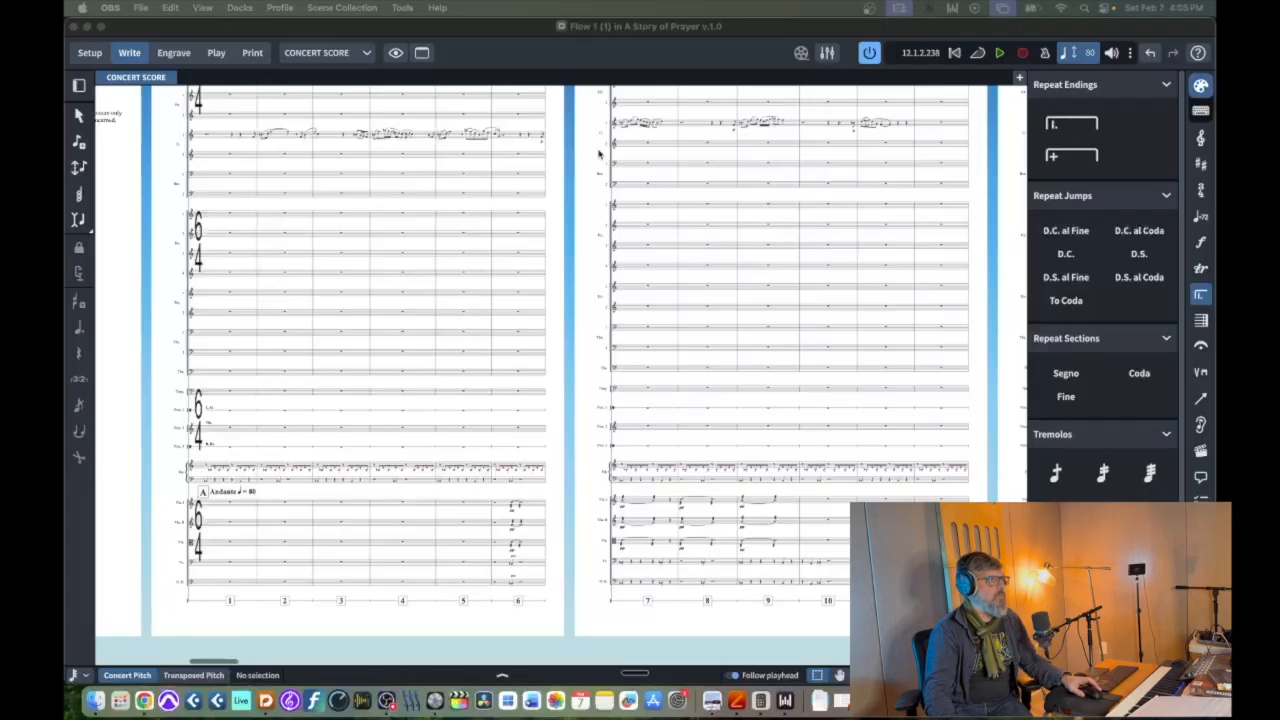
# Play back the score from the bar 6 rest in the first clarinet and stop in bar 11
pyautogui.click(521, 141)
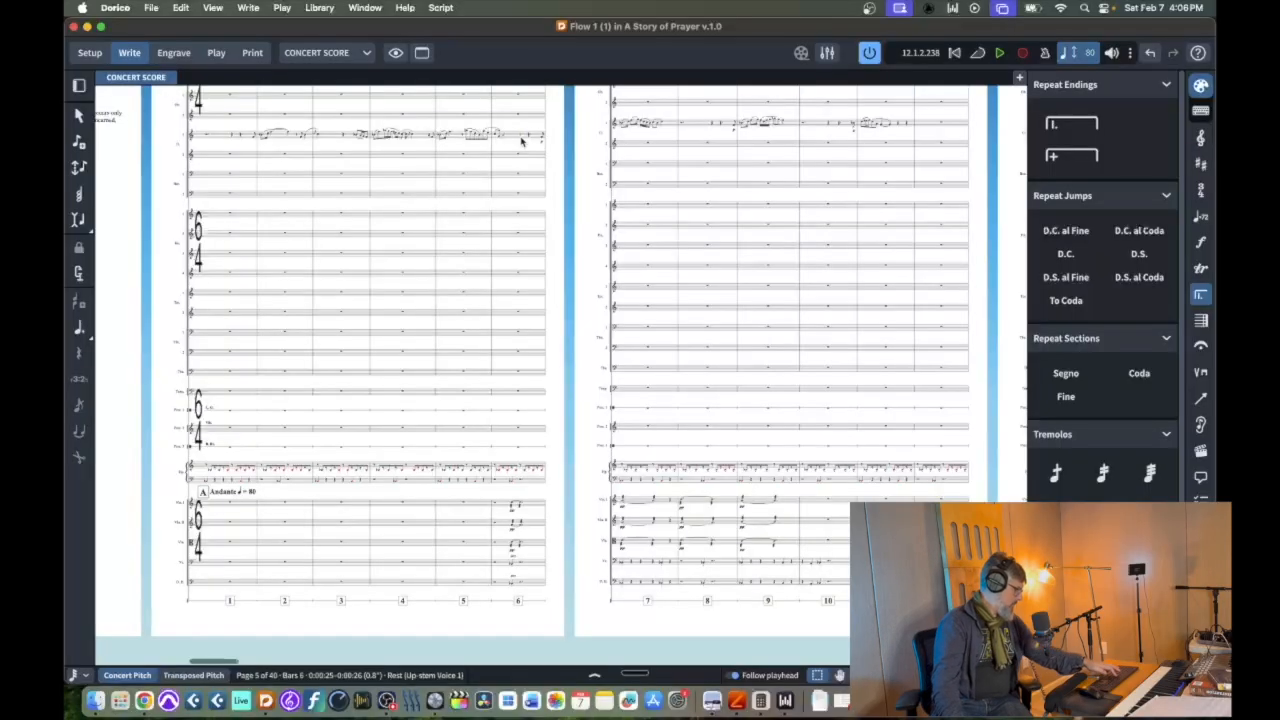
pyautogui.press('p')
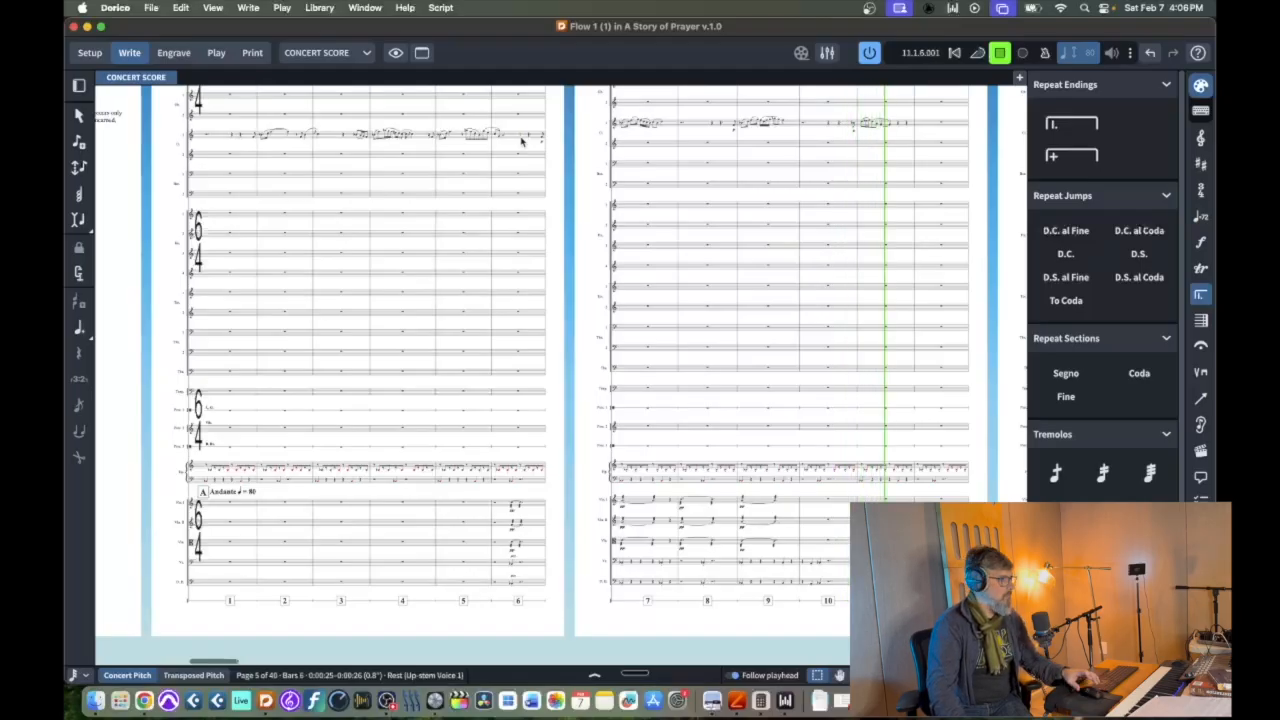
pyautogui.press('space')
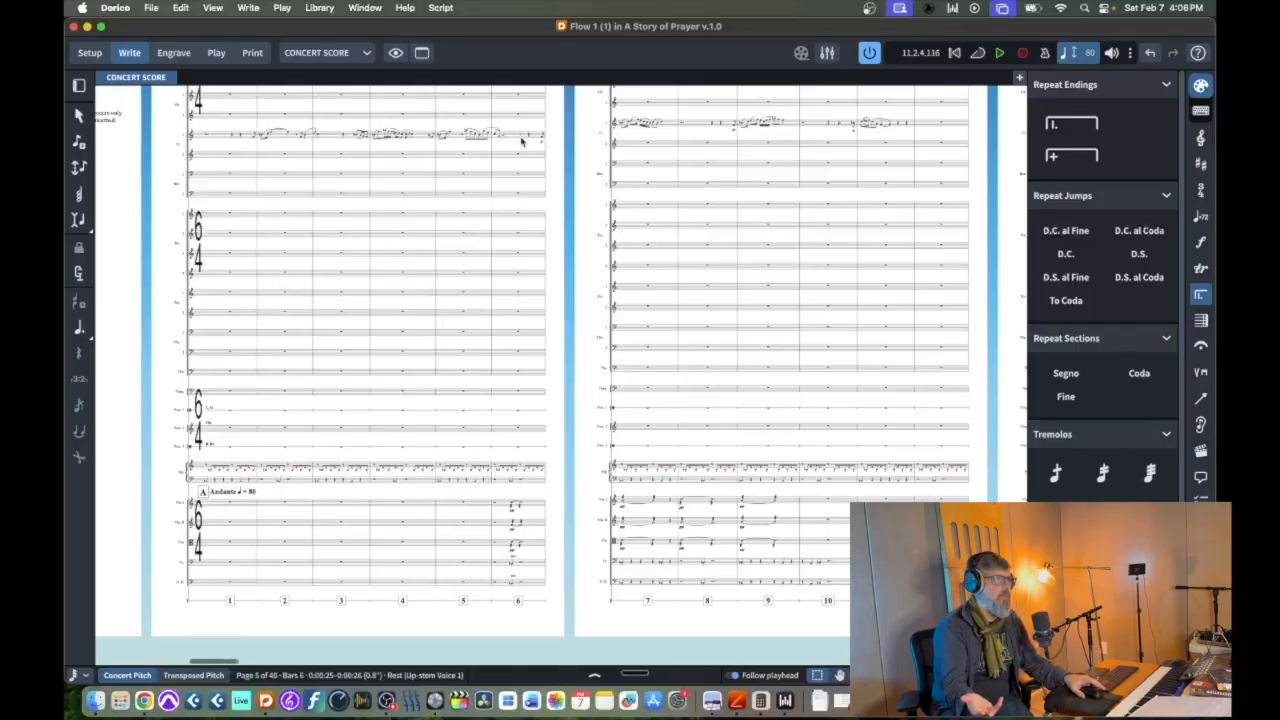
# Play back the score from the start of the harp part in bar 1 and stop in bar 9
pyautogui.click(207, 468)
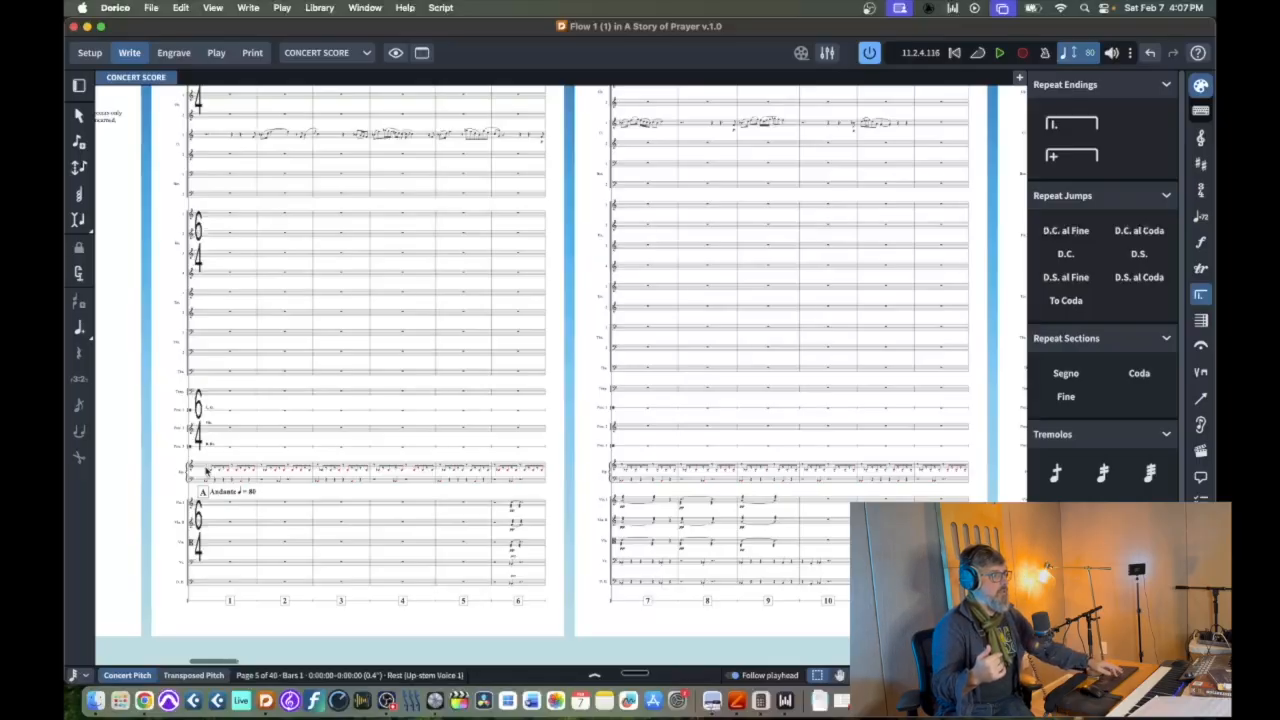
pyautogui.press('space')
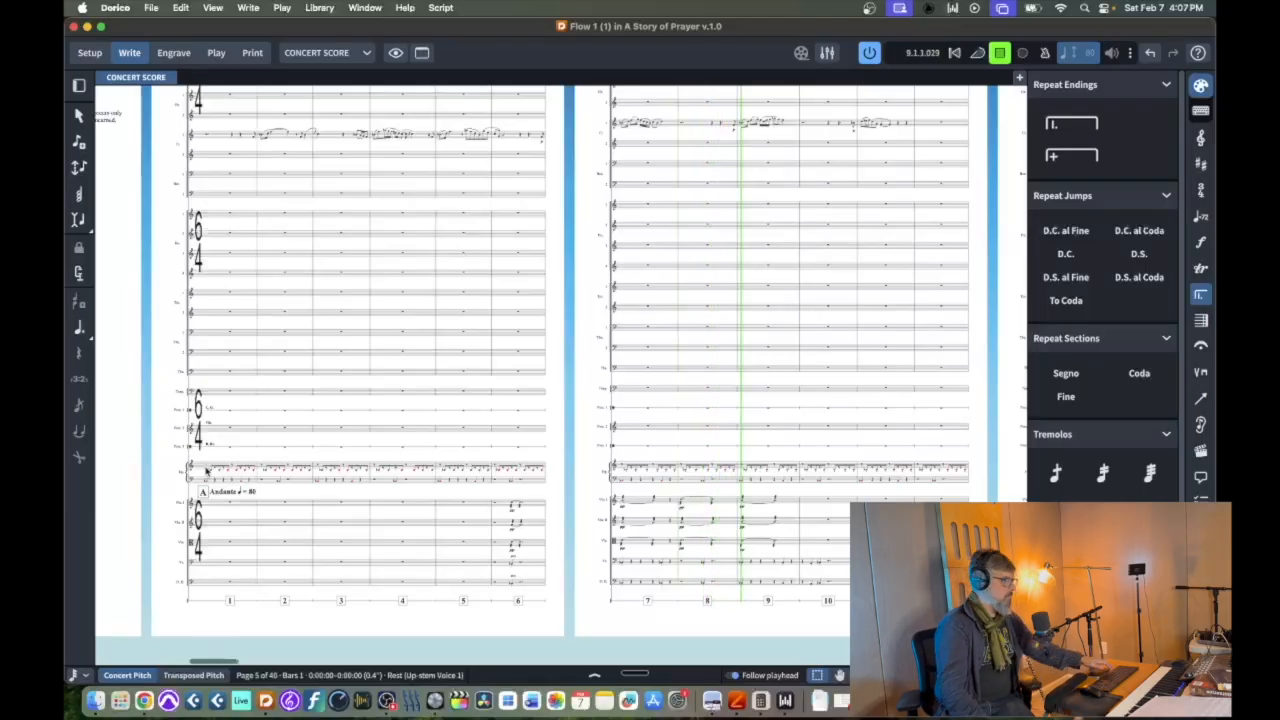
pyautogui.press('space')
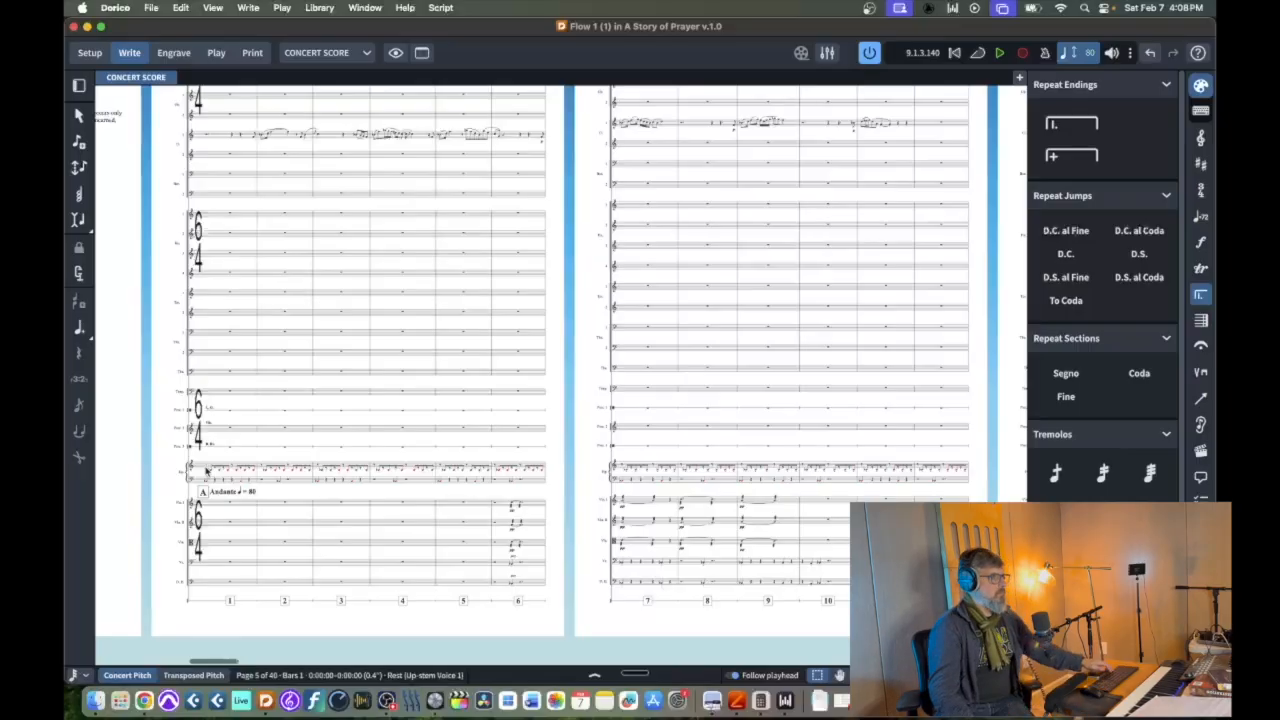
pyautogui.press('space')
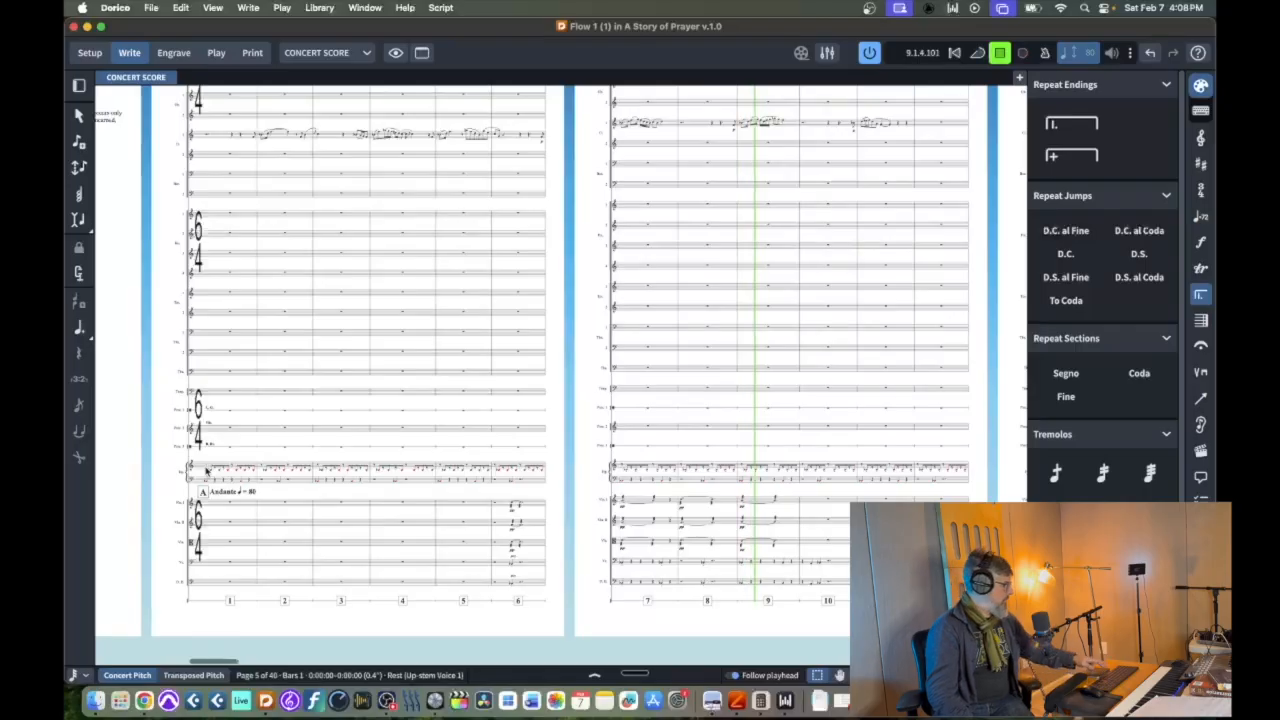
pyautogui.press('space')
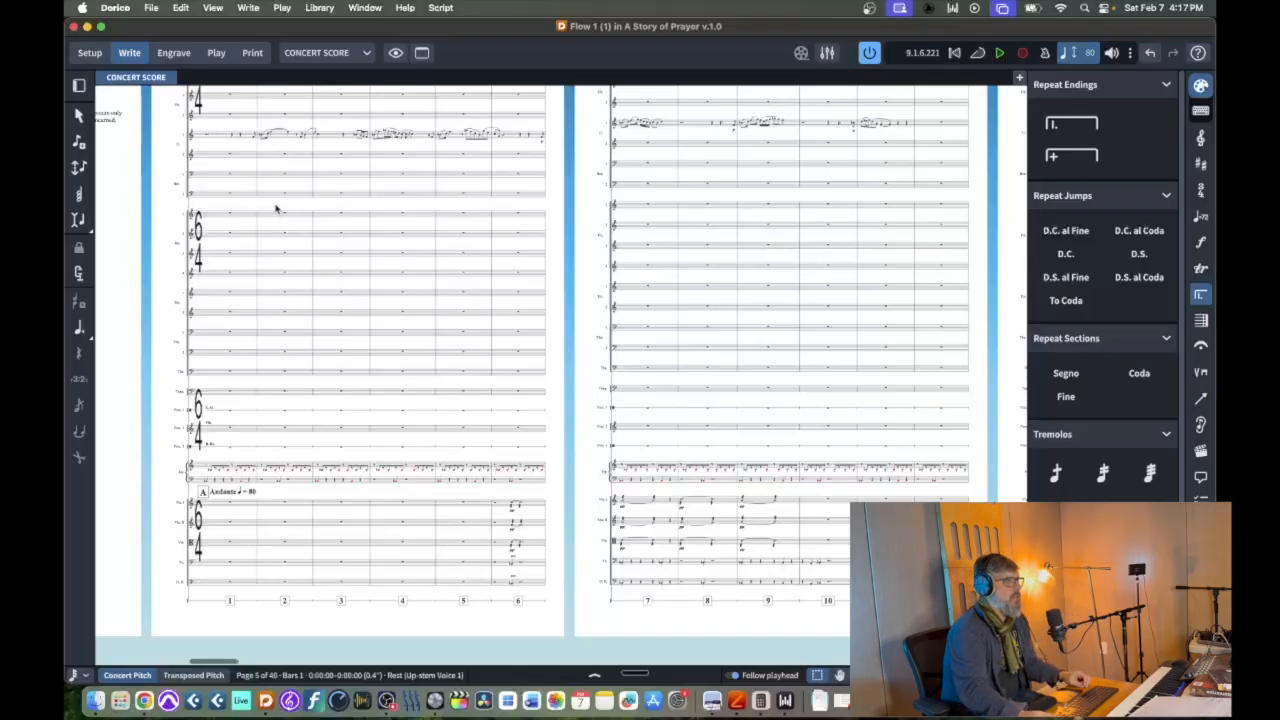
# Examine the opening page of the score, from the upper woodwinds down to the harp and strings
pyautogui.scroll(3, 276, 209)
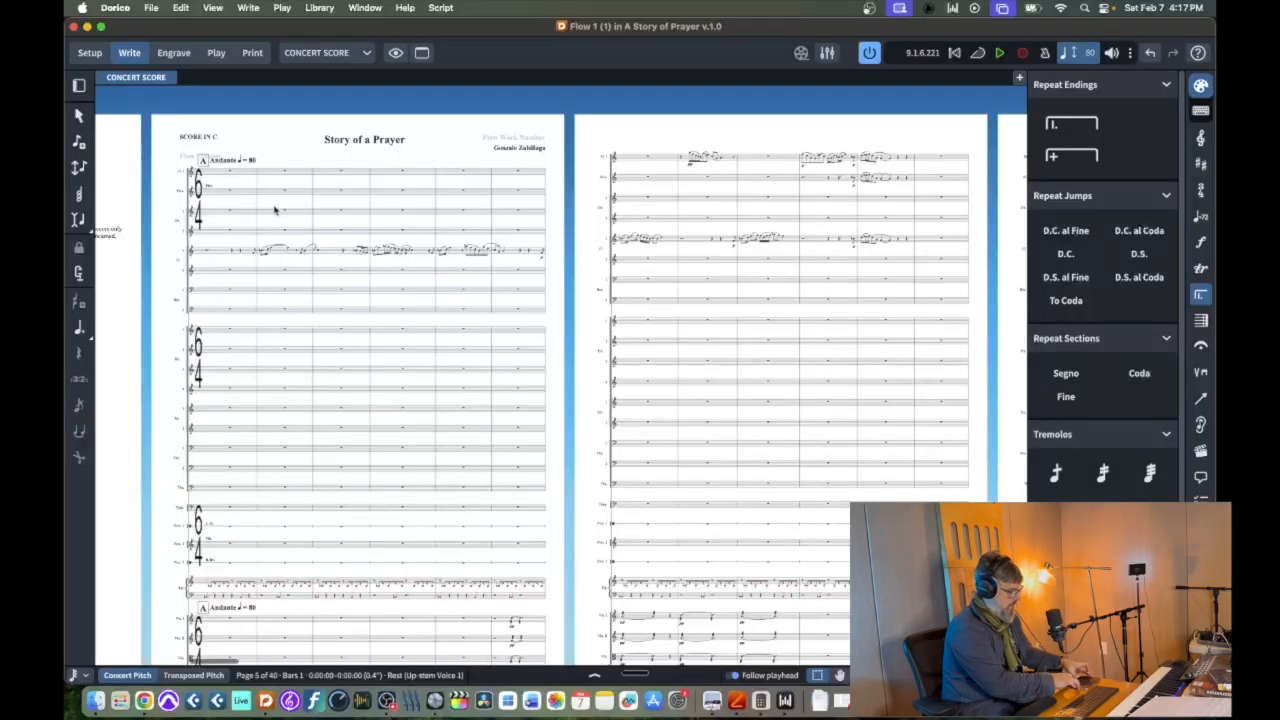
pyautogui.press('z')
pyautogui.press('z')
pyautogui.press('z')
pyautogui.press('z')
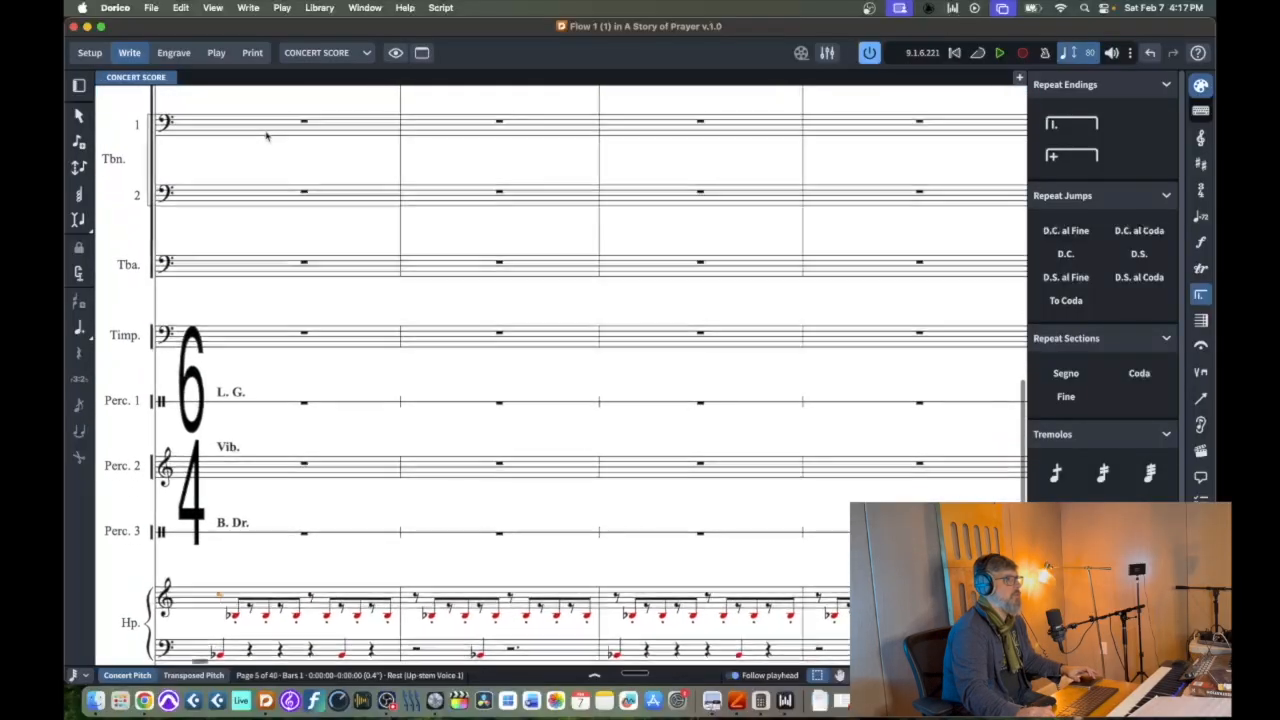
pyautogui.press('x')
pyautogui.press('x')
pyautogui.press('x')
pyautogui.press('x')
pyautogui.press('z')
pyautogui.press('z')
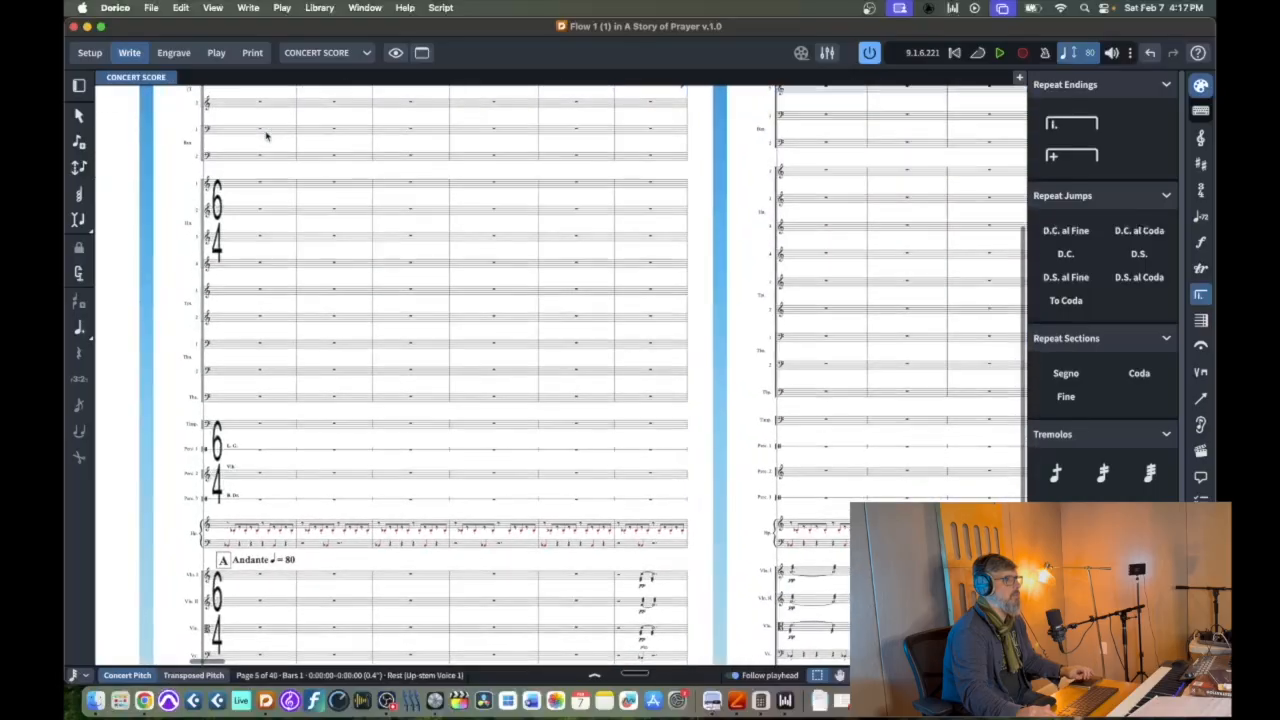
pyautogui.scroll(5, 266, 136)
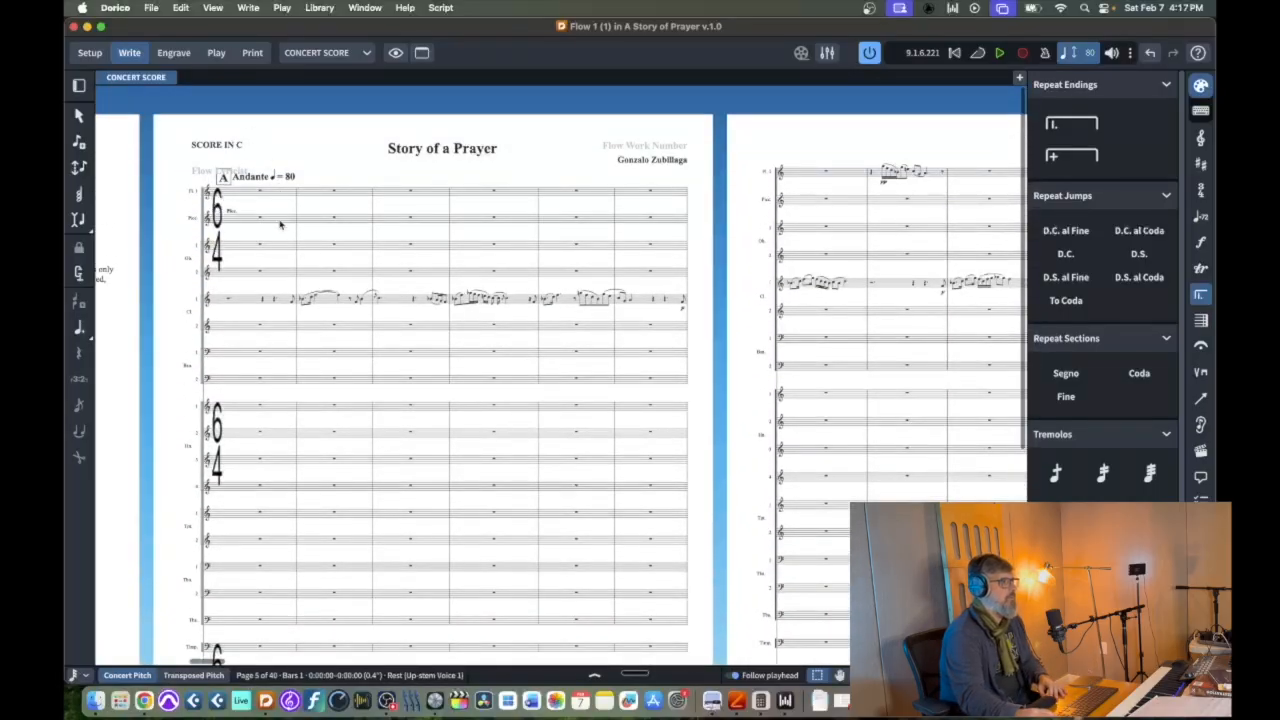
# Play back the opening melody from the first clarinet's pickup note in bar 1 and stop in bar 5
pyautogui.click(305, 312)
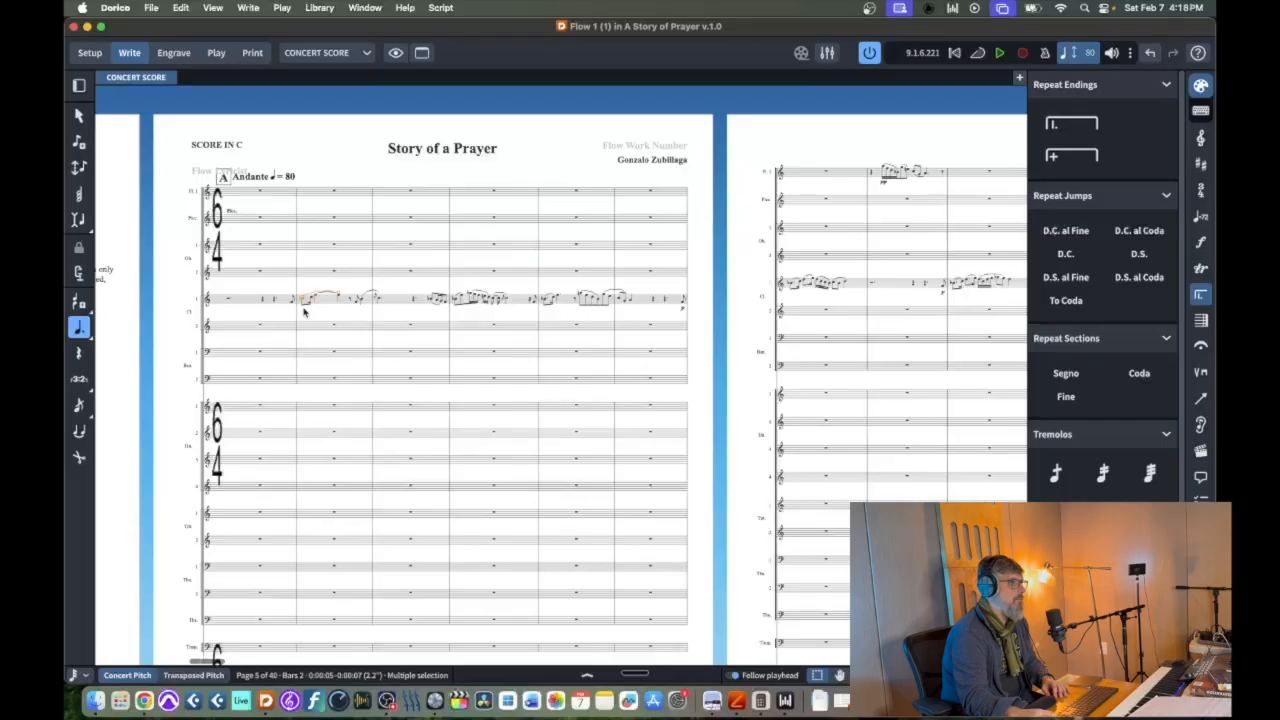
pyautogui.scroll(-4, 316, 452)
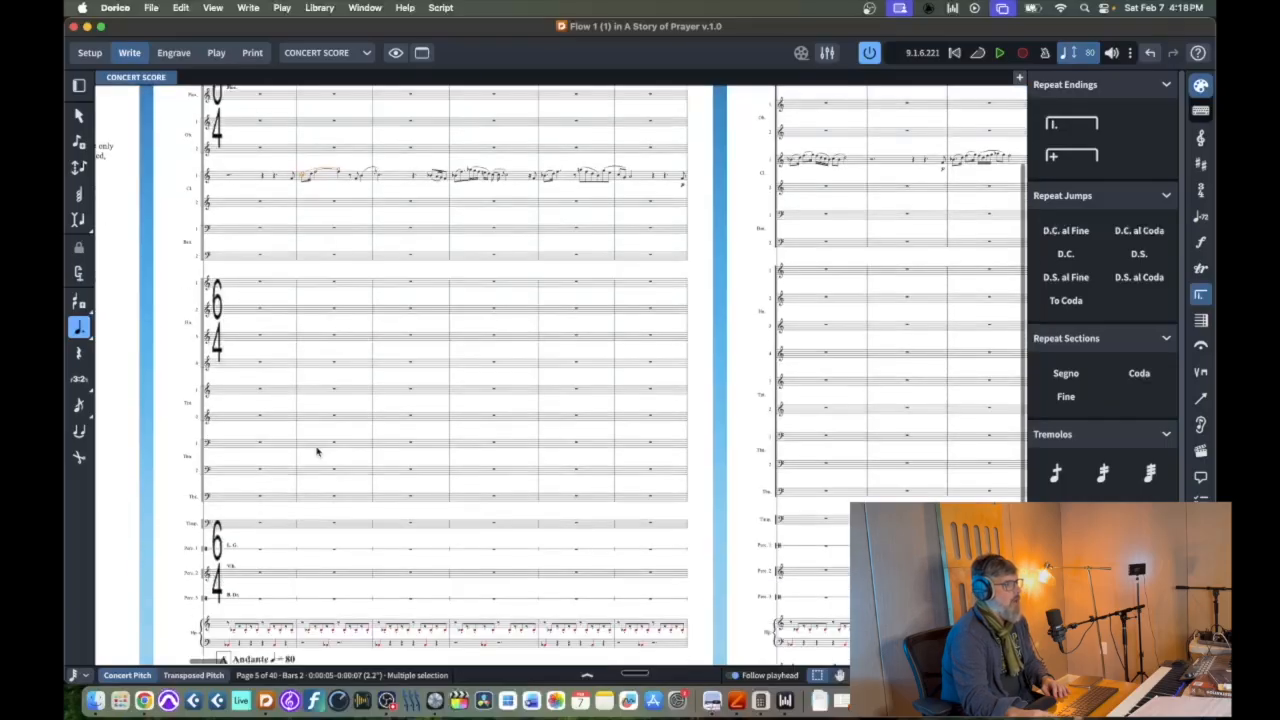
pyautogui.scroll(-3, 316, 452)
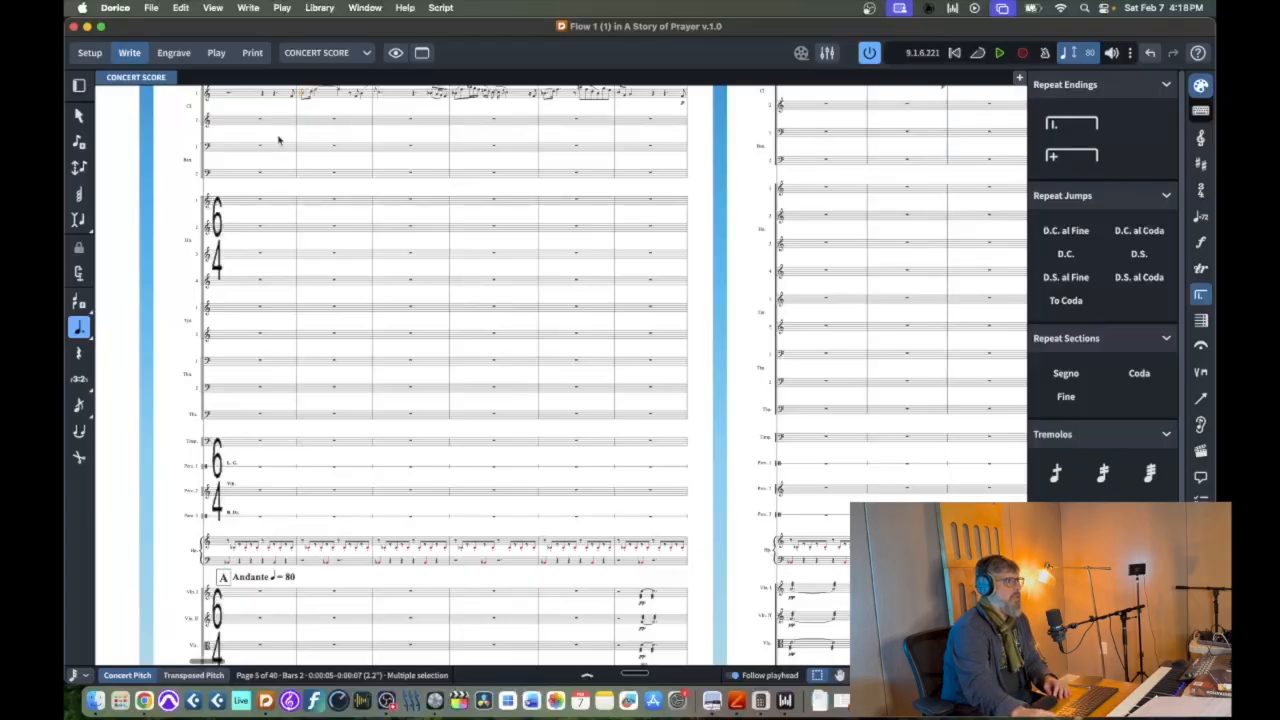
pyautogui.scroll(-2, 293, 133)
pyautogui.scroll(-2, 295, 131)
pyautogui.scroll(4, 295, 131)
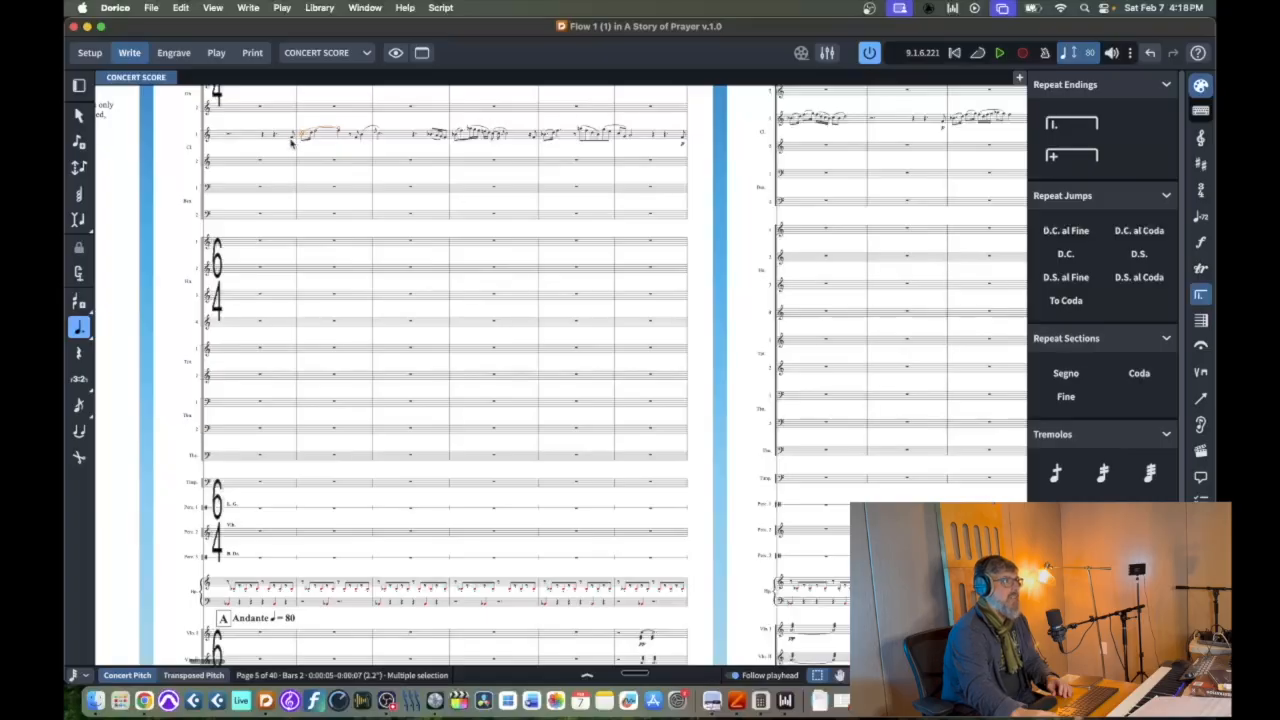
pyautogui.click(293, 140)
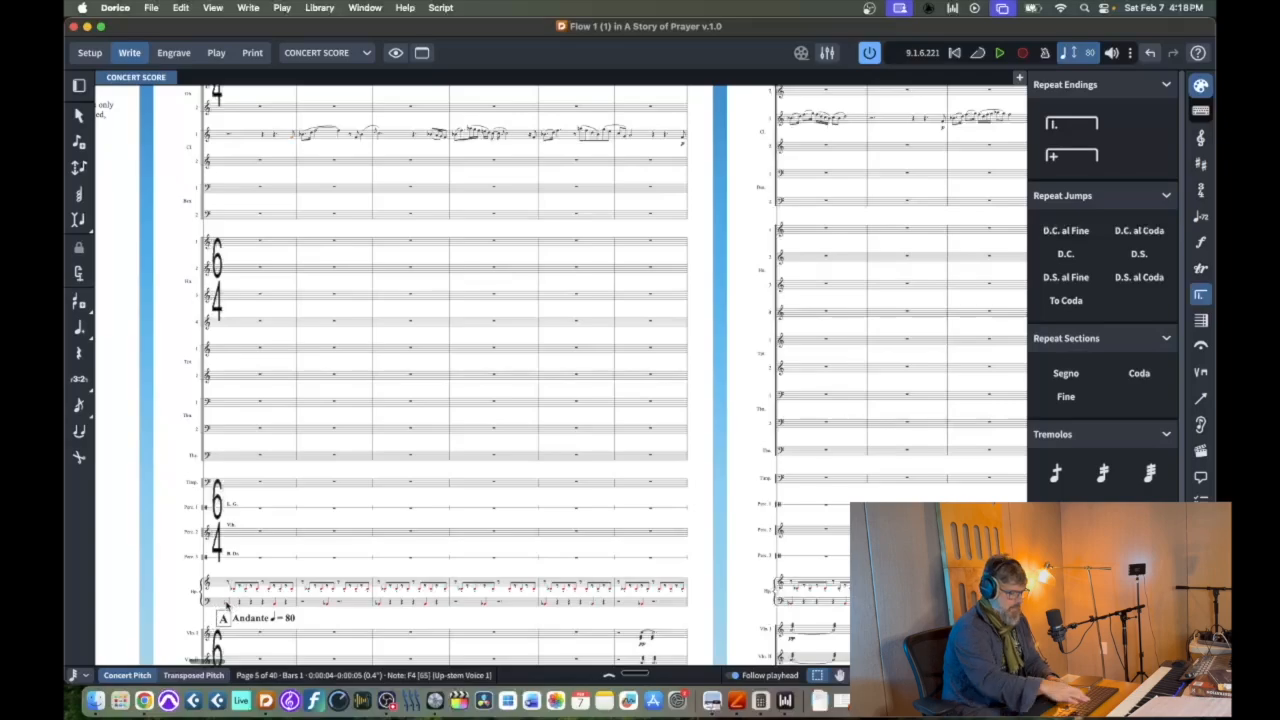
pyautogui.press('space')
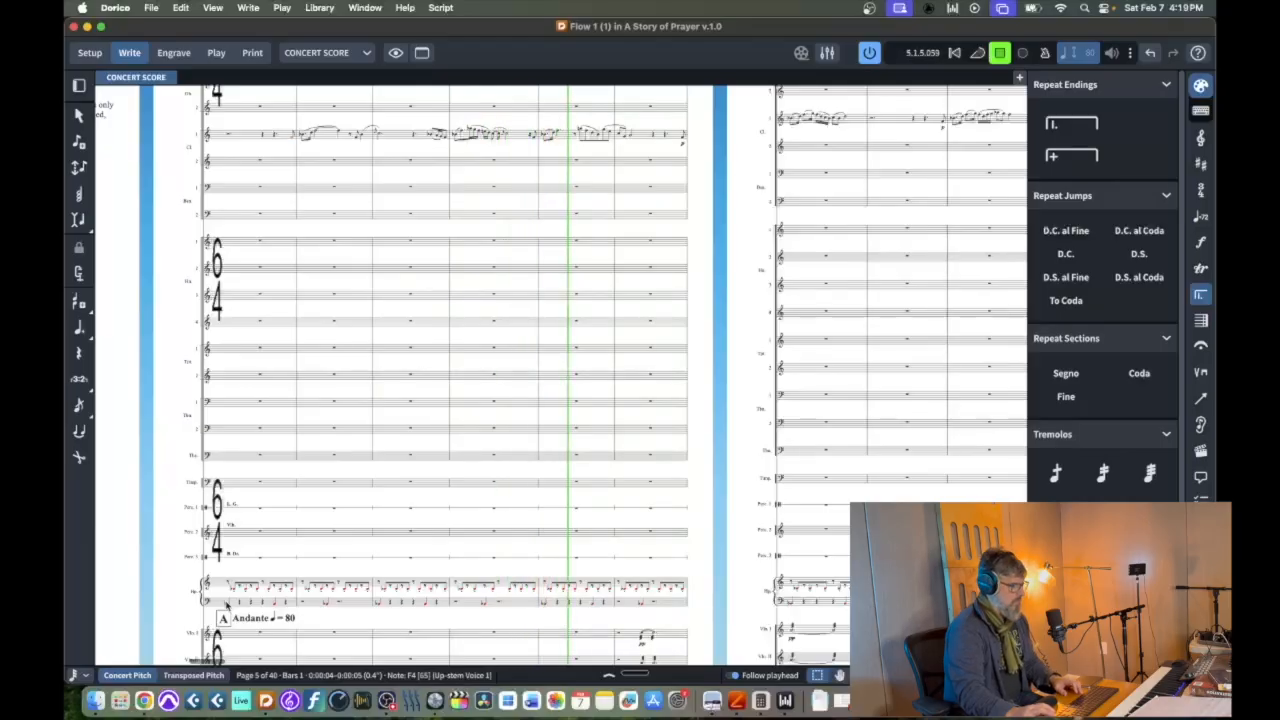
pyautogui.press('space')
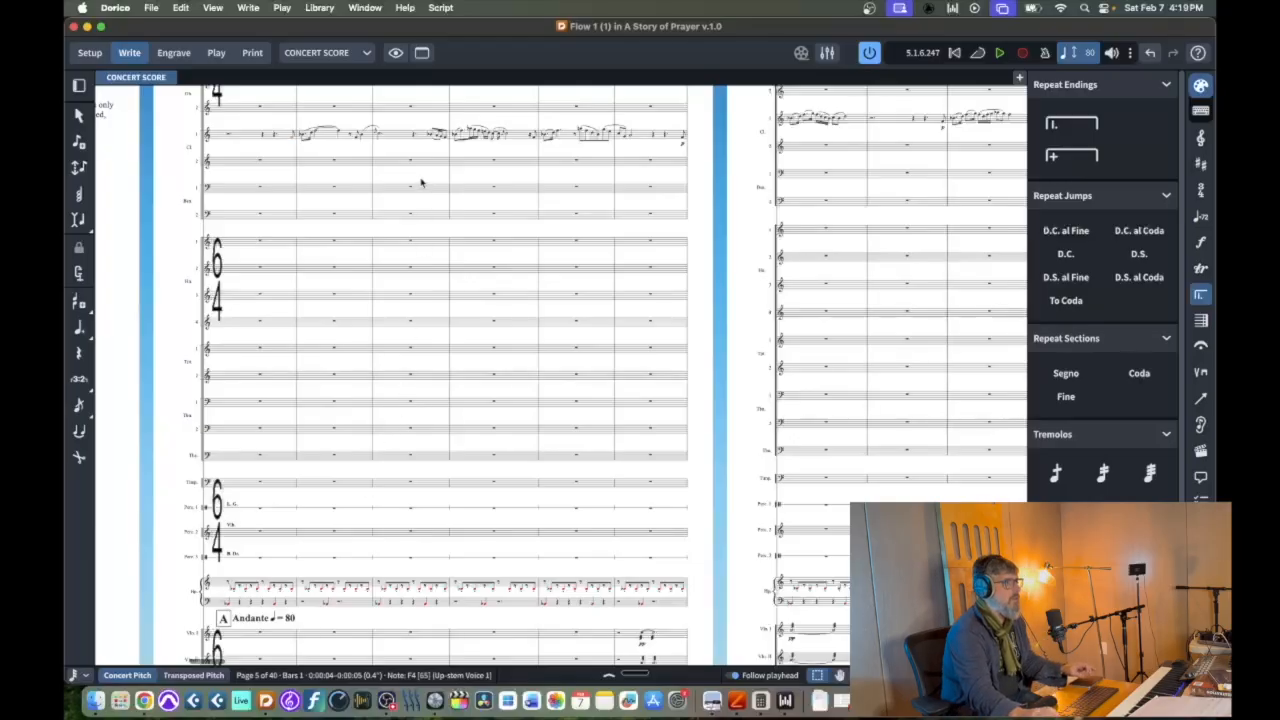
# Examine the first clarinet's melody by highlighting its phrase across bars 1–3 and the slurred figure in bar 4
pyautogui.scroll(5, 426, 185)
pyautogui.hscroll(3, 418, 181)
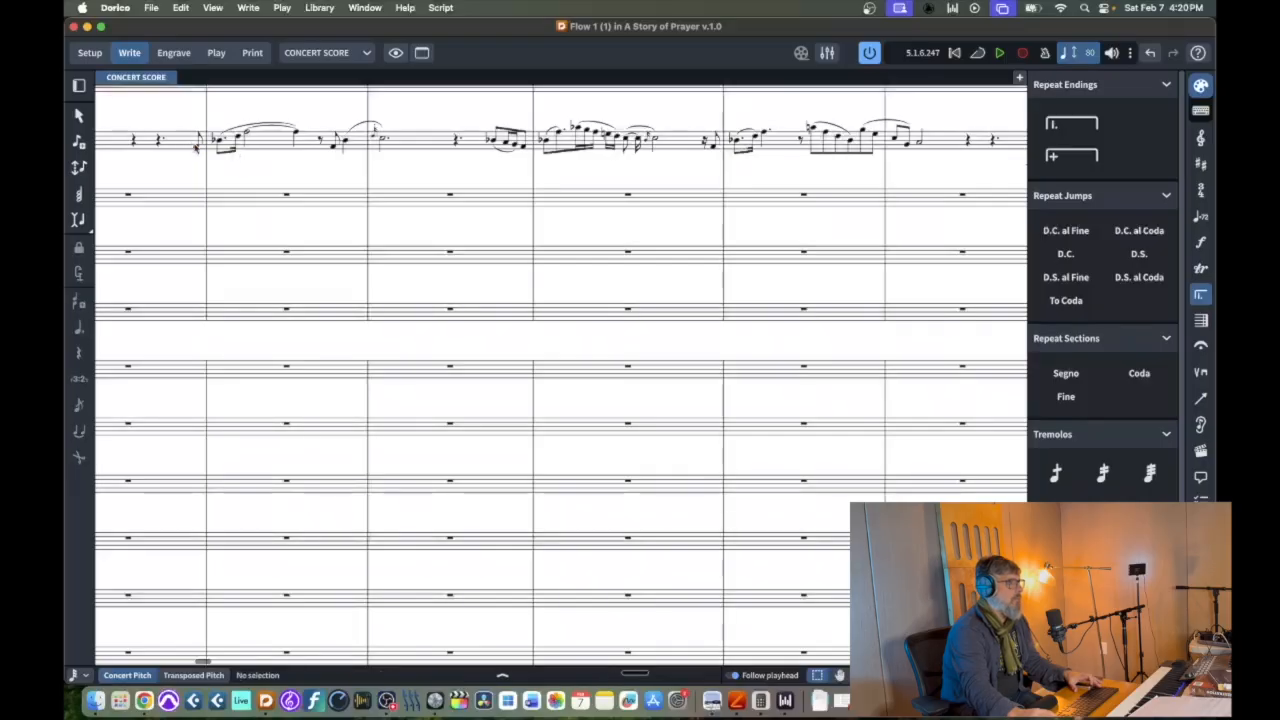
pyautogui.keyDown('shift'); pyautogui.click(519, 148); pyautogui.keyUp('shift')
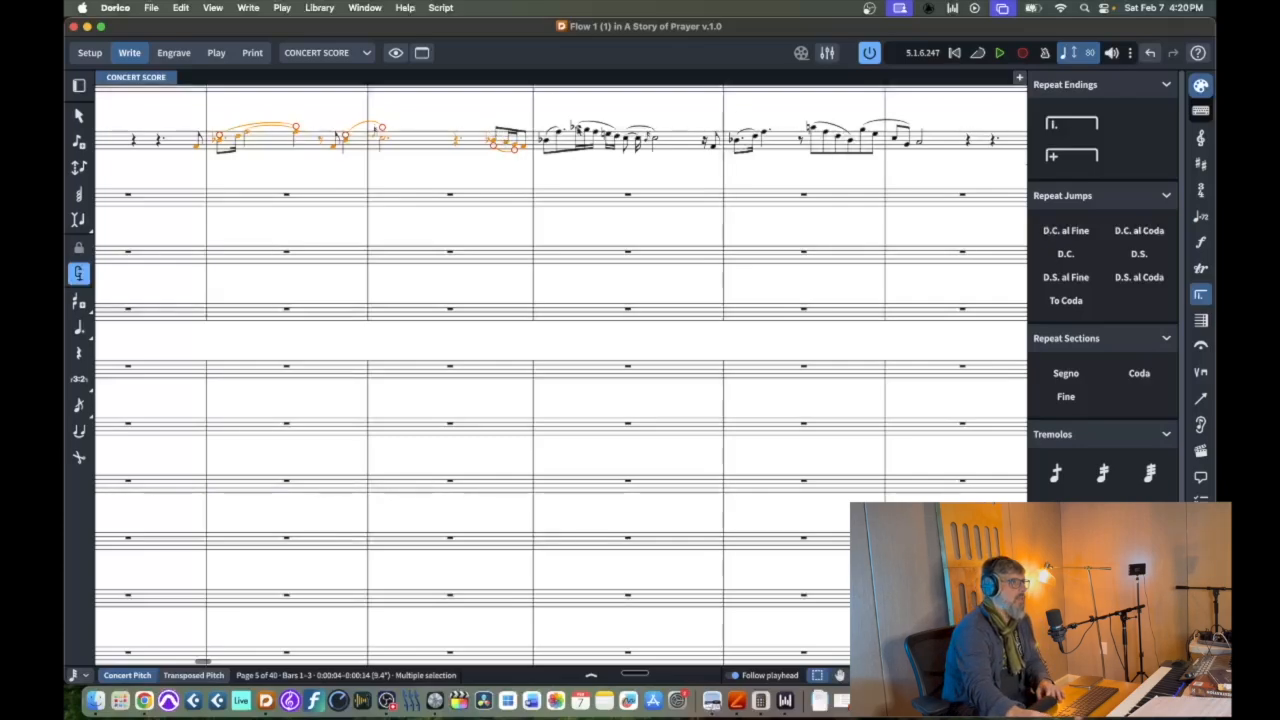
pyautogui.click(580, 130)
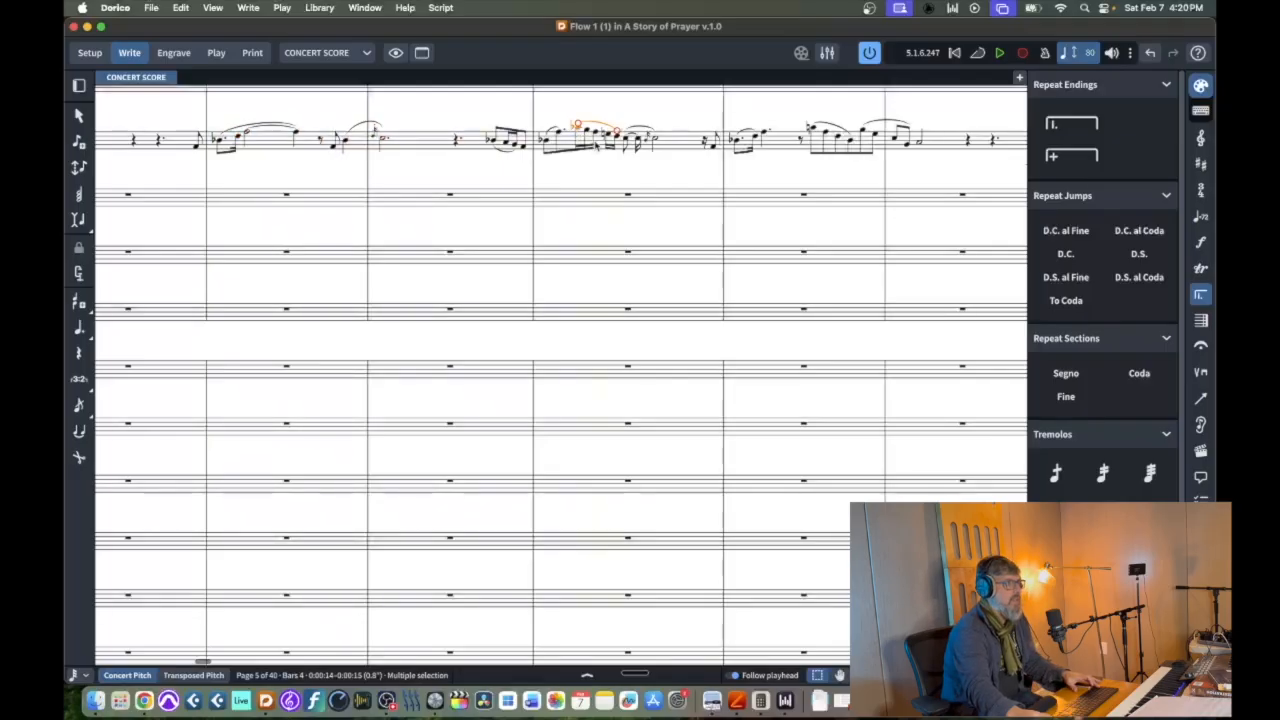
# Lower the first clarinet's E5 in bar 4 to E-flat and play back the passage from its B-flat in bar 3
pyautogui.click(608, 138)
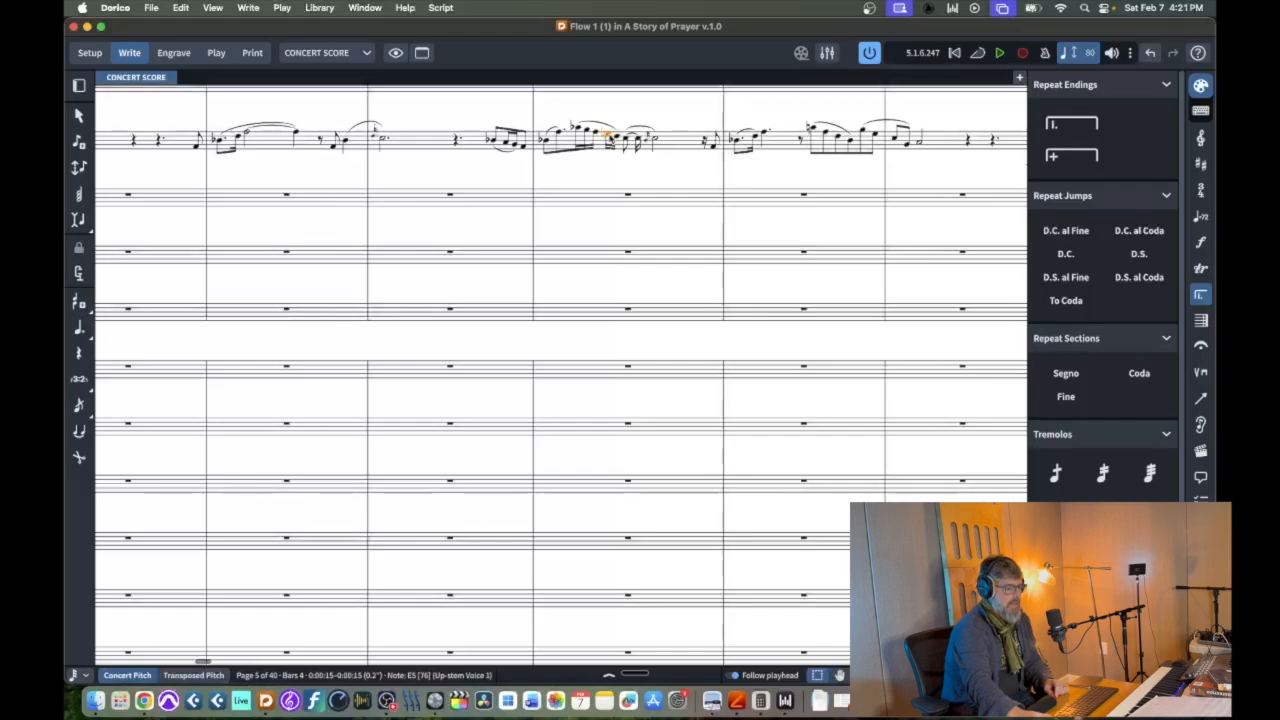
pyautogui.press('-')
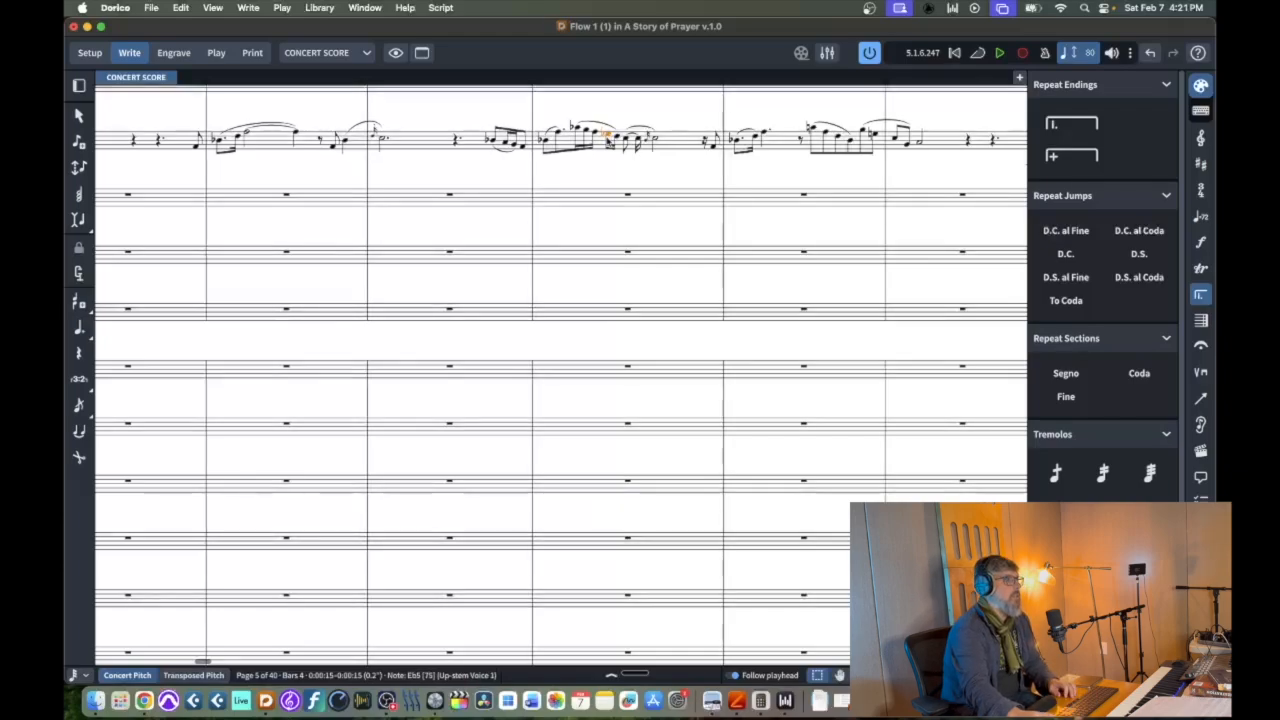
pyautogui.click(490, 140)
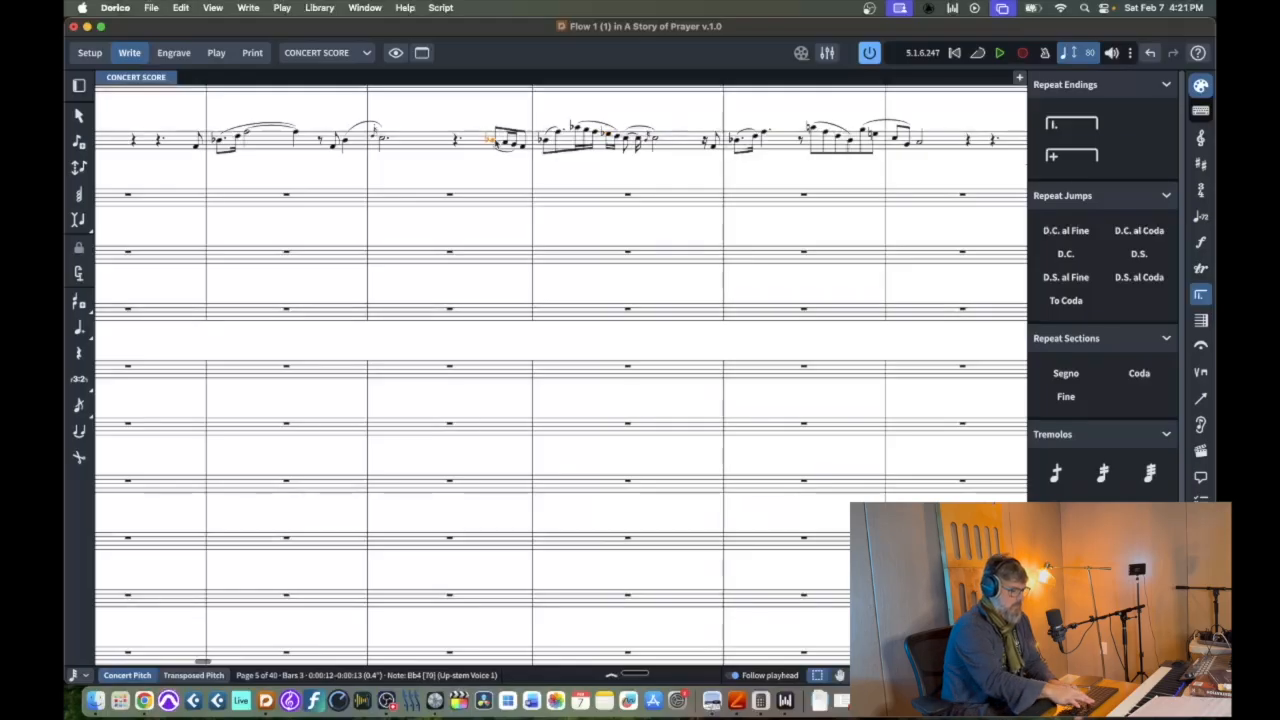
pyautogui.press('space')
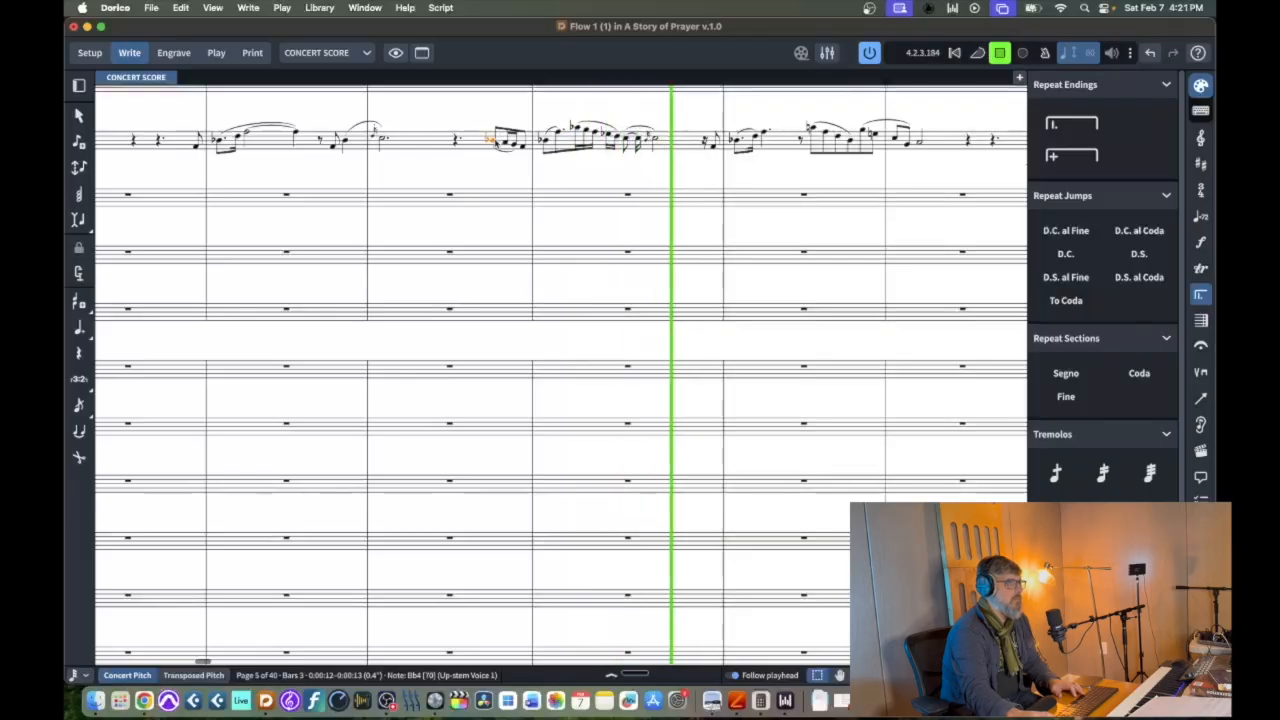
pyautogui.press('space')
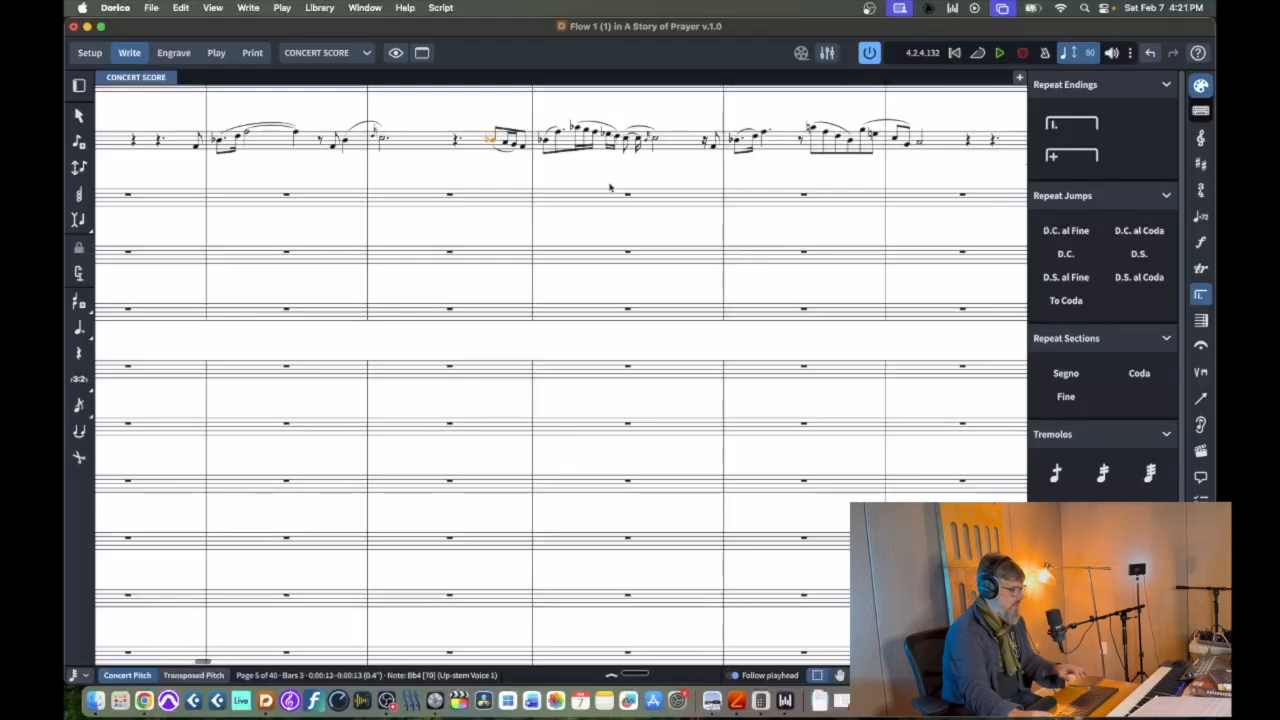
# Play back the first clarinet's phrase from its pickup note in bar 8 and stop in bar 9
pyautogui.hscroll(15, 608, 187)
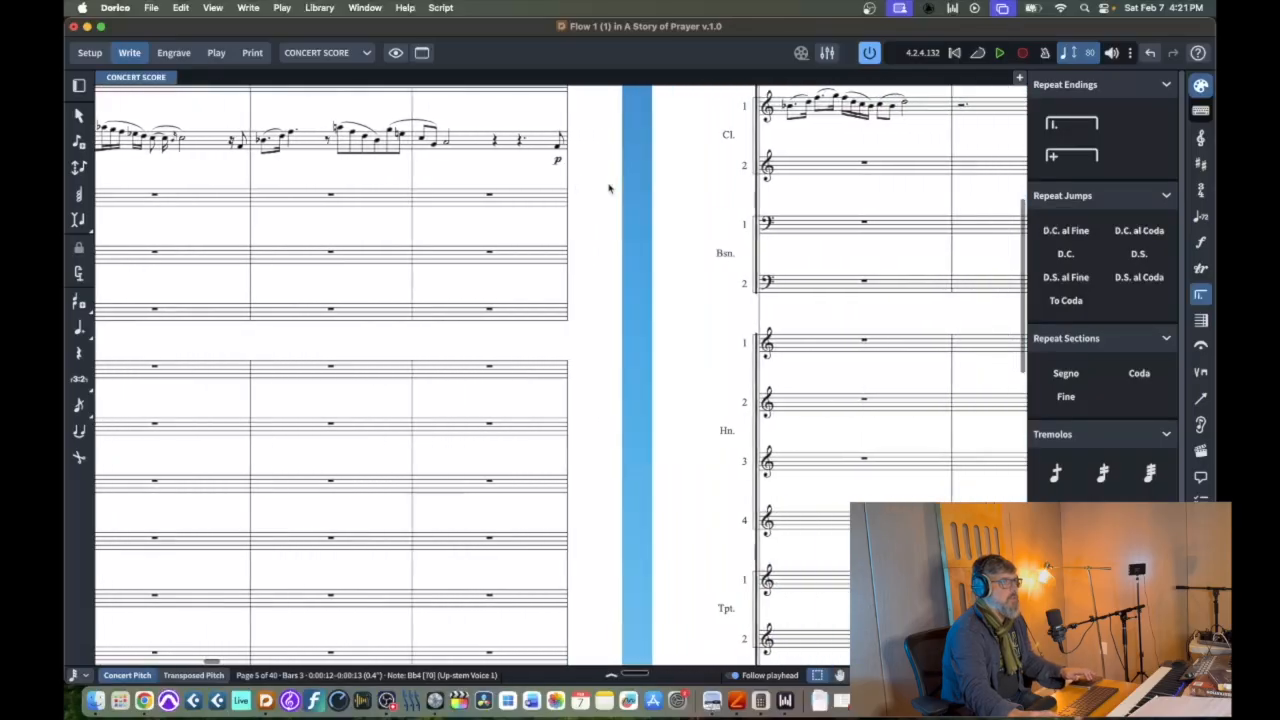
pyautogui.scroll(3, 608, 187)
pyautogui.hscroll(6, 608, 187)
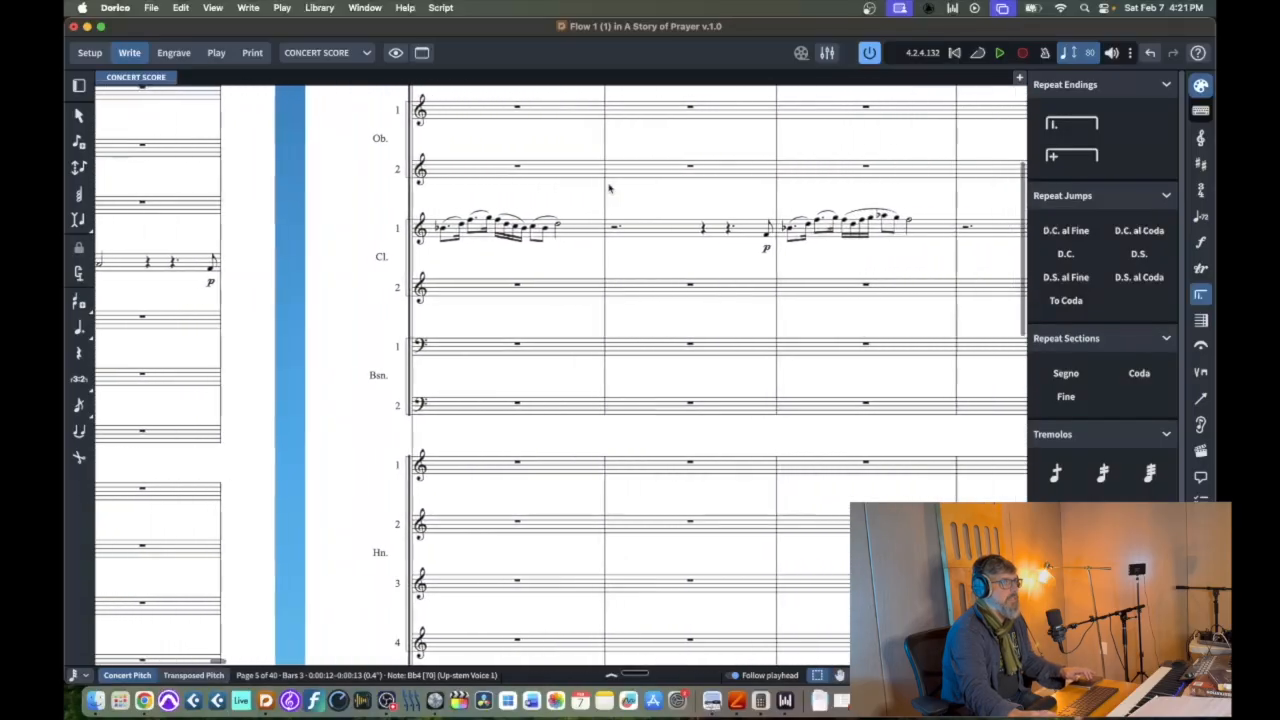
pyautogui.click(717, 236)
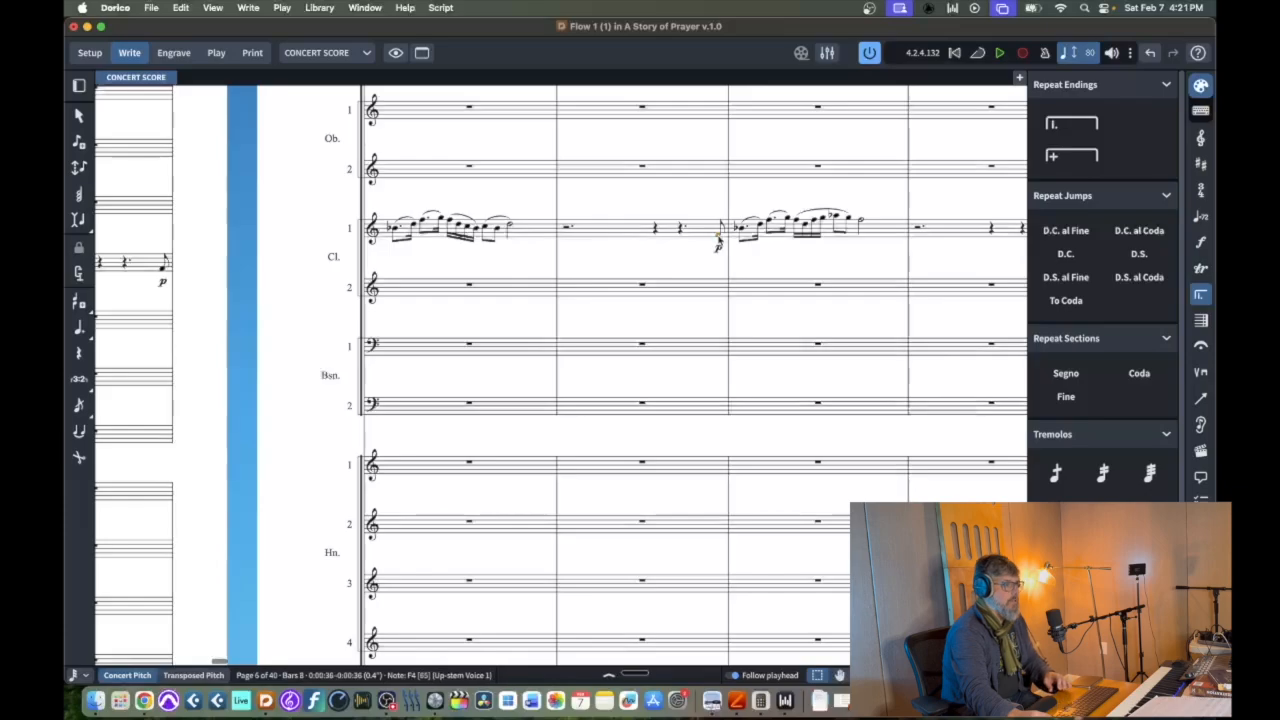
pyautogui.press('space')
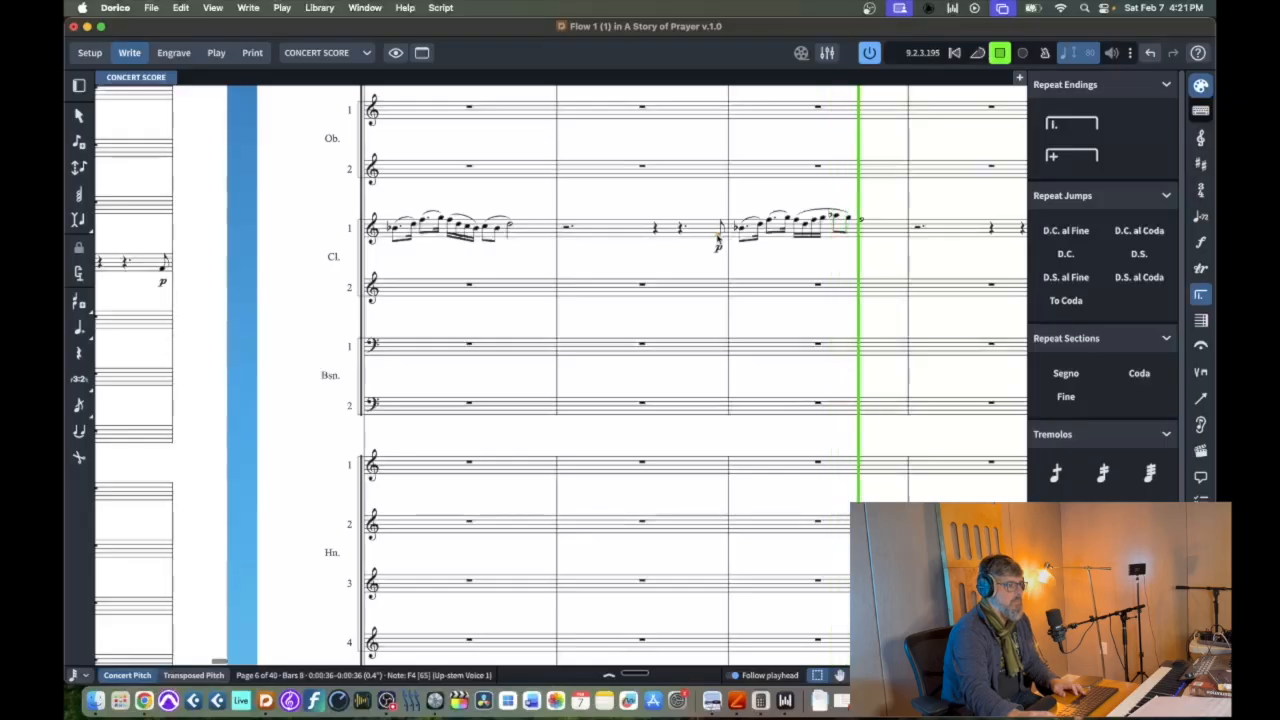
pyautogui.press('space')
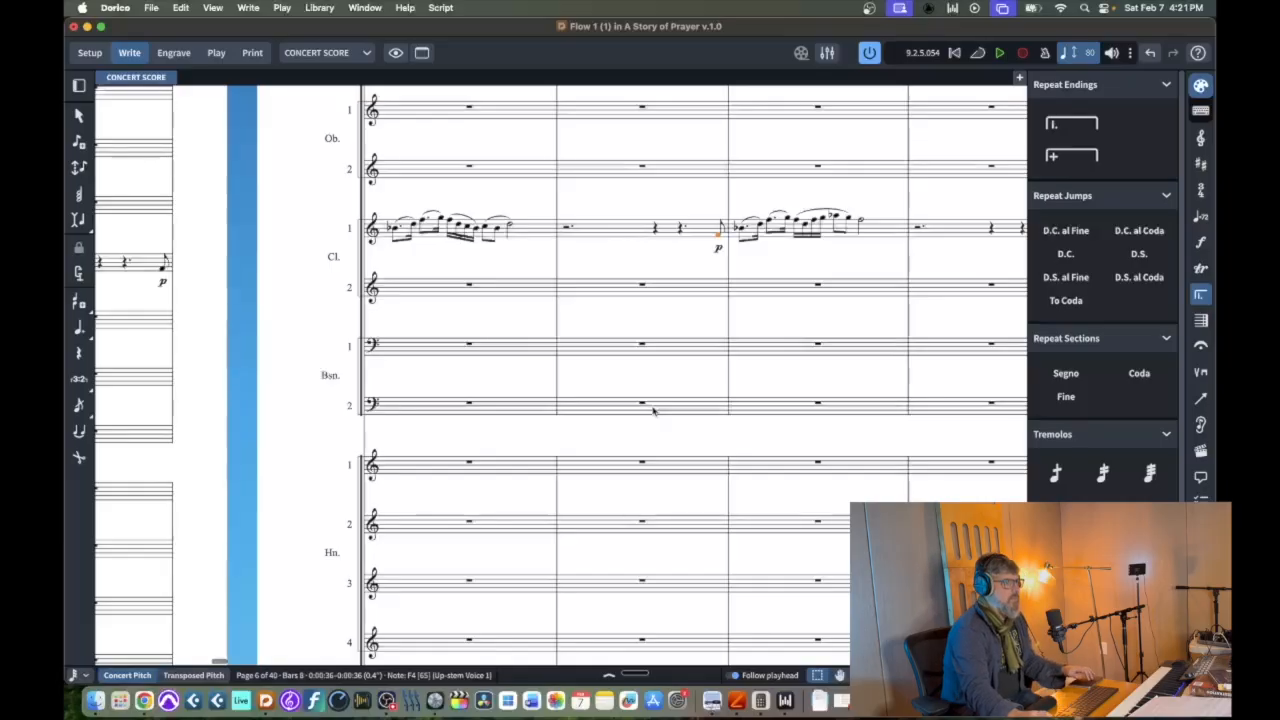
# Set the slurred notes that open the first flute's phrase in bar 10 to sixteenth notes
pyautogui.hscroll(2, 652, 410)
pyautogui.hscroll(3, 652, 410)
pyautogui.scroll(5, 652, 410)
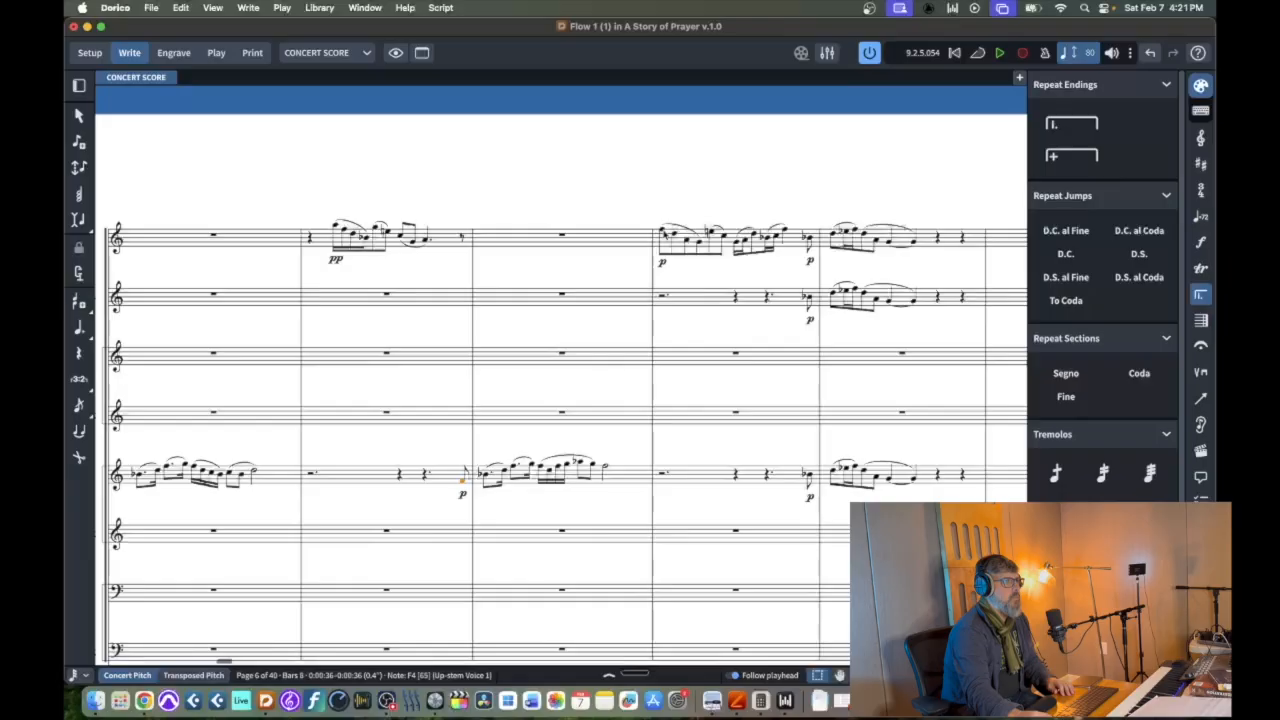
pyautogui.click(662, 233)
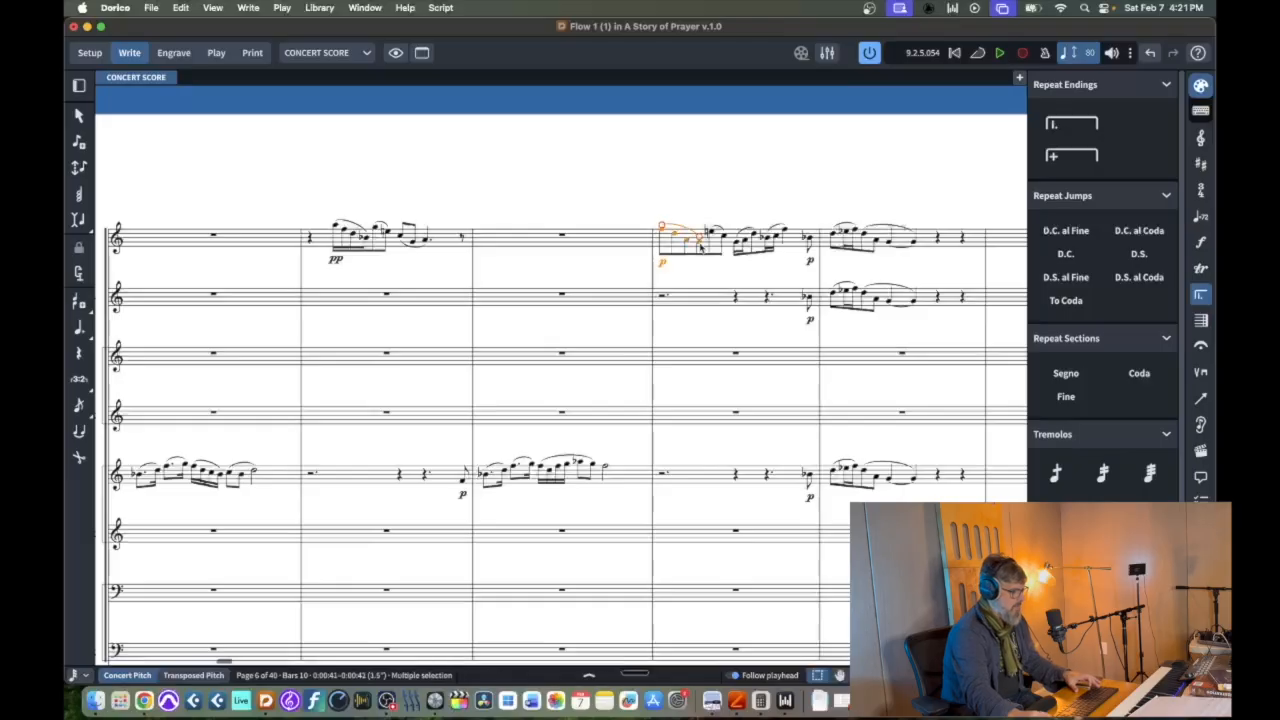
pyautogui.press('4')
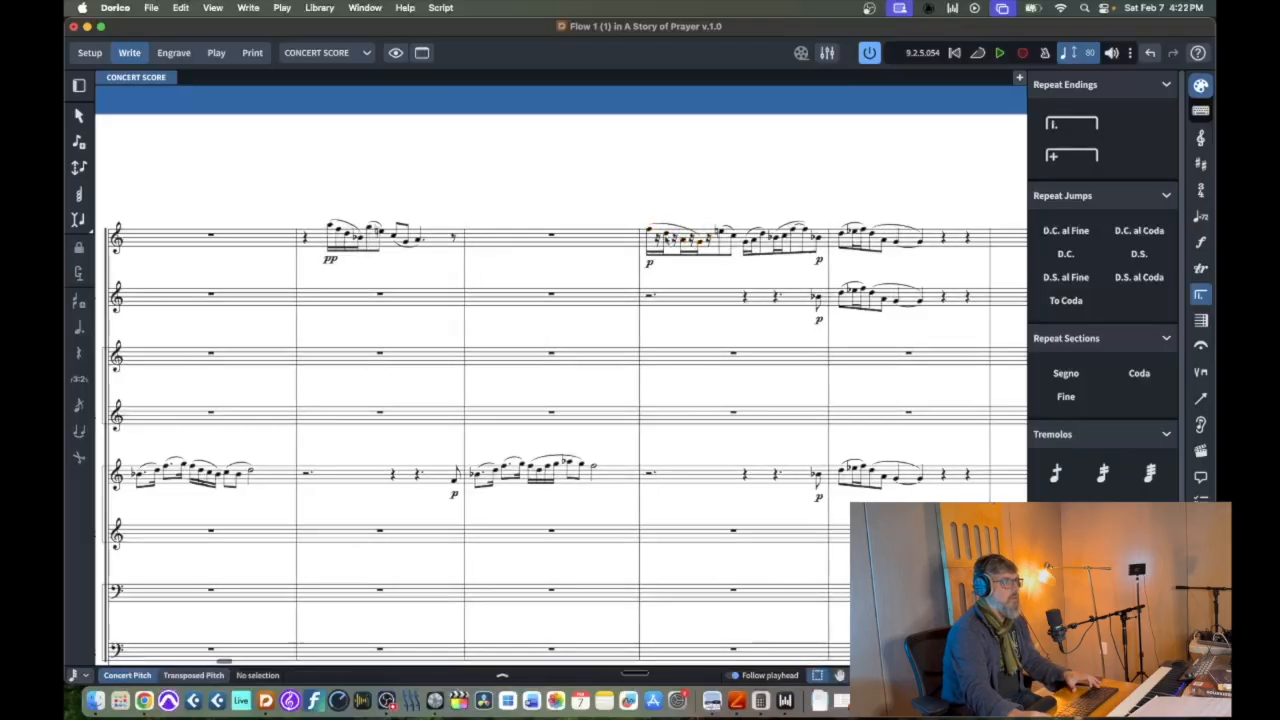
# Try to move the first flute's D5 in bar 10 later so that it falls directly before the A4
pyautogui.click(668, 237)
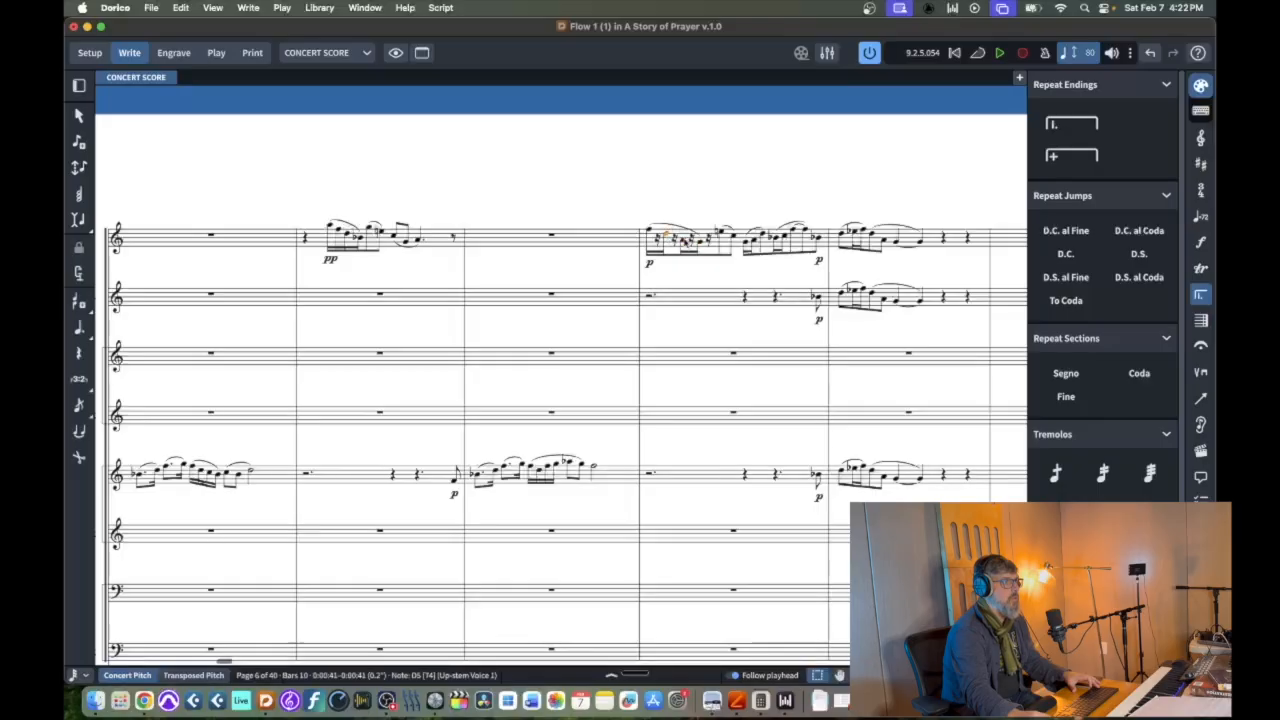
pyautogui.click(695, 242)
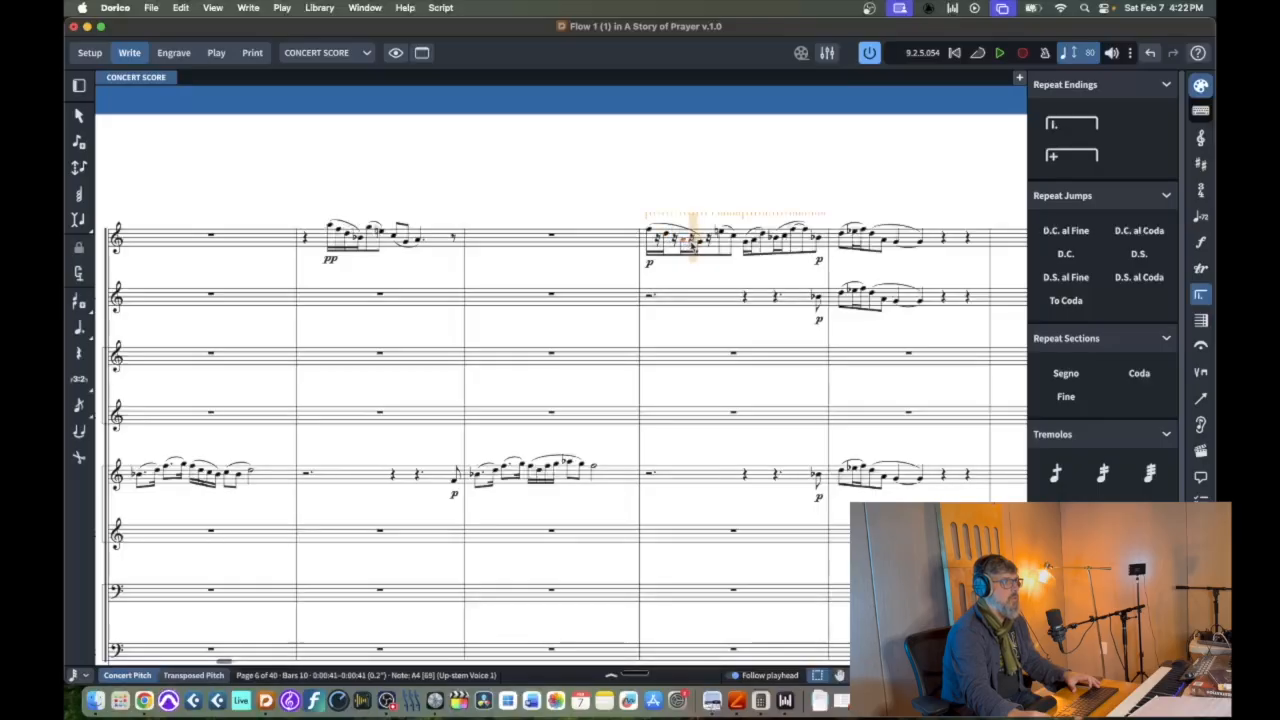
pyautogui.moveTo(668, 237); pyautogui.dragTo(686, 240)
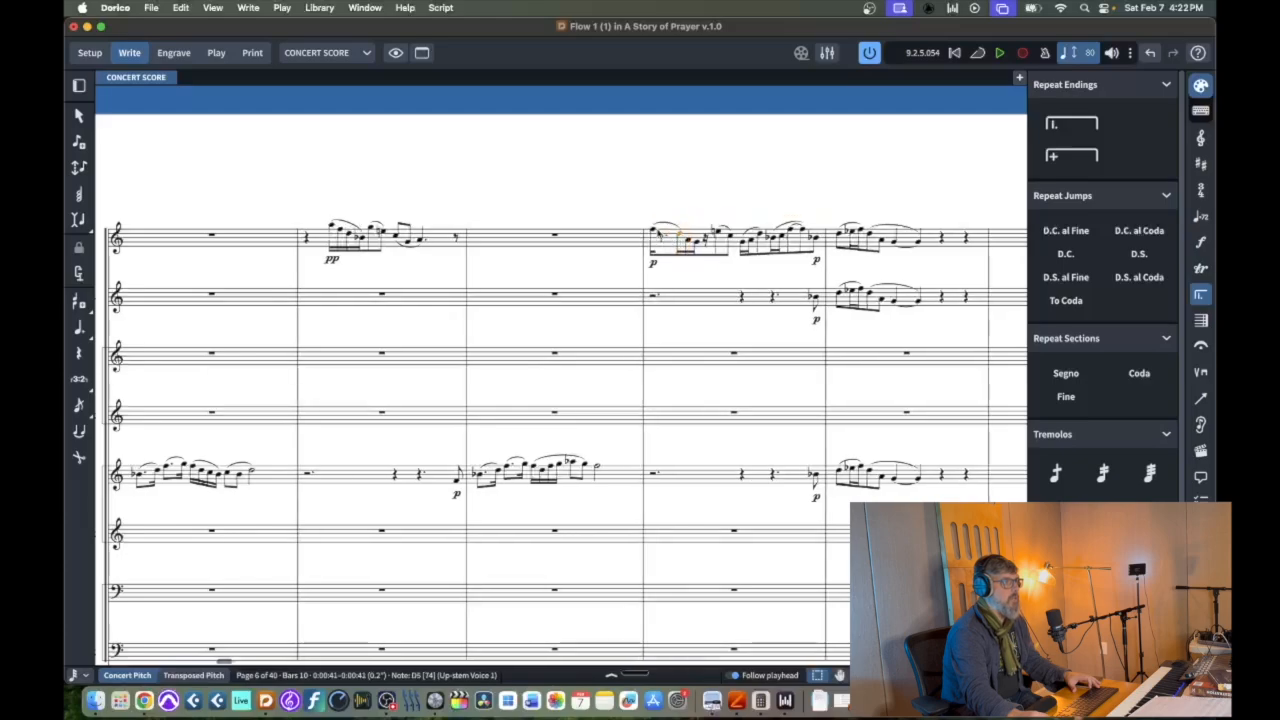
# Try to shift the F5 that opens the first flute's bar 10, with its slur, later to sit right before the D5
pyautogui.keyDown('shift'); pyautogui.click(656, 232); pyautogui.keyUp('shift')
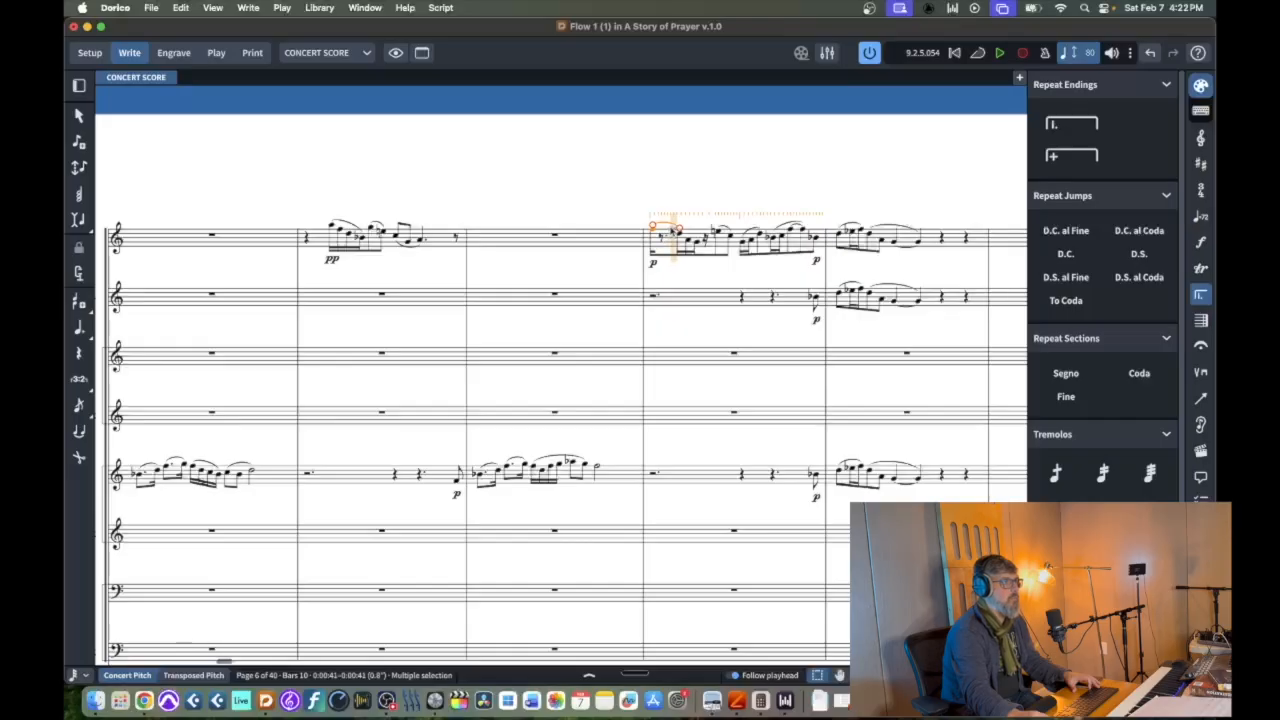
pyautogui.press('s')
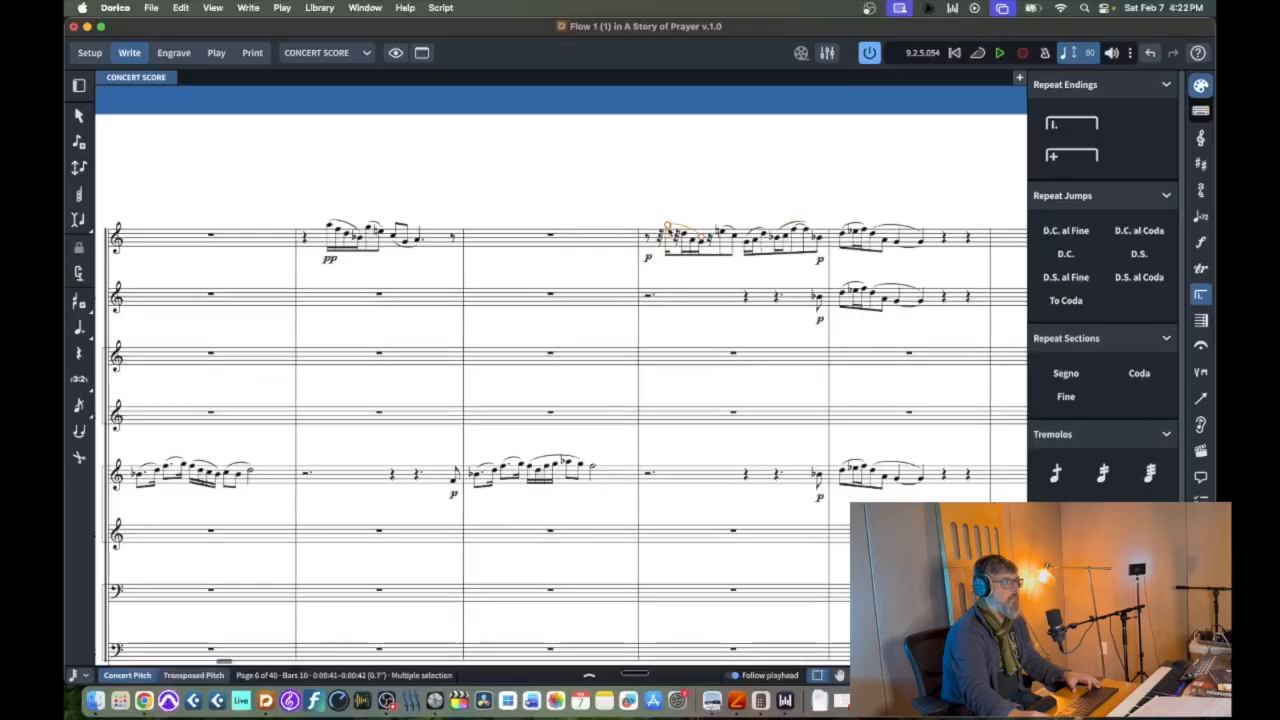
pyautogui.moveTo(669, 233); pyautogui.dragTo(679, 233)
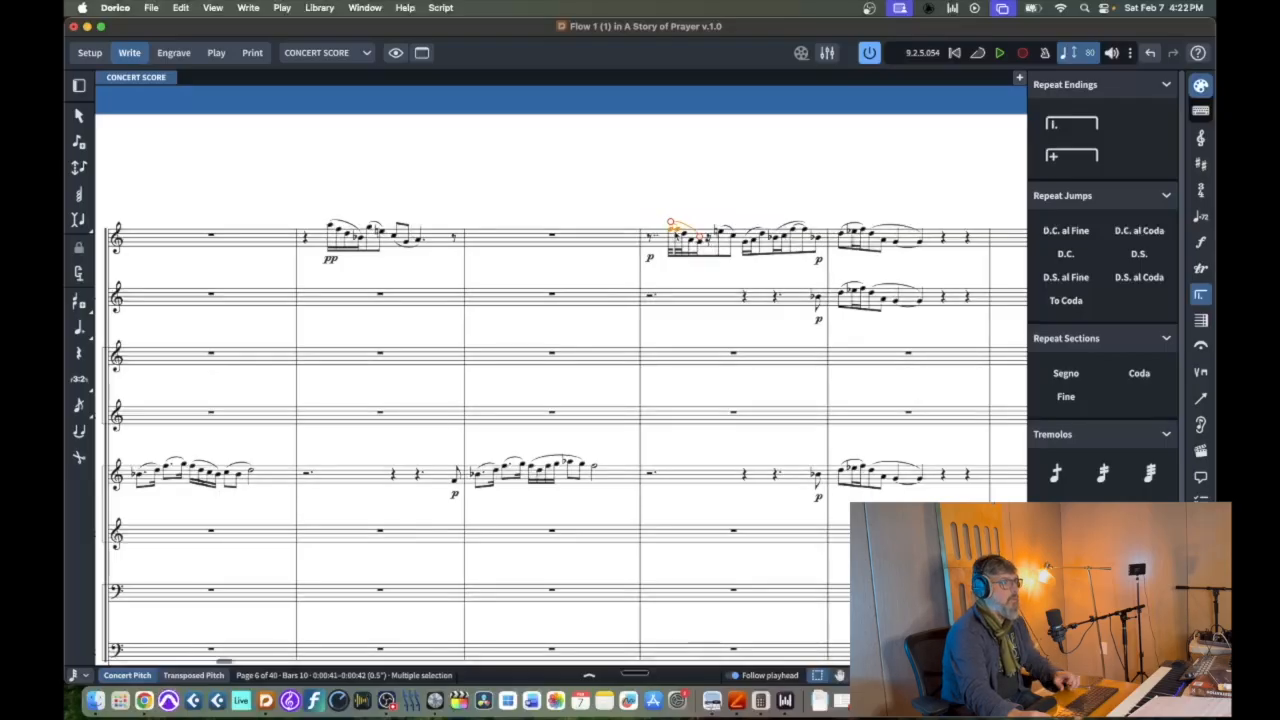
# Try an eighth-note length for the shifted F5 in the first flute's bar 10
pyautogui.click(652, 209)
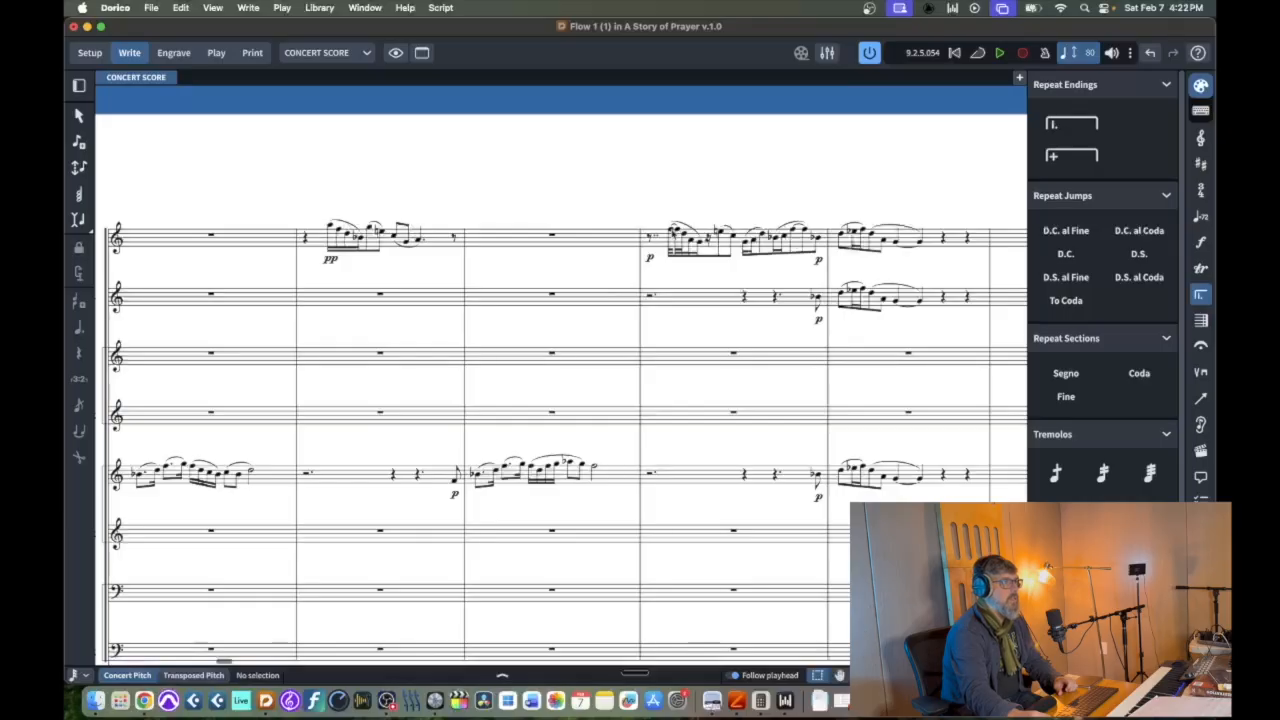
pyautogui.click(675, 230)
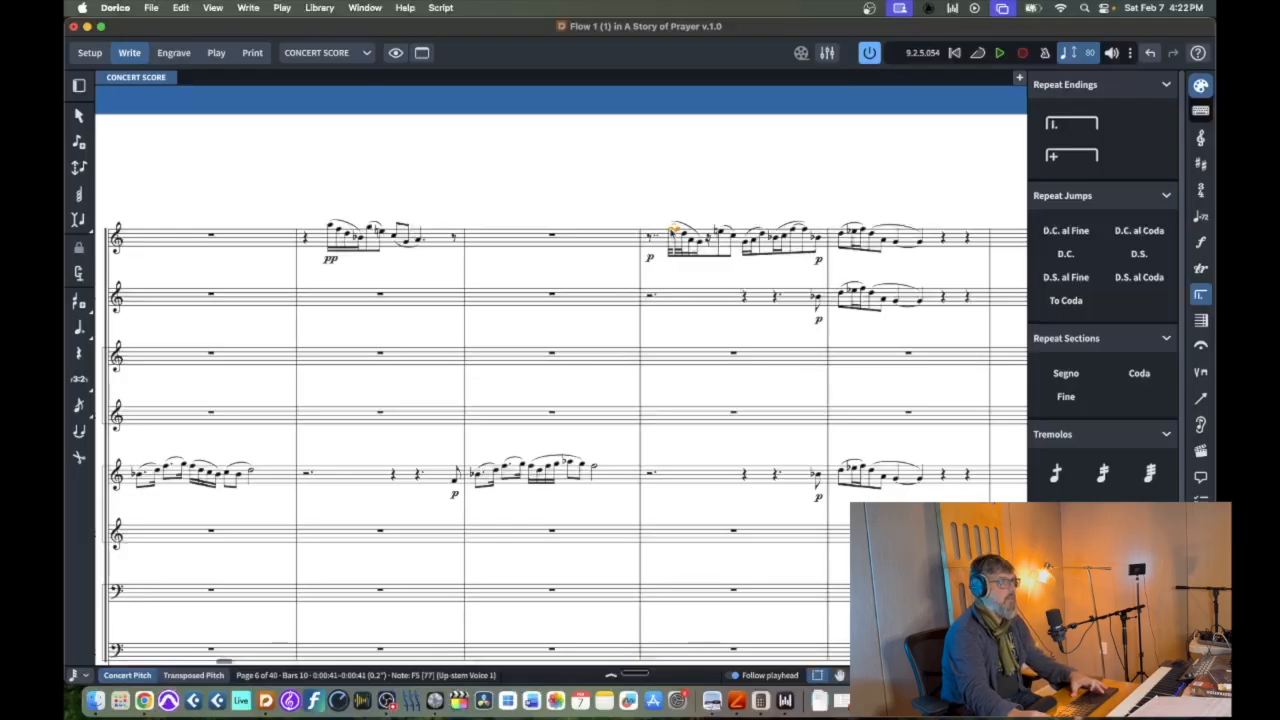
pyautogui.press('5')
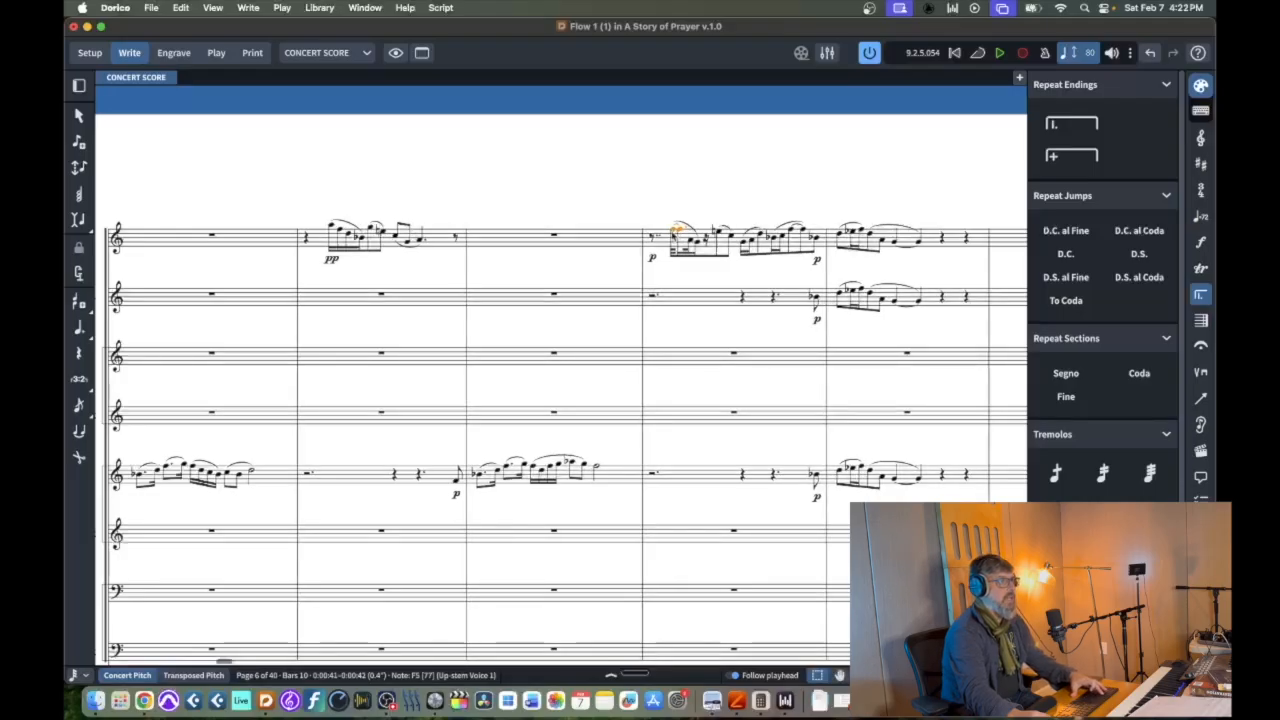
pyautogui.press('Right')
pyautogui.press('4')
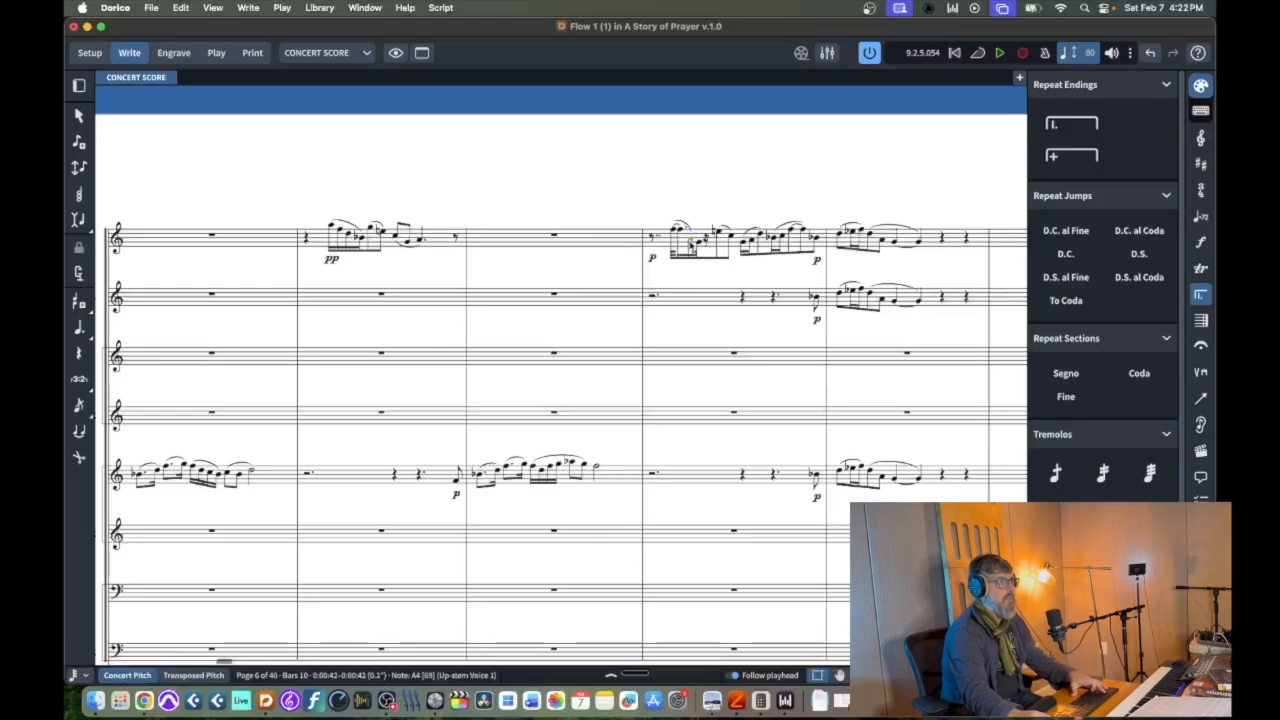
pyautogui.press('Left')
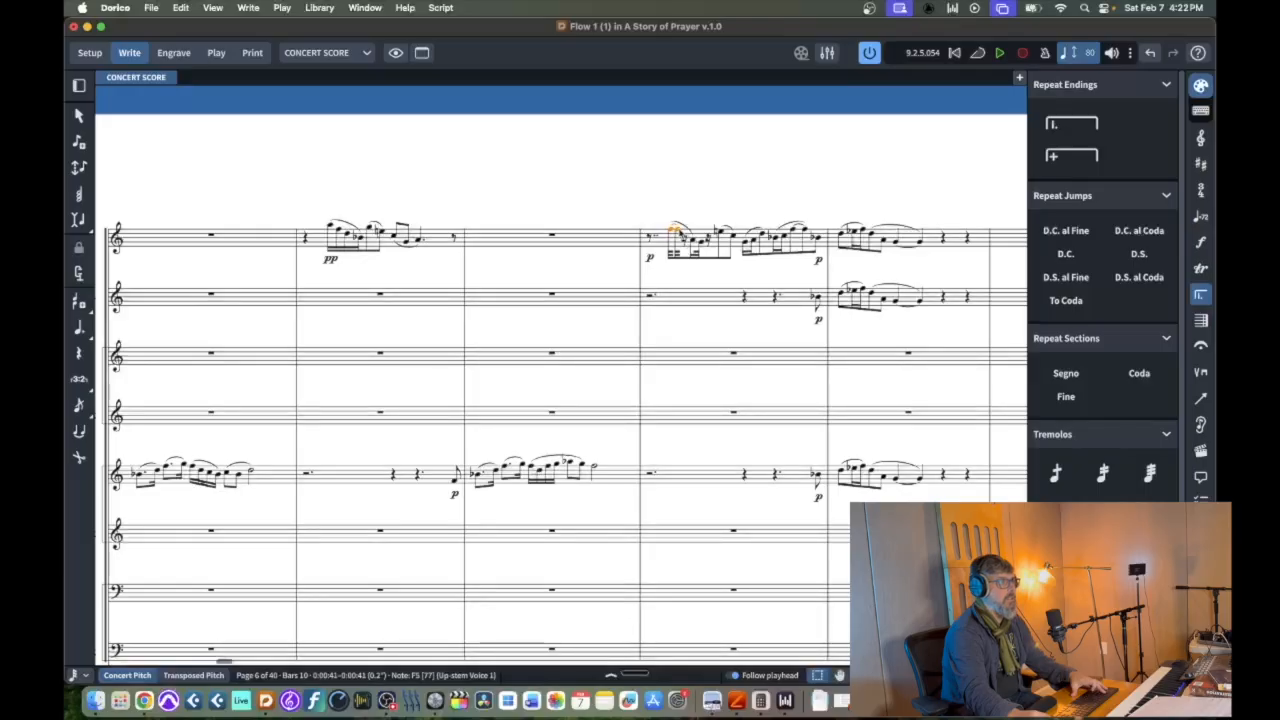
pyautogui.press('Escape')
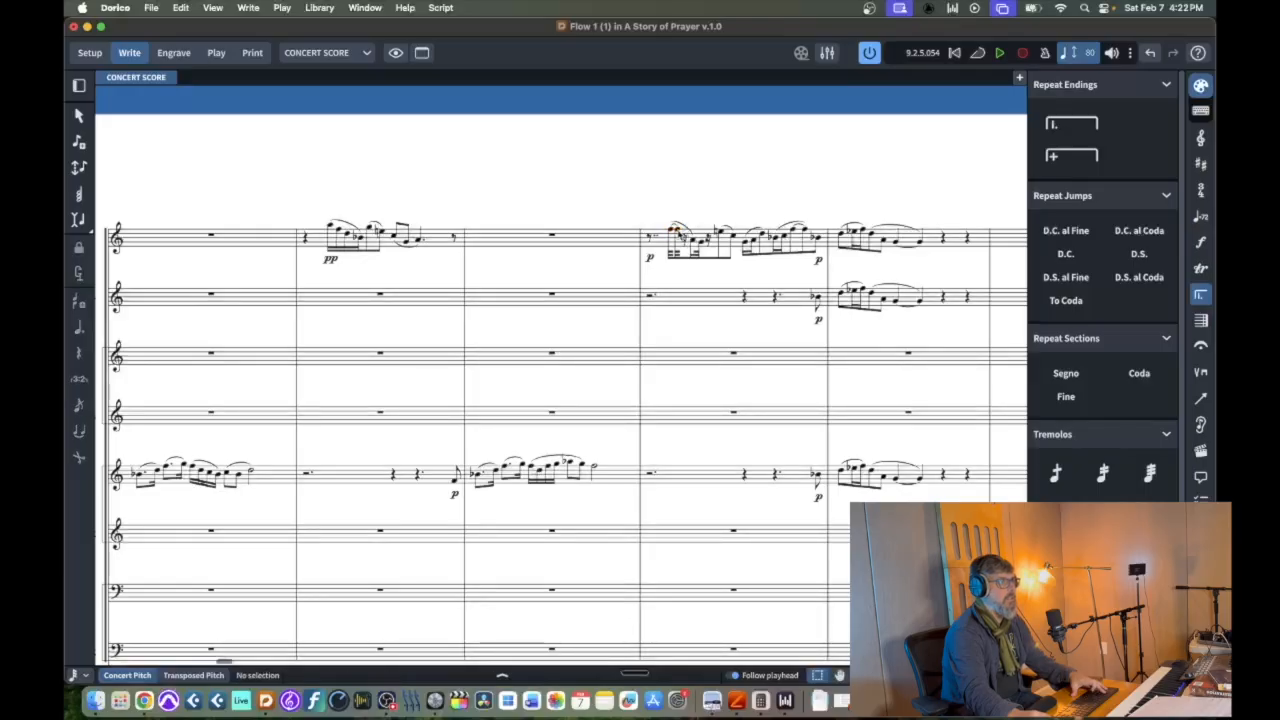
# Try to move the first flute's F5 in bar 10 further along together with the A4 and G4 that follow it
pyautogui.click(676, 232)
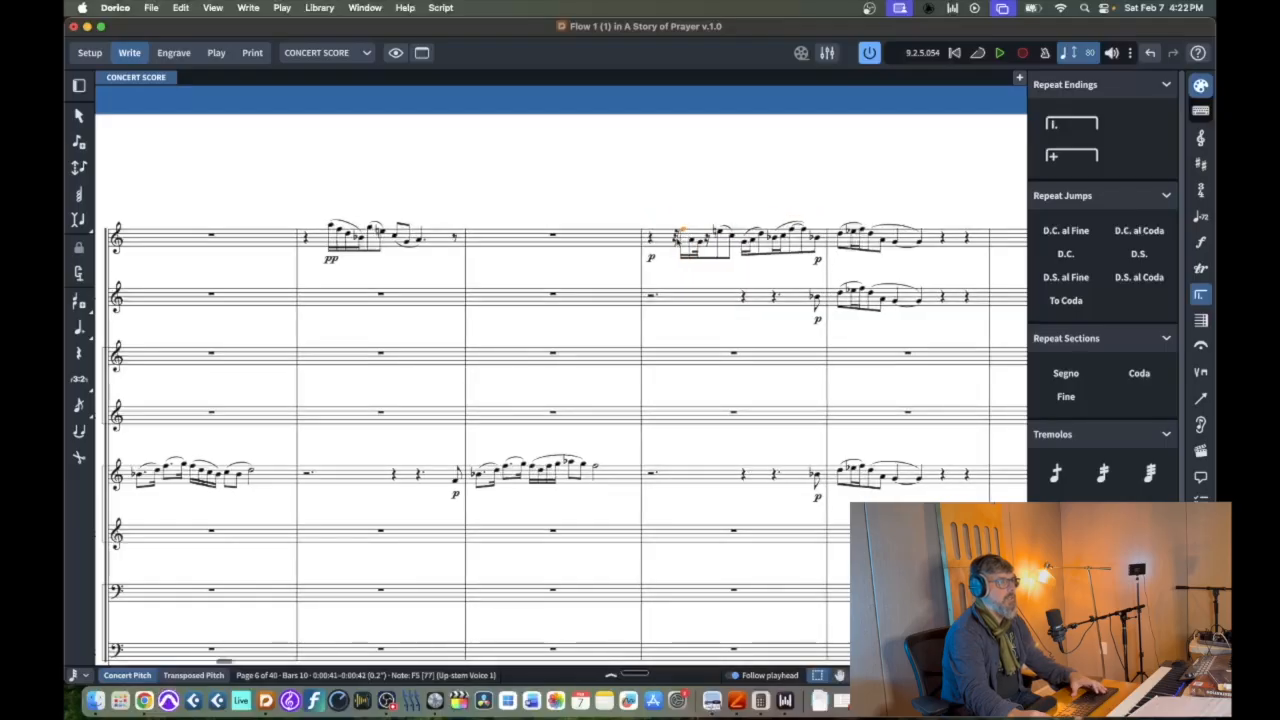
pyautogui.click(701, 246)
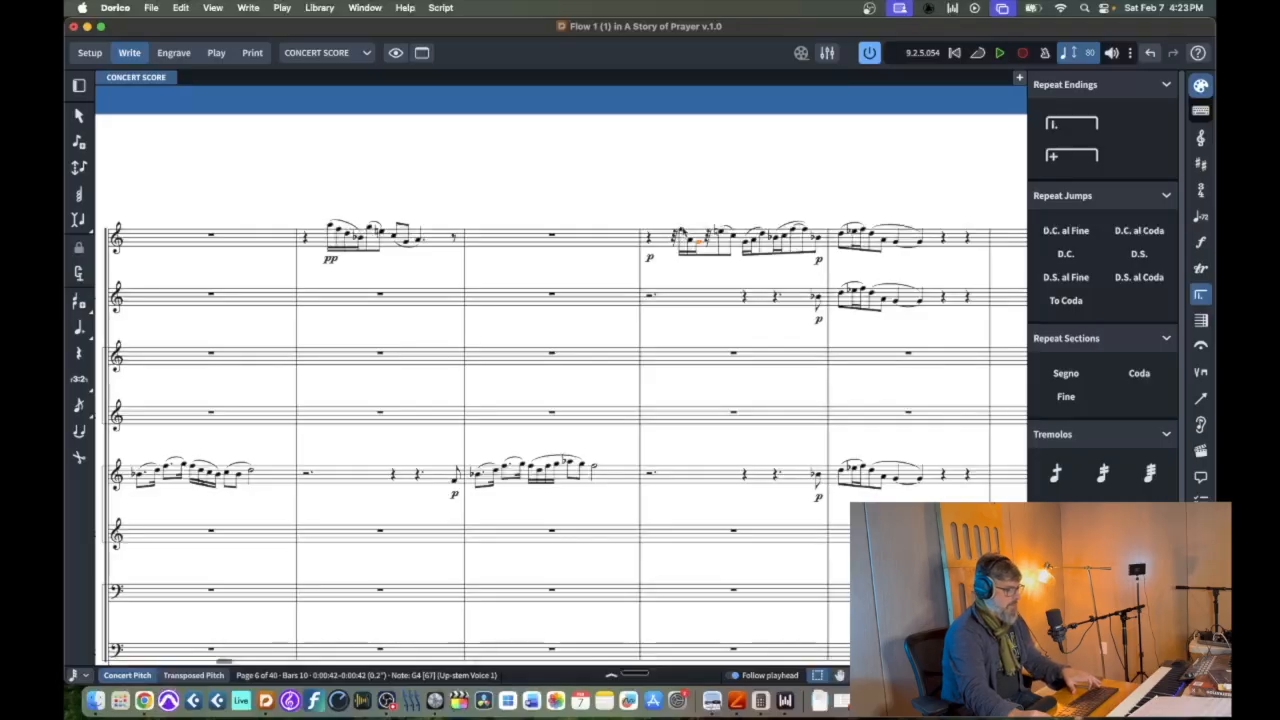
pyautogui.hotkey('shift', 'Left')
pyautogui.hotkey('shift', 'Left')
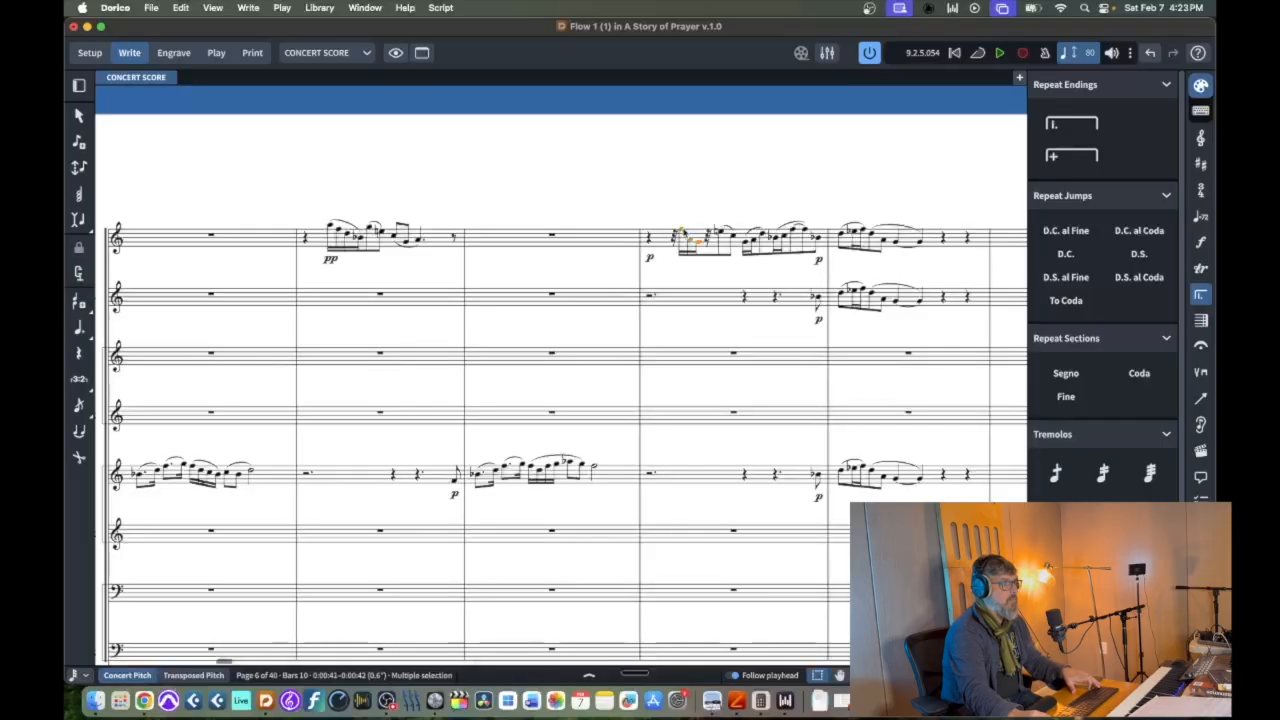
pyautogui.moveTo(683, 233); pyautogui.dragTo(691, 233)
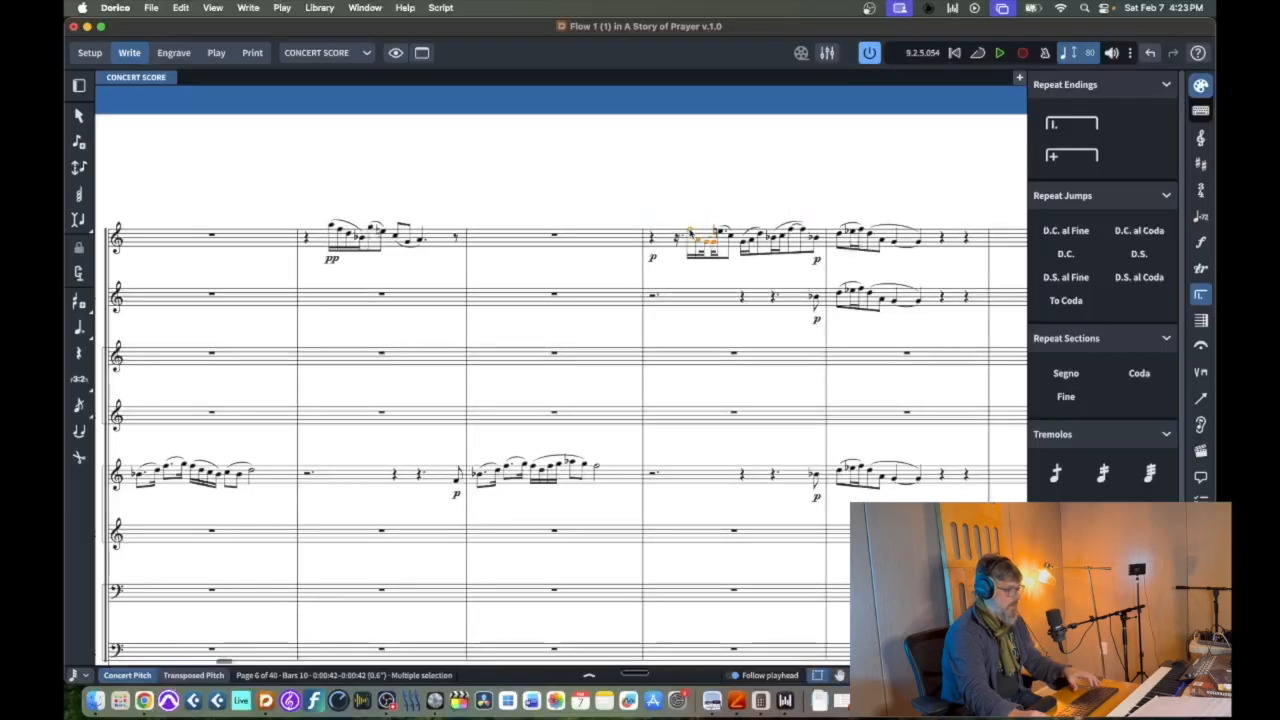
# Undo the position and length changes made to the opening notes of the first flute's bar 10, including the D5 shift
pyautogui.press('super+z')
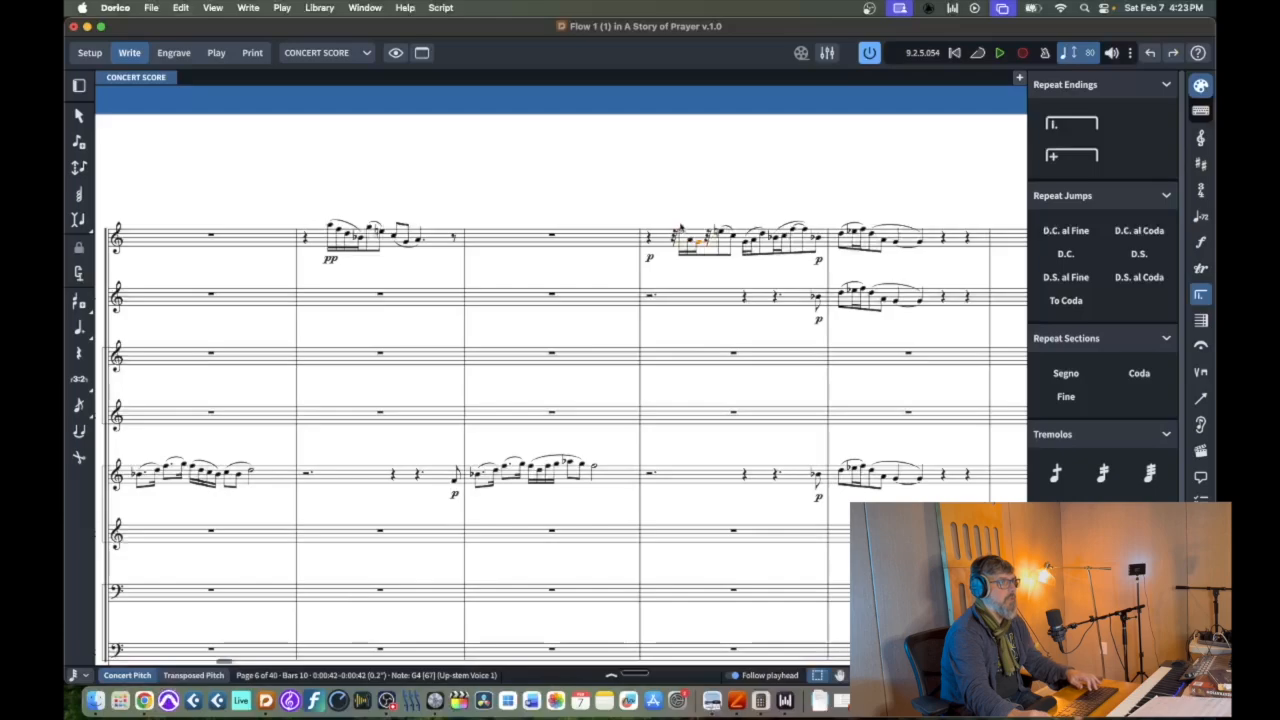
pyautogui.press('super+z')
pyautogui.press('super+z')
pyautogui.press('super+z')
pyautogui.press('super+z')
pyautogui.press('super+z')
pyautogui.press('super+z')
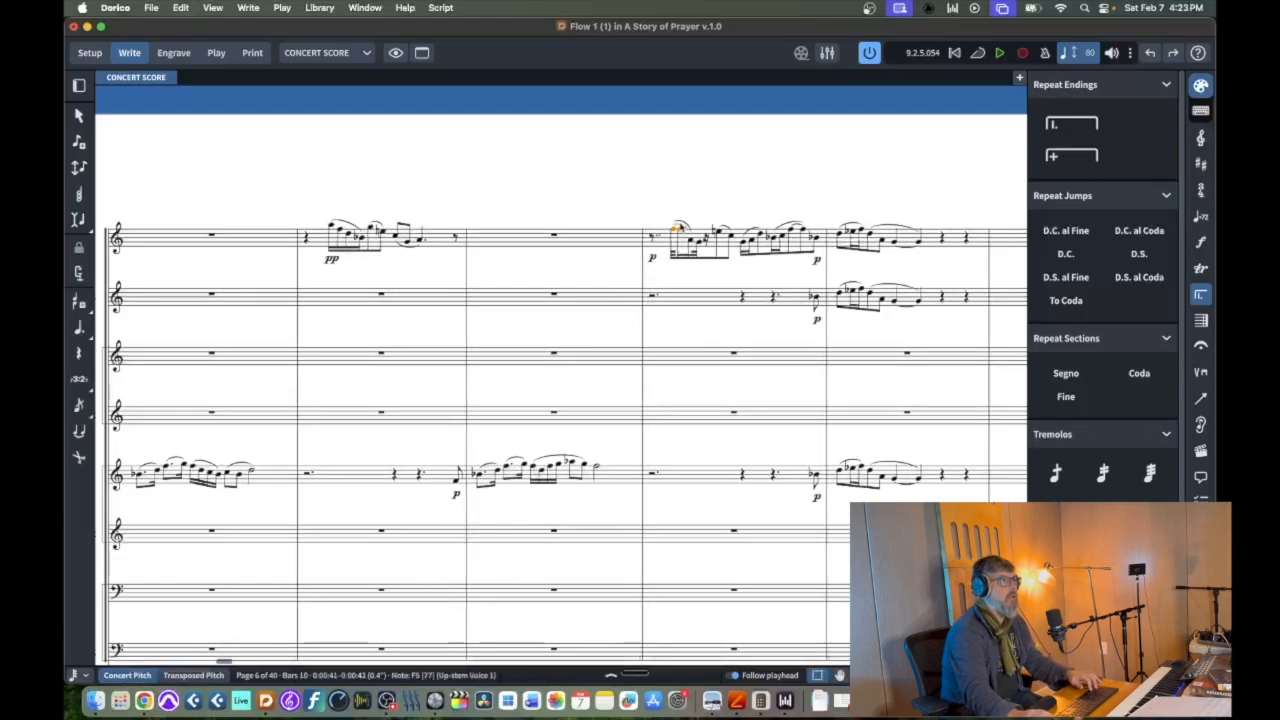
pyautogui.press('super+z')
pyautogui.press('super+z')
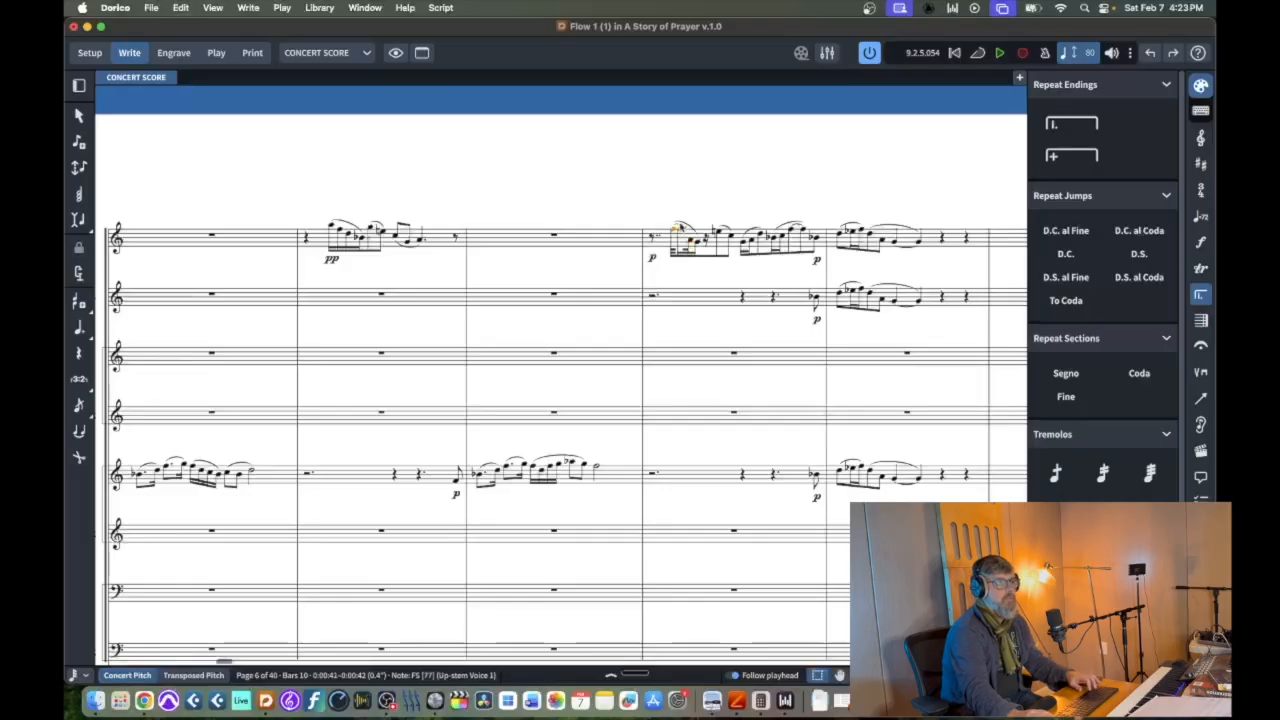
pyautogui.press('super+z')
pyautogui.press('super+z')
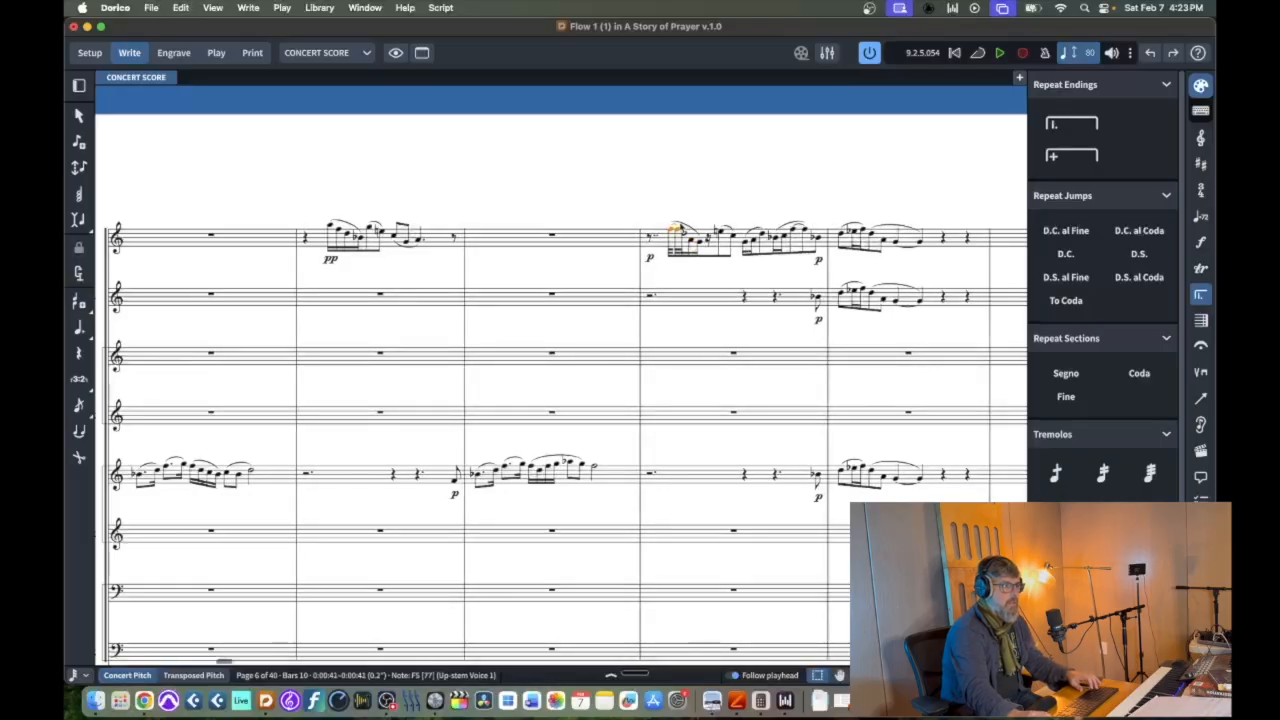
pyautogui.press('Escape')
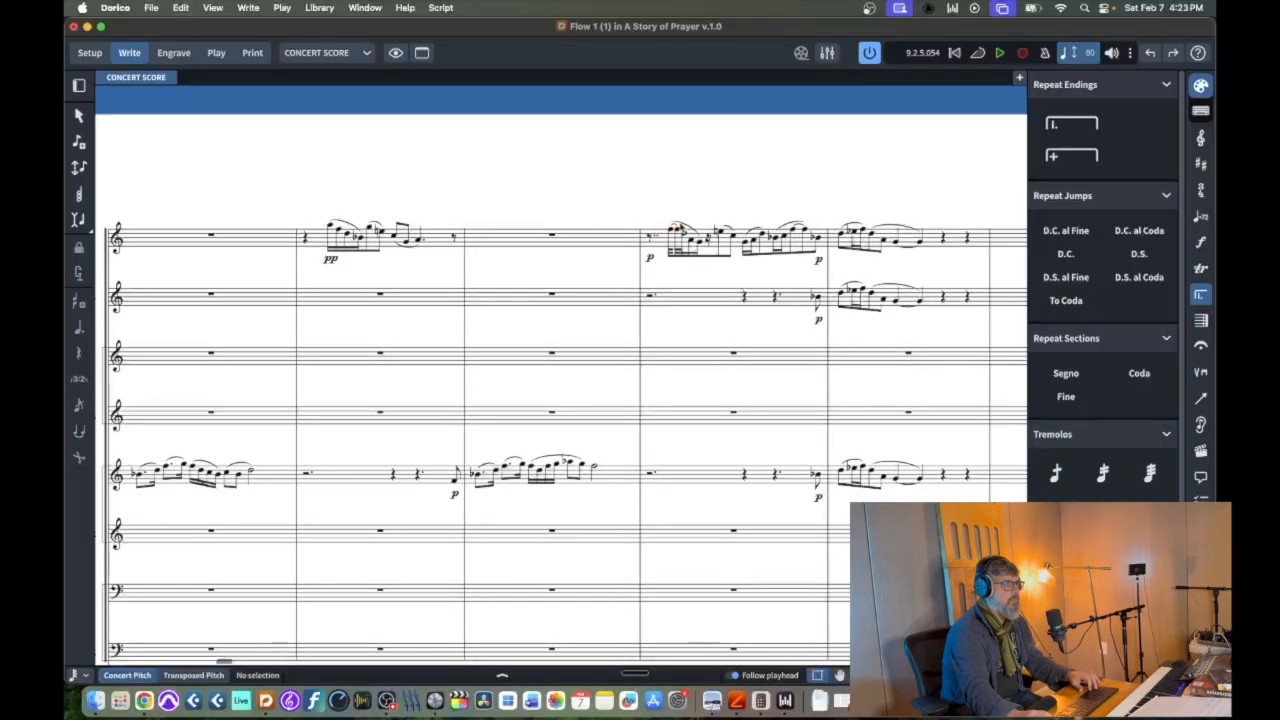
pyautogui.press('super+z')
pyautogui.press('super+z')
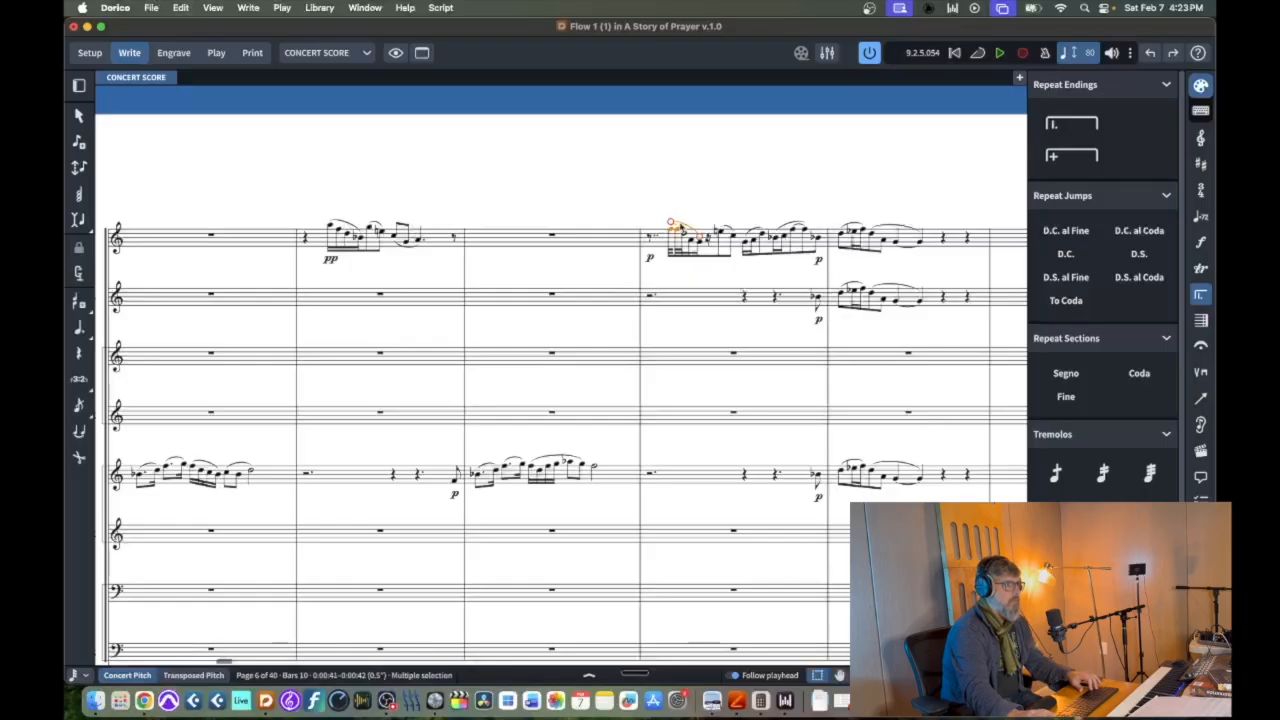
pyautogui.press('super+z')
pyautogui.press('super+z')
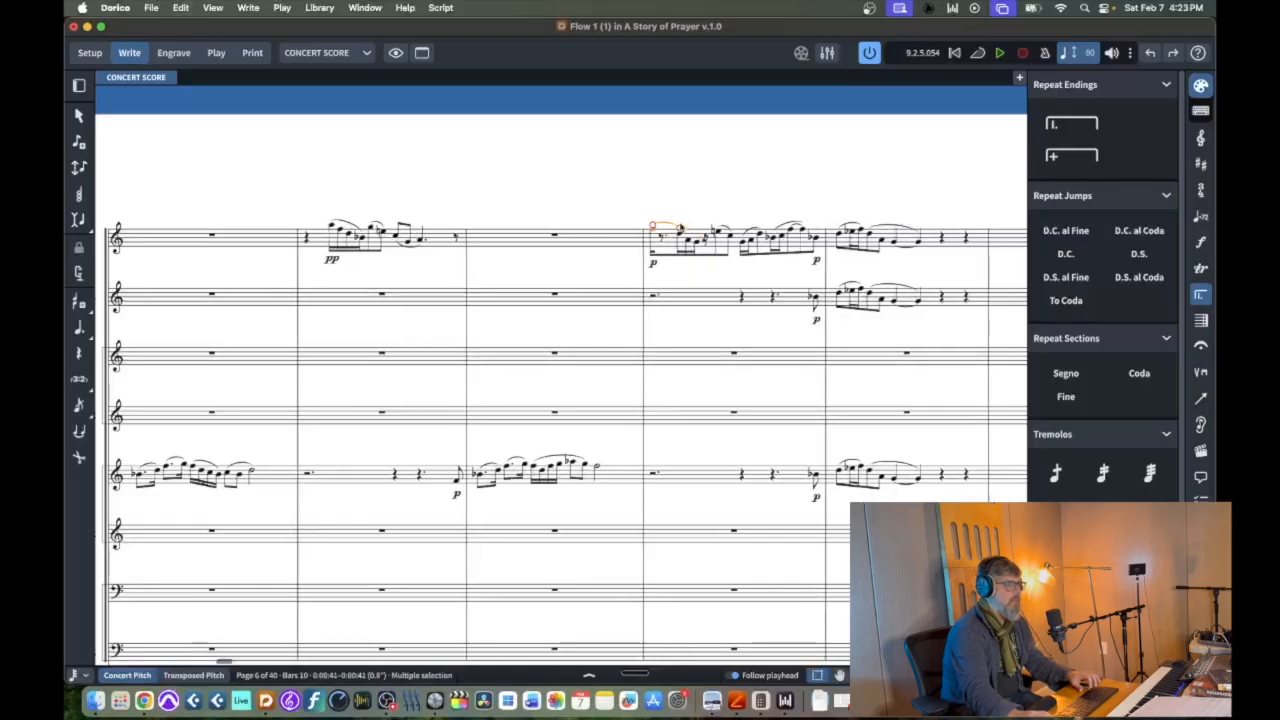
pyautogui.press('super+z')
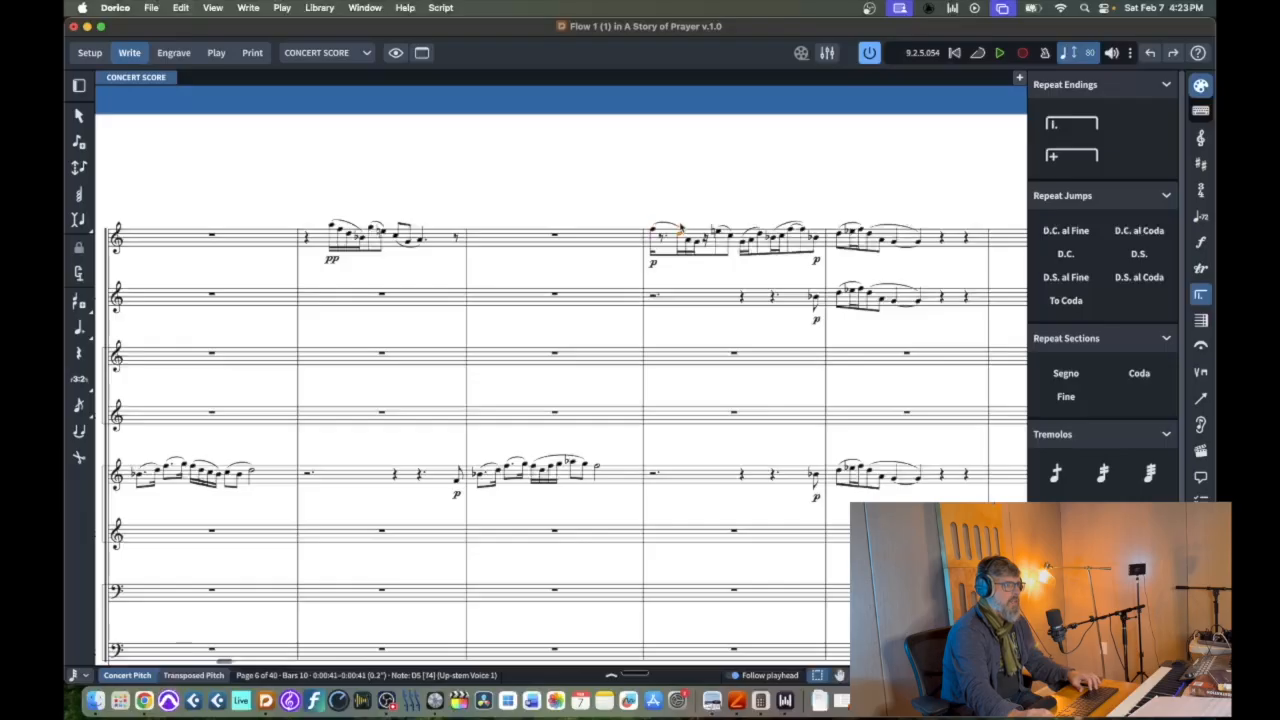
pyautogui.hotkey('alt', 'Left')
# Move the first flute's D5 in bar 10 later so that it directly precedes the A4
pyautogui.click(681, 229)
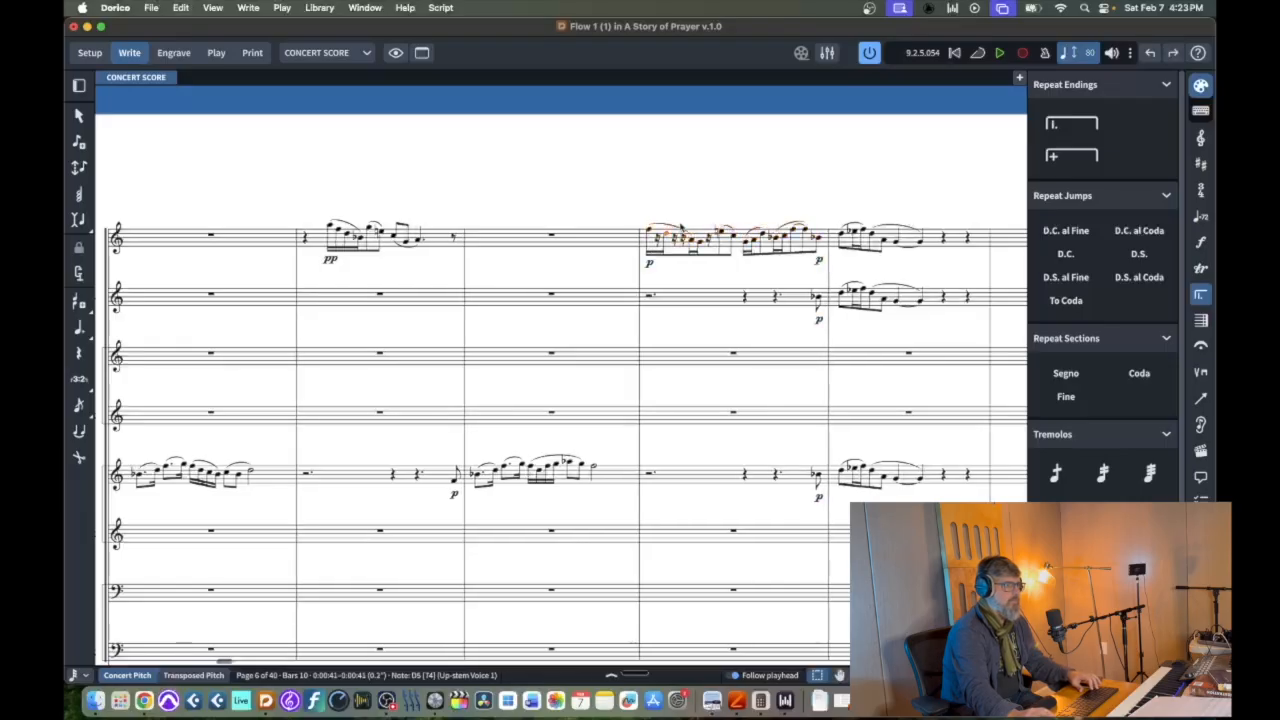
pyautogui.press('Right')
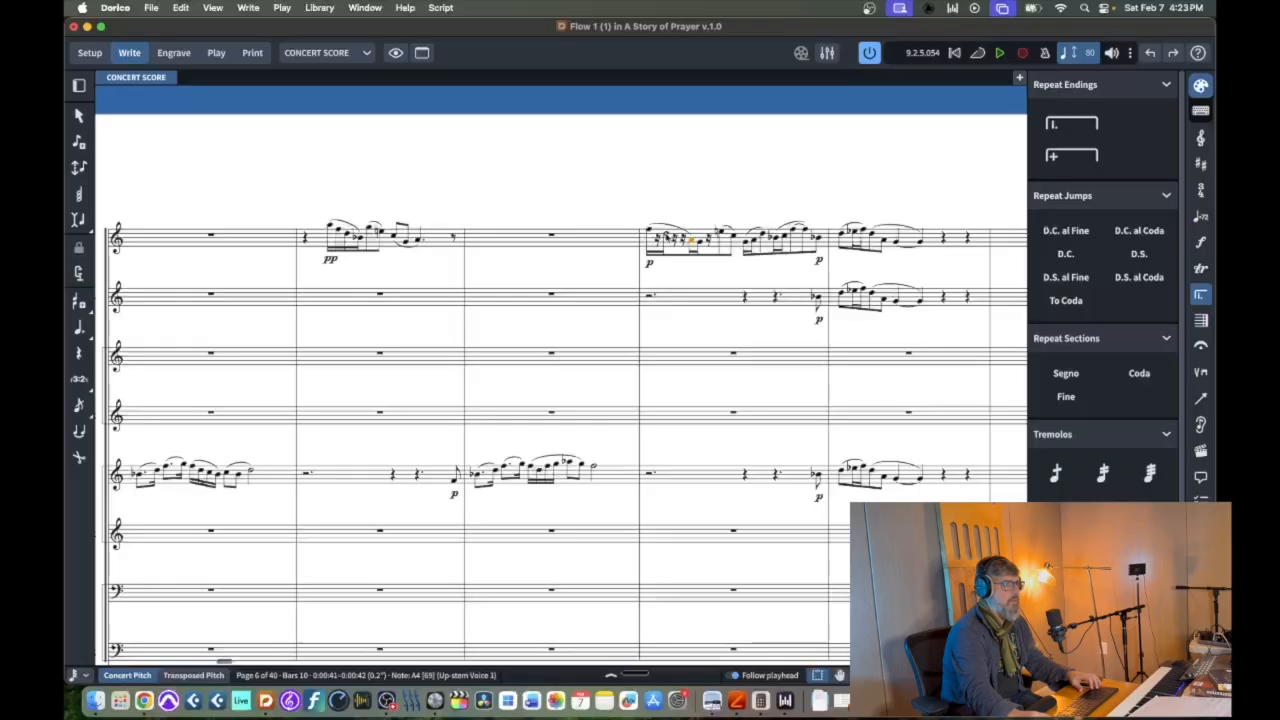
pyautogui.moveTo(667, 235); pyautogui.dragTo(680, 241)
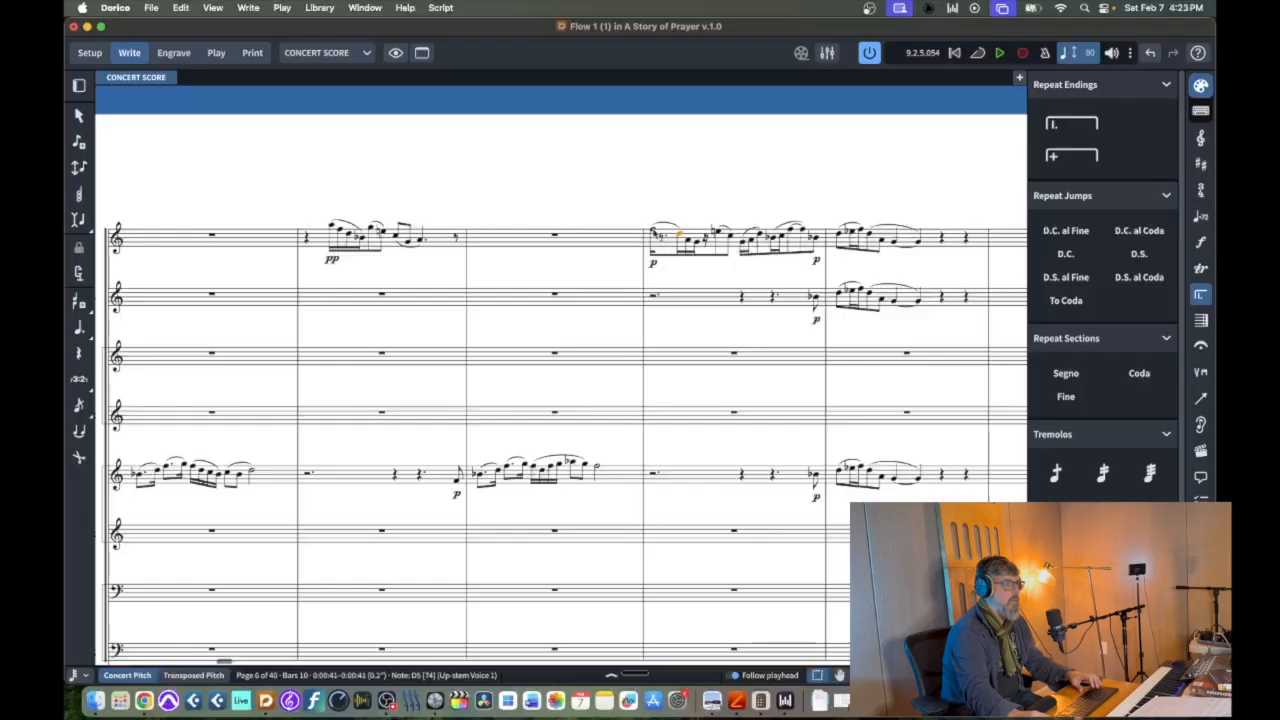
# Try to shift the opening F5 of the first flute's bar 10 and its slur later until they meet the D5
pyautogui.moveTo(654, 230); pyautogui.dragTo(671, 235)
pyautogui.hotkey('alt', 'Right')
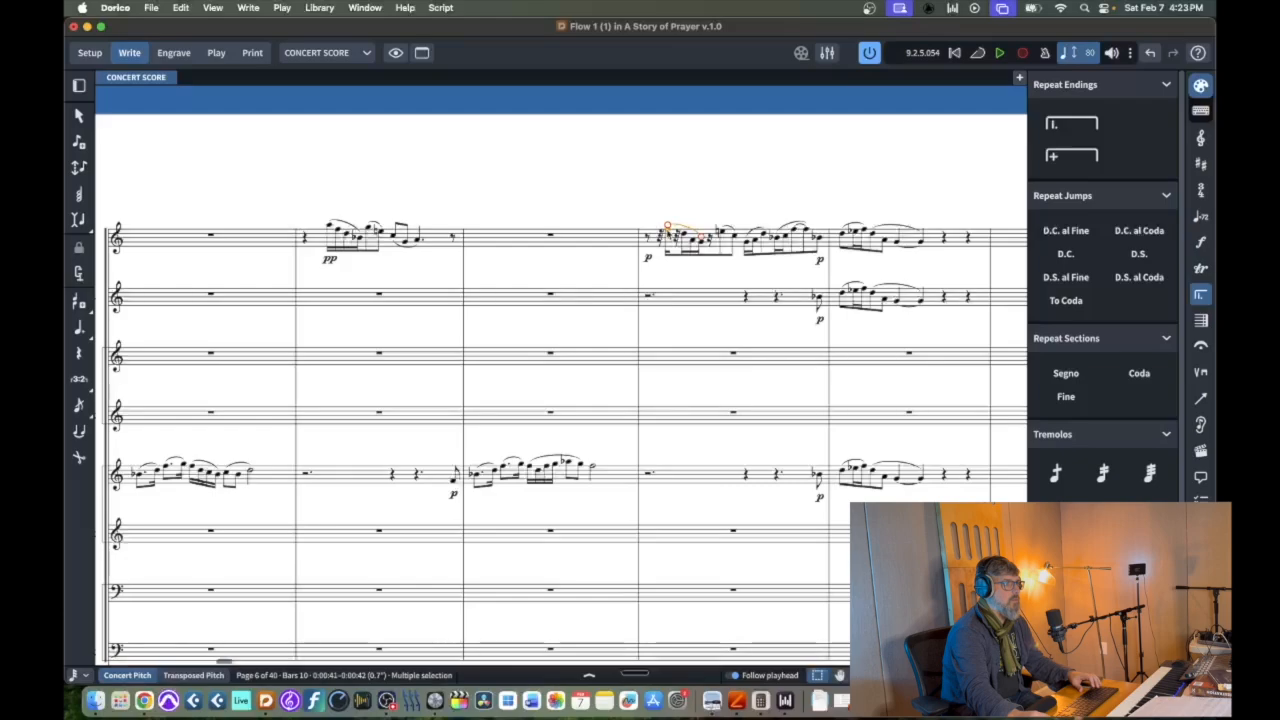
pyautogui.moveTo(669, 232); pyautogui.dragTo(678, 236)
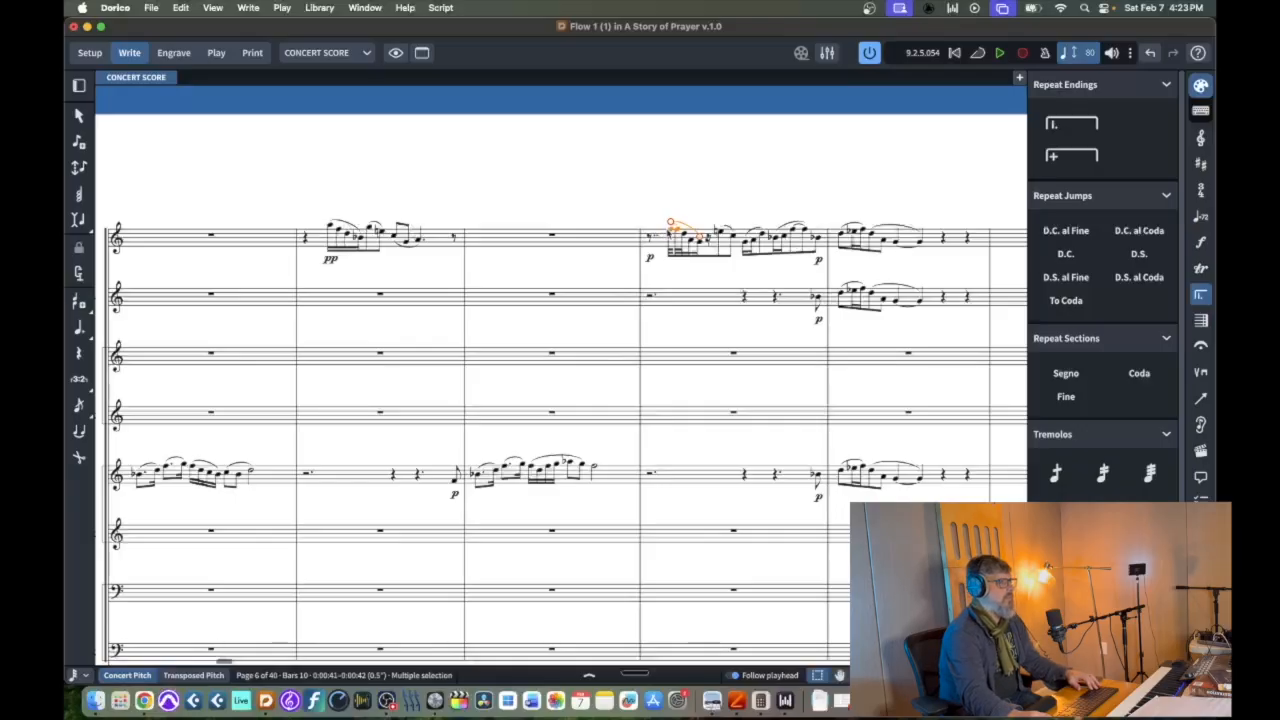
pyautogui.click(671, 231)
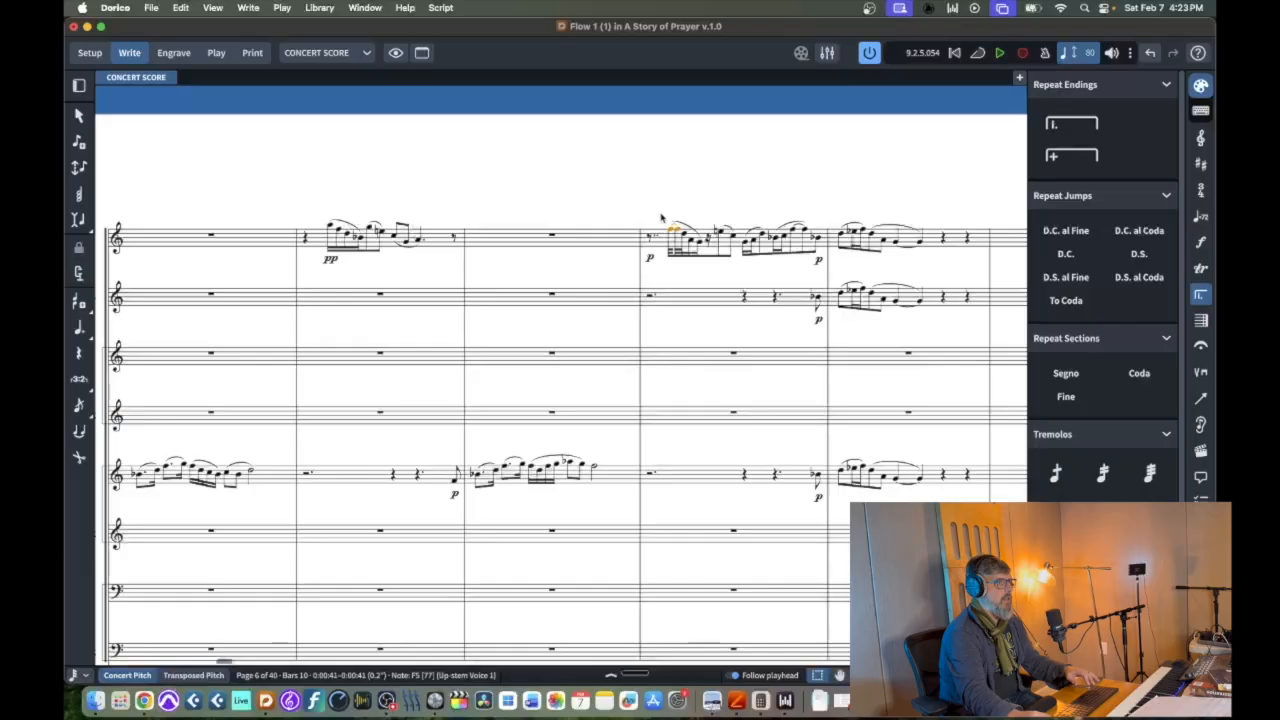
pyautogui.press('Escape')
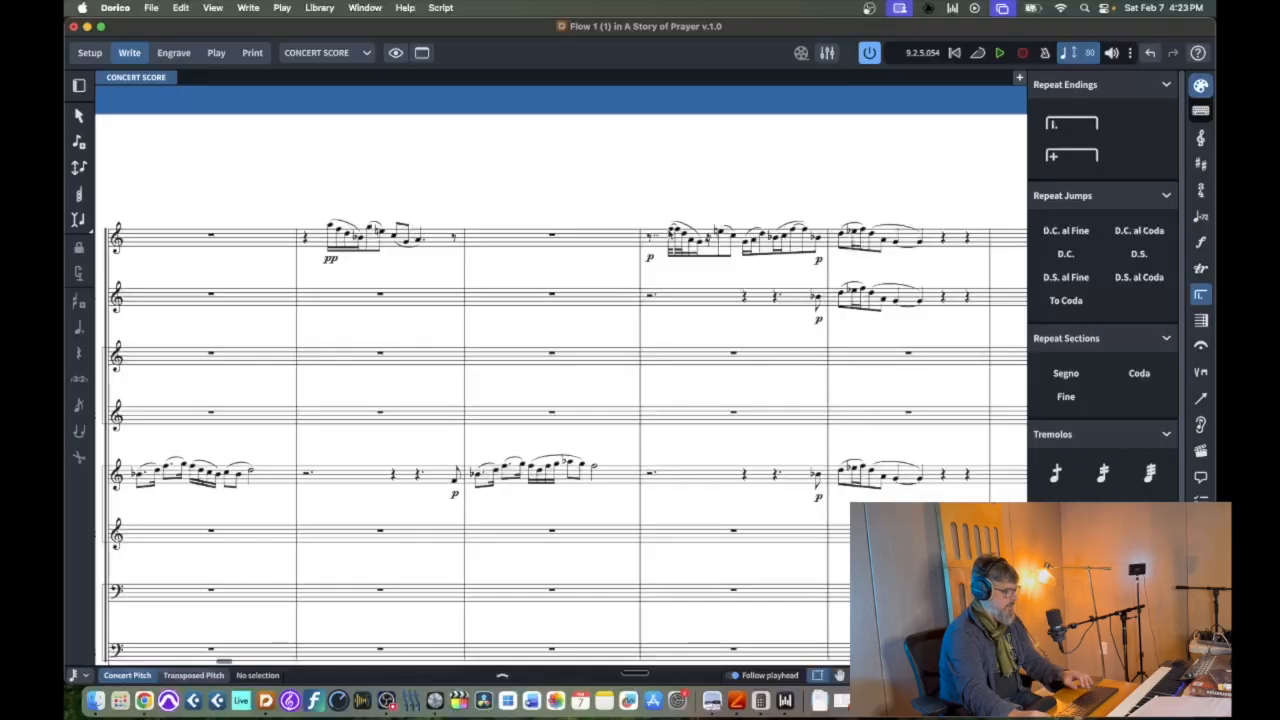
# Shift the first flute's F5 and its slur back to the beginning of bar 10
pyautogui.click(670, 231)
pyautogui.keyDown('super'); pyautogui.click(677, 223); pyautogui.keyUp('super')
pyautogui.hotkey('alt', 'Left')
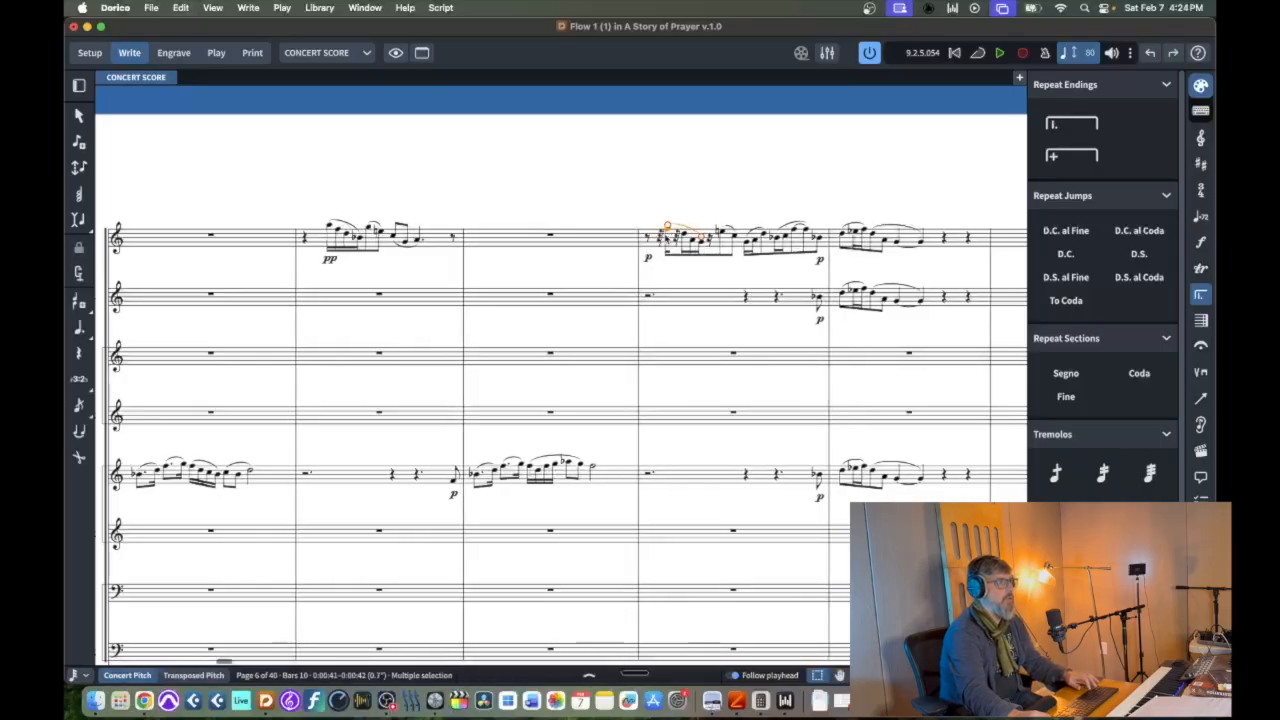
pyautogui.hotkey('alt', 'Left')
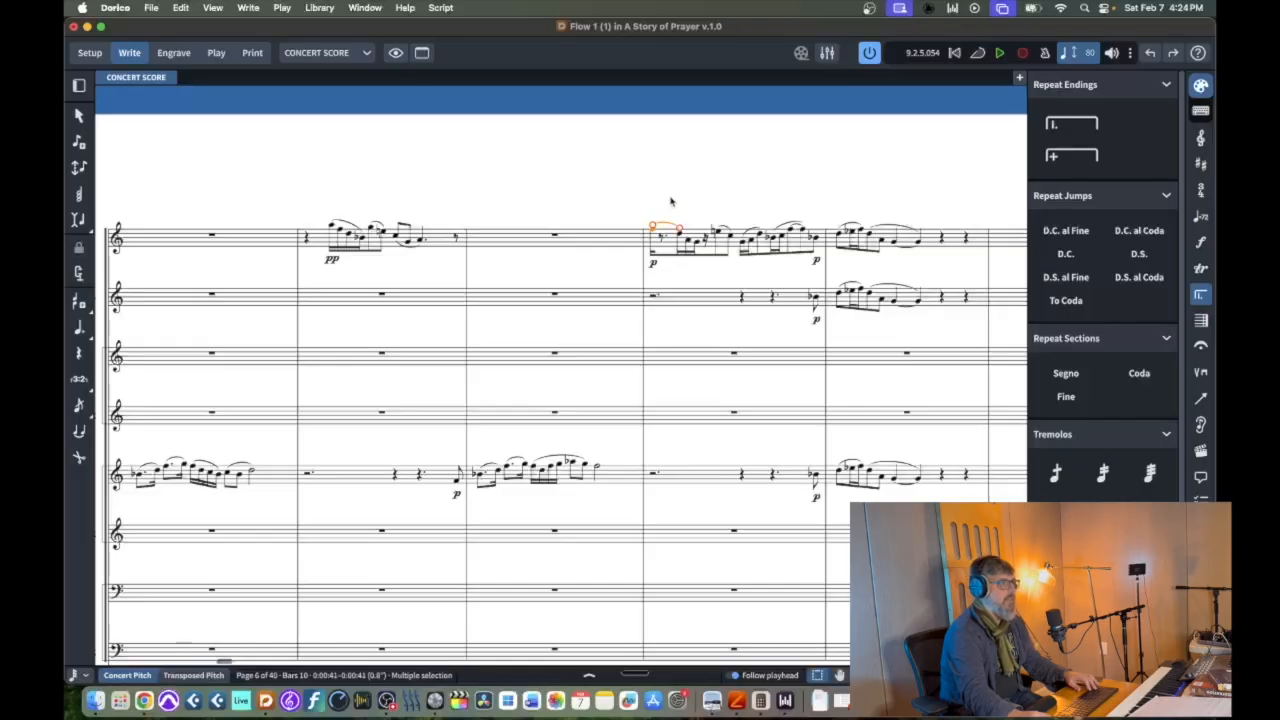
pyautogui.press('Escape')
# Replace the opening F5 of the first flute's bar 10 with a rest, using note input with forced durations and rests
pyautogui.click(661, 237)
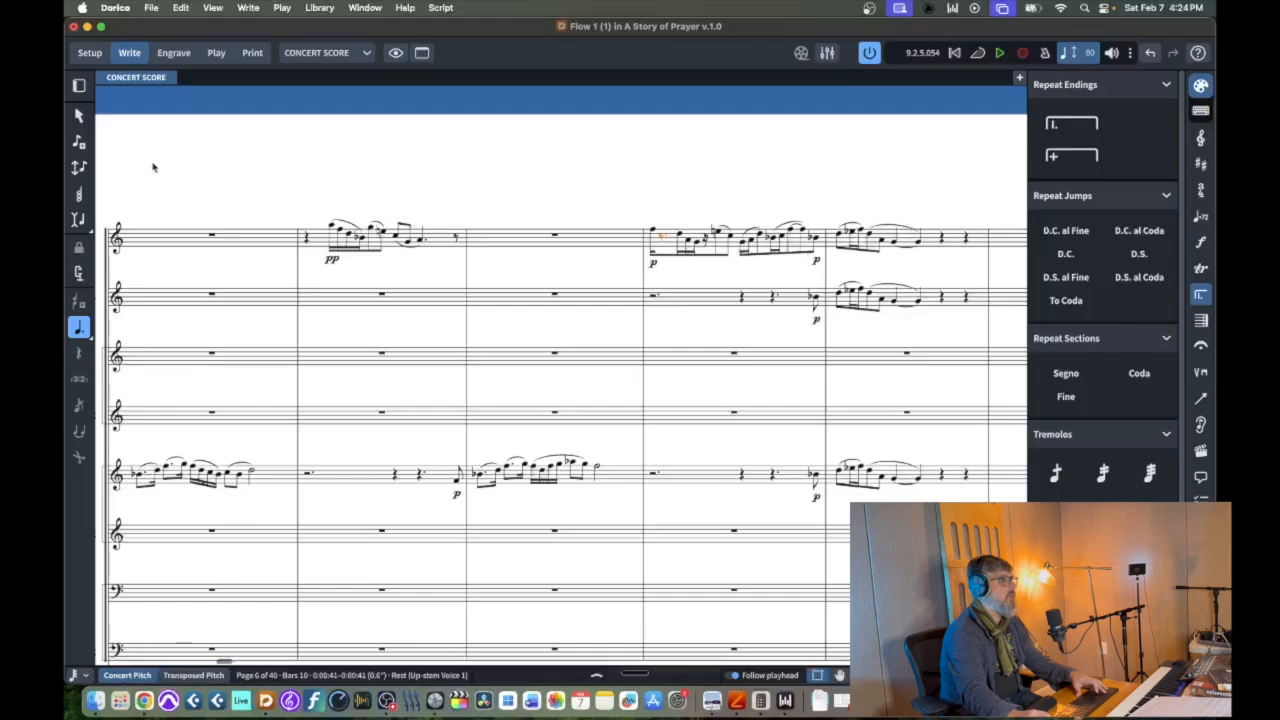
pyautogui.click(80, 143)
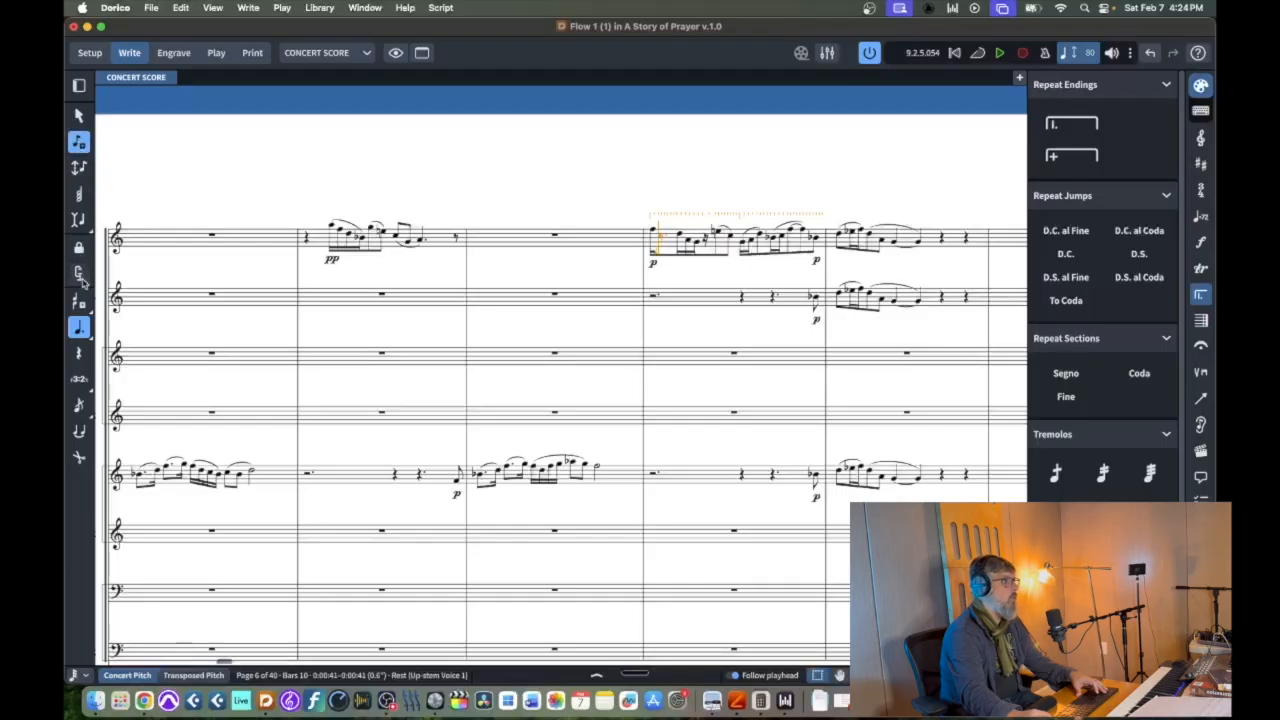
pyautogui.click(80, 274)
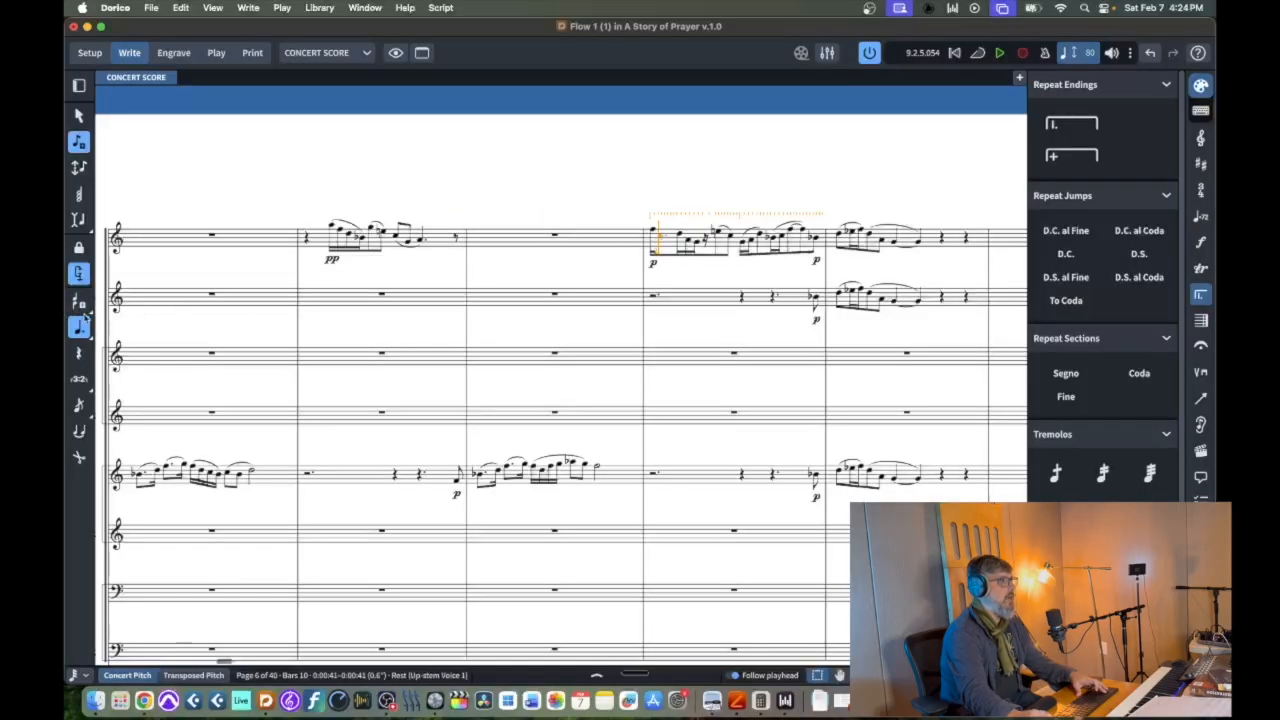
pyautogui.click(79, 353)
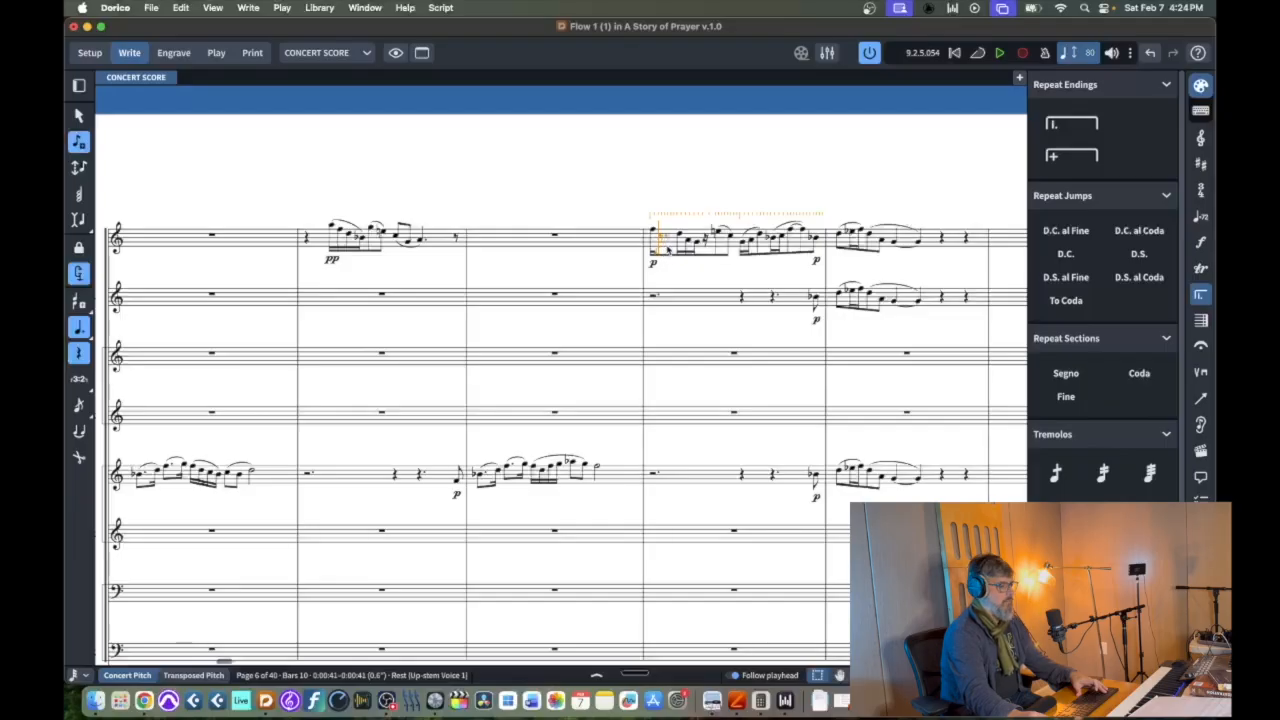
pyautogui.press('.')
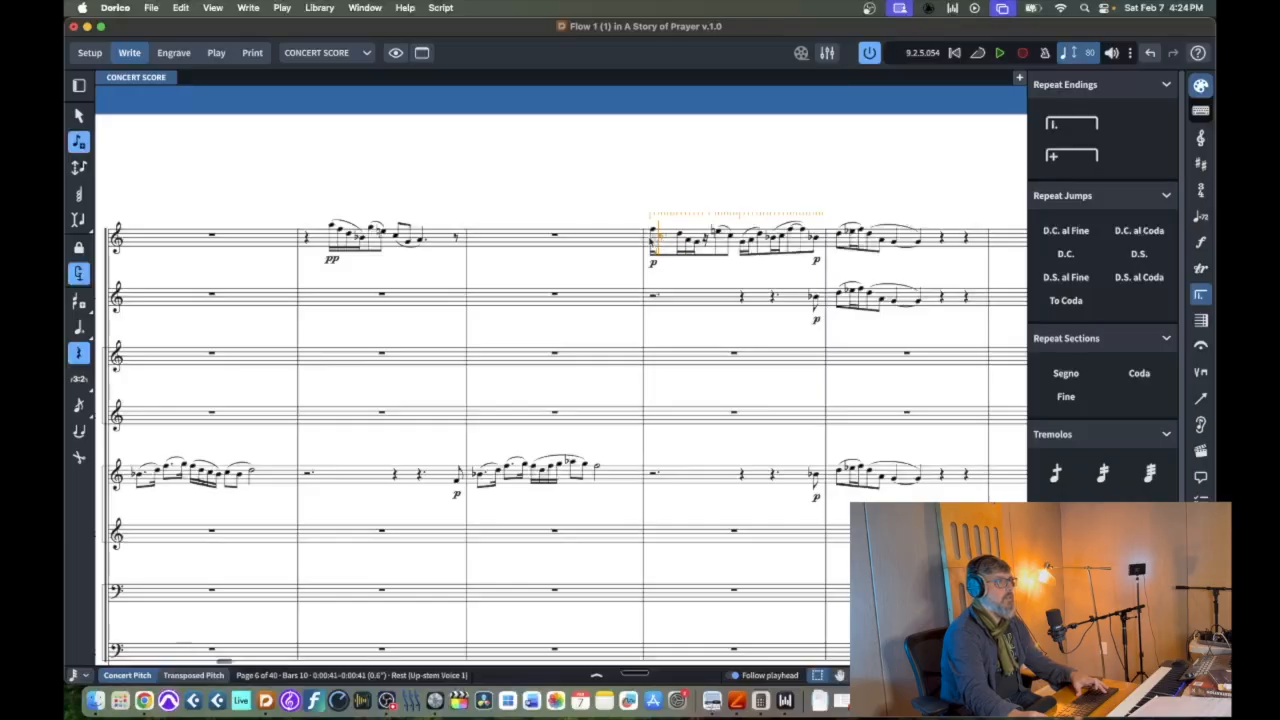
pyautogui.click(652, 243)
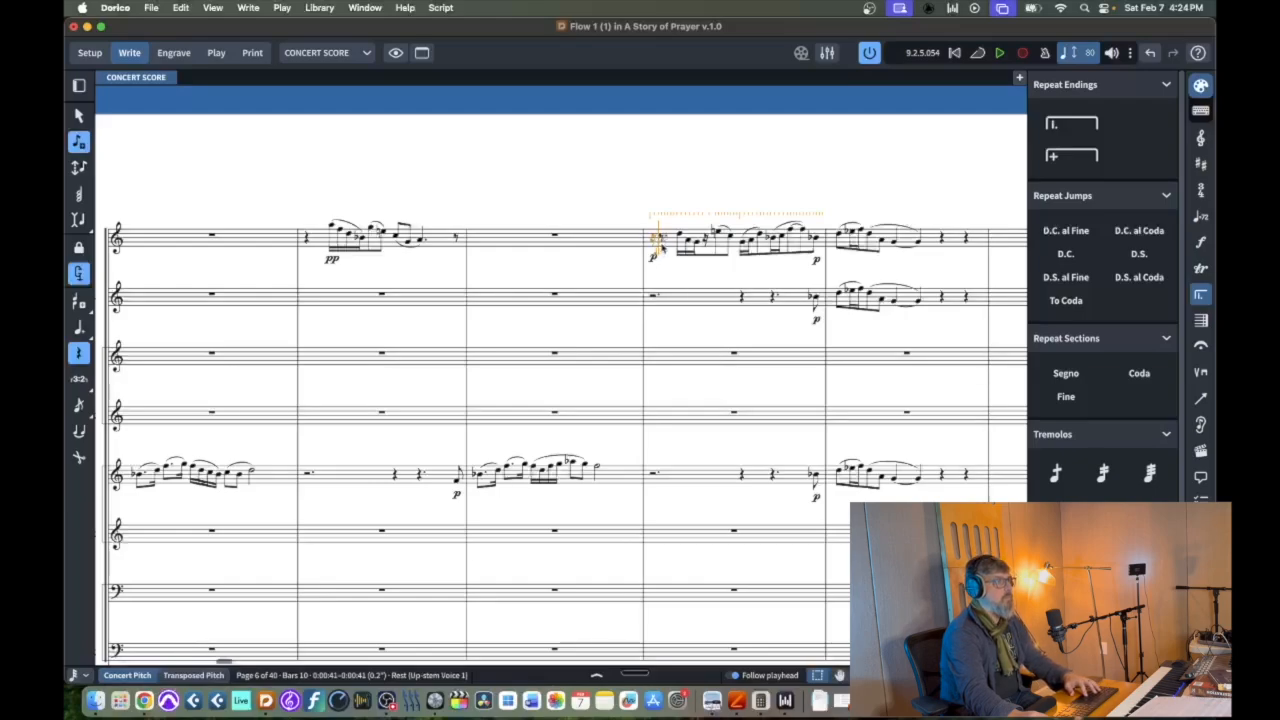
# Enter a dotted-eighth B4 right after the opening rest in the first flute's bar 10
pyautogui.press('Escape')
pyautogui.press('6')
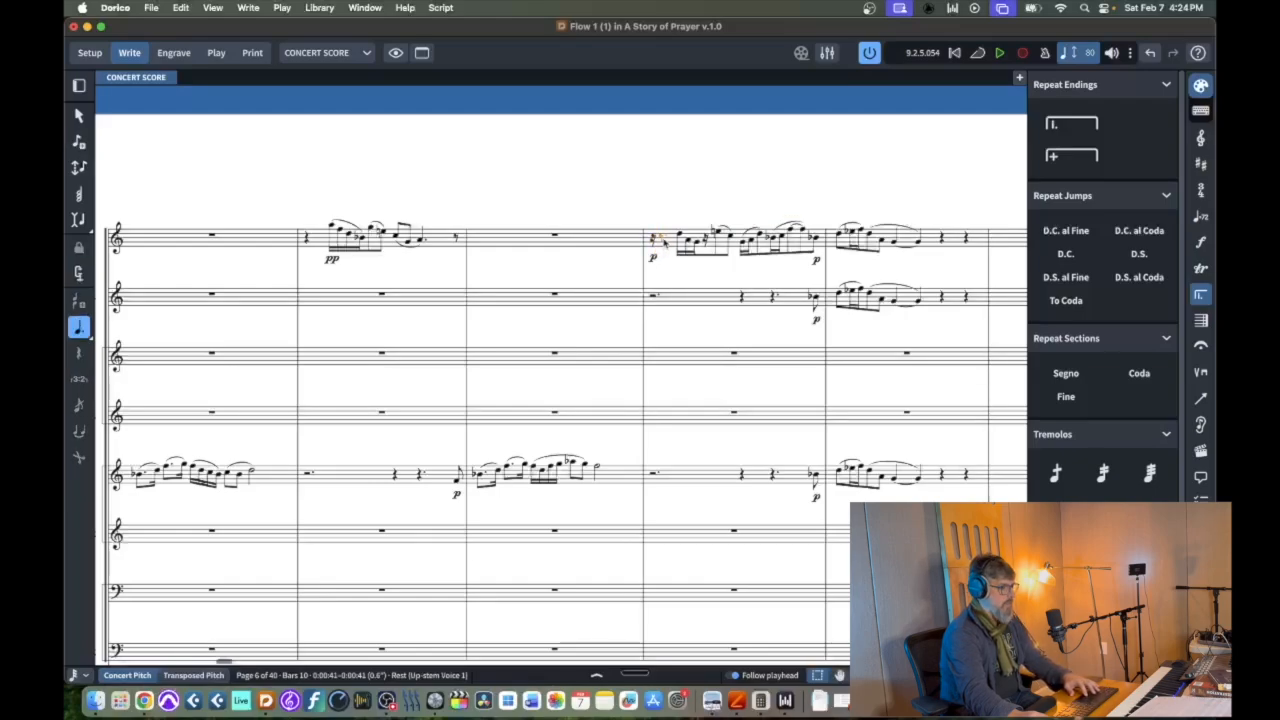
pyautogui.hotkey('shift', 'n')
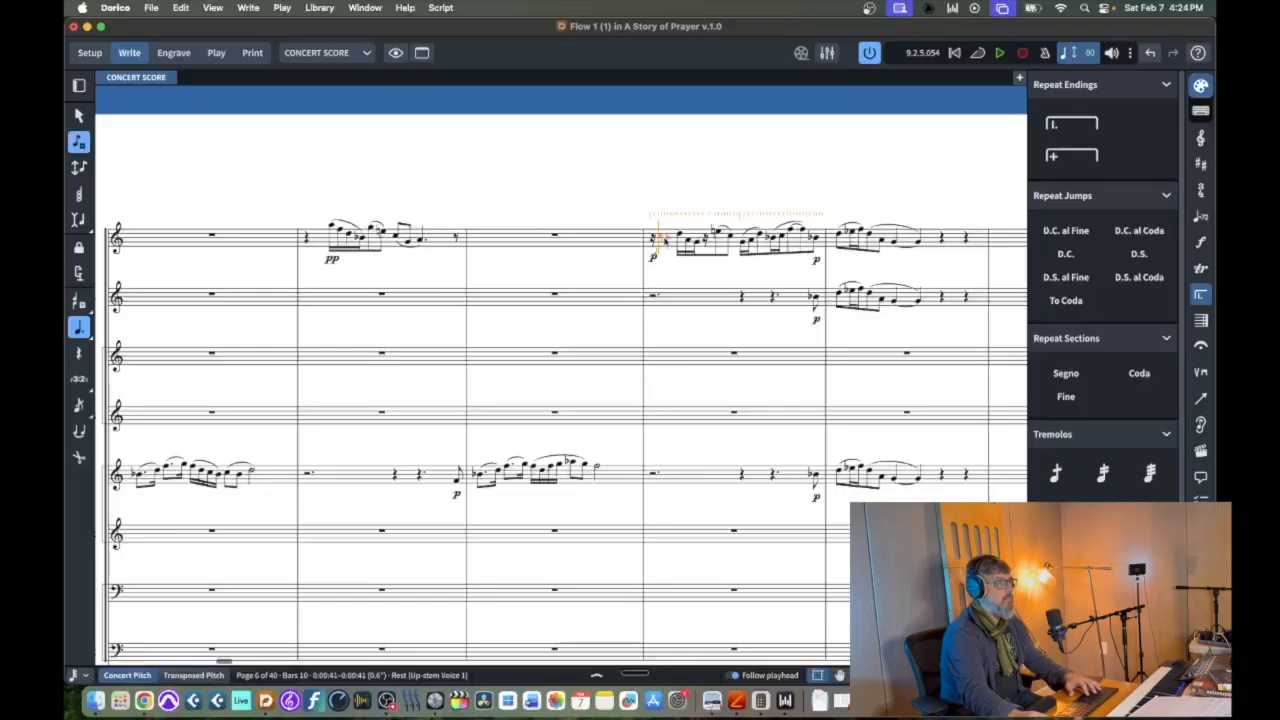
pyautogui.click(658, 241)
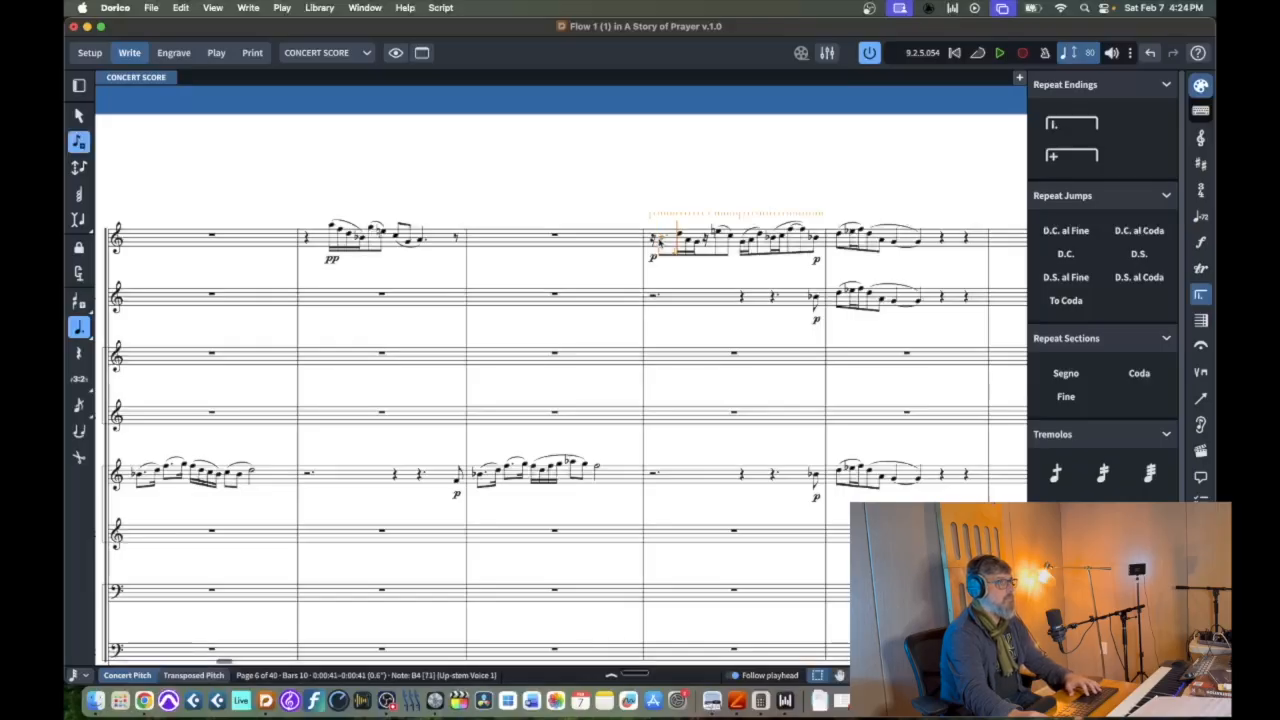
pyautogui.press('Escape')
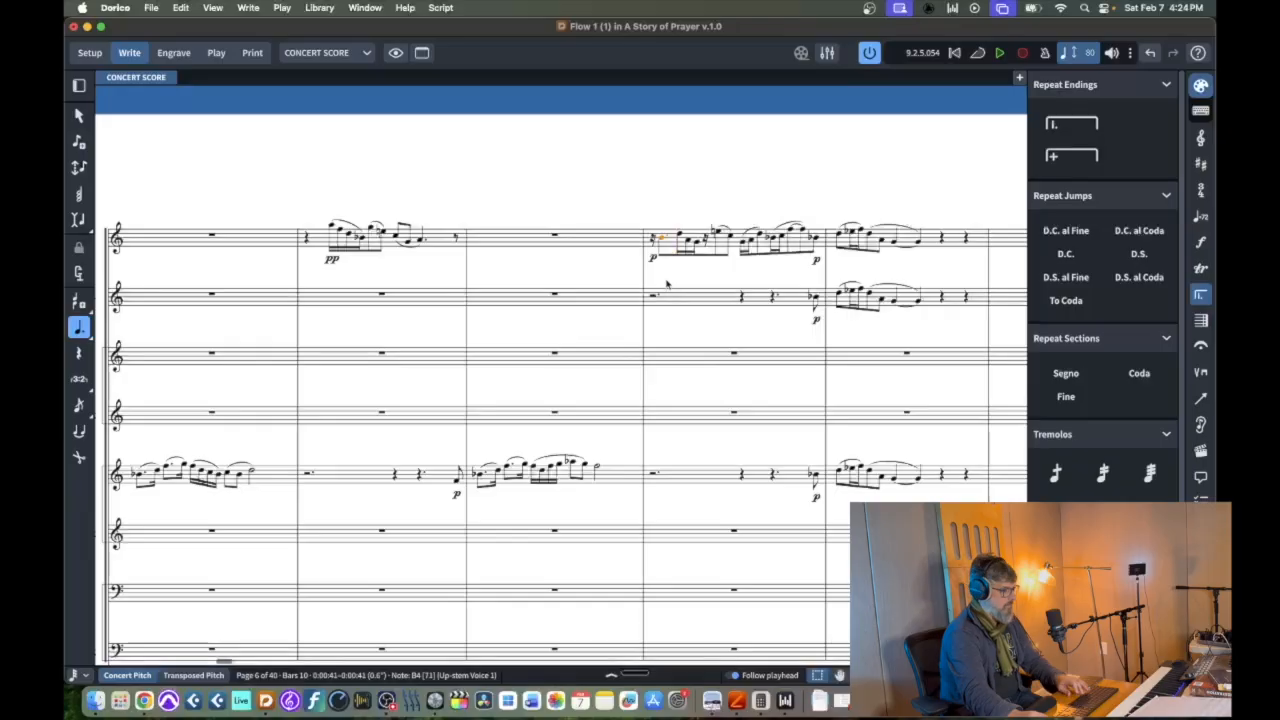
# Shorten the new B4 in the first flute's bar 10 to a sixteenth and shift it later towards the D5
pyautogui.press('.')
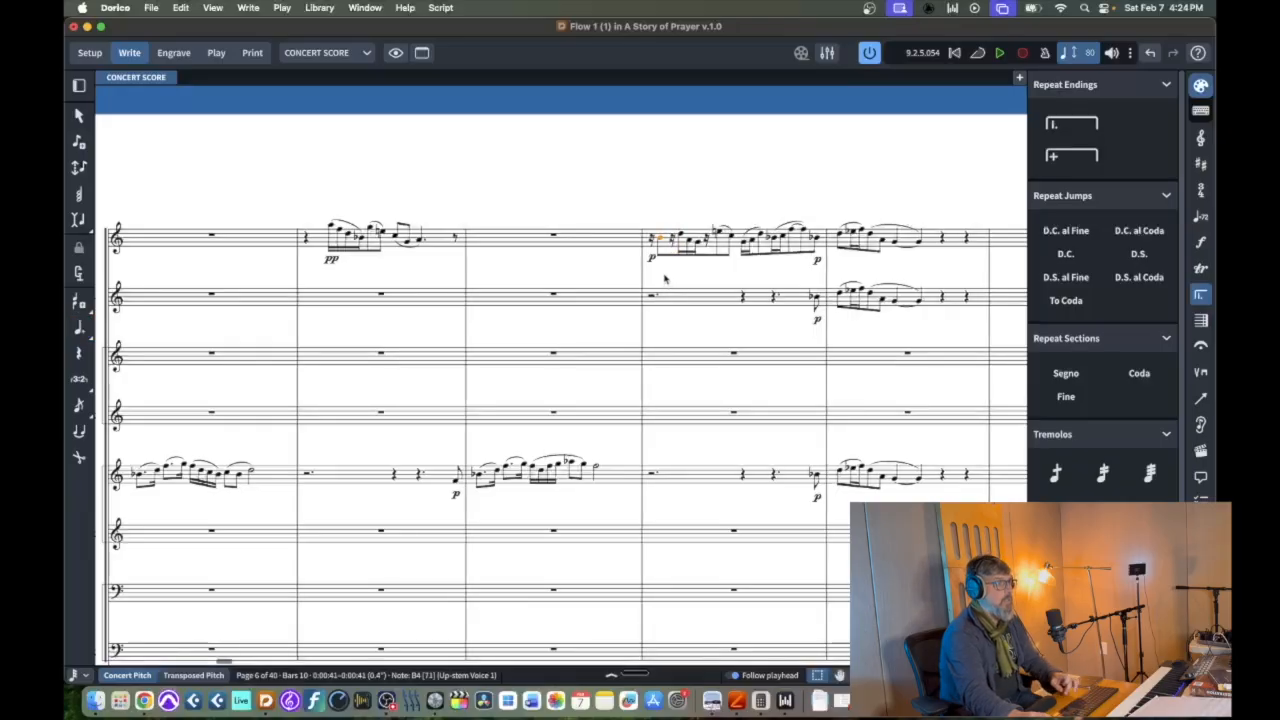
pyautogui.press('4')
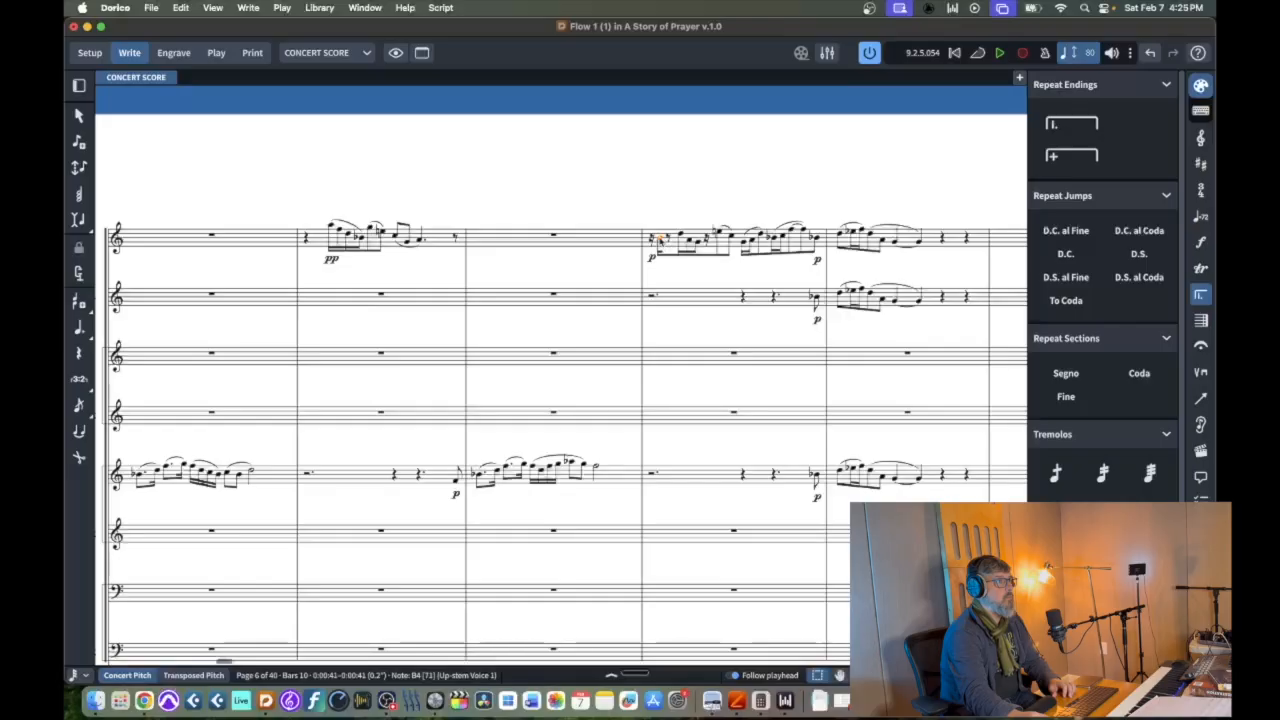
pyautogui.hotkey('alt', 'Right')
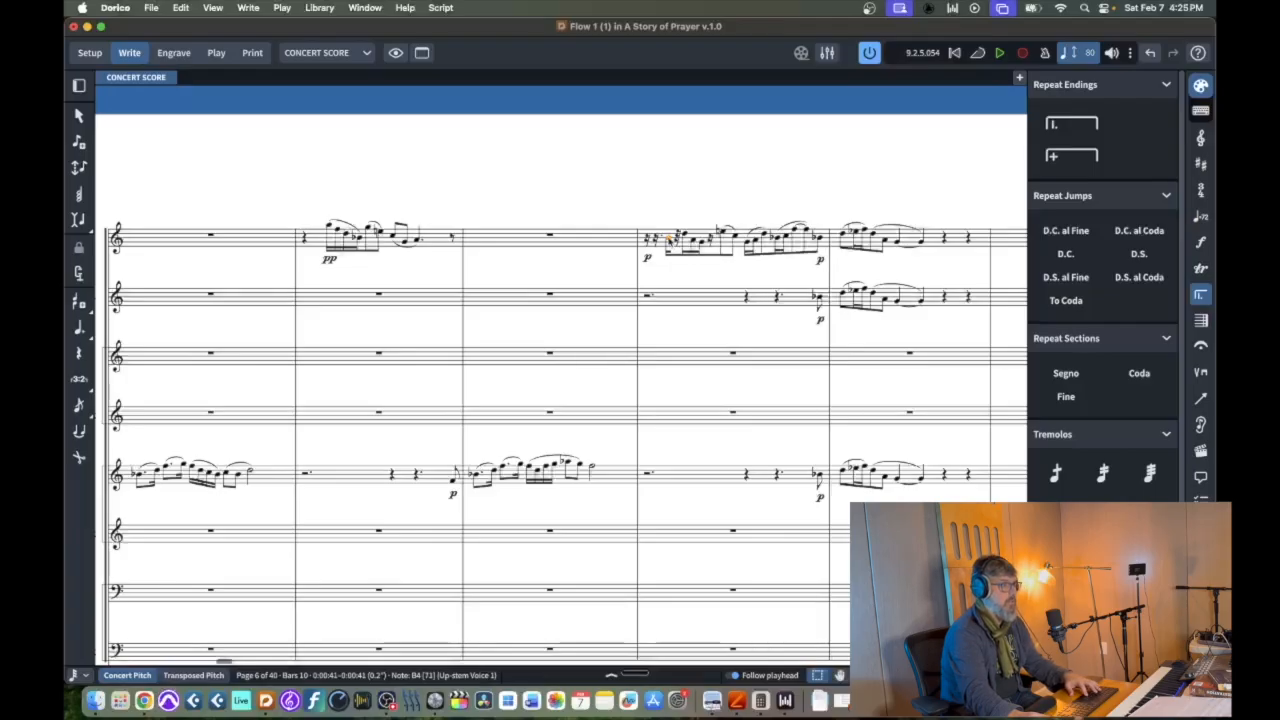
pyautogui.moveTo(670, 243); pyautogui.dragTo(678, 244)
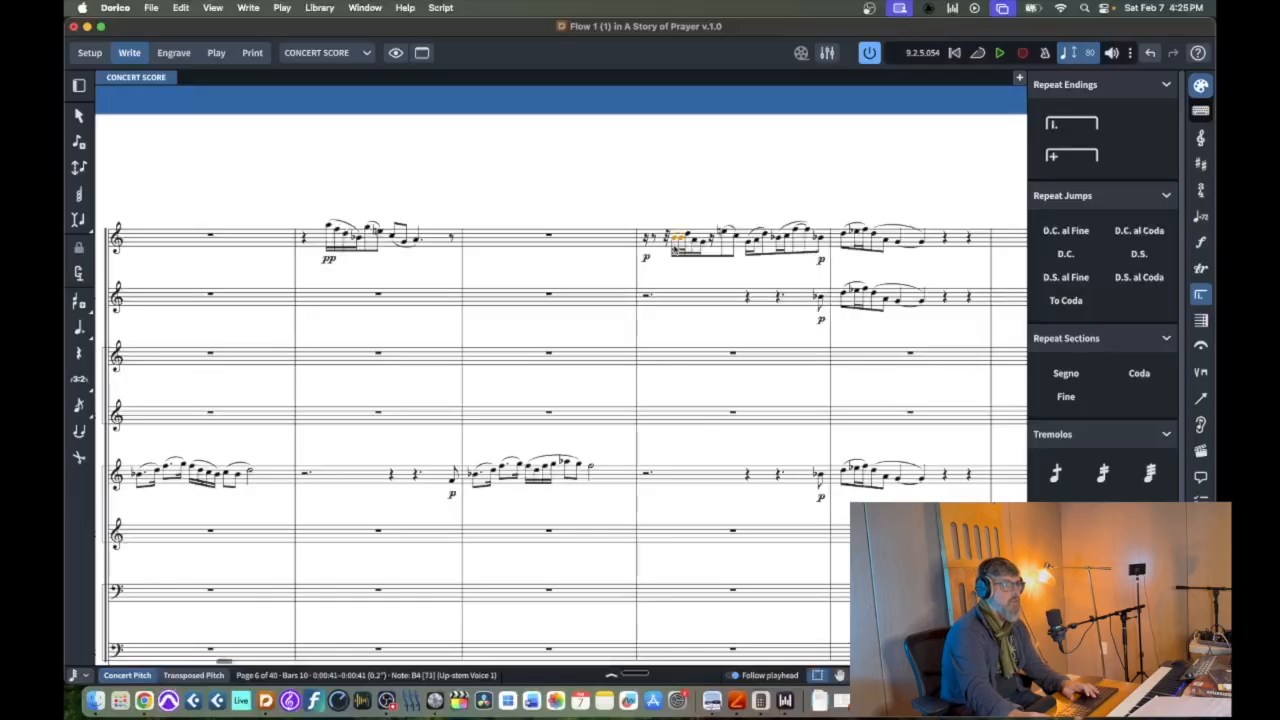
# Set the short notes just before the A4 in the first flute's bar 10 to sixteenths
pyautogui.keyDown('super'); pyautogui.click(676, 246); pyautogui.keyUp('super')
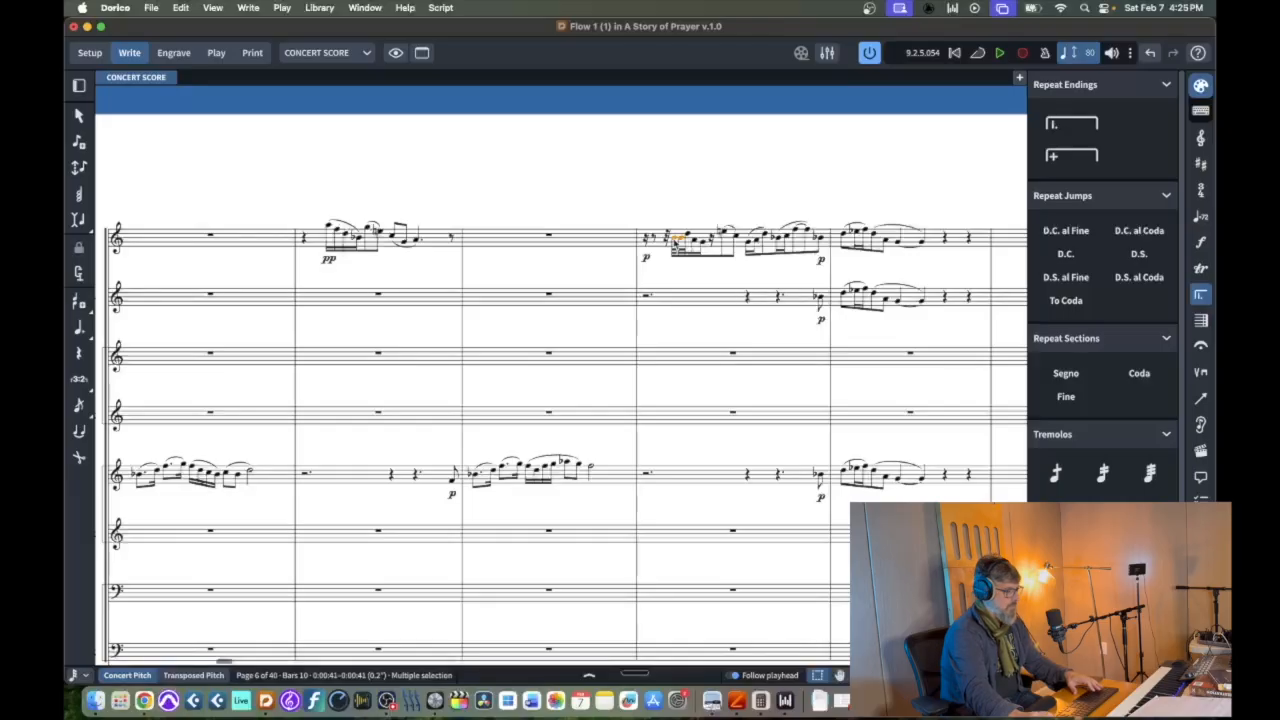
pyautogui.click(676, 244)
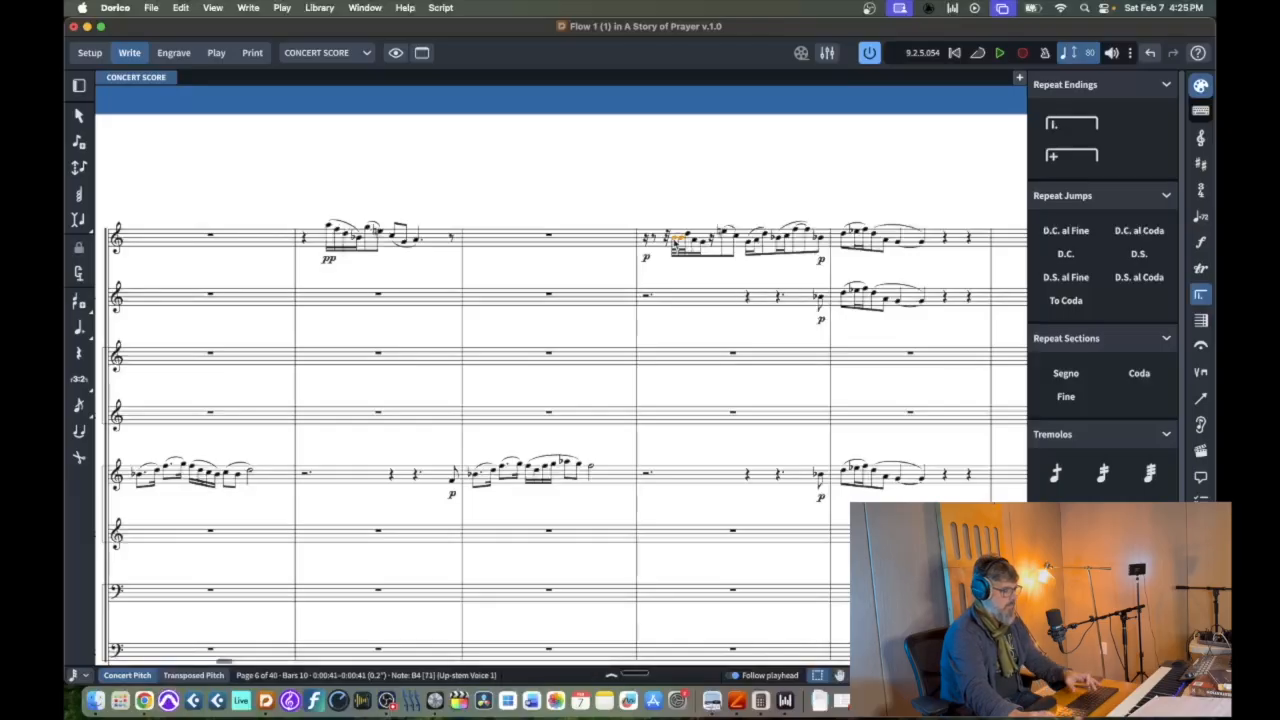
pyautogui.keyDown('super'); pyautogui.click(676, 245); pyautogui.keyUp('super')
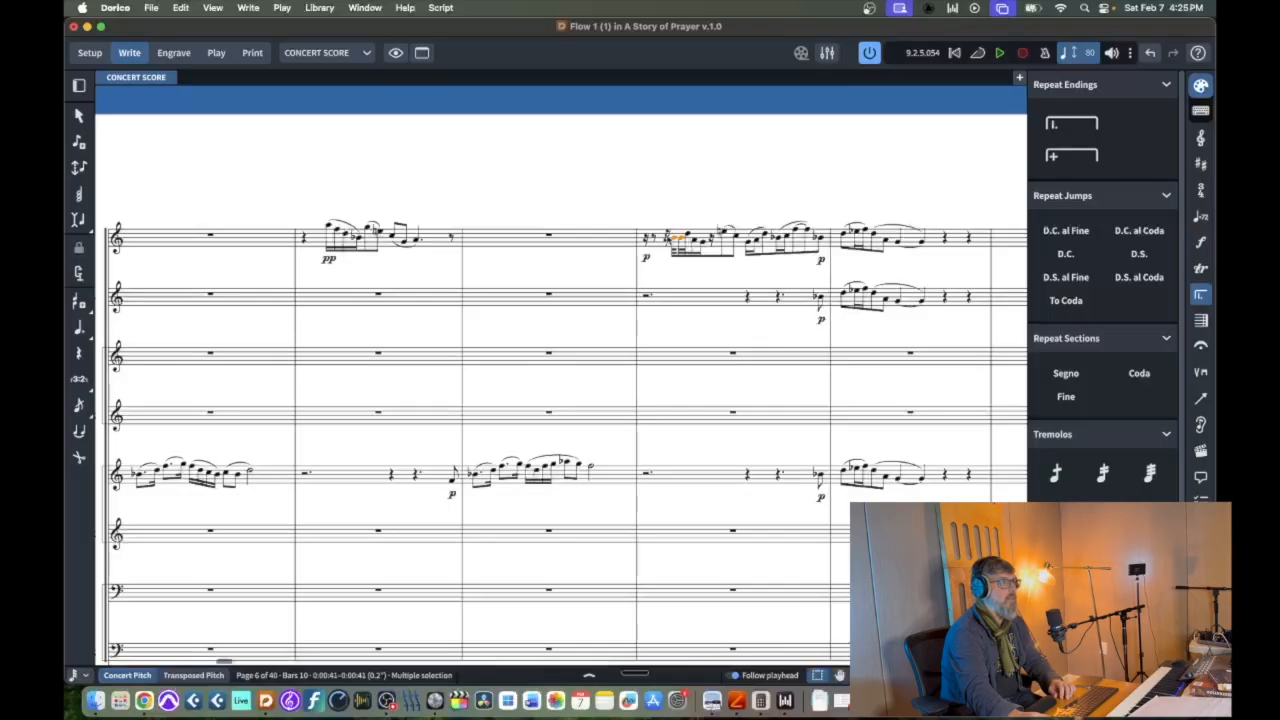
pyautogui.press('Escape')
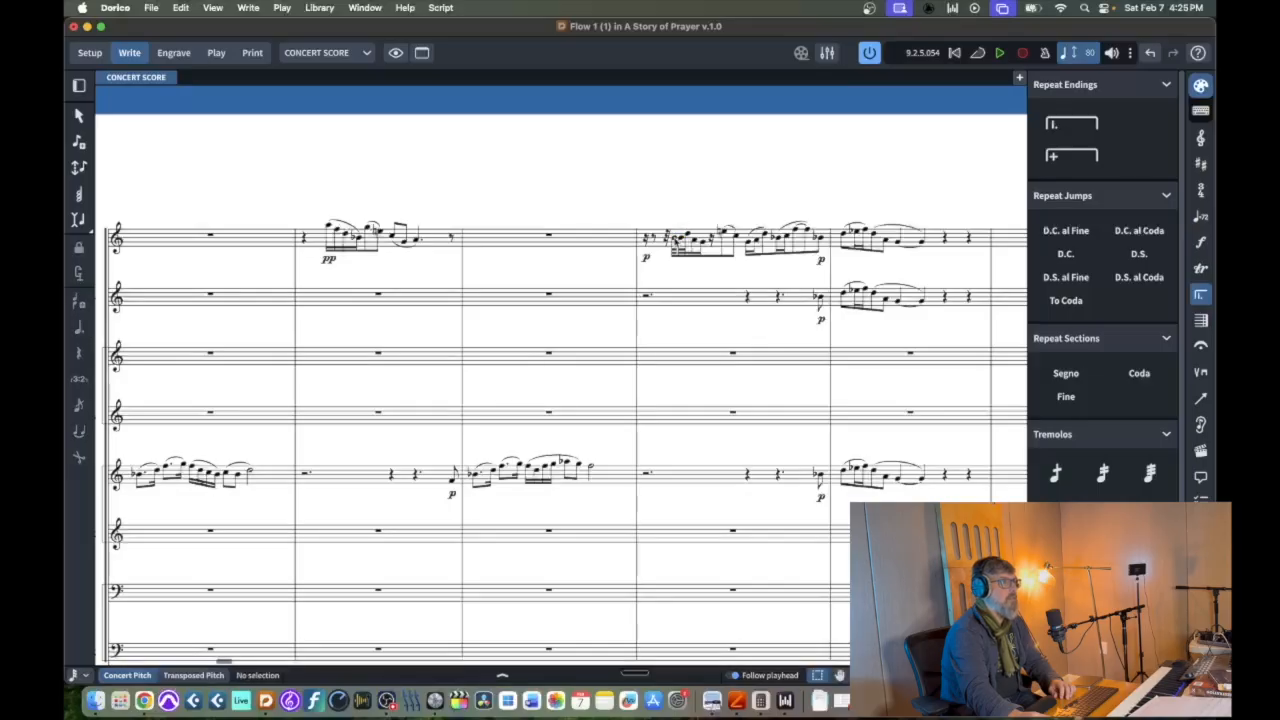
pyautogui.click(672, 242)
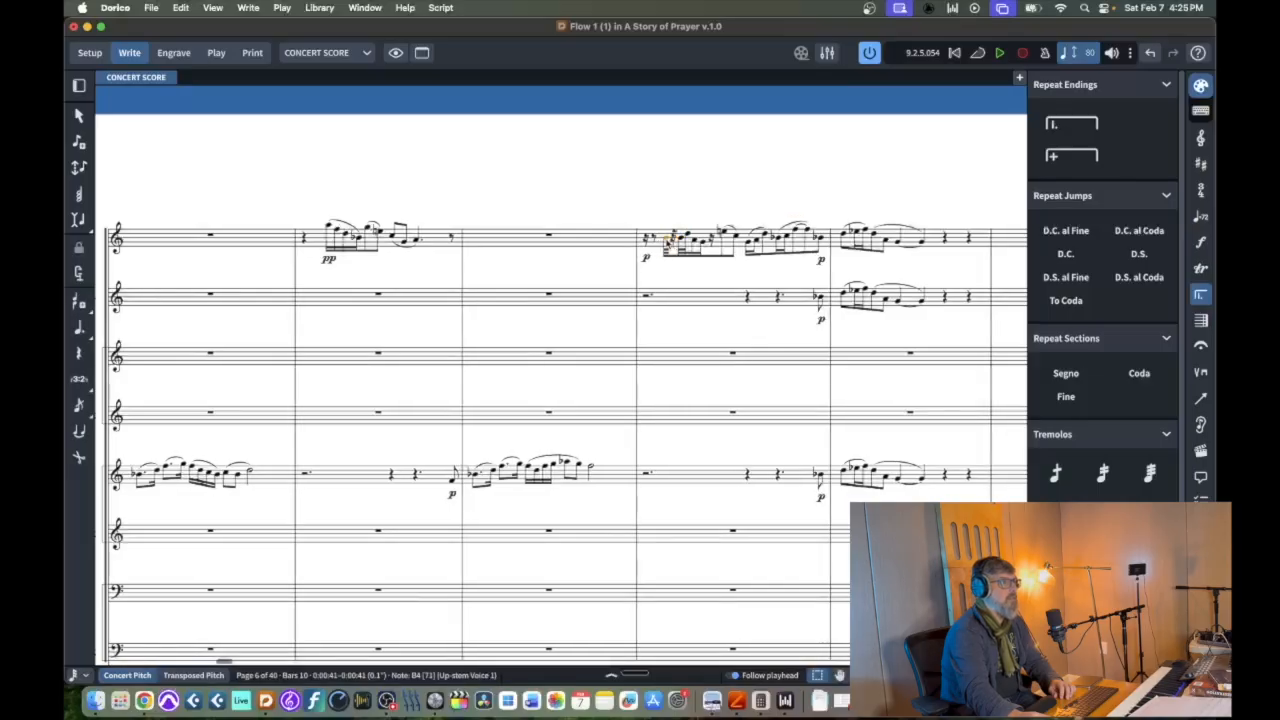
pyautogui.press('4')
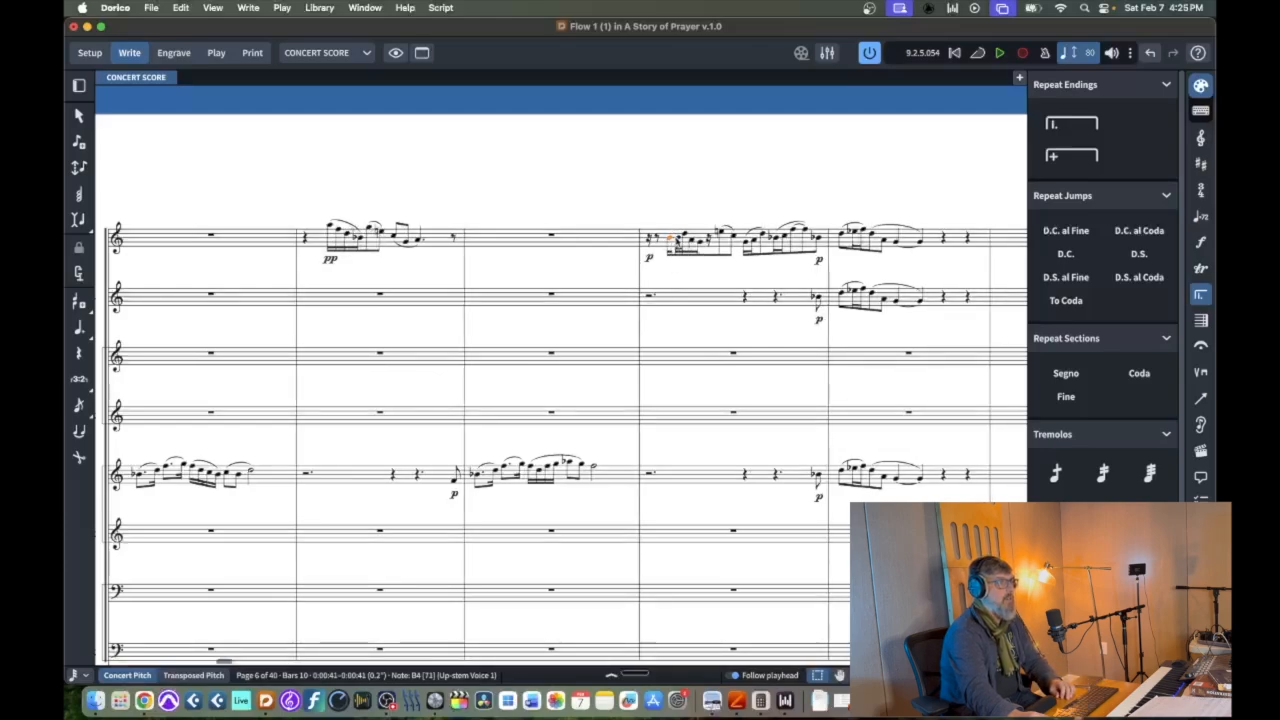
pyautogui.click(679, 241)
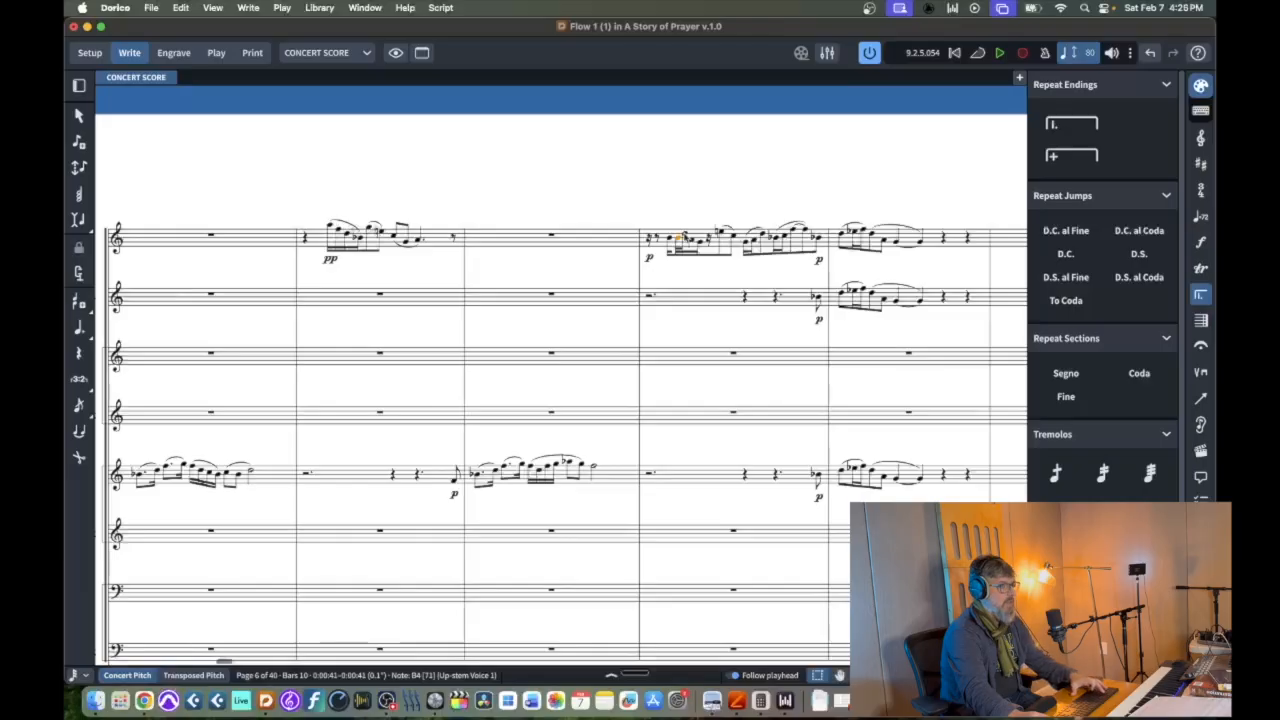
pyautogui.press('4')
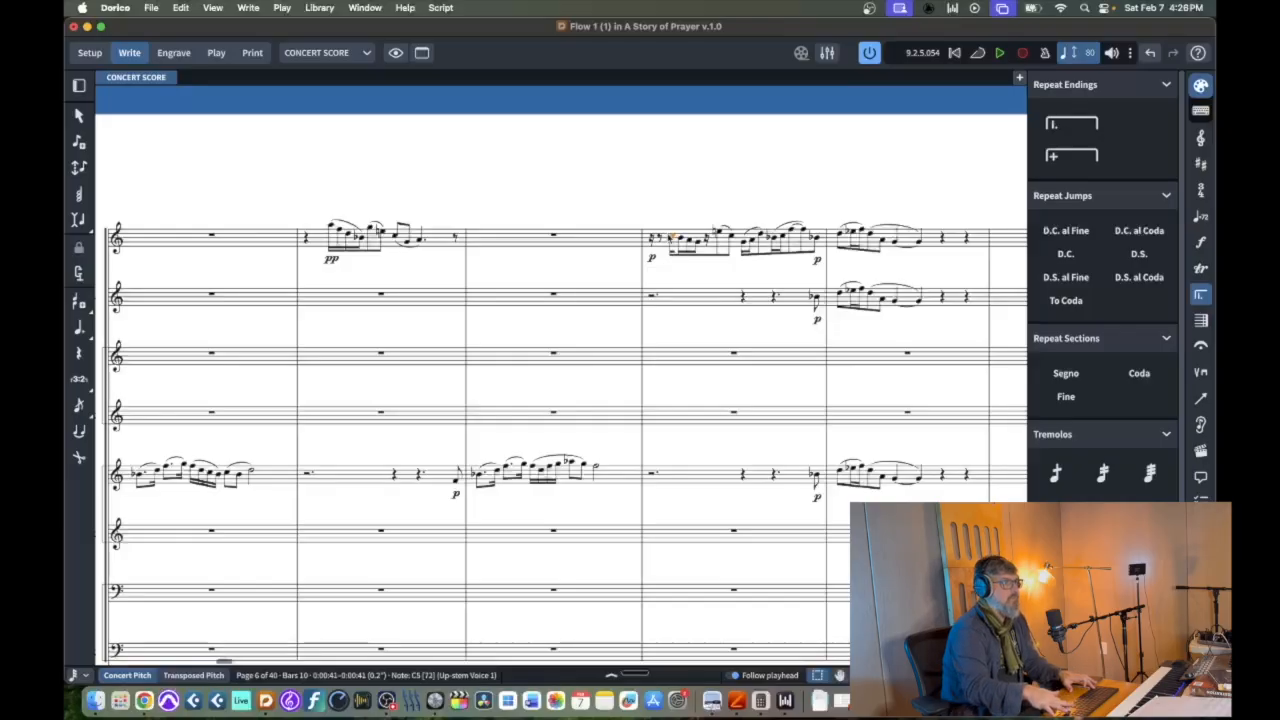
# Raise the first two notes of the first flute's bar 10 to F5 and D5
pyautogui.hotkey('alt', 'Up')
pyautogui.hotkey('alt', 'Up')
pyautogui.hotkey('alt', 'Up')
pyautogui.hotkey('alt', 'Up')
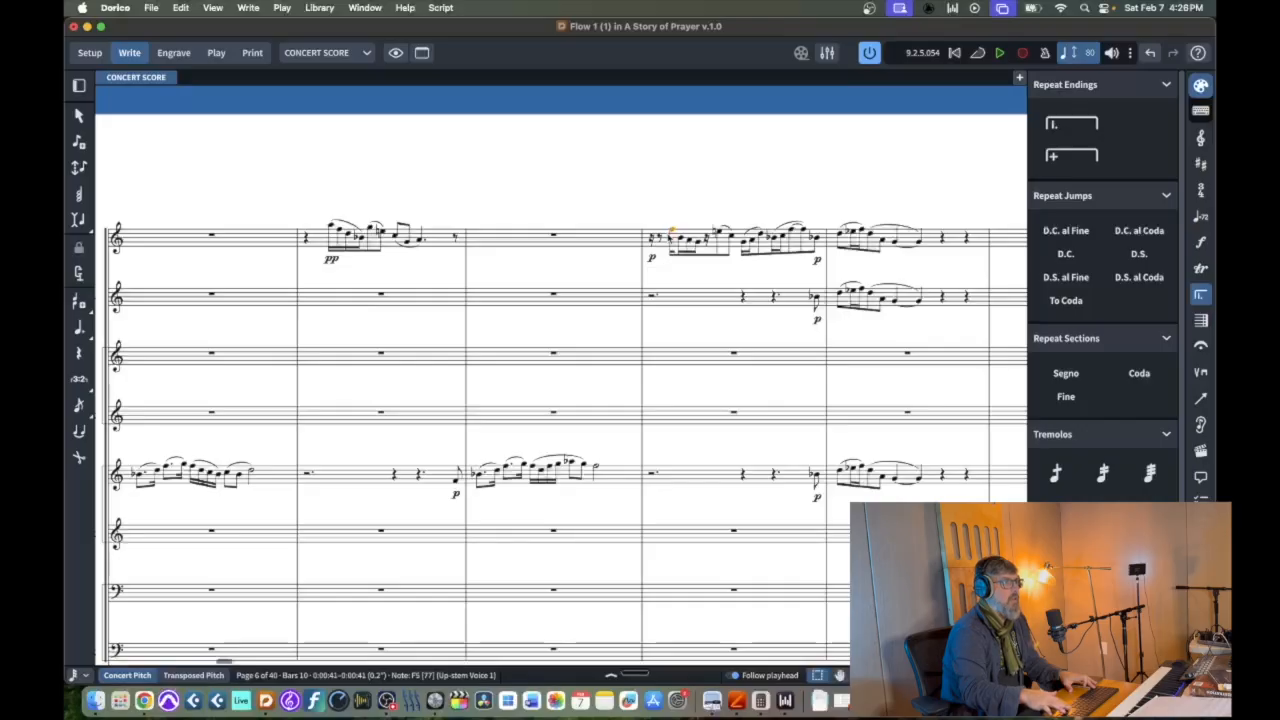
pyautogui.press('Right')
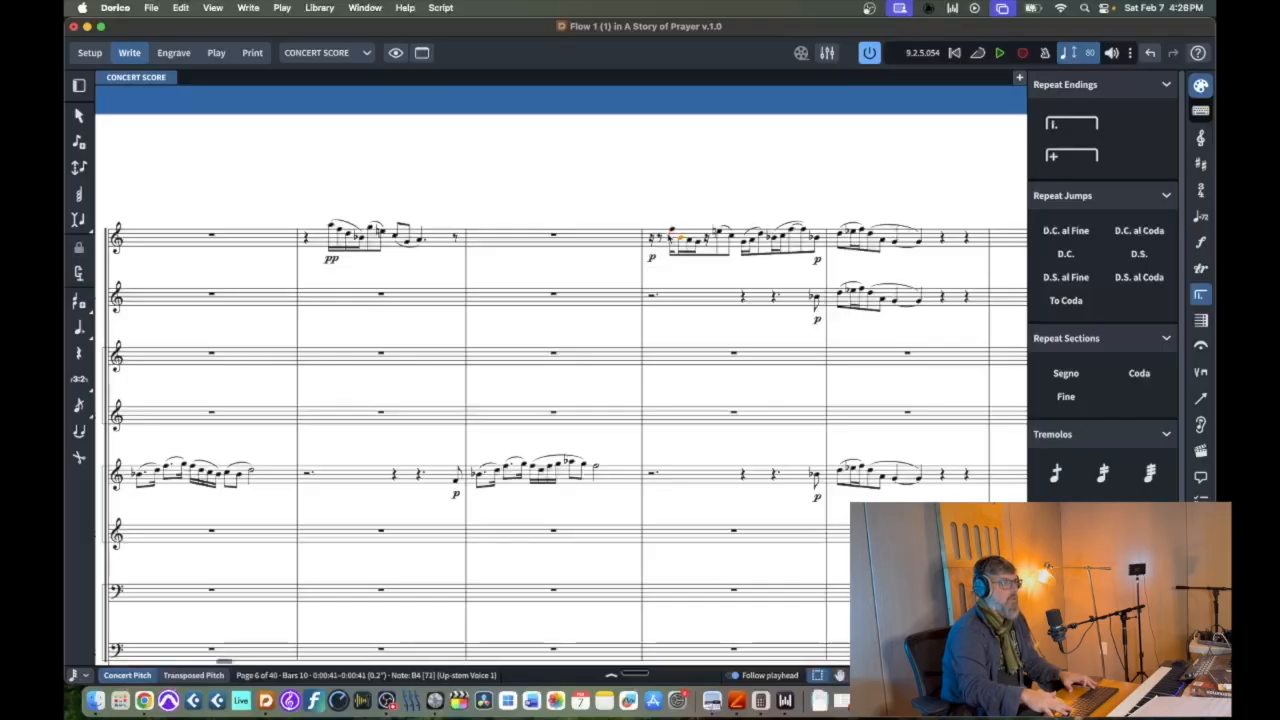
pyautogui.hotkey('alt', 'Up')
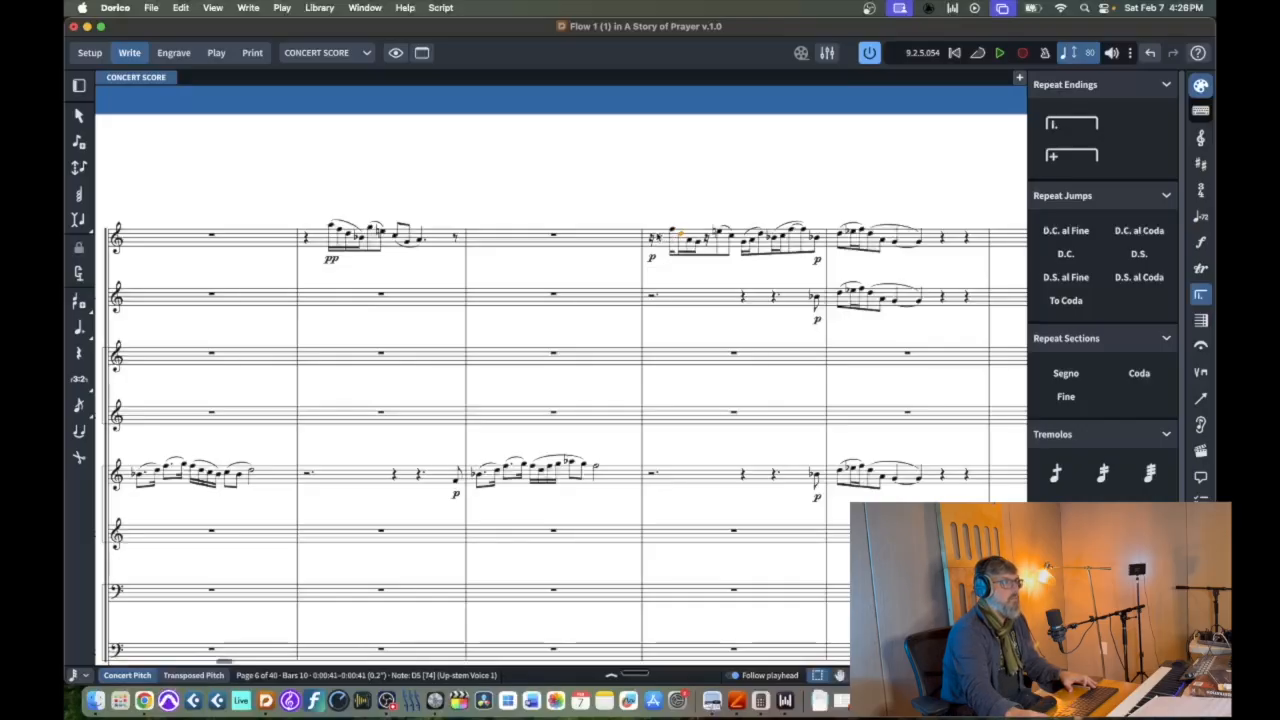
# Play back the first flute's revised bar 10 from its F5 into bar 11
pyautogui.press('Right')
pyautogui.press('Right')
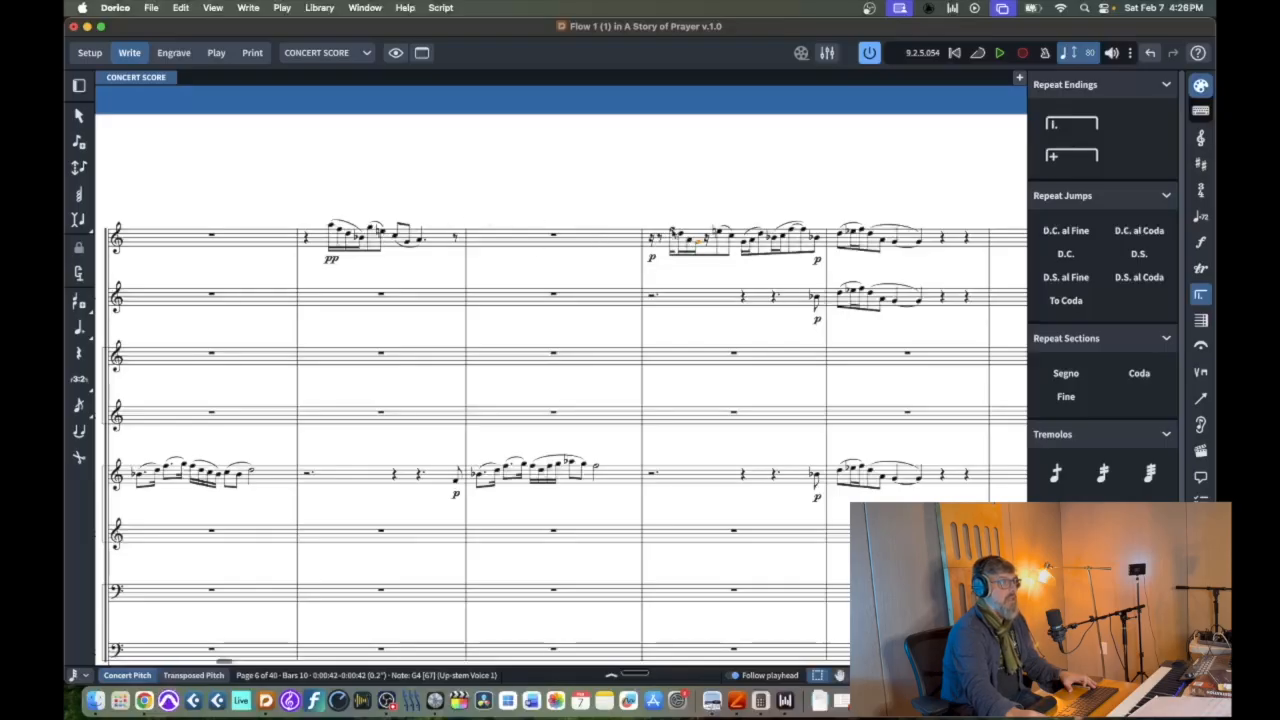
pyautogui.click(673, 231)
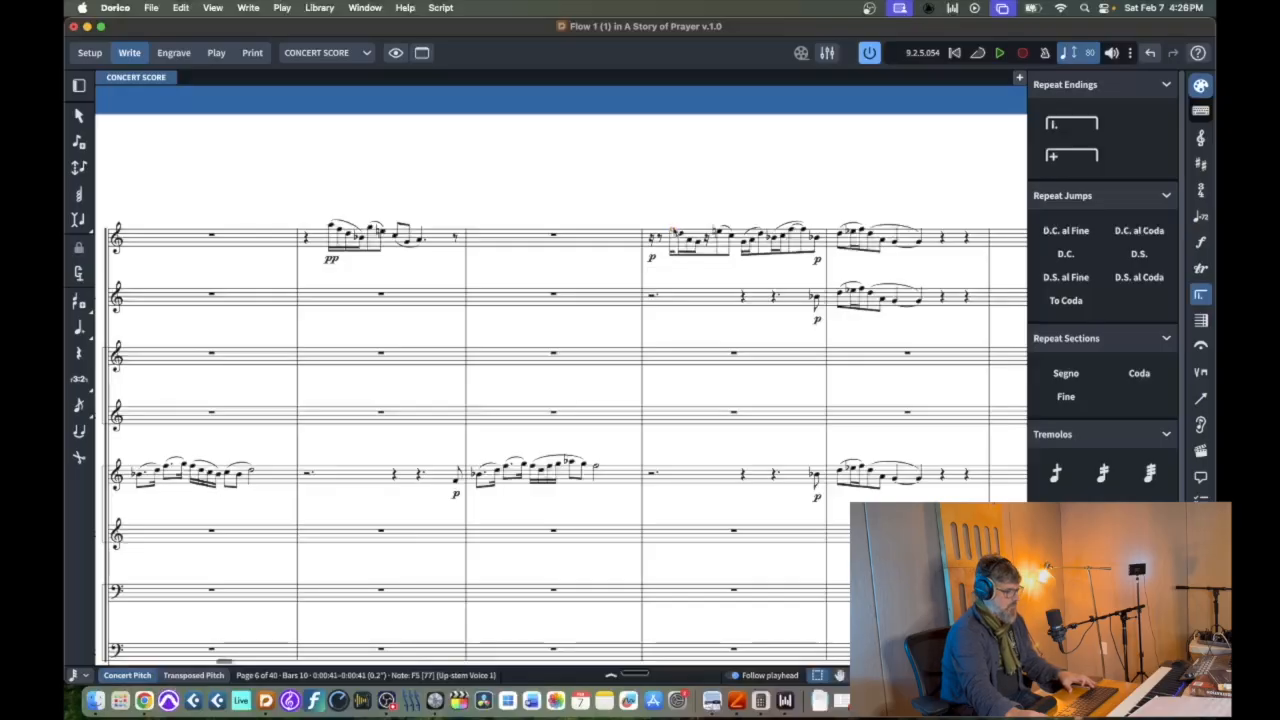
pyautogui.press('p')
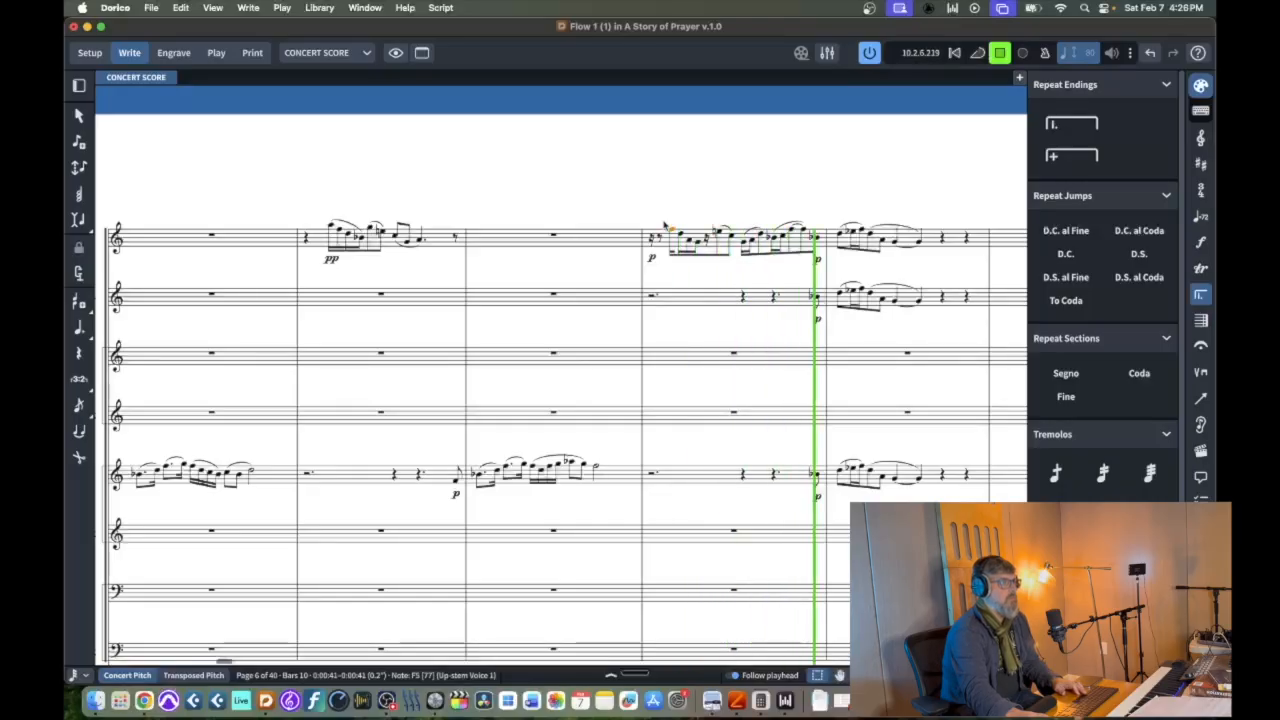
pyautogui.press('space')
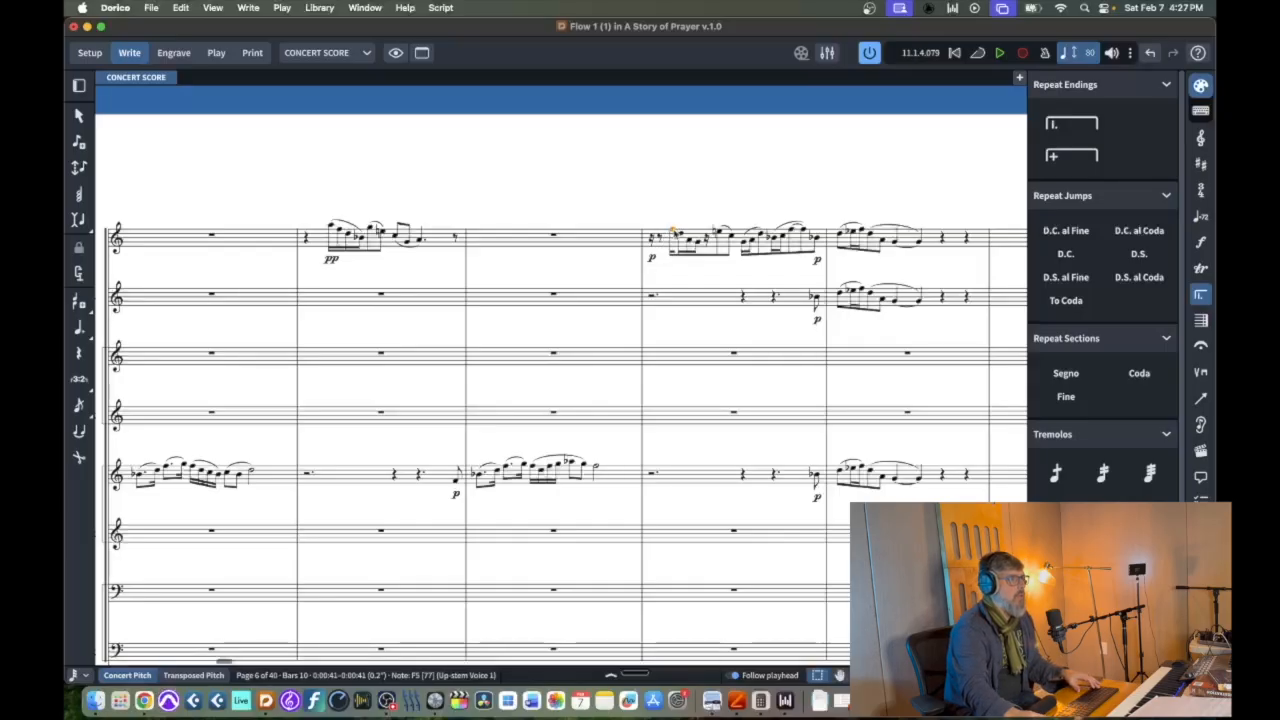
# Check the first flute's bar 10 note by note, from the D5 after the opening F5 into the second beamed group
pyautogui.click(681, 234)
pyautogui.click(690, 241)
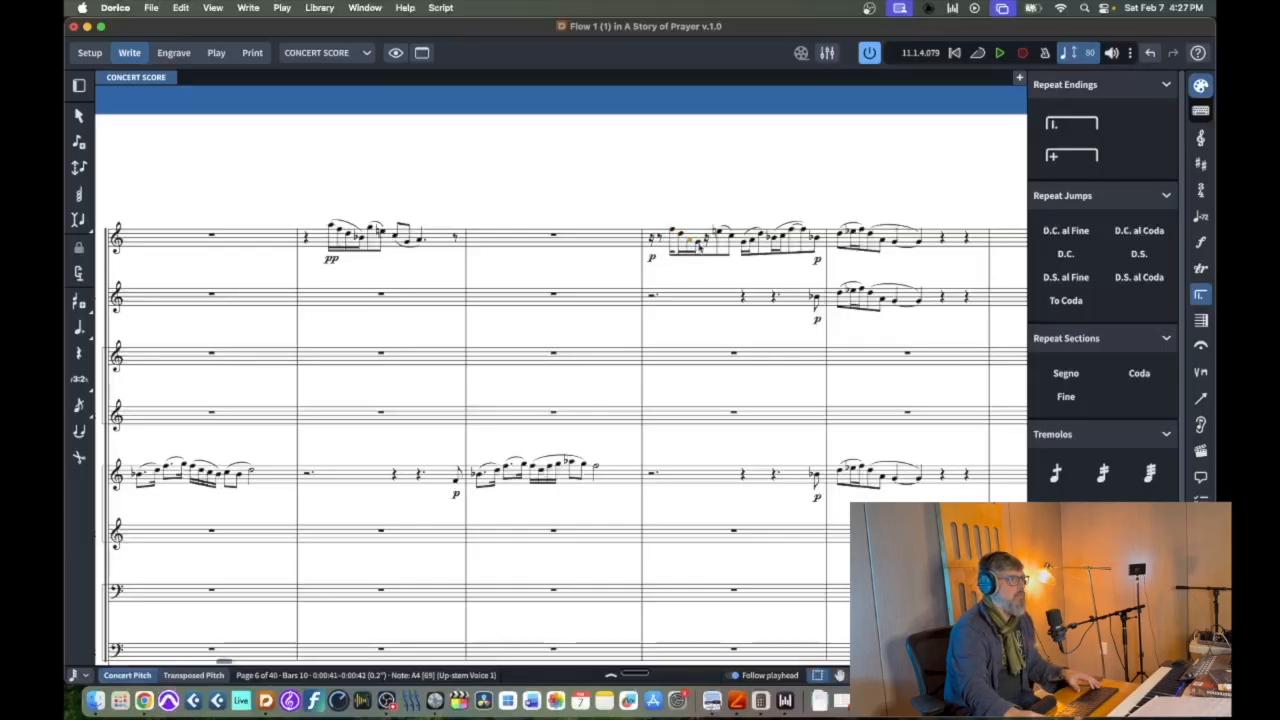
pyautogui.click(699, 246)
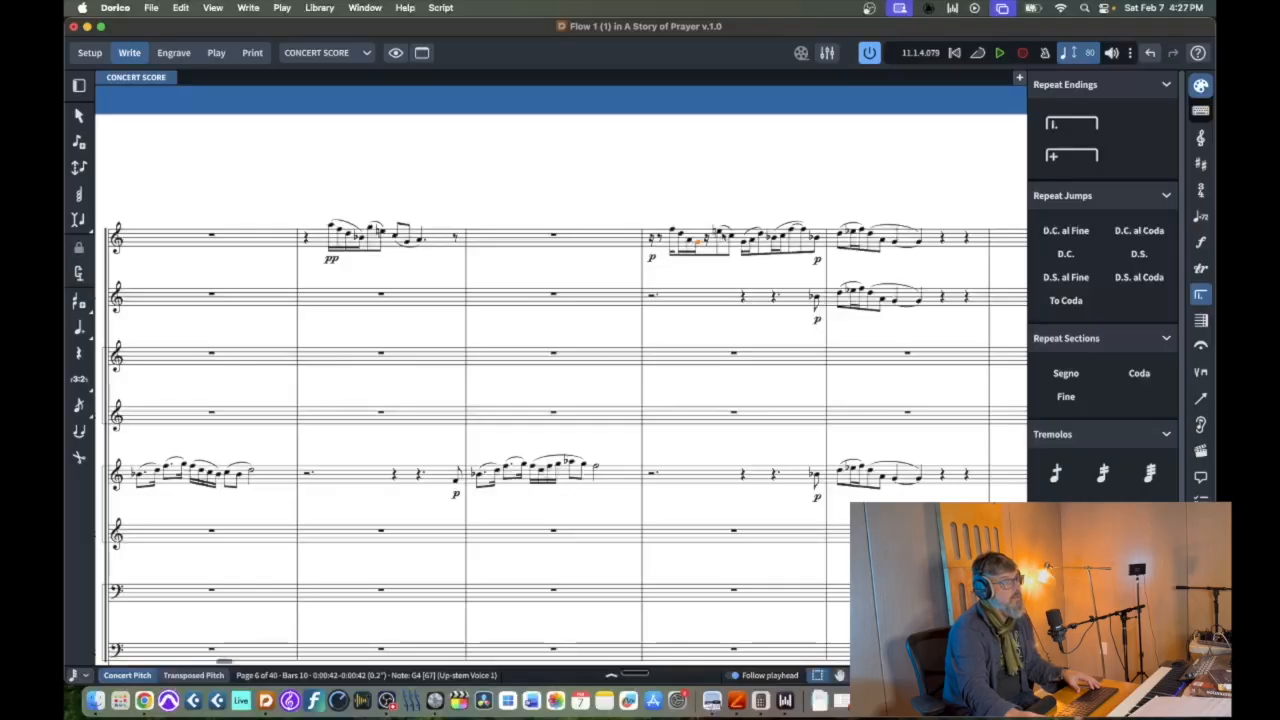
pyautogui.keyDown('super'); pyautogui.click(722, 230); pyautogui.keyUp('super')
pyautogui.keyDown('super'); pyautogui.click(732, 237); pyautogui.keyUp('super')
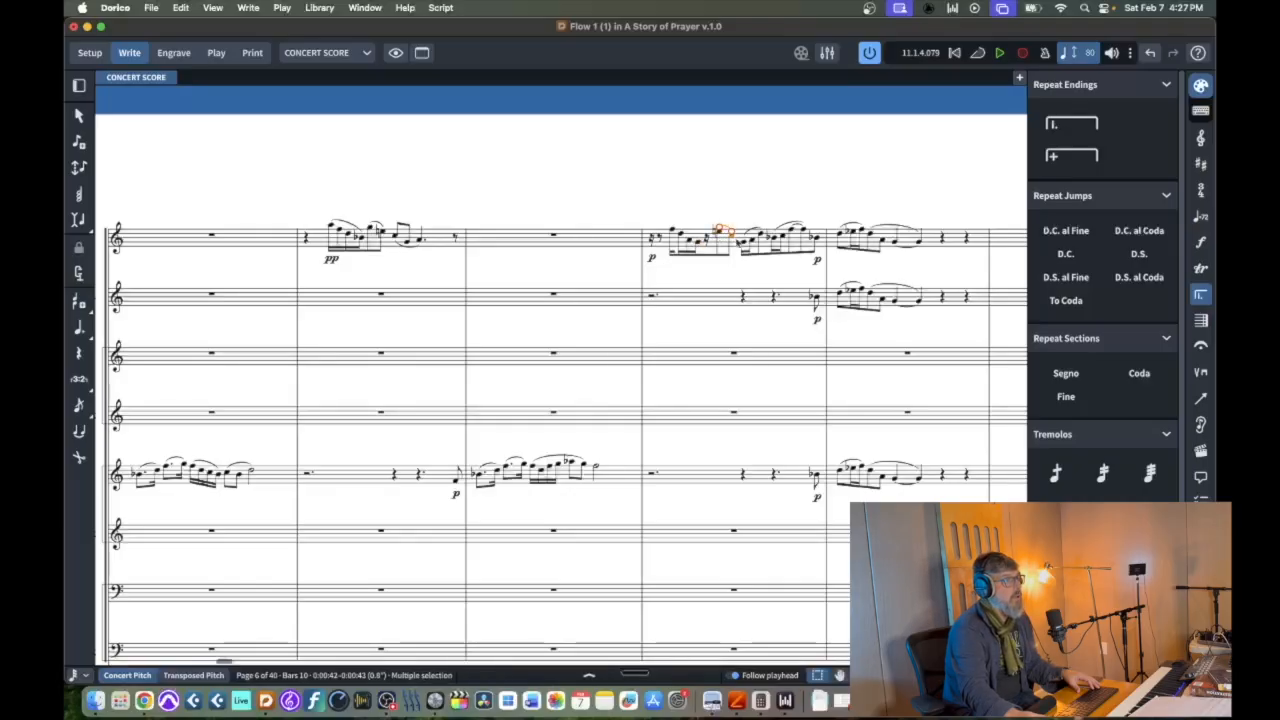
pyautogui.click(744, 243)
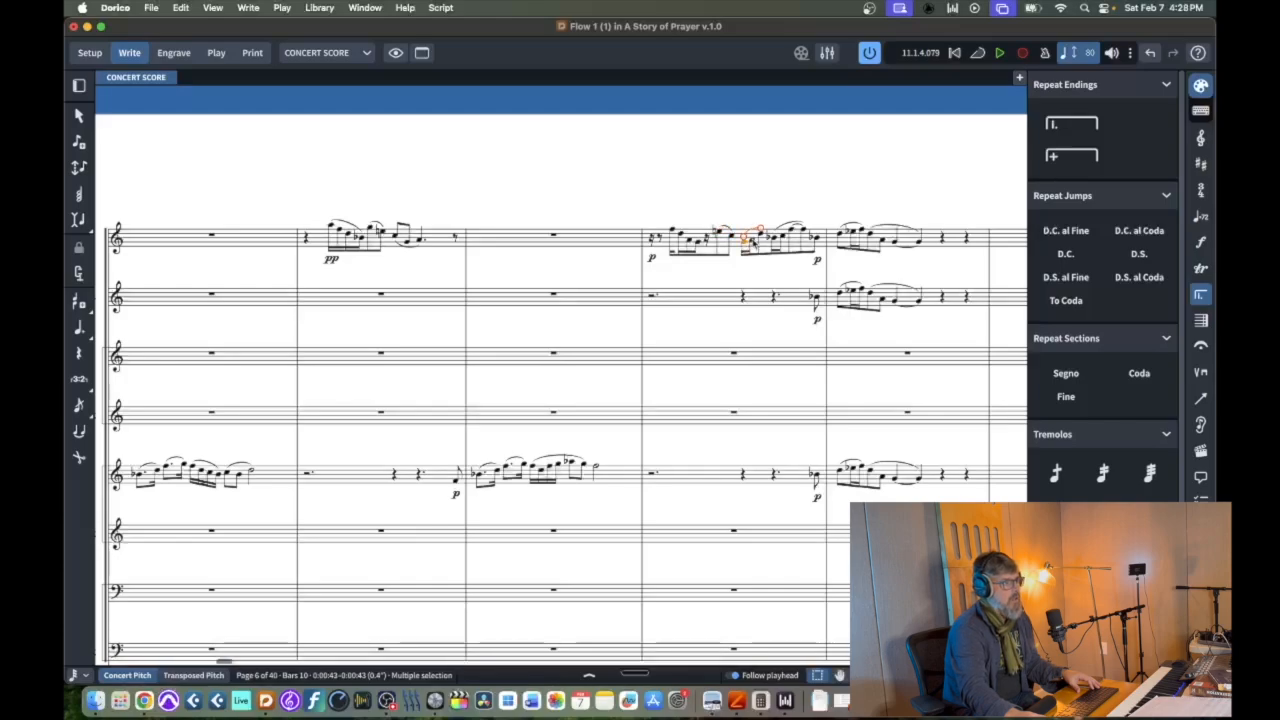
pyautogui.click(752, 241)
pyautogui.click(761, 237)
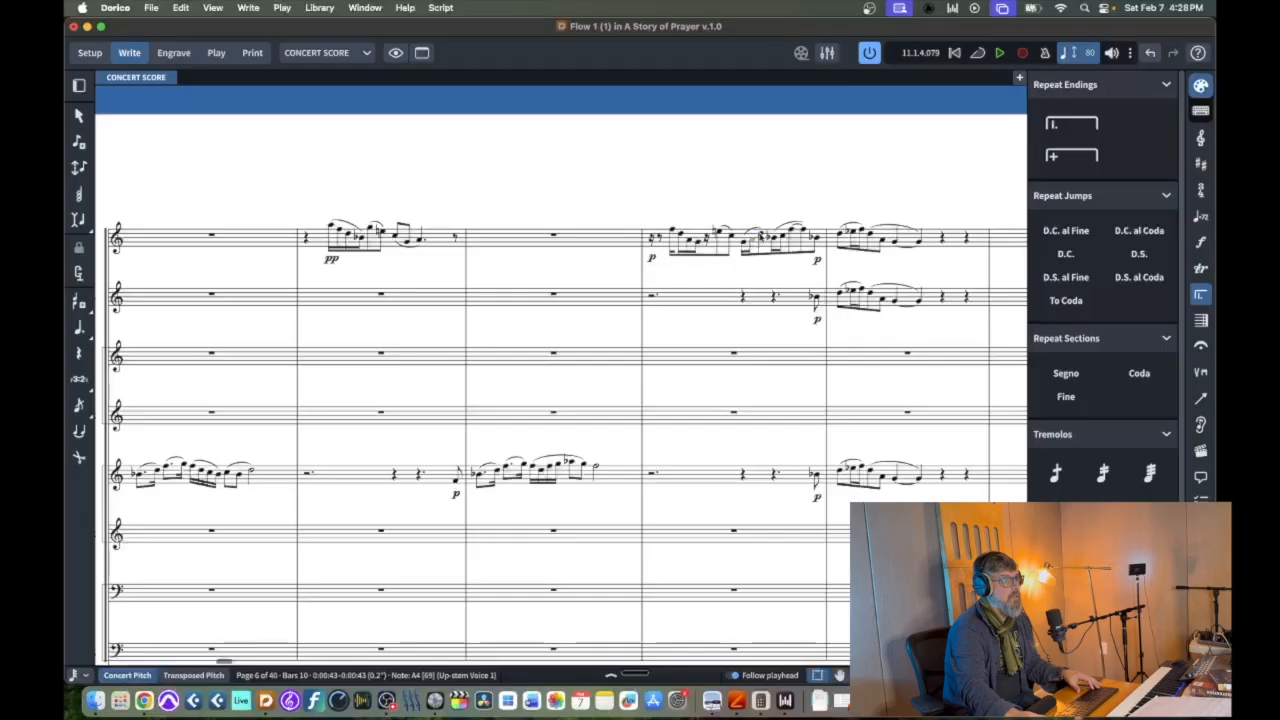
pyautogui.click(762, 237)
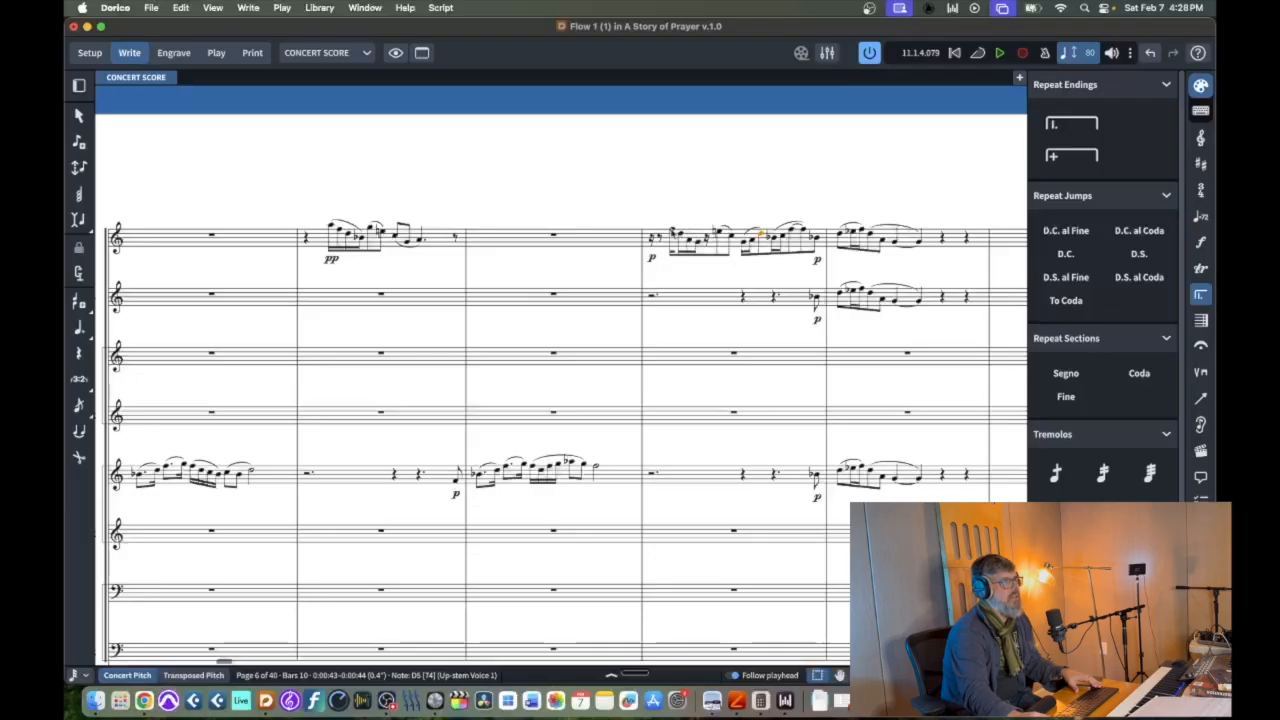
# Beam the first four notes of the first flute's bar 10 together and slur them
pyautogui.keyDown('shift'); pyautogui.click(672, 232); pyautogui.keyUp('shift')
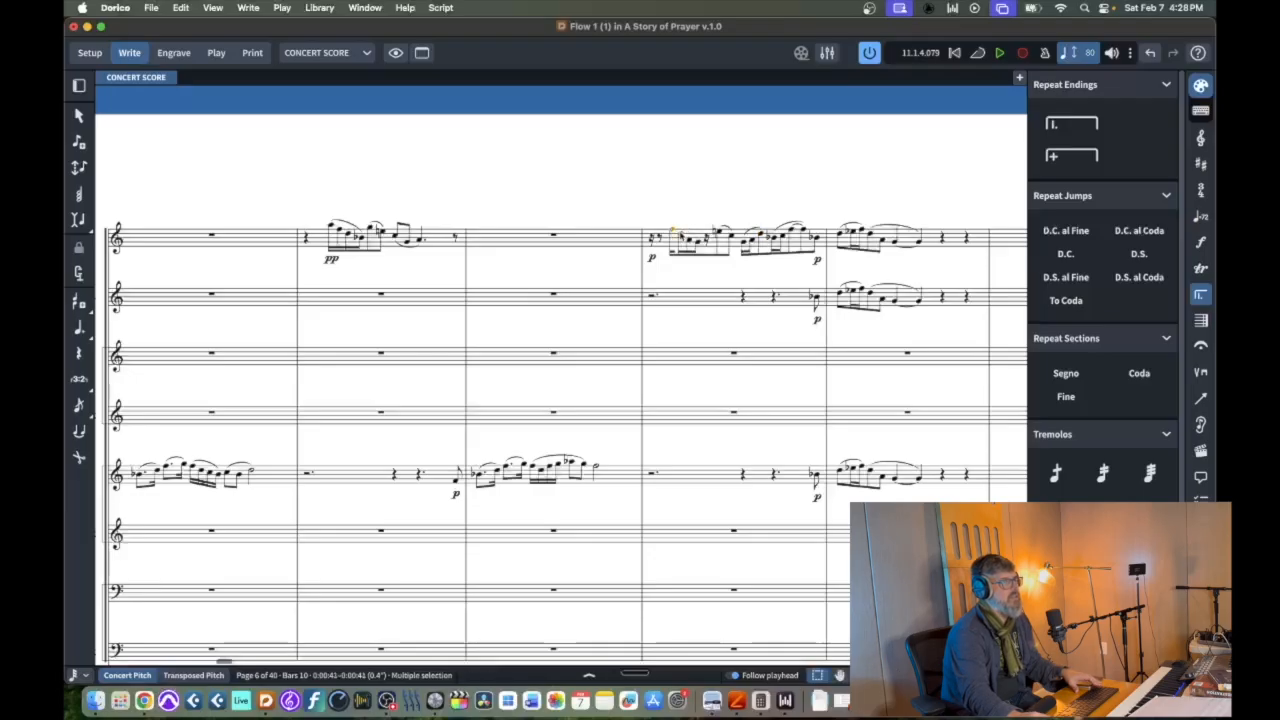
pyautogui.rightClick(678, 234)
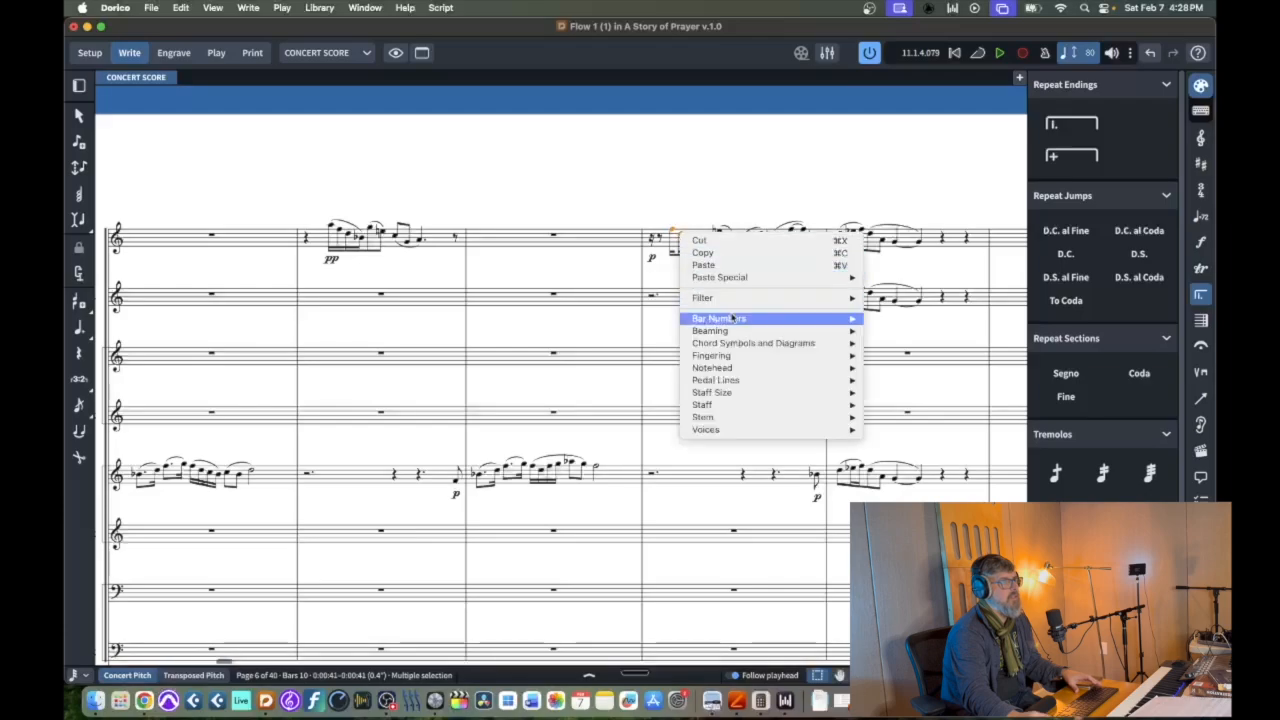
pyautogui.moveTo(741, 333)
pyautogui.click(886, 336)
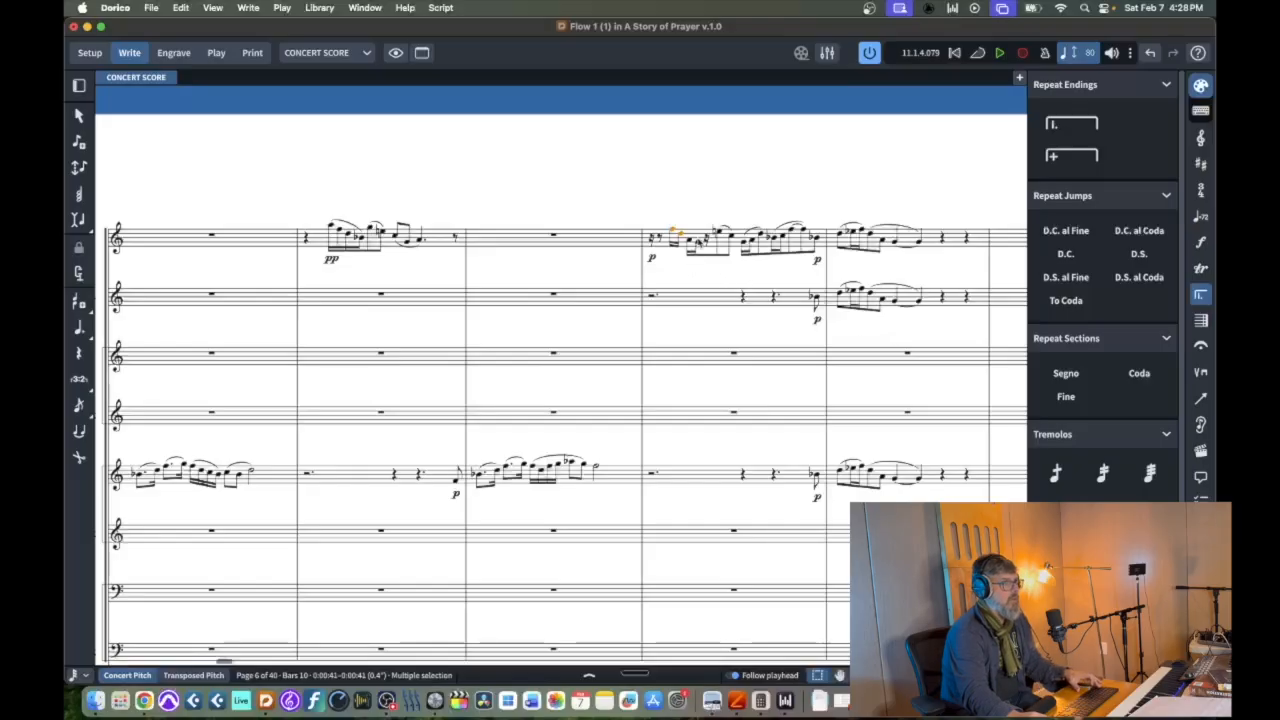
pyautogui.rightClick(700, 246)
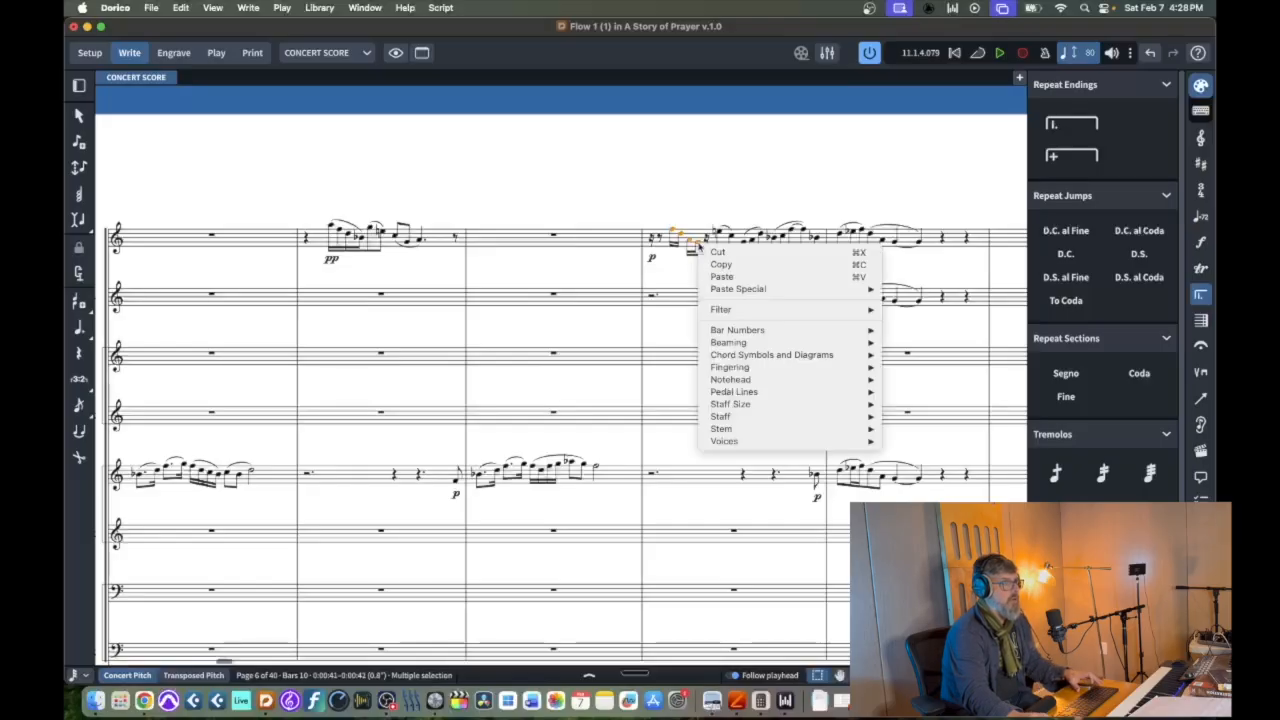
pyautogui.moveTo(748, 345)
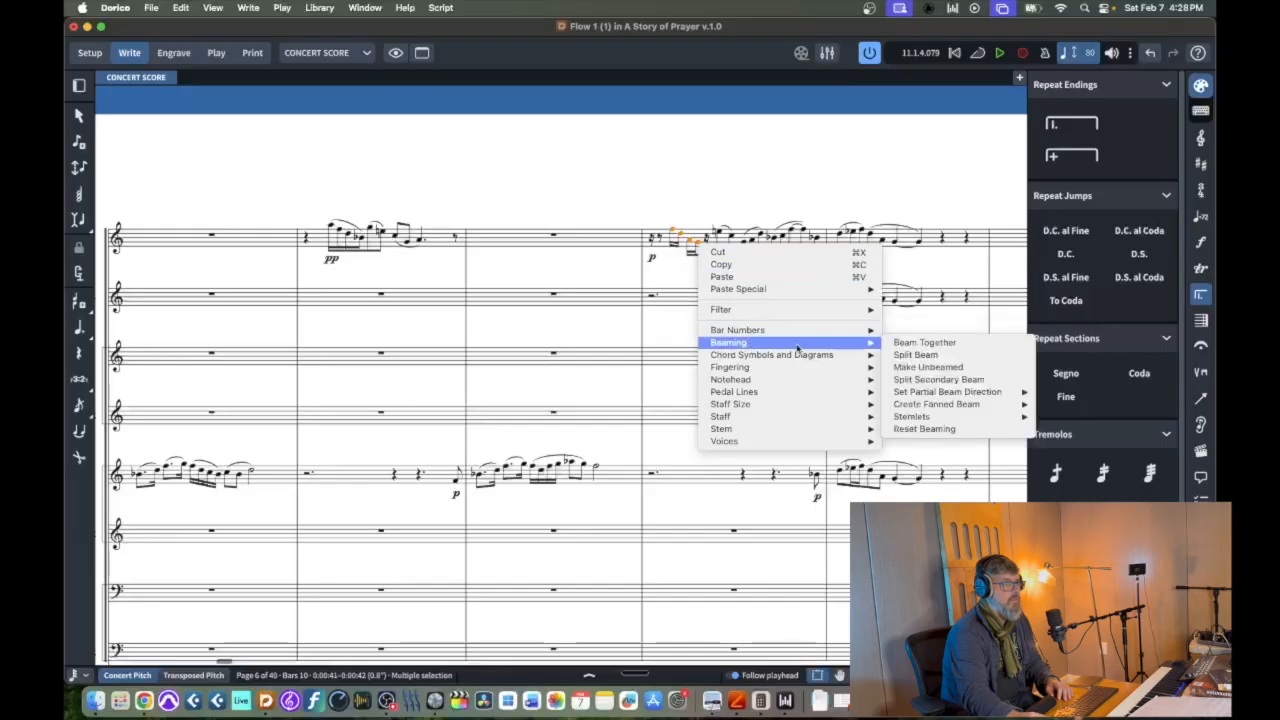
pyautogui.click(912, 343)
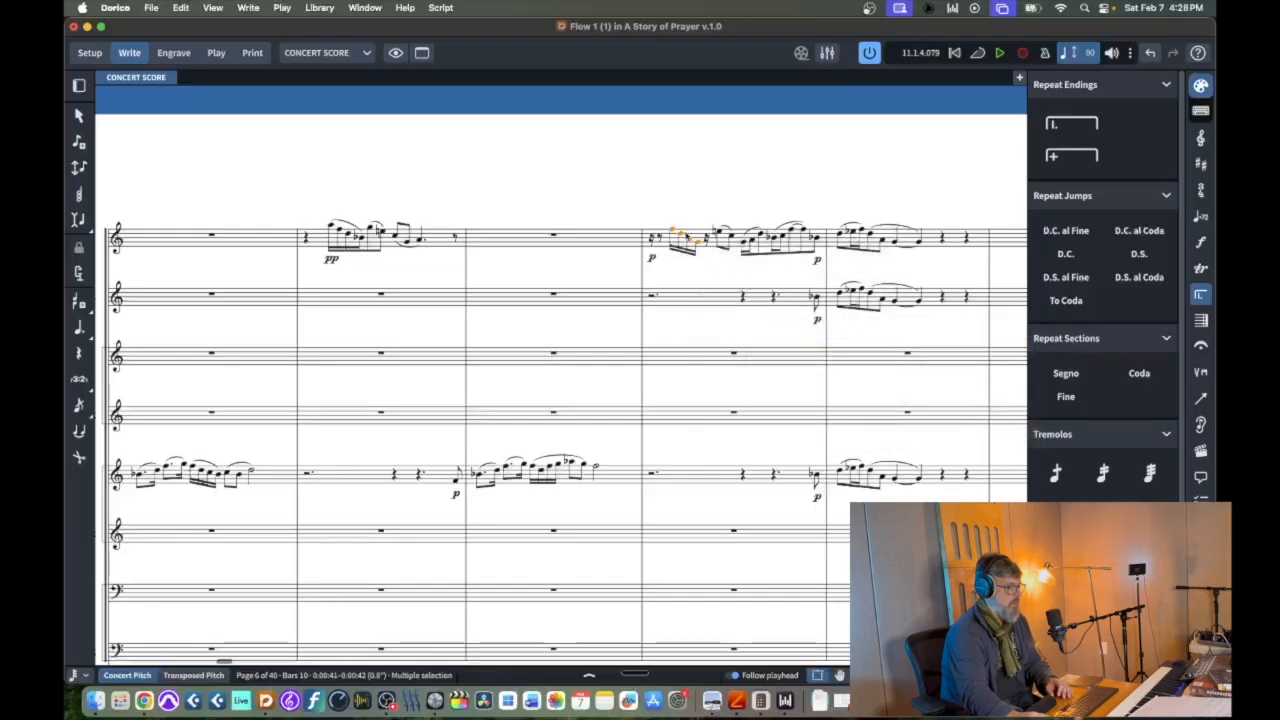
pyautogui.press('s')
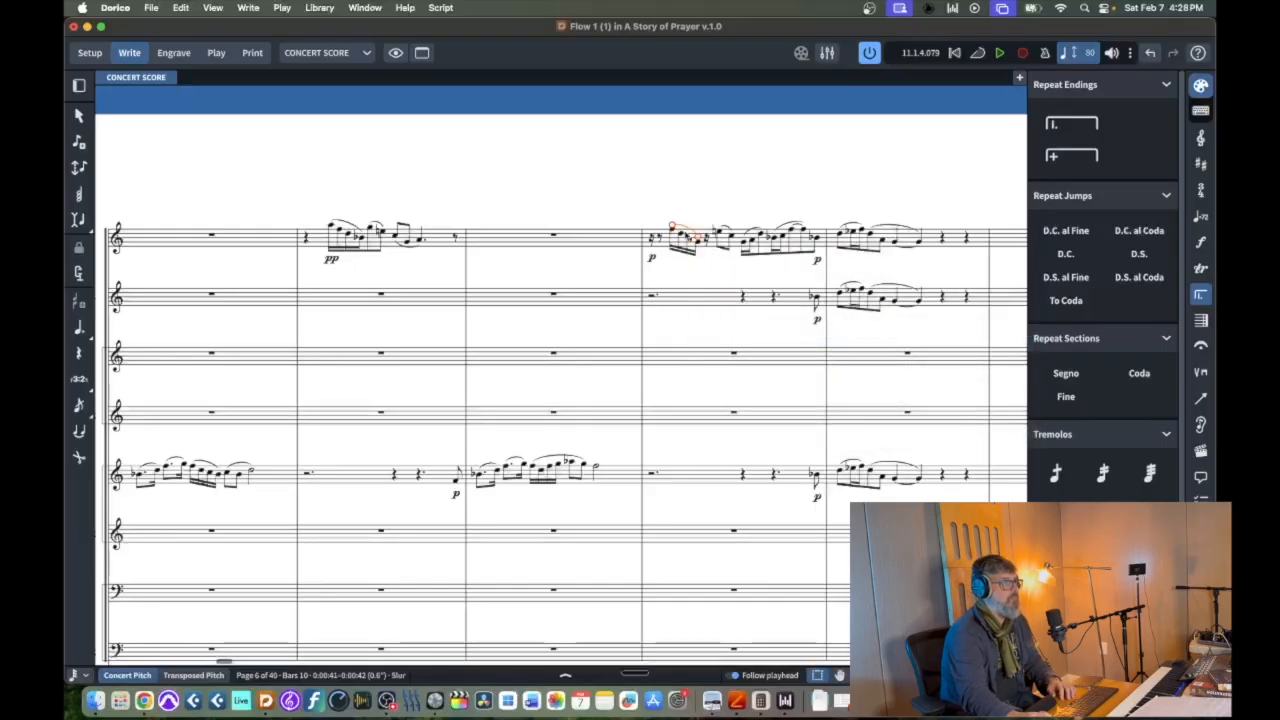
pyautogui.click(678, 199)
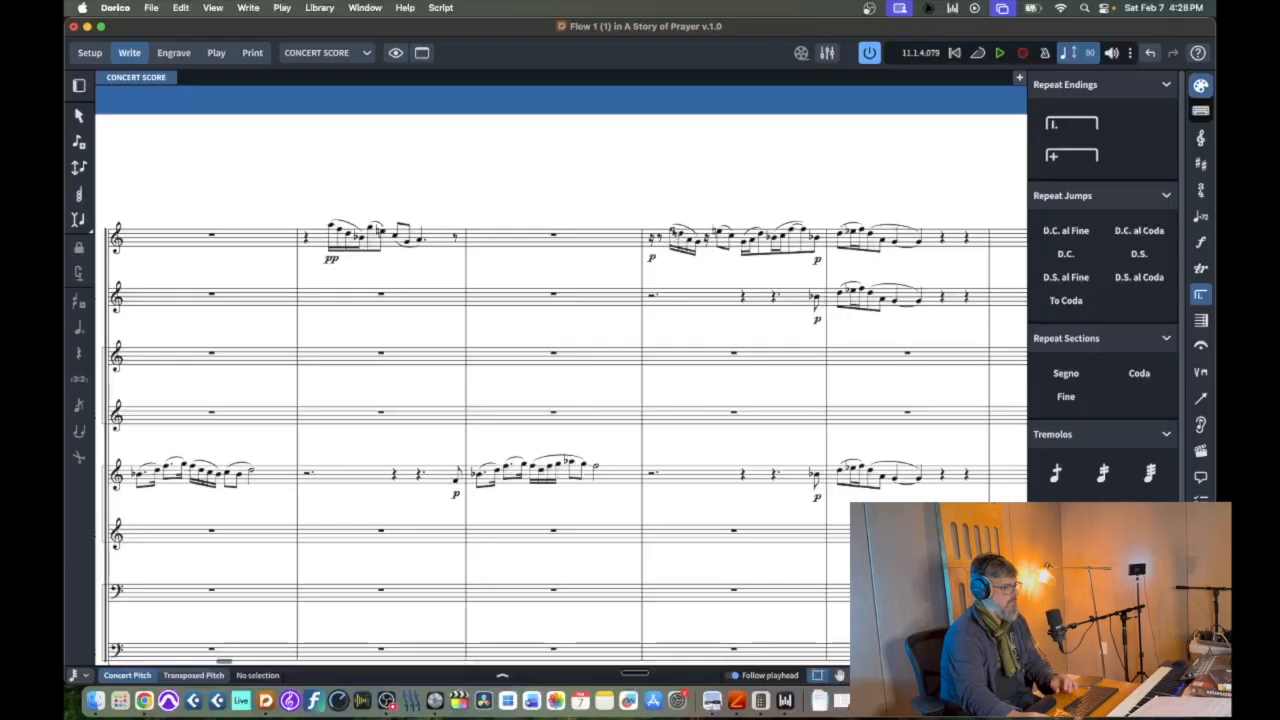
# Shift the slurred four-note group in the first flute's bar 10 later, closing the gap before the following notes
pyautogui.click(702, 248)
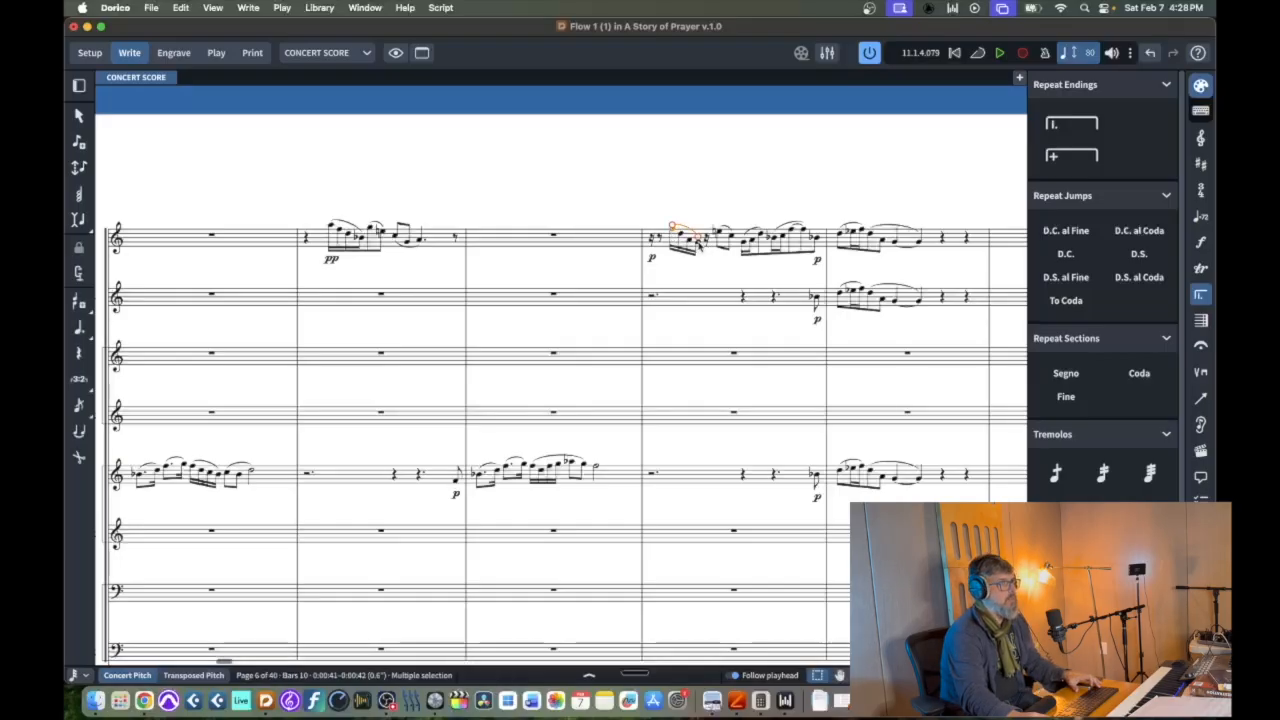
pyautogui.hotkey('shift', 'n')
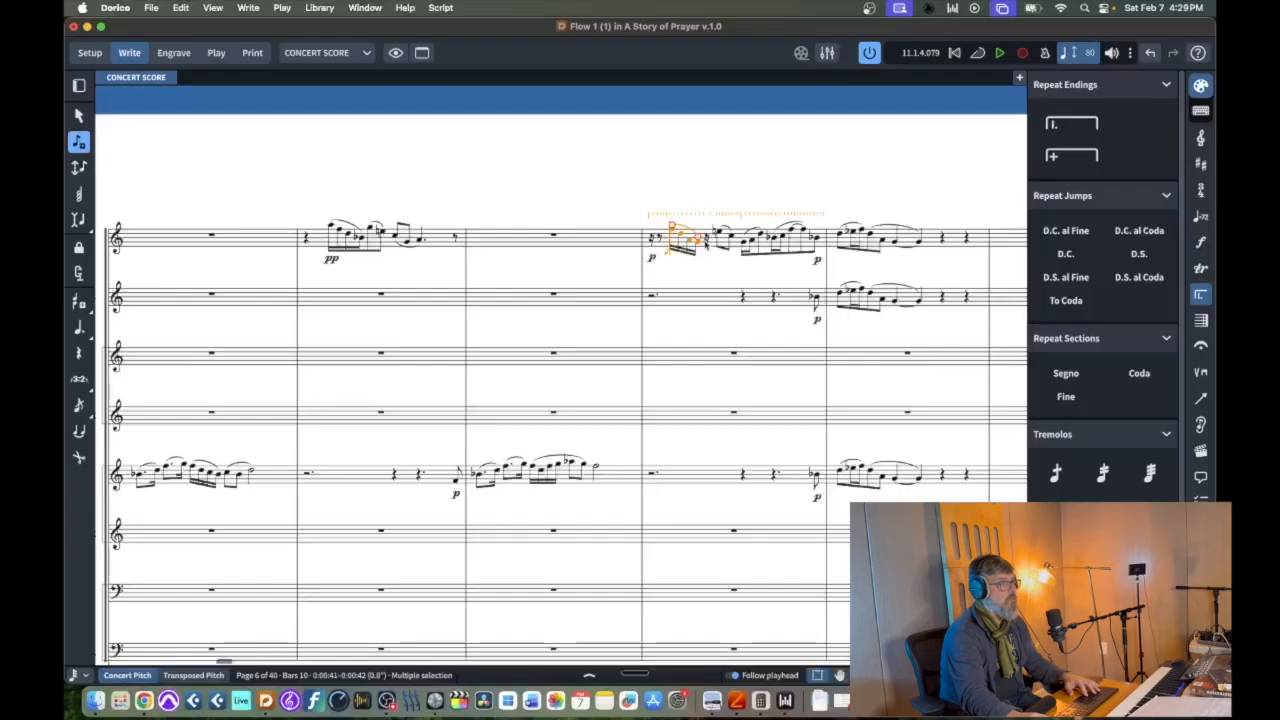
pyautogui.press('Escape')
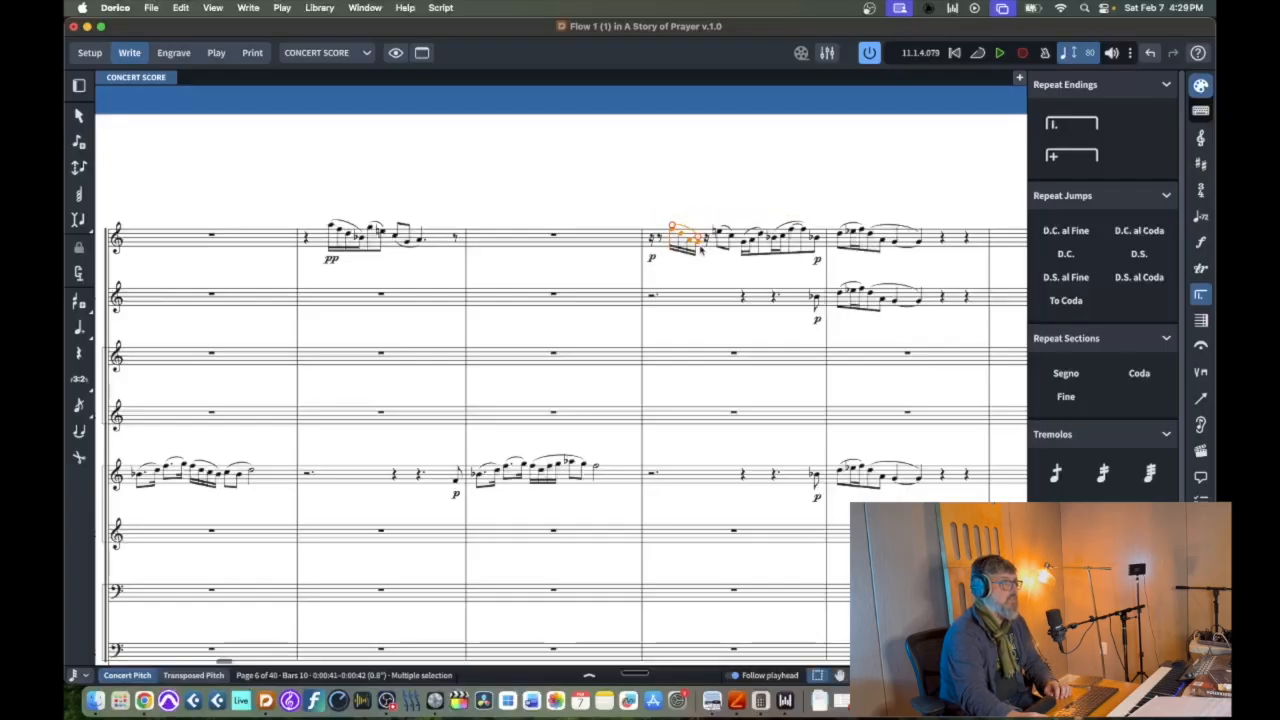
pyautogui.moveTo(673, 233); pyautogui.dragTo(683, 237)
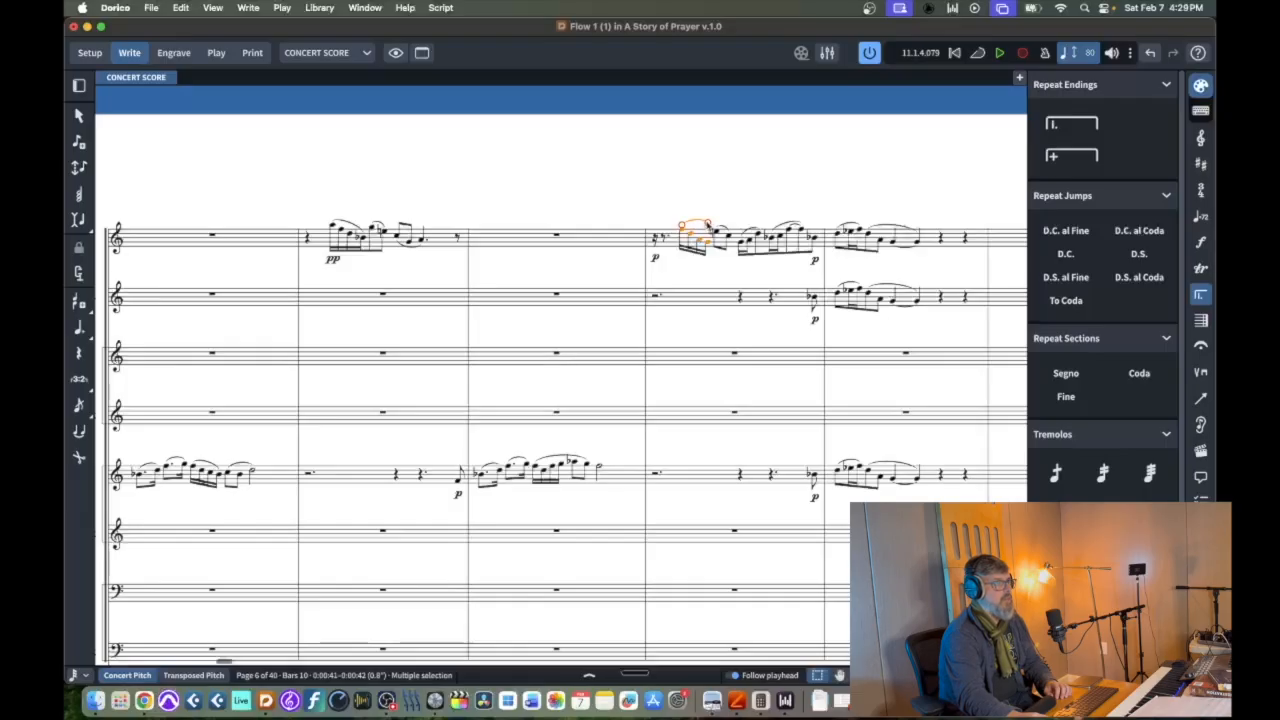
pyautogui.press('Escape')
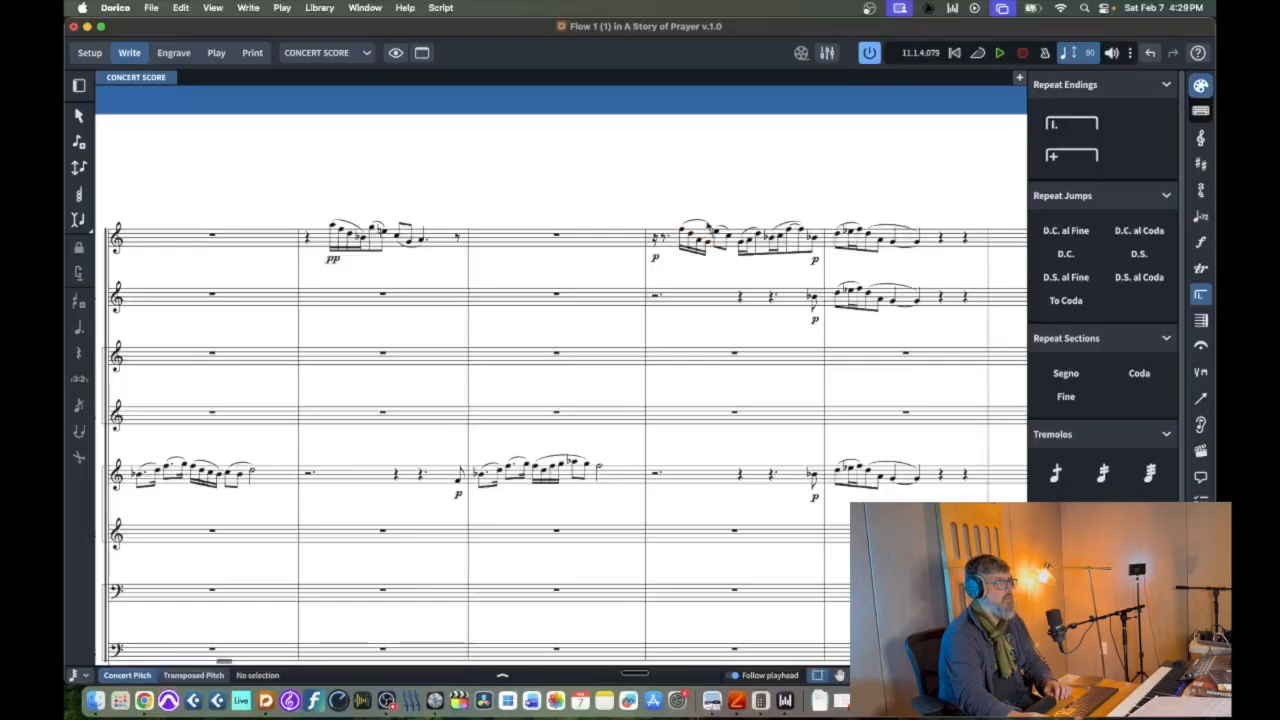
# In Engrave mode, pull the end of bar 10's first slur down toward its last note, then return to Write mode and save
pyautogui.click(178, 54)
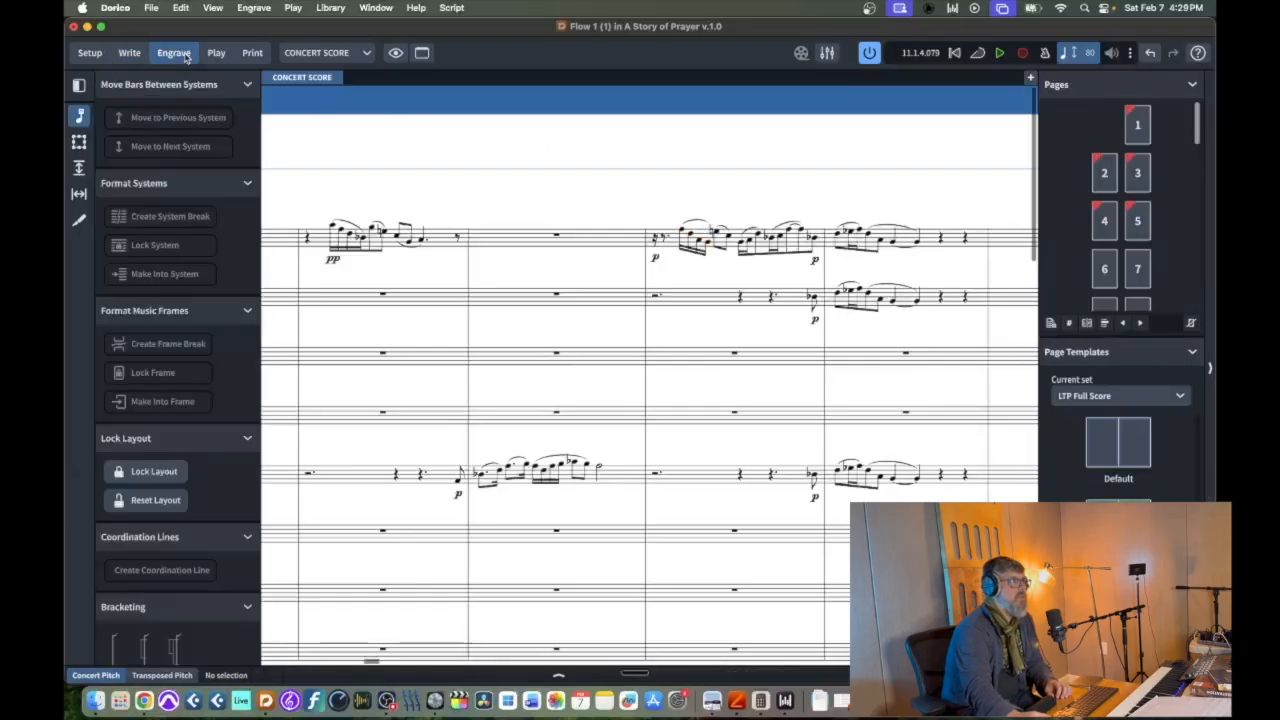
pyautogui.click(703, 219)
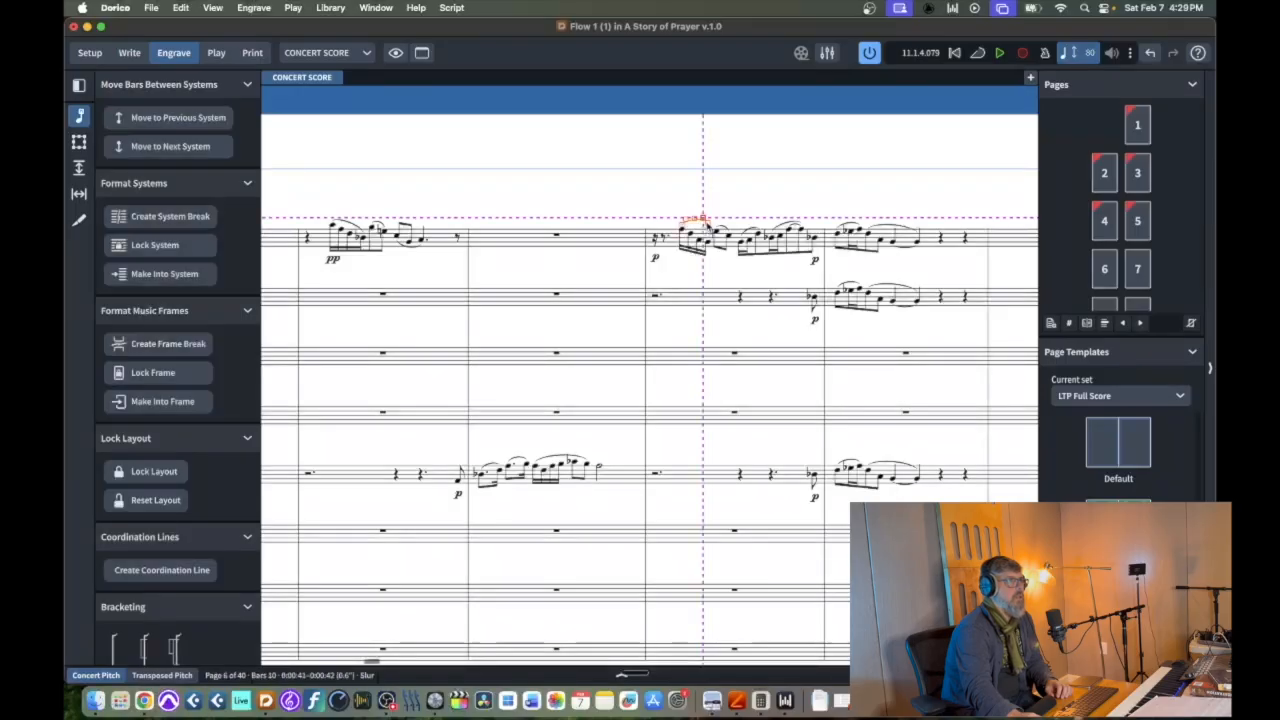
pyautogui.moveTo(703, 219); pyautogui.dragTo(707, 232)
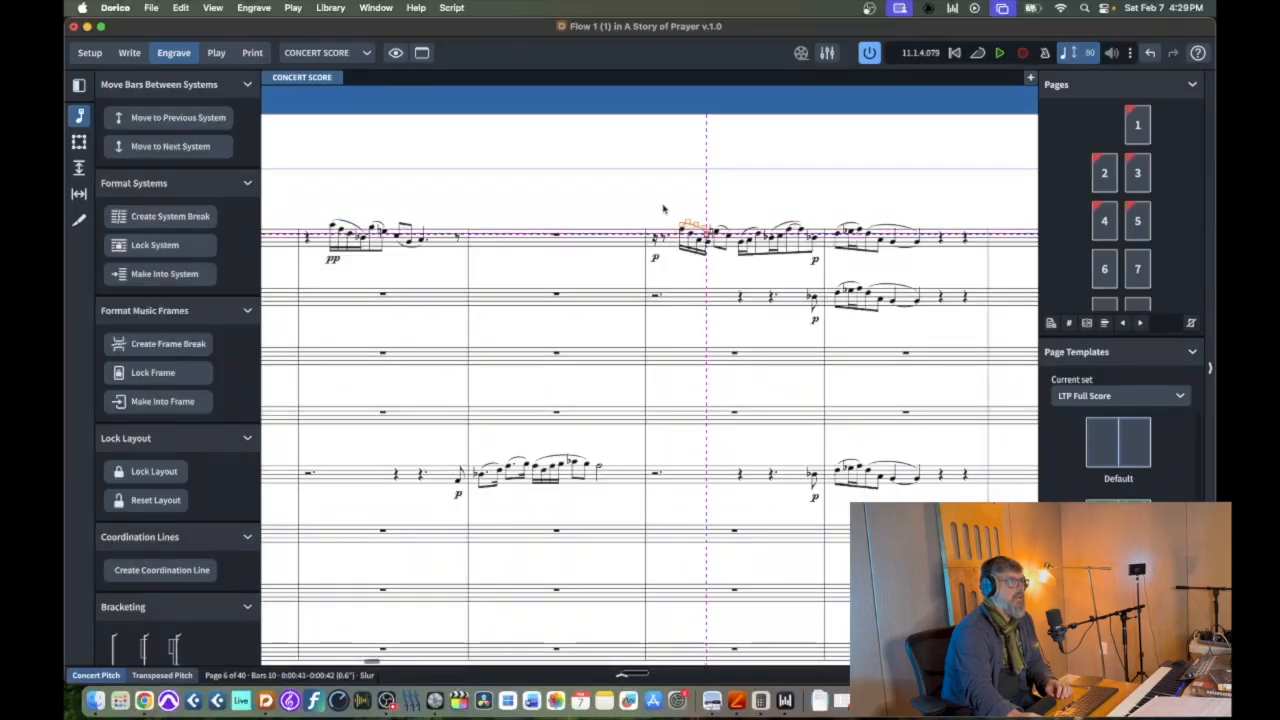
pyautogui.click(130, 53)
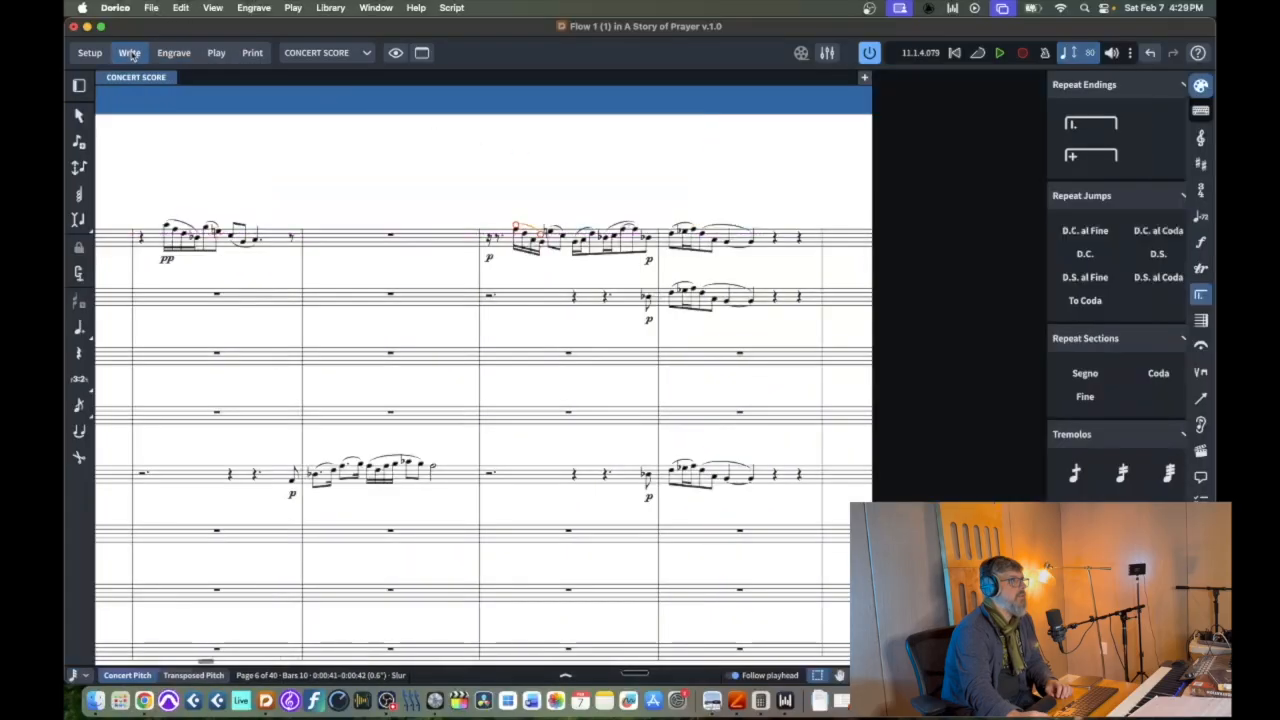
pyautogui.click(151, 7)
pyautogui.click(170, 113)
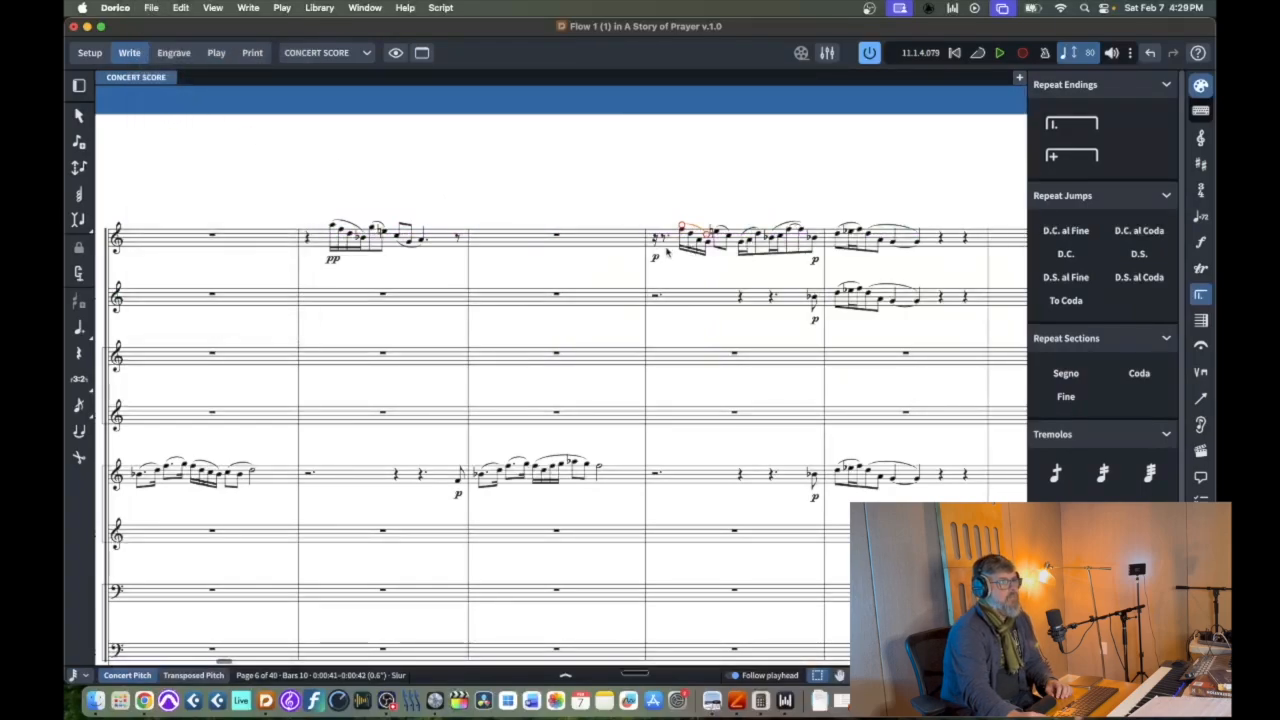
# Play back the passage from the first flute's opening rest in bar 8 into bar 11
pyautogui.click(307, 240)
pyautogui.press('p')
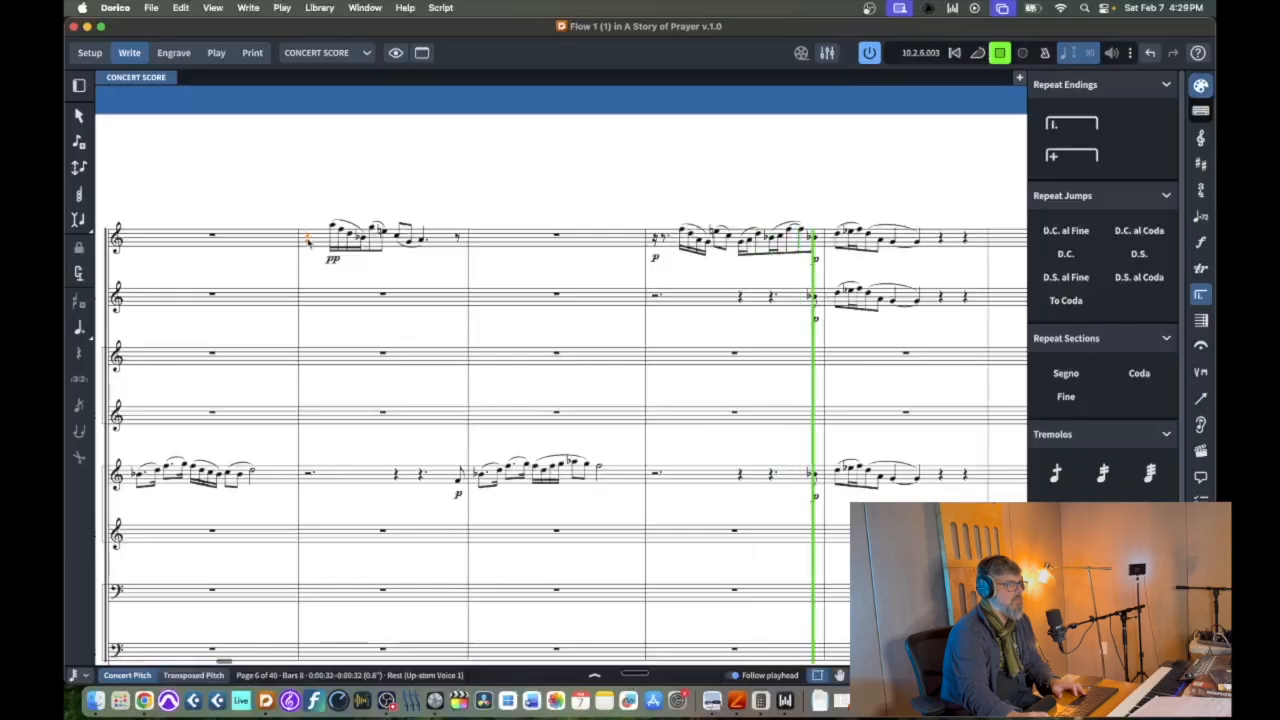
pyautogui.press('space')
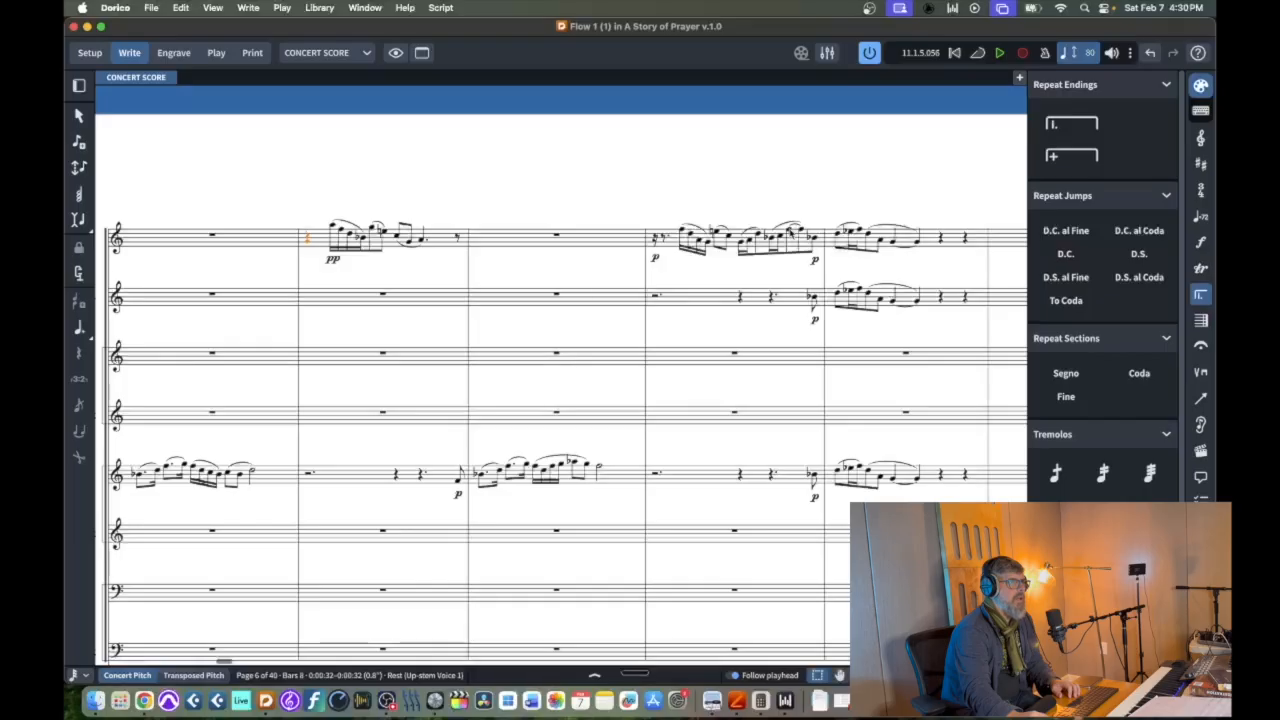
# Lower the last note of the first flute's bar 10 by one step and the note before it to Bb4
pyautogui.click(790, 230)
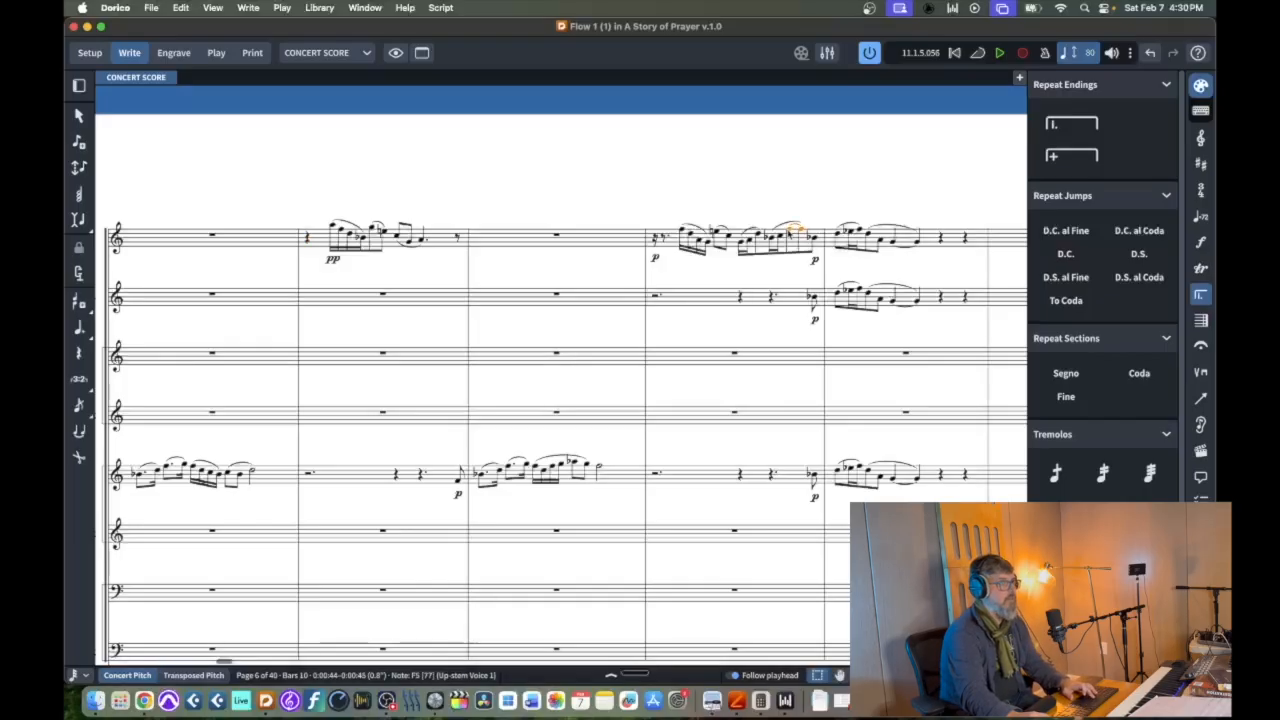
pyautogui.press('u')
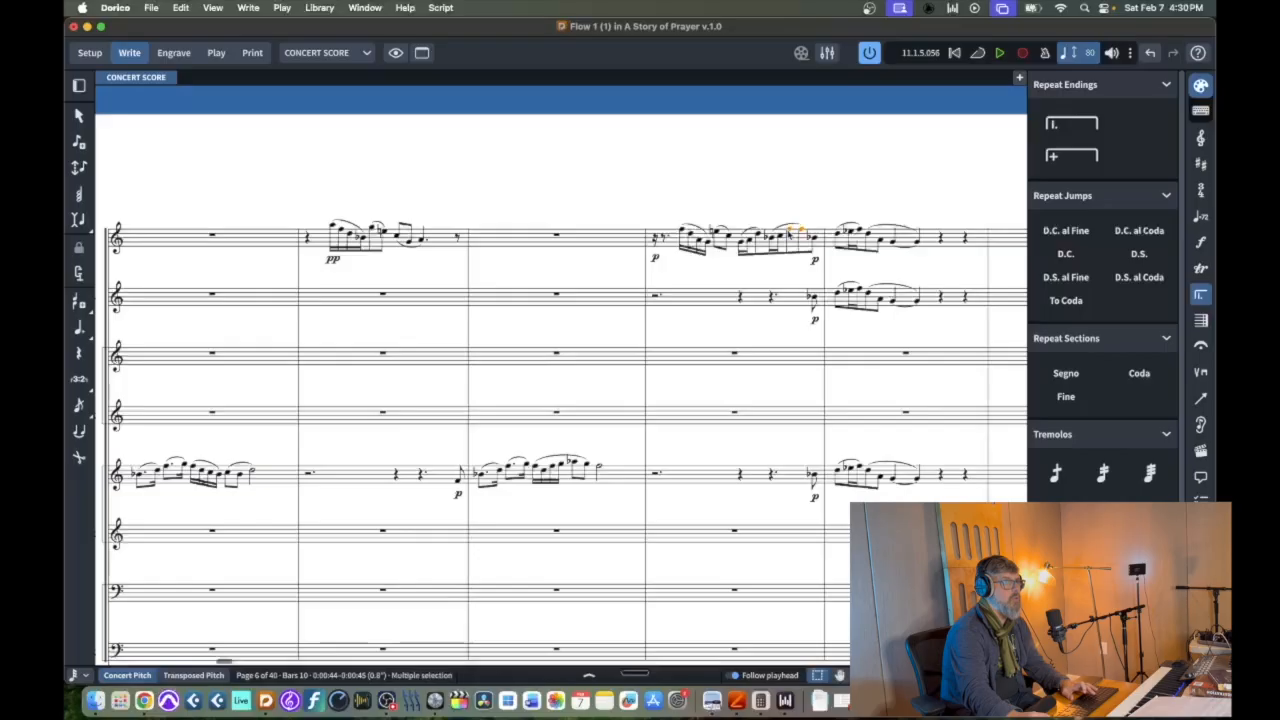
pyautogui.click(806, 222)
pyautogui.click(804, 232)
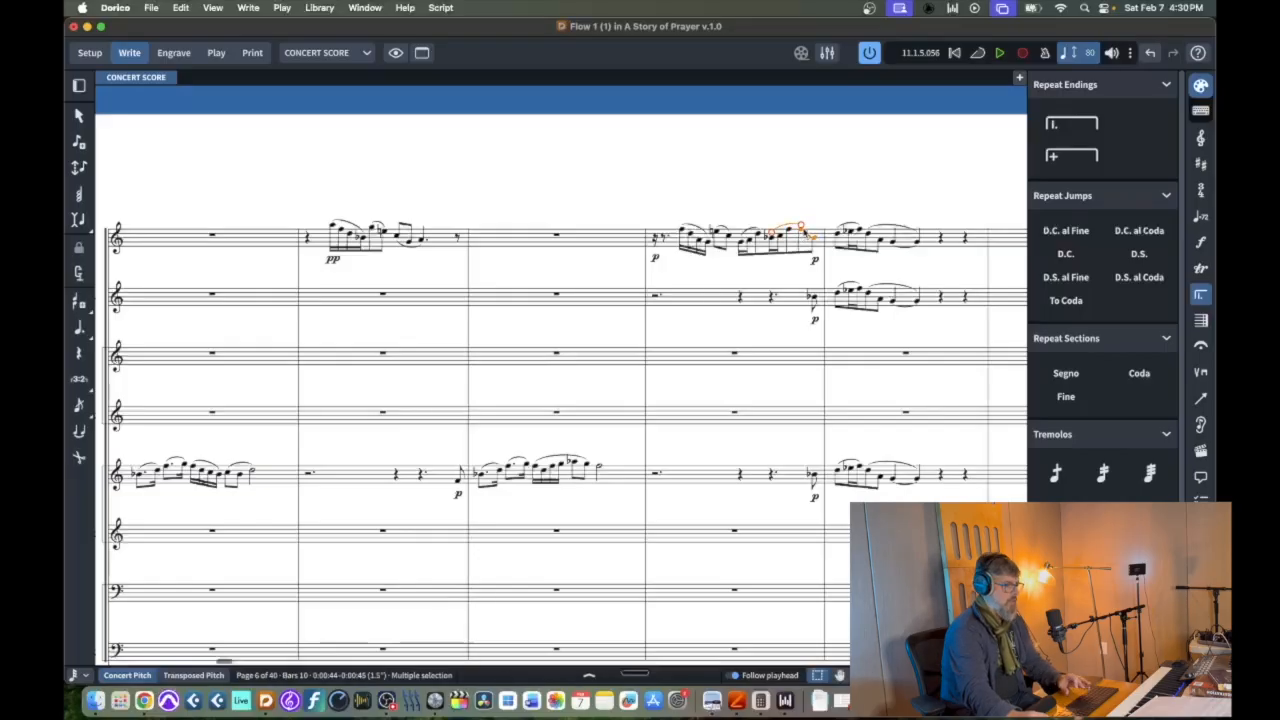
pyautogui.hotkey('alt', 'Down')
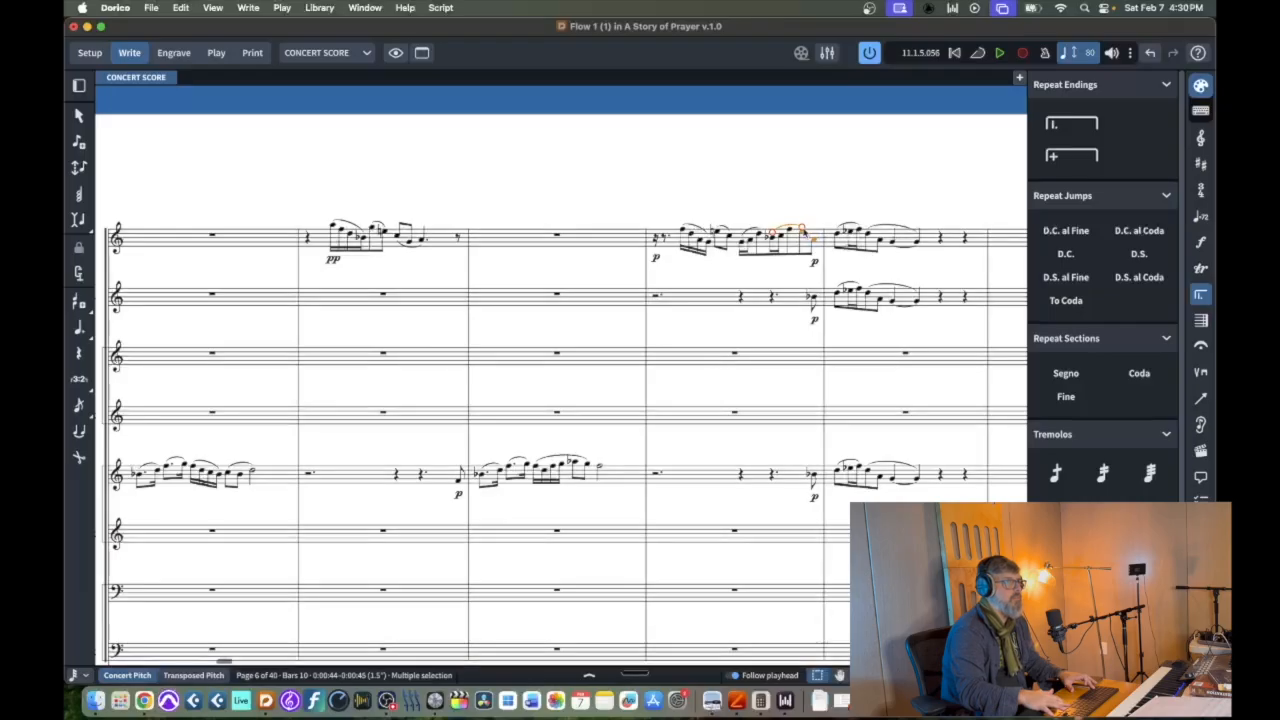
pyautogui.press('Escape')
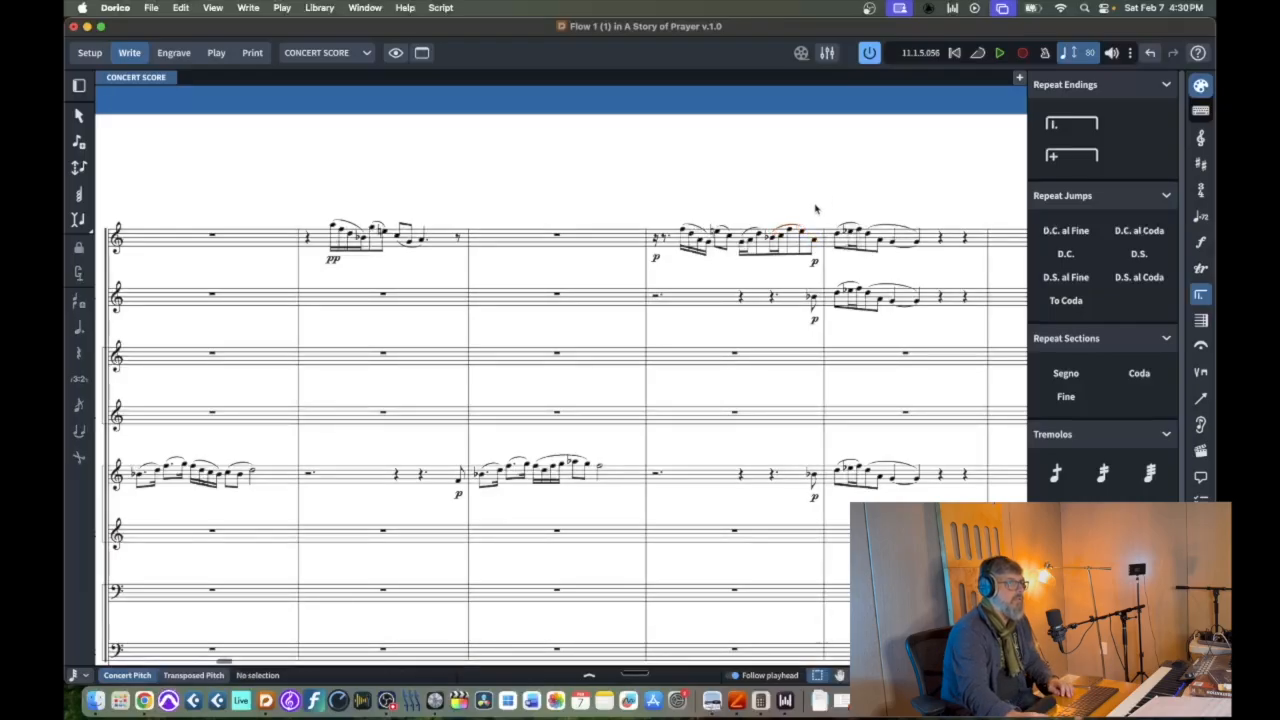
pyautogui.click(802, 234)
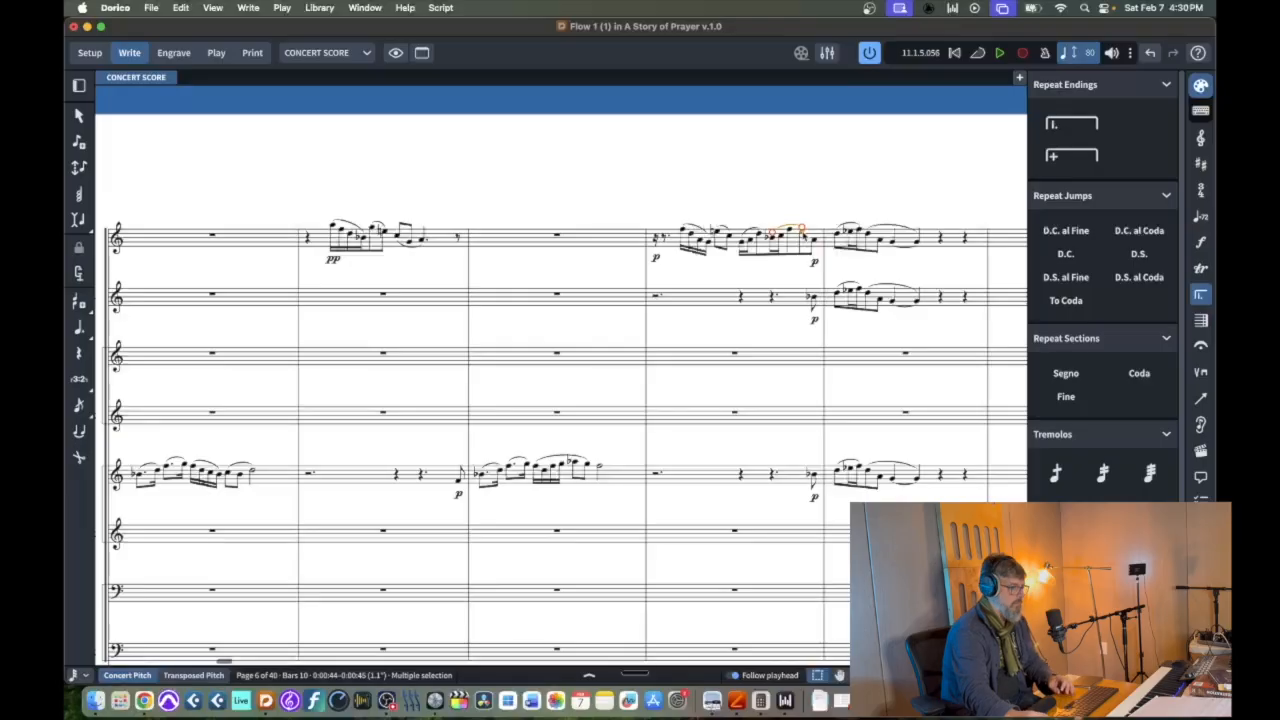
pyautogui.hotkey('alt', 'Down')
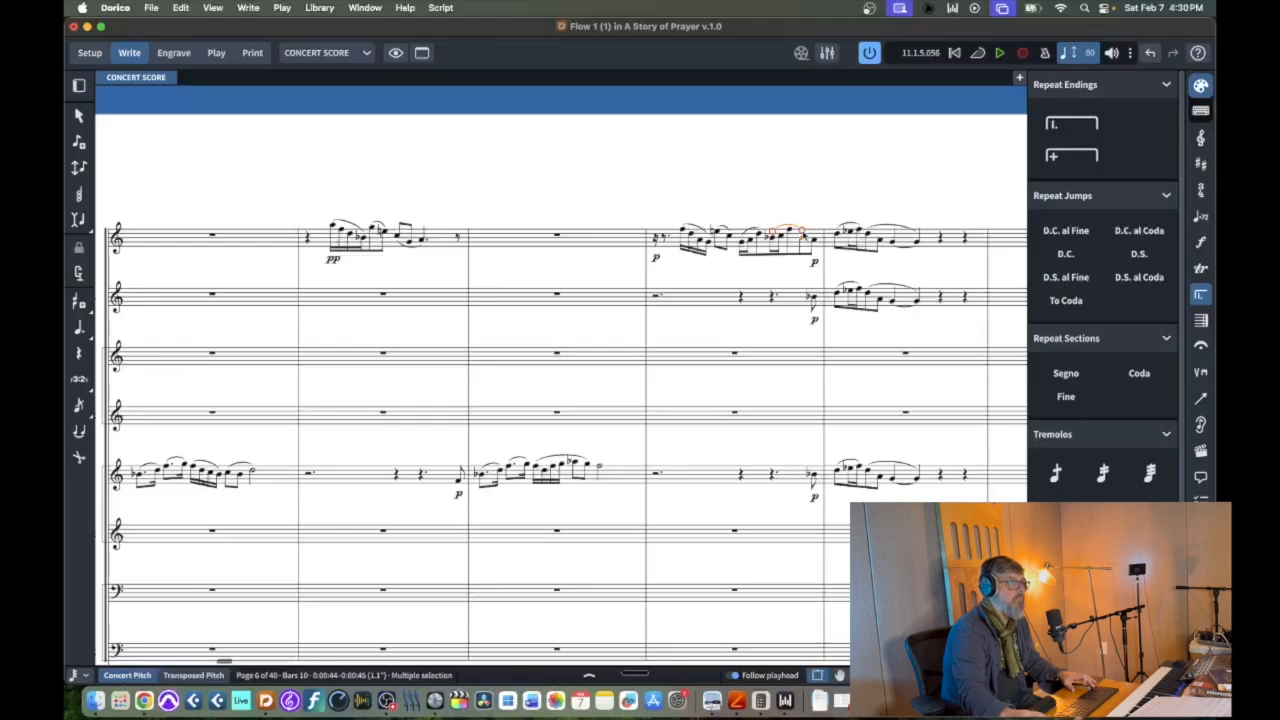
# Check the pitches in the second half of the first flute's bar 10 note by note up to the C5
pyautogui.click(743, 241)
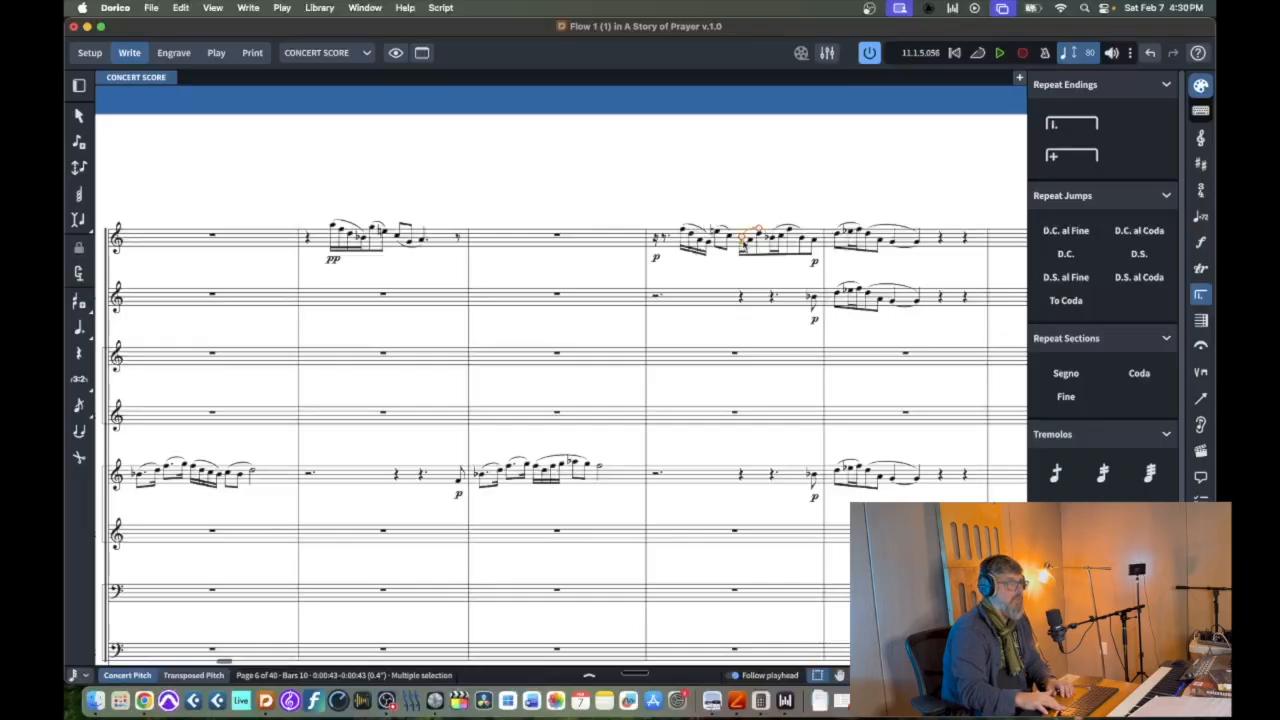
pyautogui.click(743, 244)
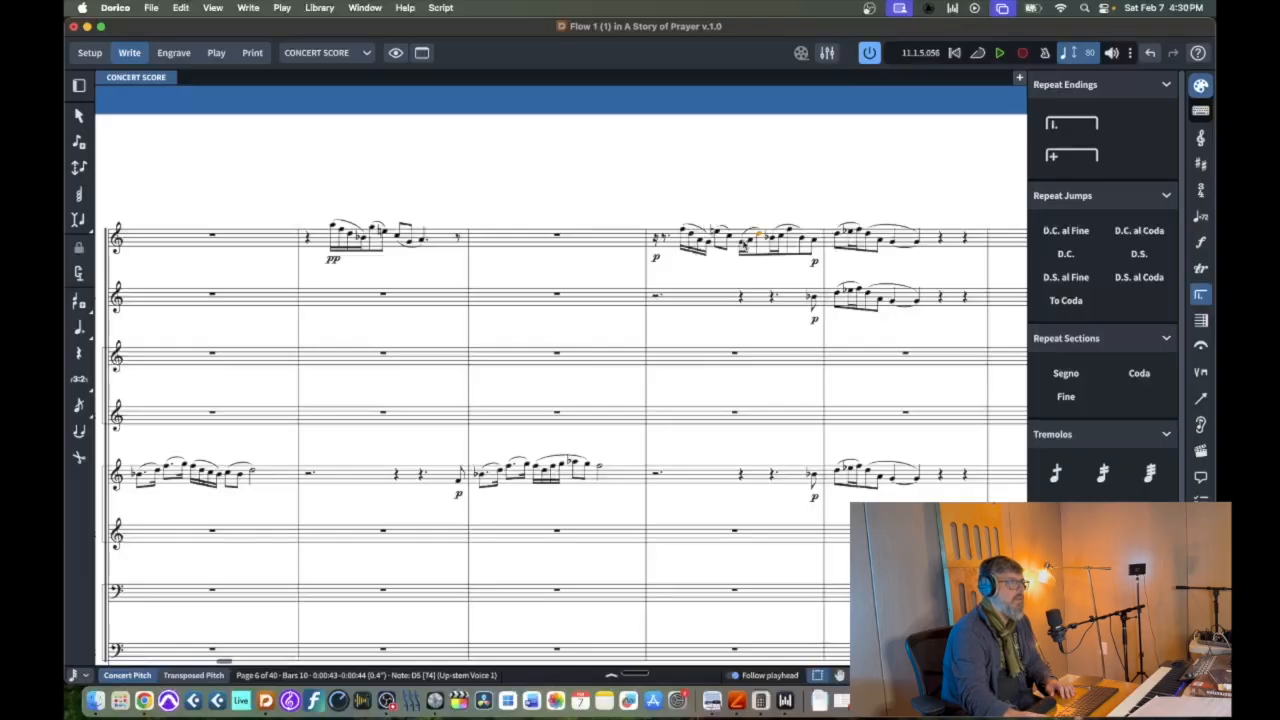
pyautogui.click(716, 233)
pyautogui.click(747, 243)
pyautogui.click(760, 235)
pyautogui.click(772, 238)
pyautogui.click(783, 238)
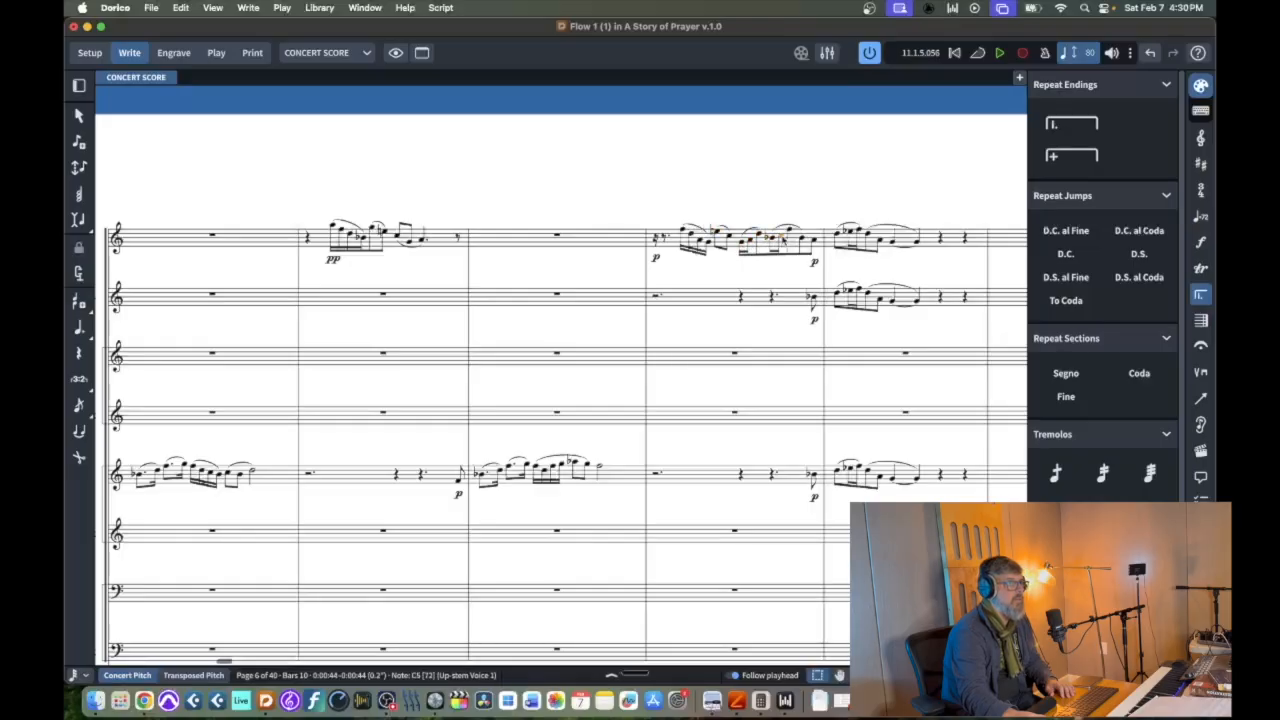
# Raise the second-to-last note of the first flute's bar 10 to C5 and shorten it to a sixteenth
pyautogui.keyDown('shift'); pyautogui.click(801, 240); pyautogui.keyUp('shift')
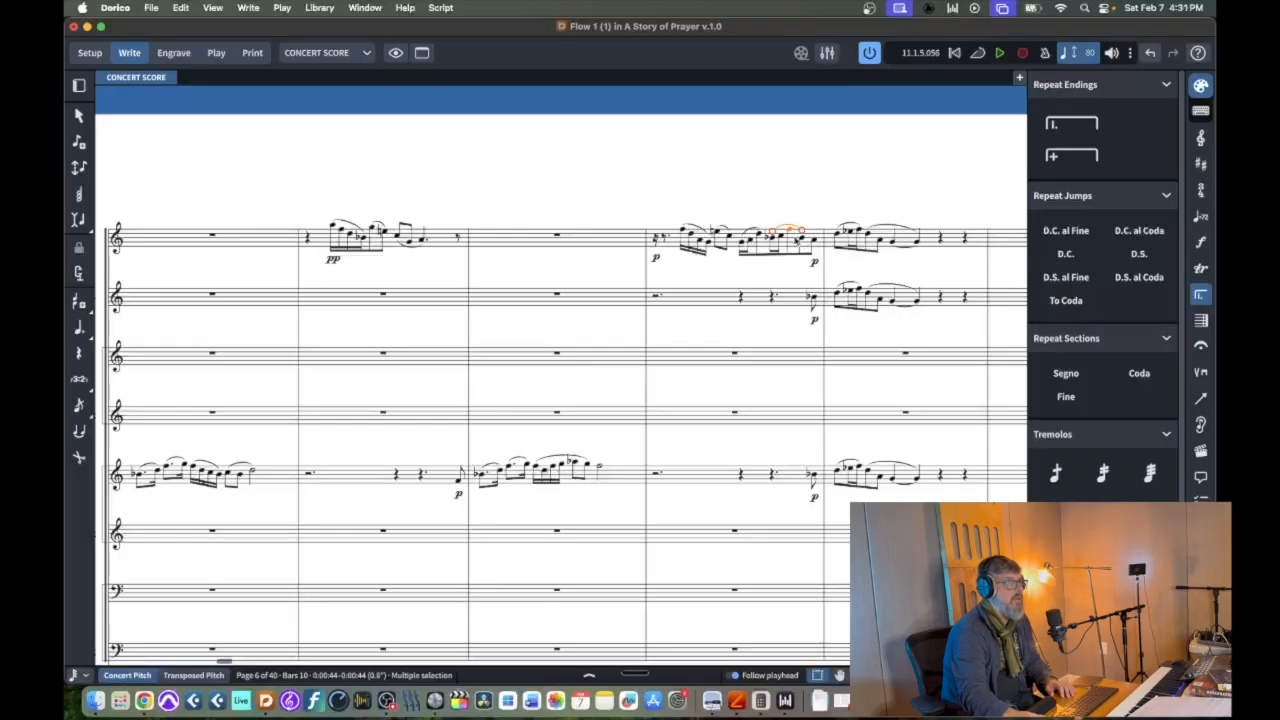
pyautogui.click(801, 241)
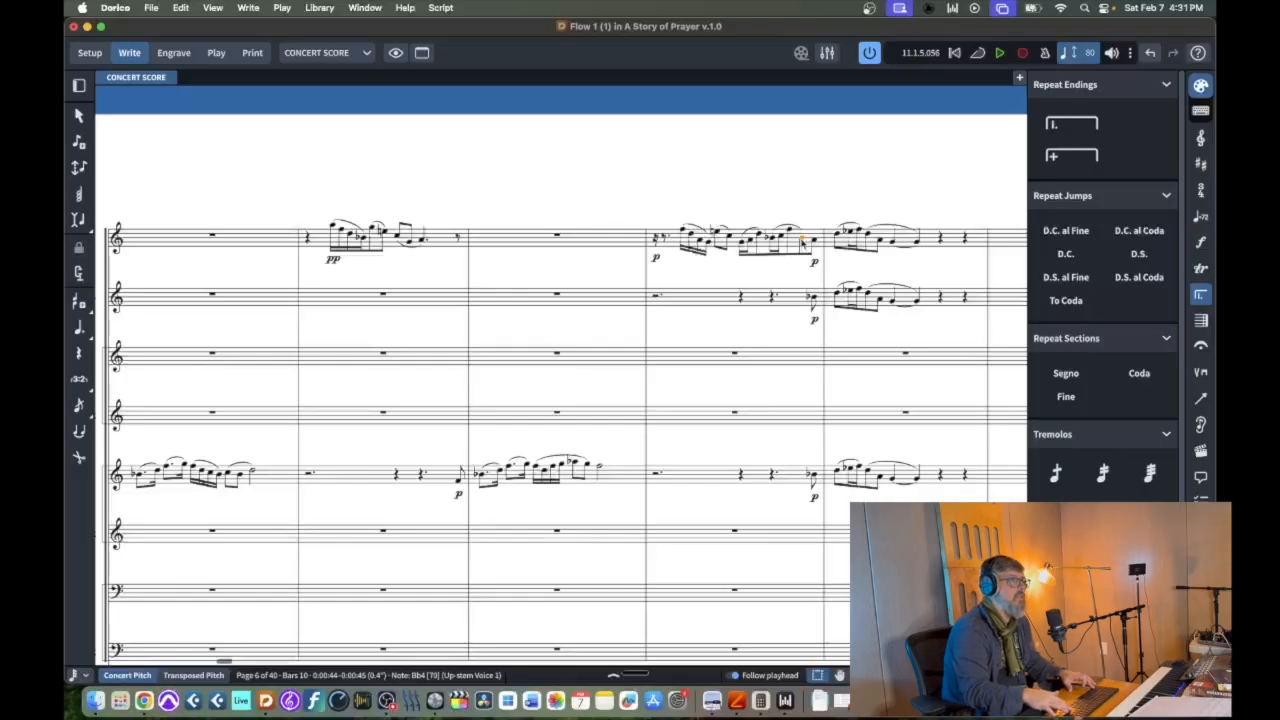
pyautogui.hotkey('alt', 'Up')
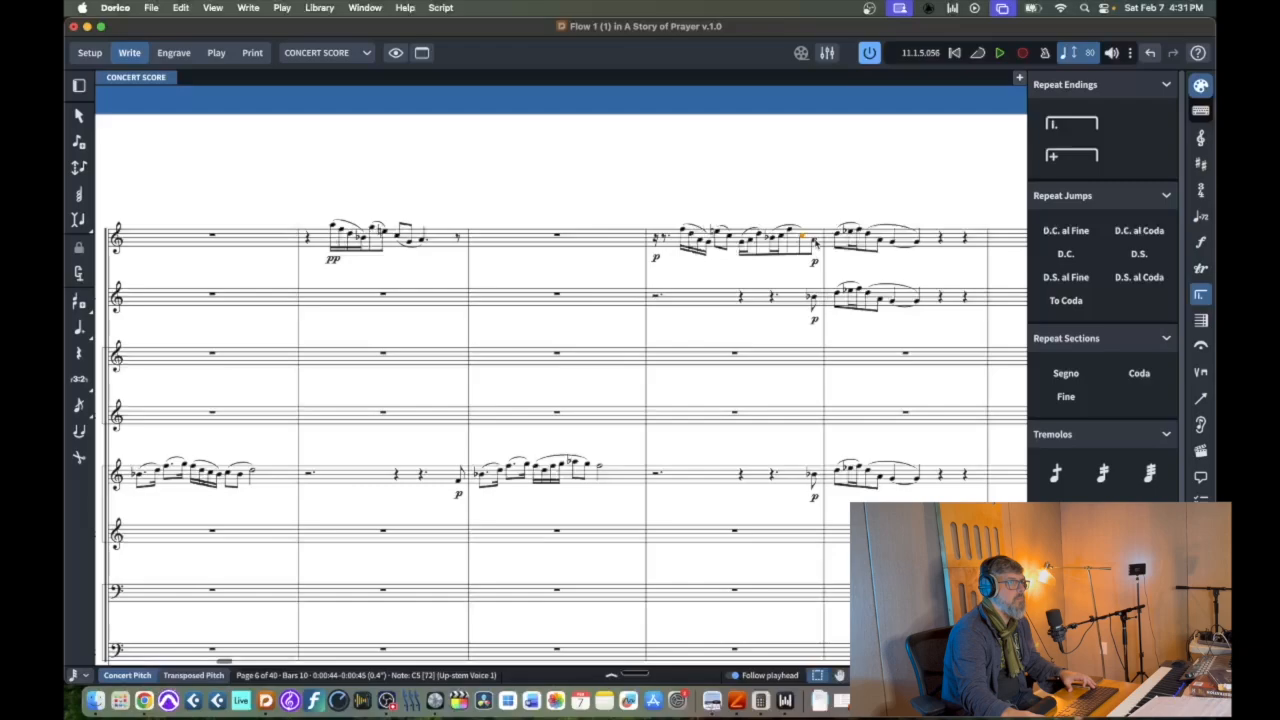
pyautogui.press('5')
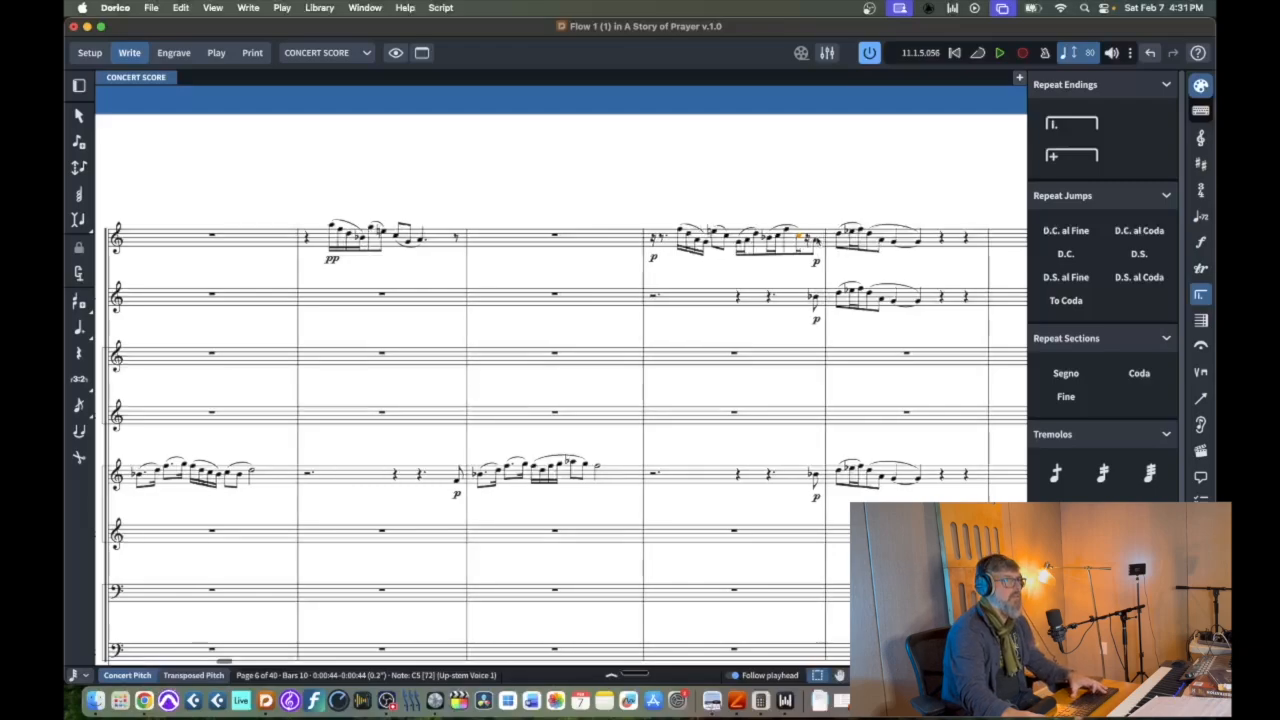
pyautogui.press('Right')
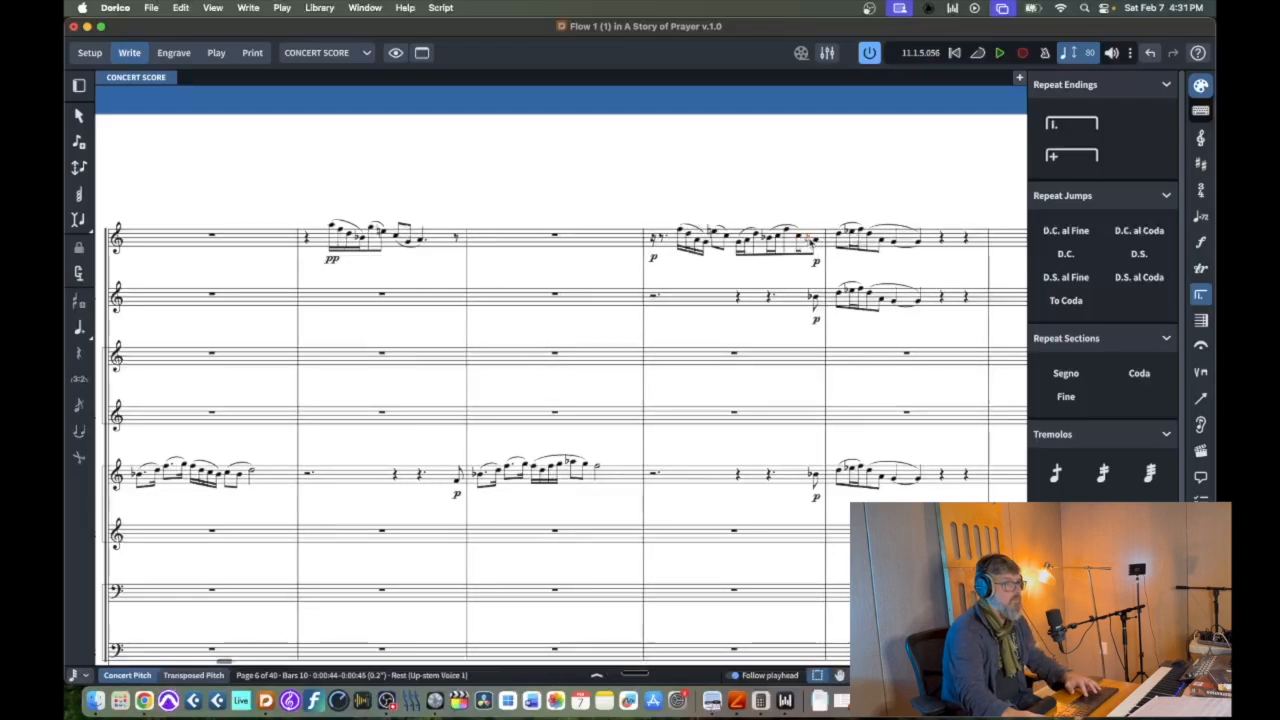
# Add a D5 before the last note of the first flute's bar 10 and lengthen that last note to an eighth
pyautogui.press('Return')
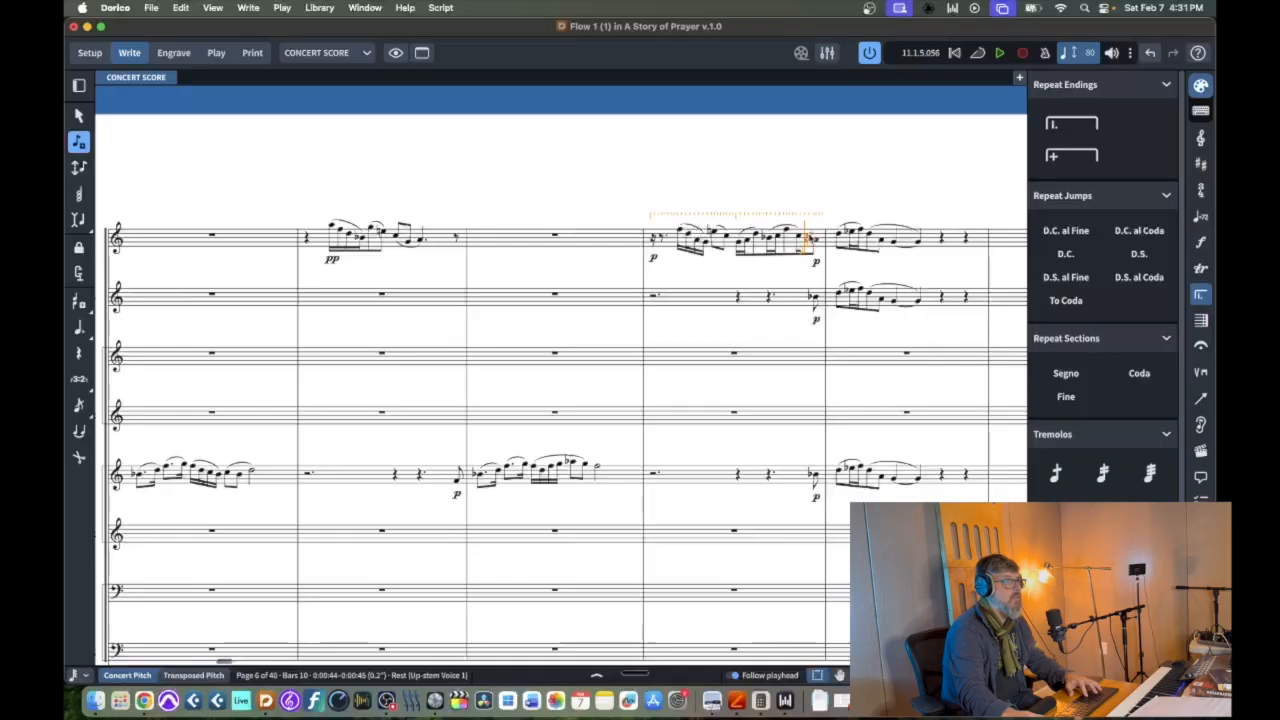
pyautogui.press('d')
pyautogui.press('Escape')
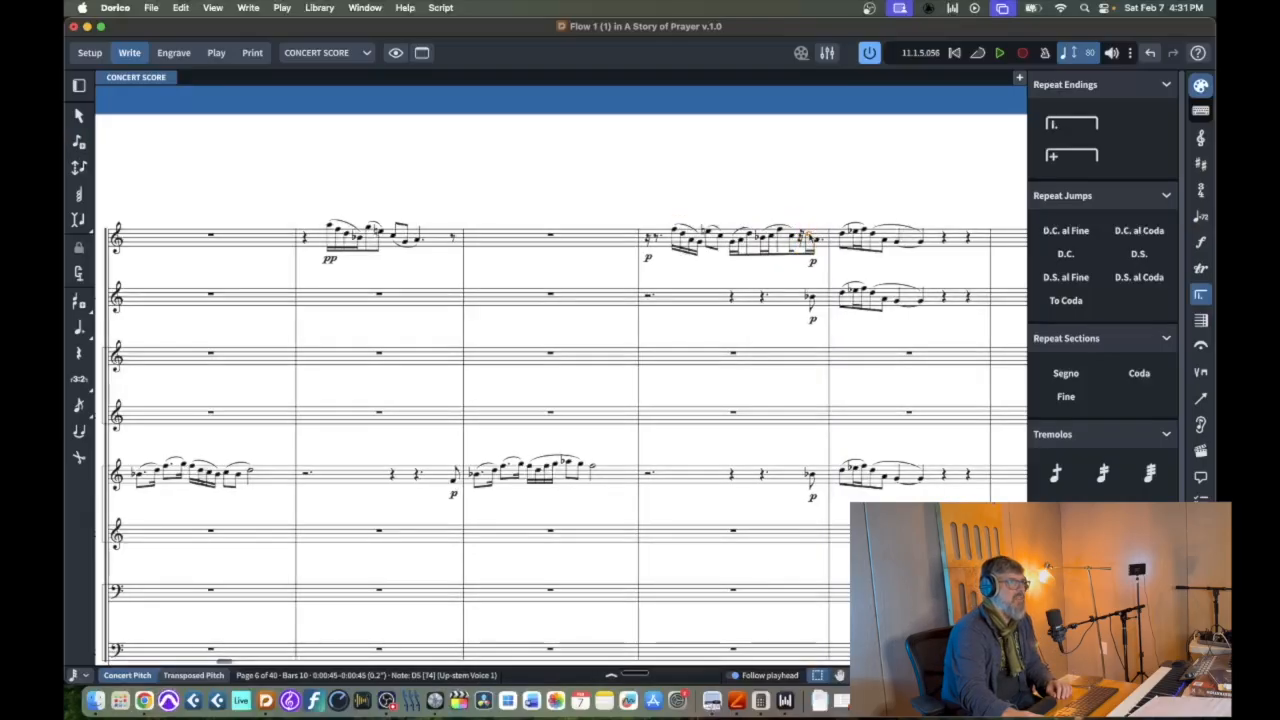
pyautogui.moveTo(809, 237); pyautogui.dragTo(802, 238)
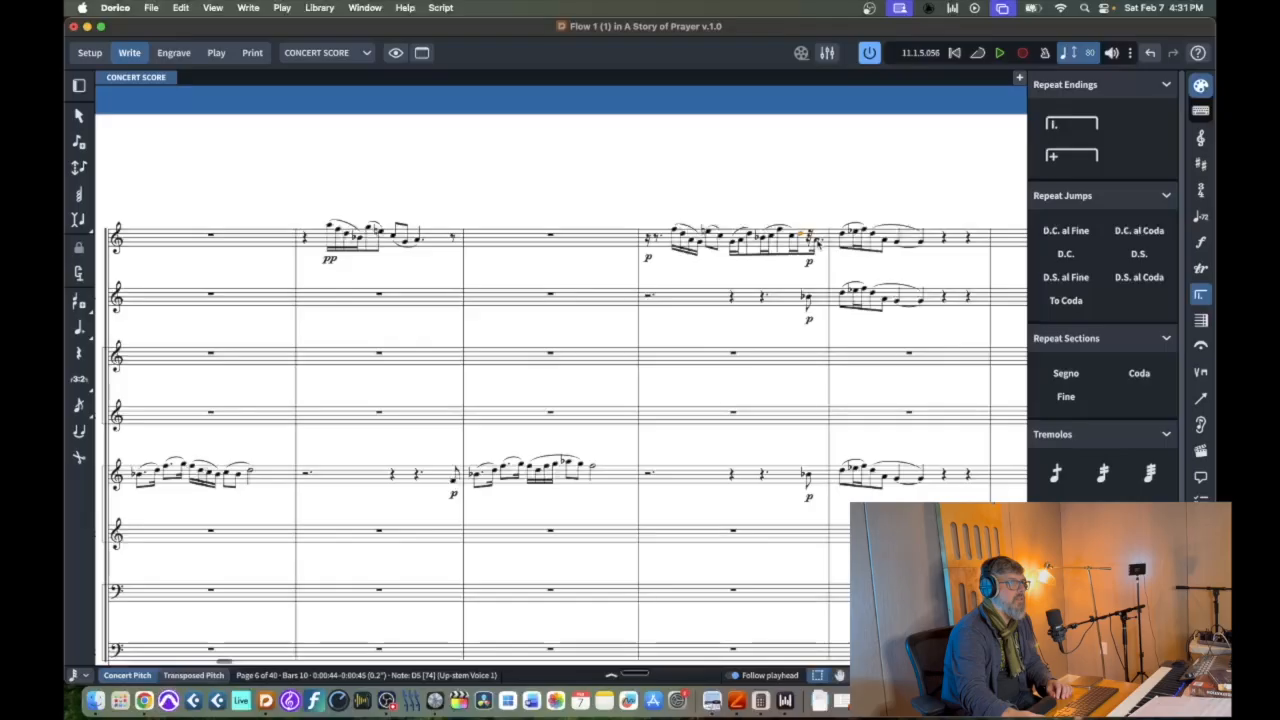
pyautogui.click(808, 243)
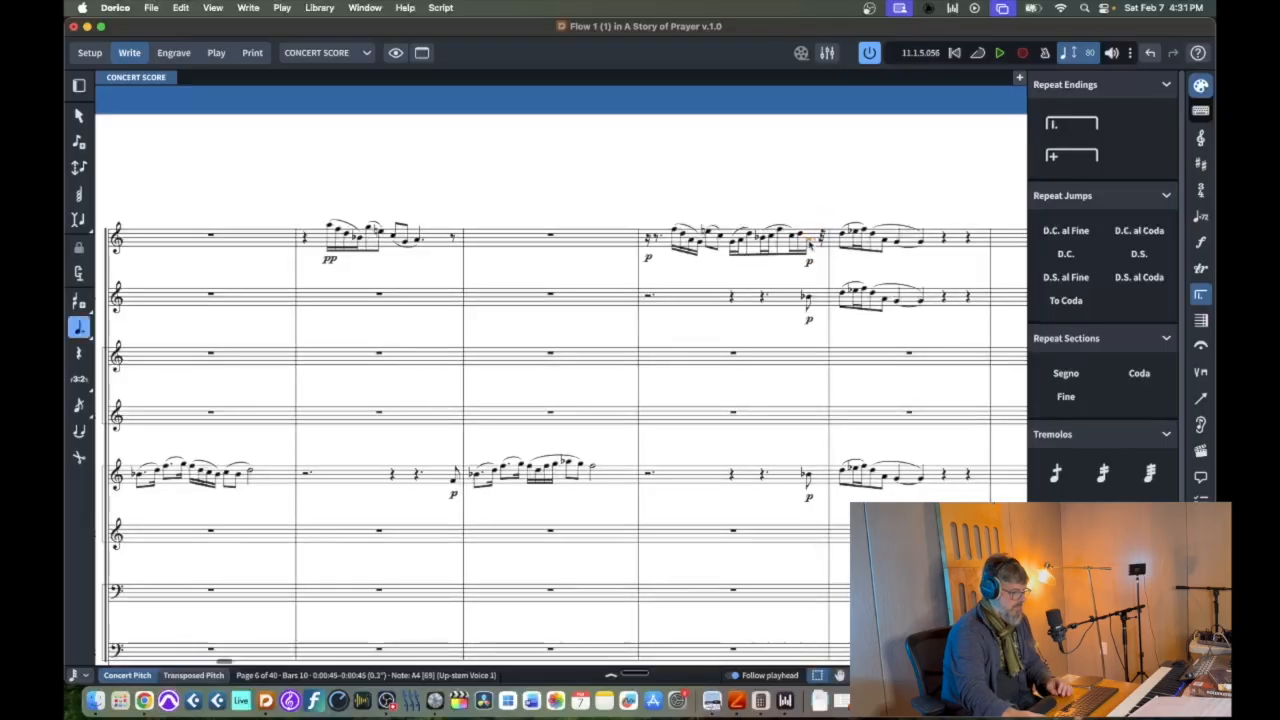
pyautogui.press('6')
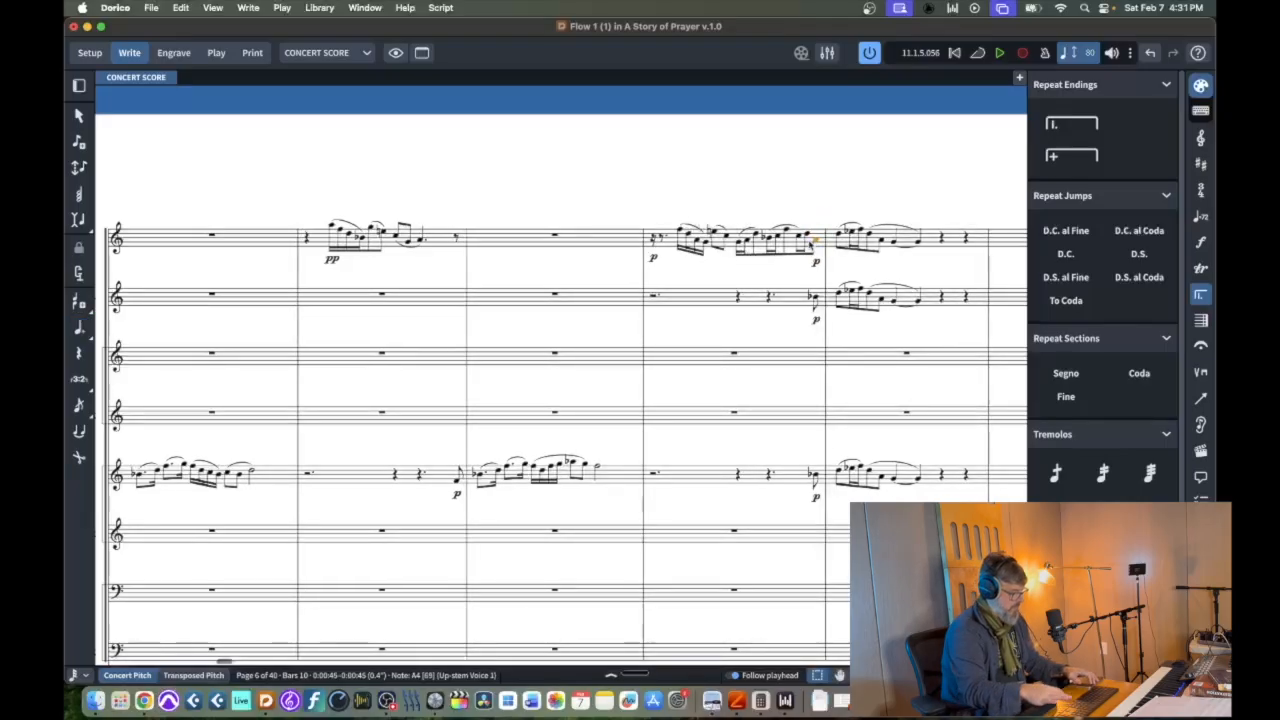
# Change the last note of the first flute's bar 10 to G5 and slur the bar's last three notes
pyautogui.press('f')
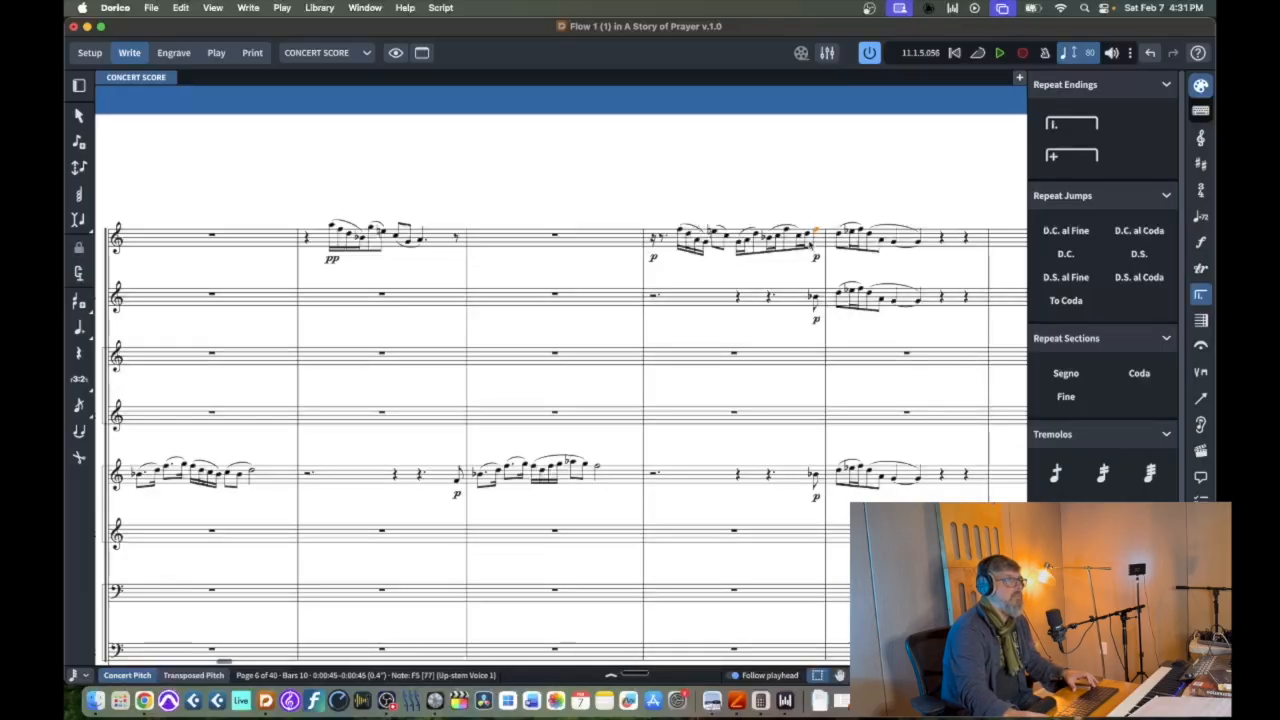
pyautogui.press('d')
pyautogui.press('g')
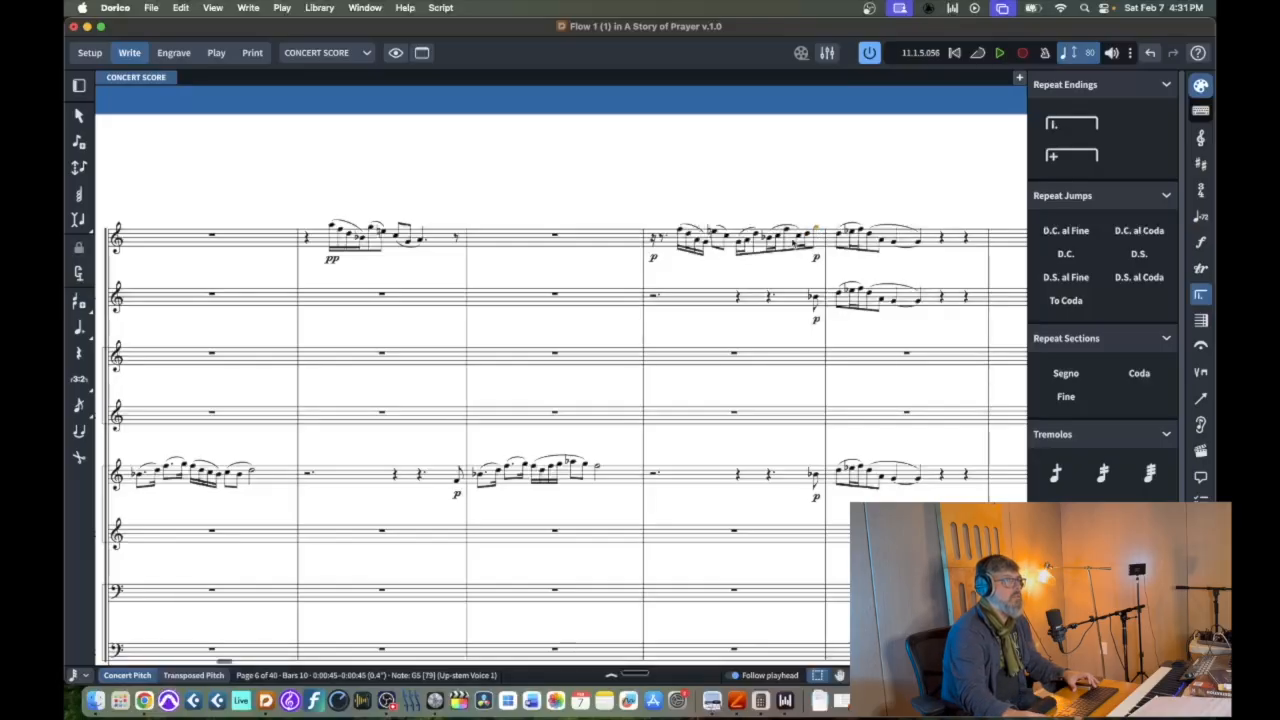
pyautogui.press('Left')
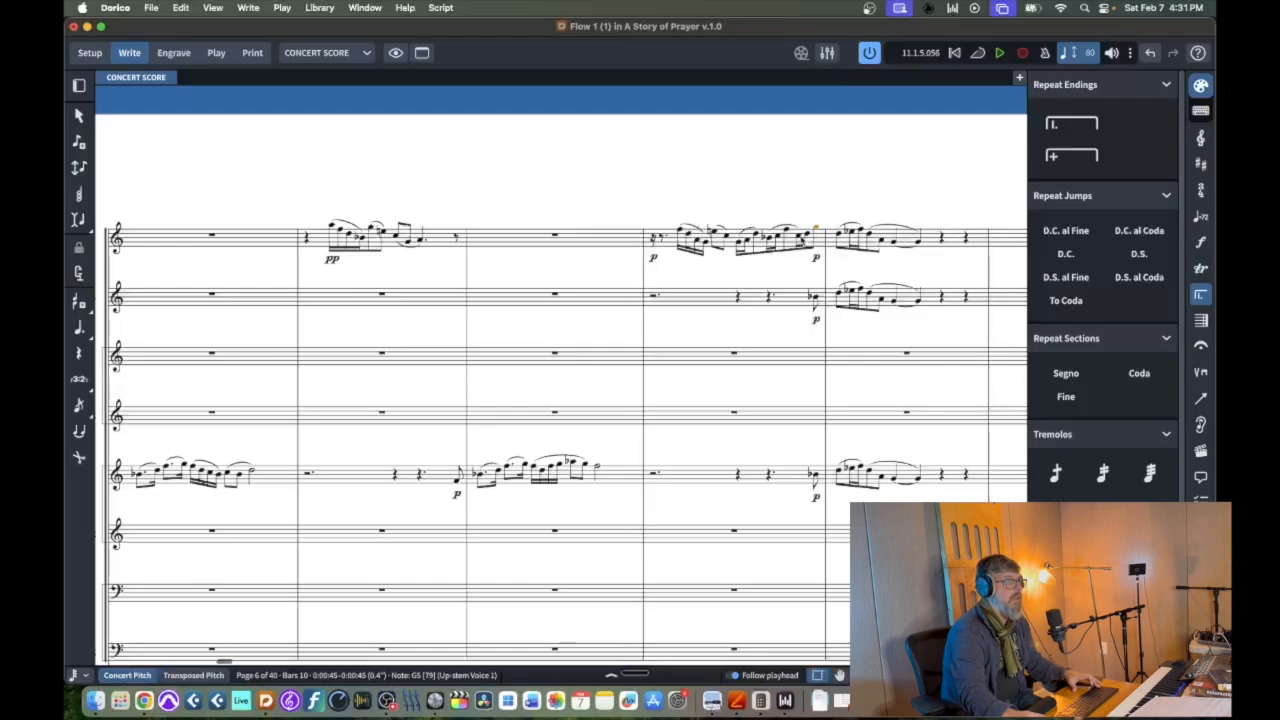
pyautogui.keyDown('shift'); pyautogui.click(800, 240); pyautogui.keyUp('shift')
pyautogui.press('s')
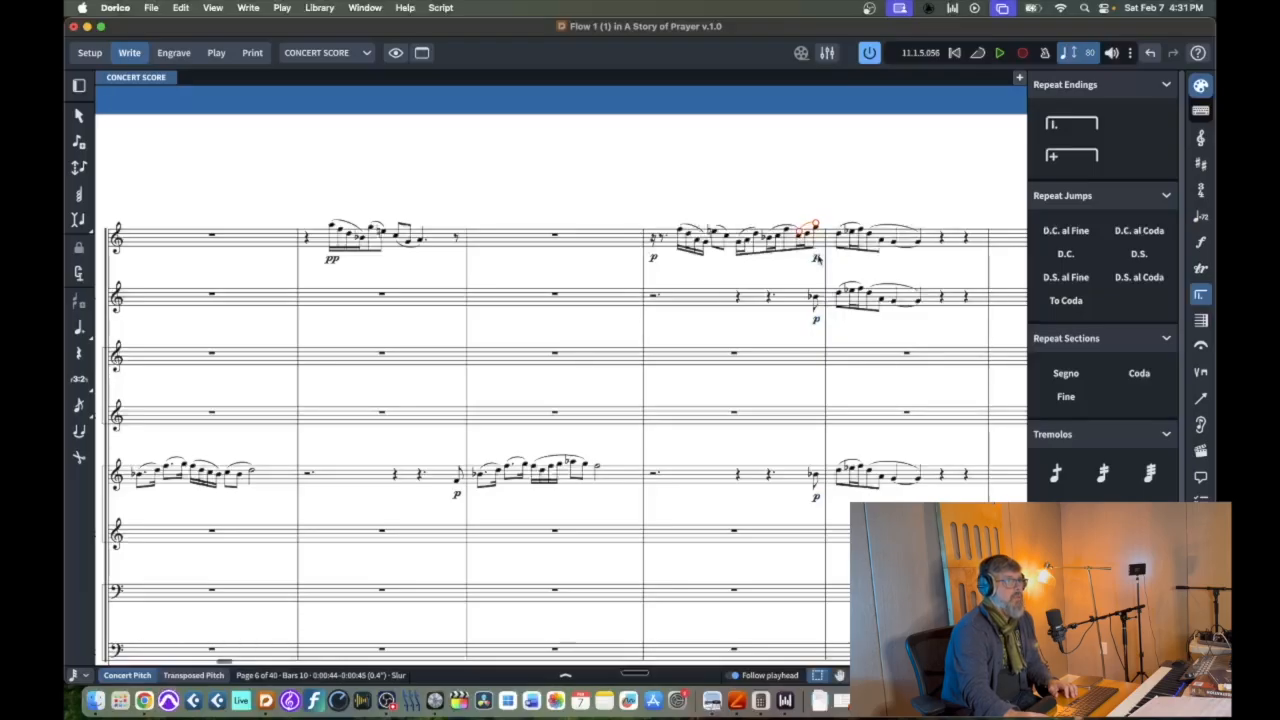
# Delete the p at the end of the first flute's bar 10 and the Bb pickup notes in the staff below and the clarinet
pyautogui.click(815, 260)
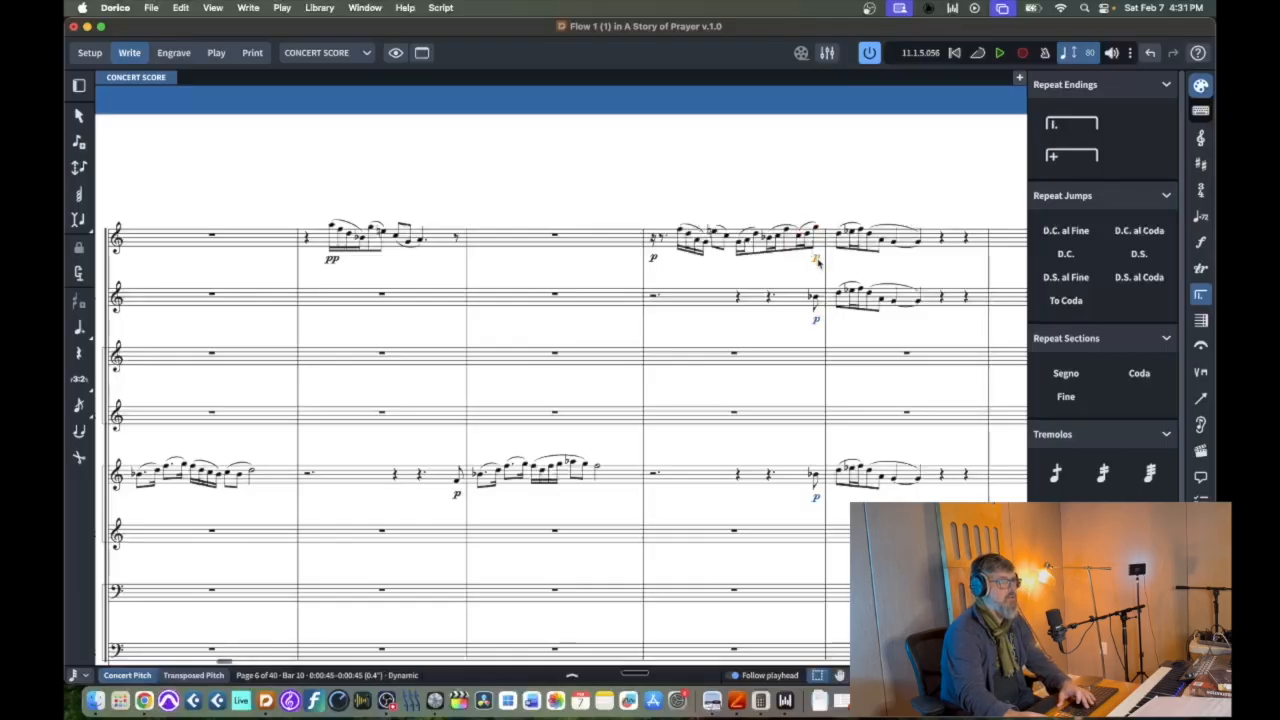
pyautogui.click(816, 300)
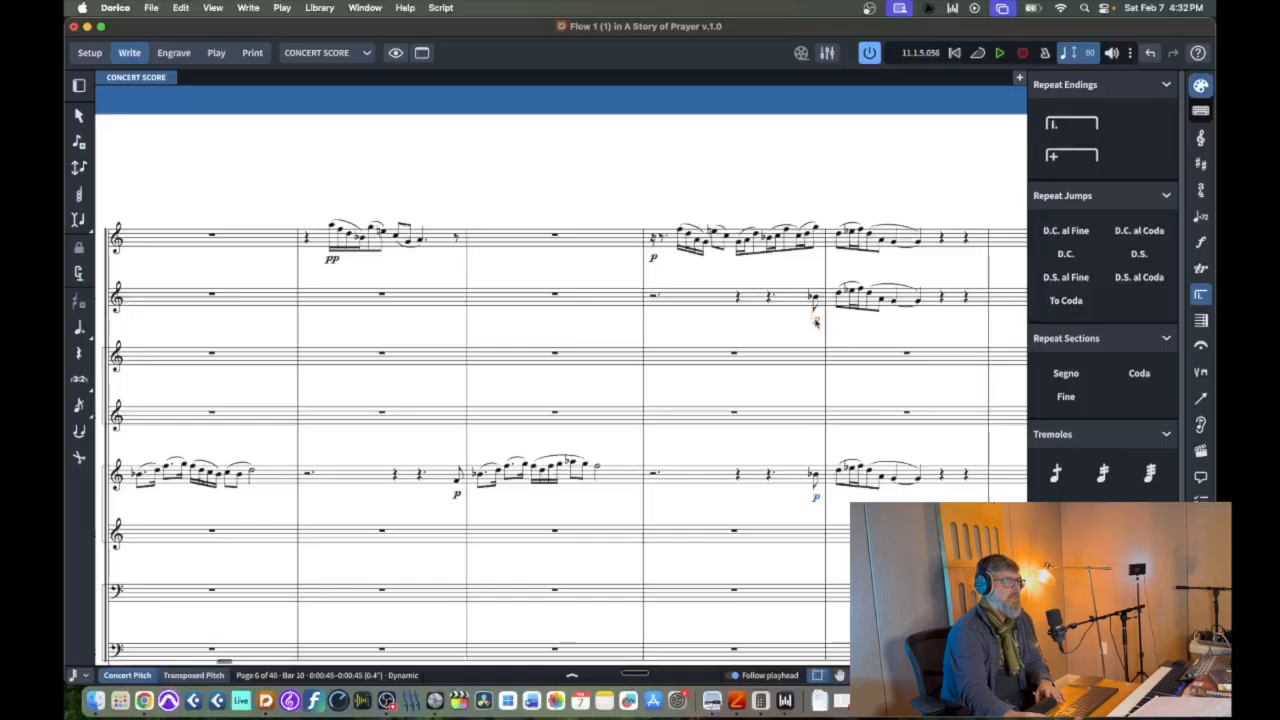
pyautogui.keyDown('alt'); pyautogui.click(816, 322); pyautogui.keyUp('alt')
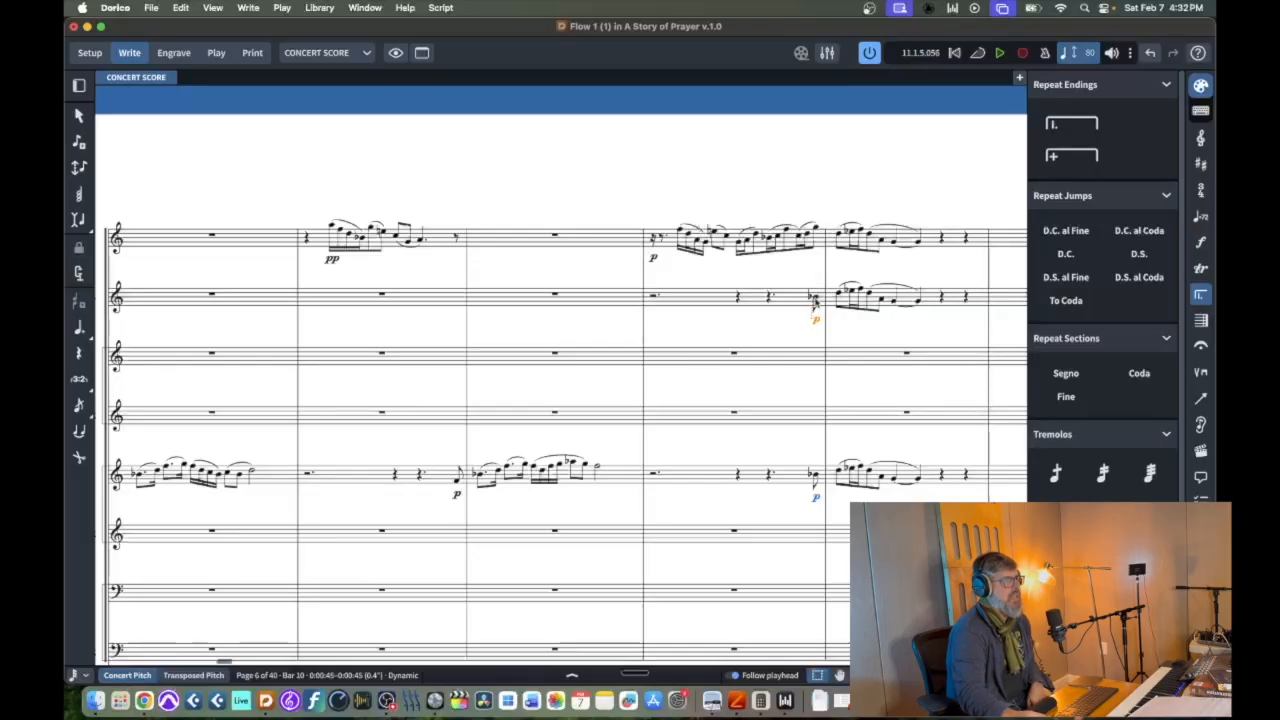
pyautogui.click(815, 300)
pyautogui.press('Delete')
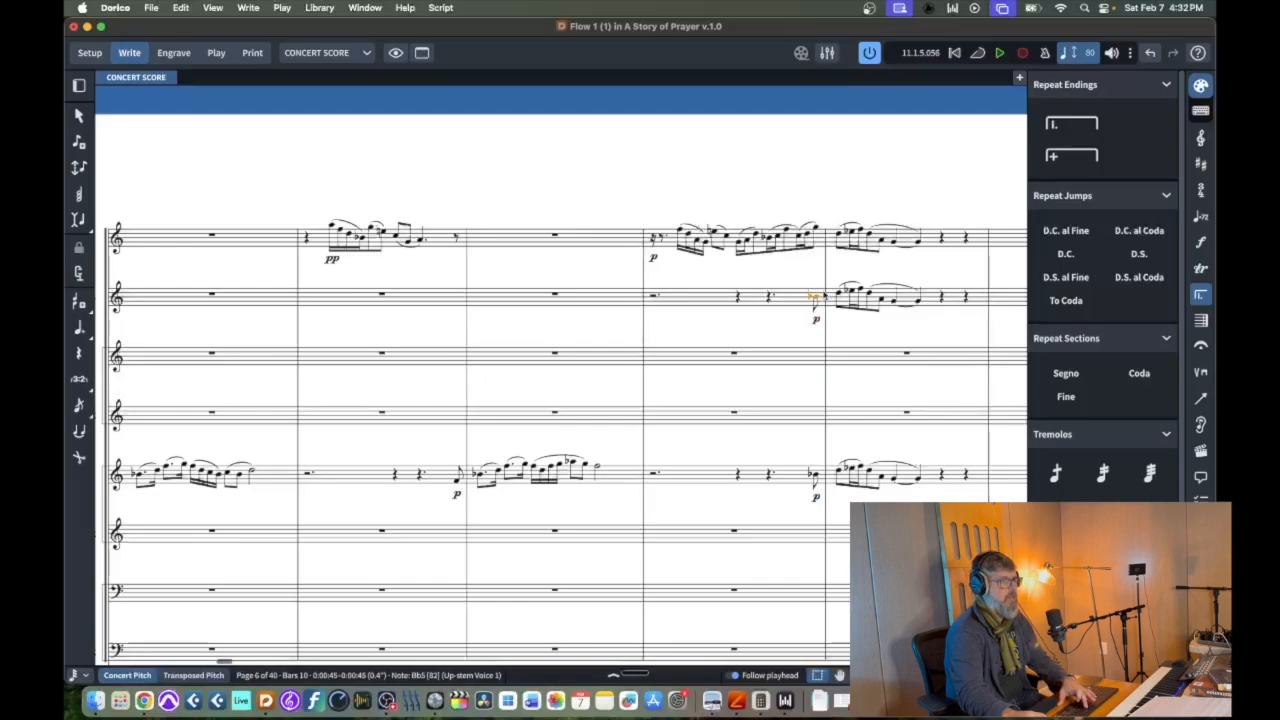
pyautogui.click(815, 477)
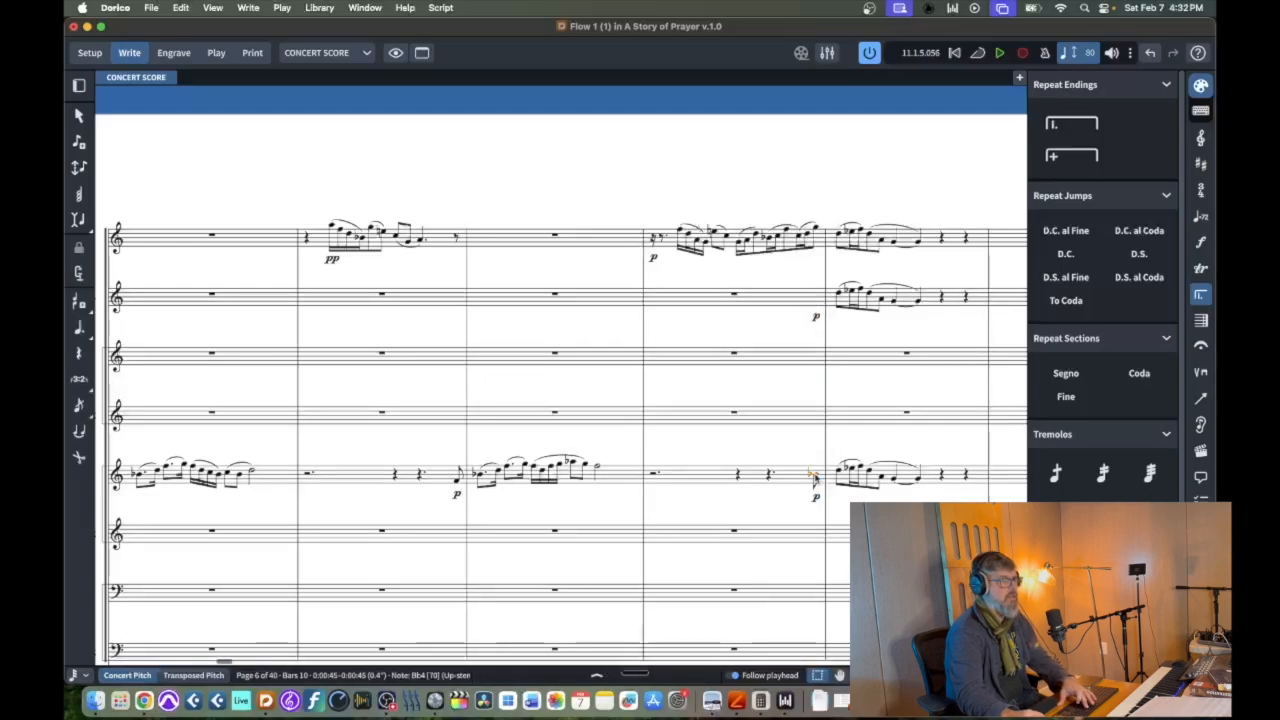
pyautogui.press('Delete')
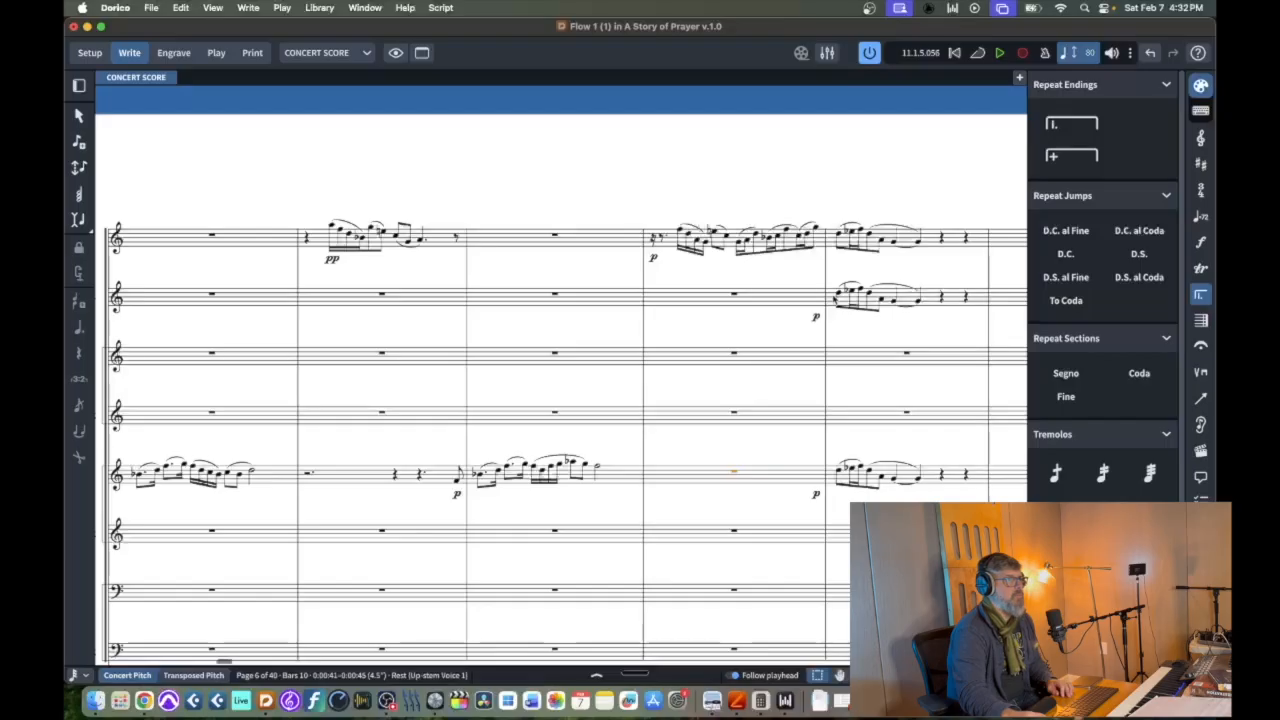
# Raise the Eb in bar 11 to E natural in the first flute and in the staff directly below it
pyautogui.click(840, 236)
pyautogui.click(851, 233)
pyautogui.keyDown('shift'); pyautogui.click(861, 232); pyautogui.keyUp('shift')
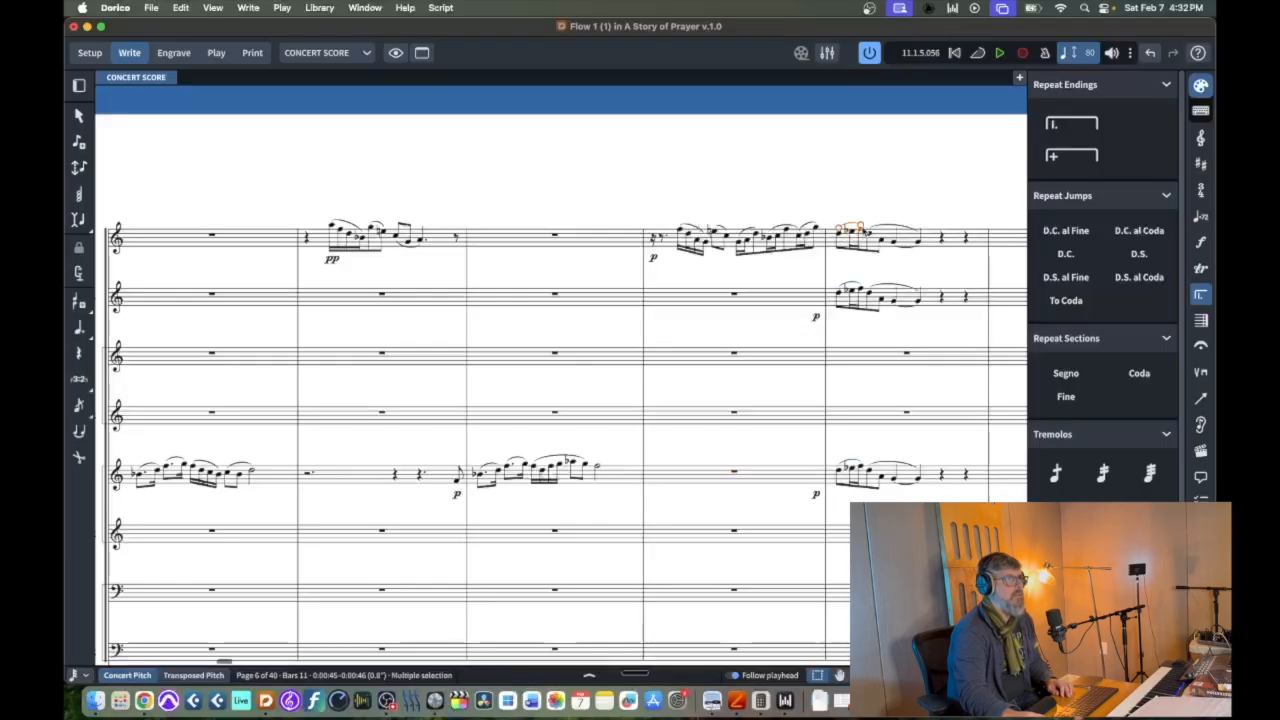
pyautogui.click(853, 233)
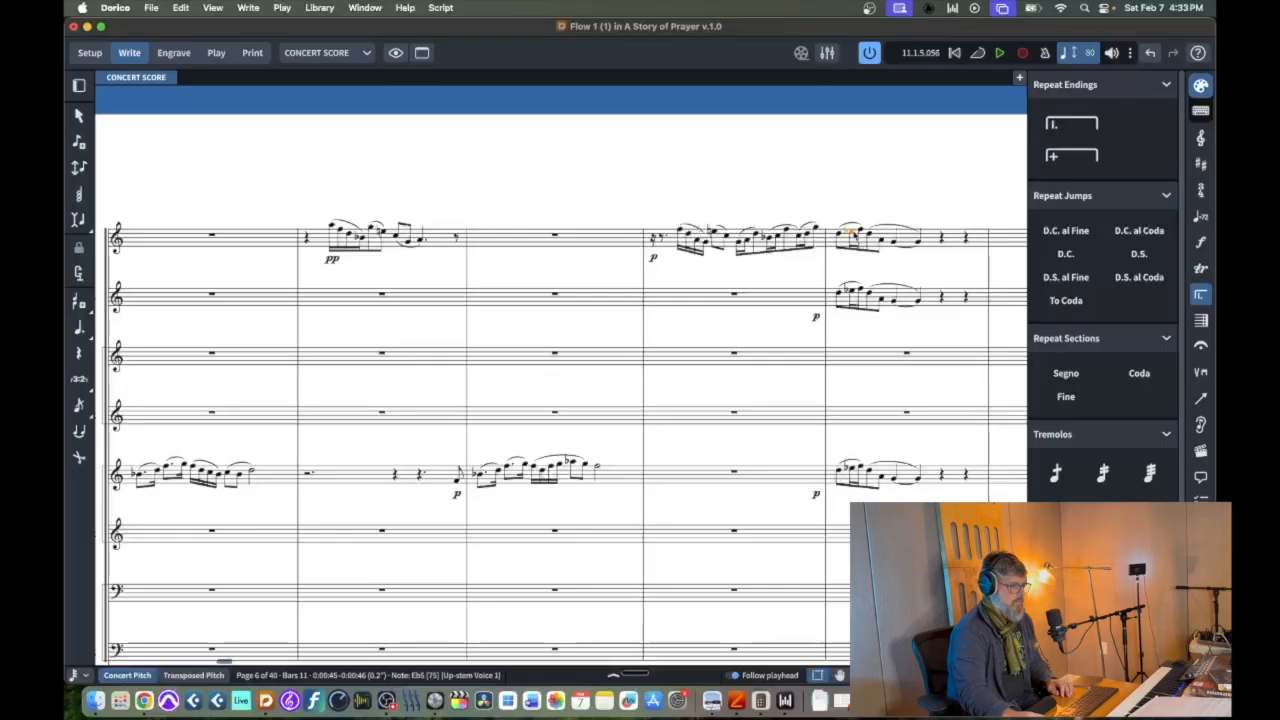
pyautogui.hotkey('alt', 'Up')
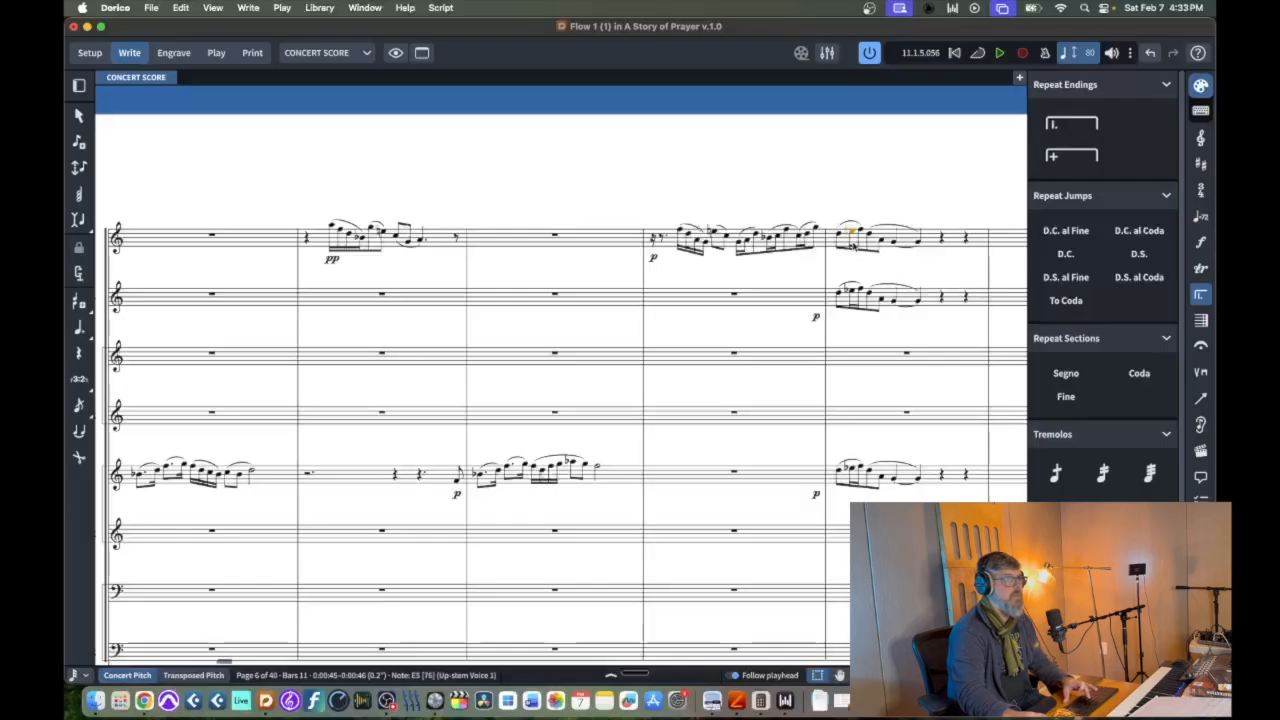
pyautogui.click(851, 291)
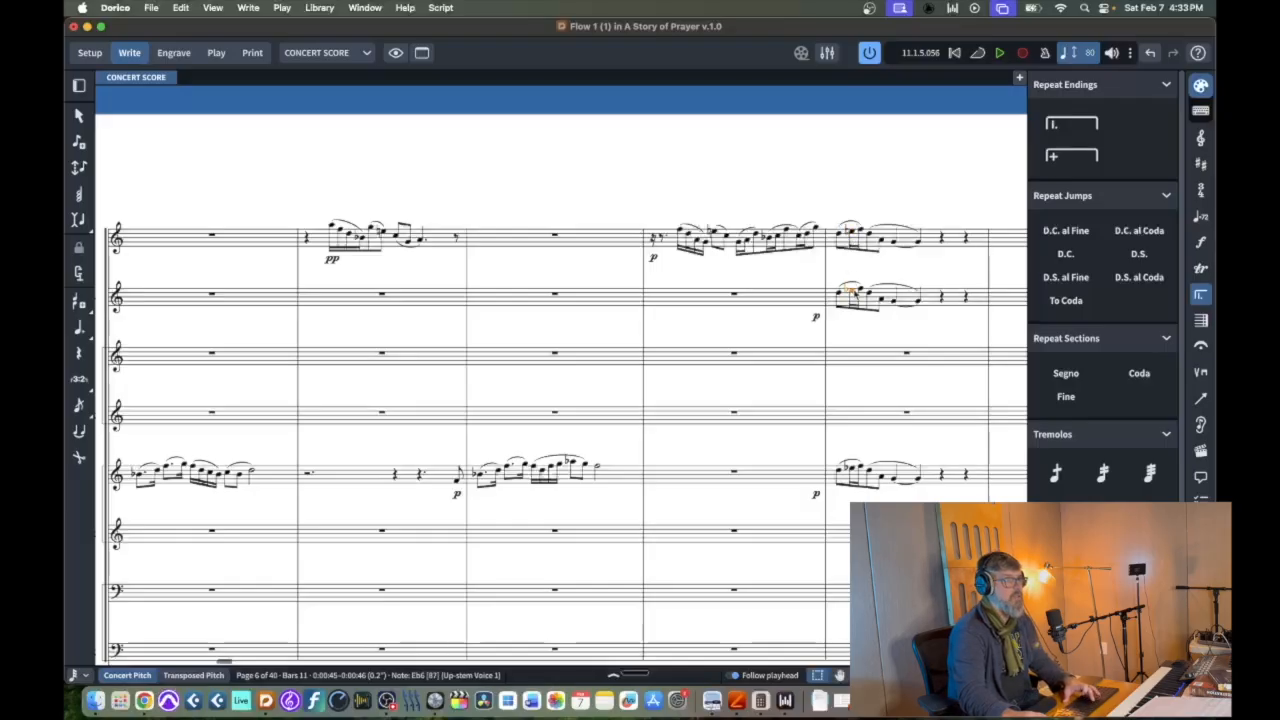
pyautogui.hotkey('alt', 'Up')
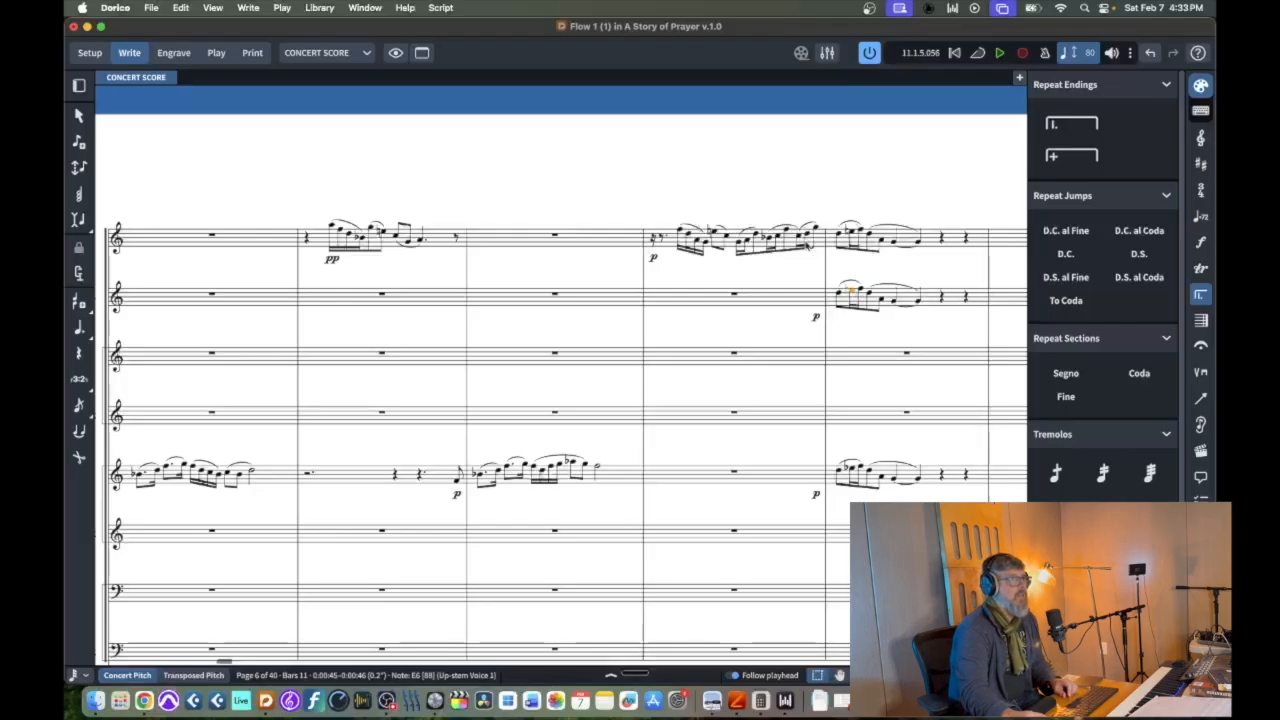
# Check the first flute's pitches note by note from the end of bar 10 through the held note in bar 11
pyautogui.click(810, 232)
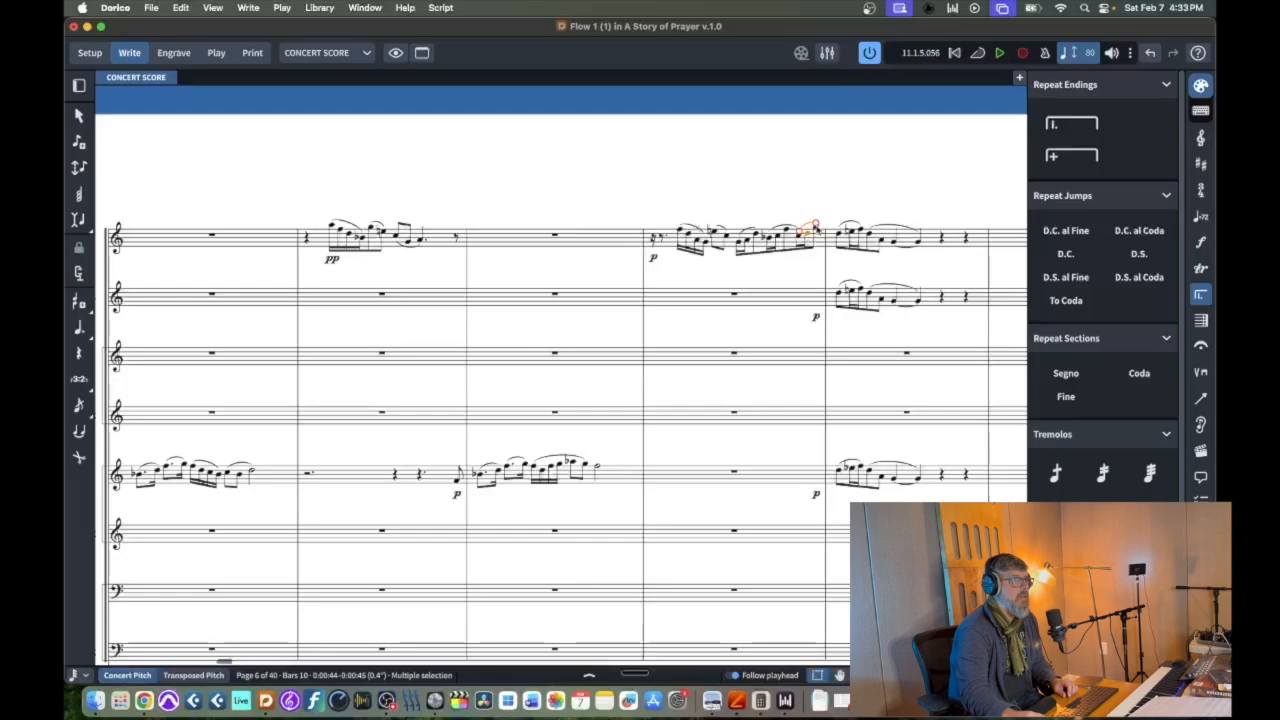
pyautogui.click(848, 232)
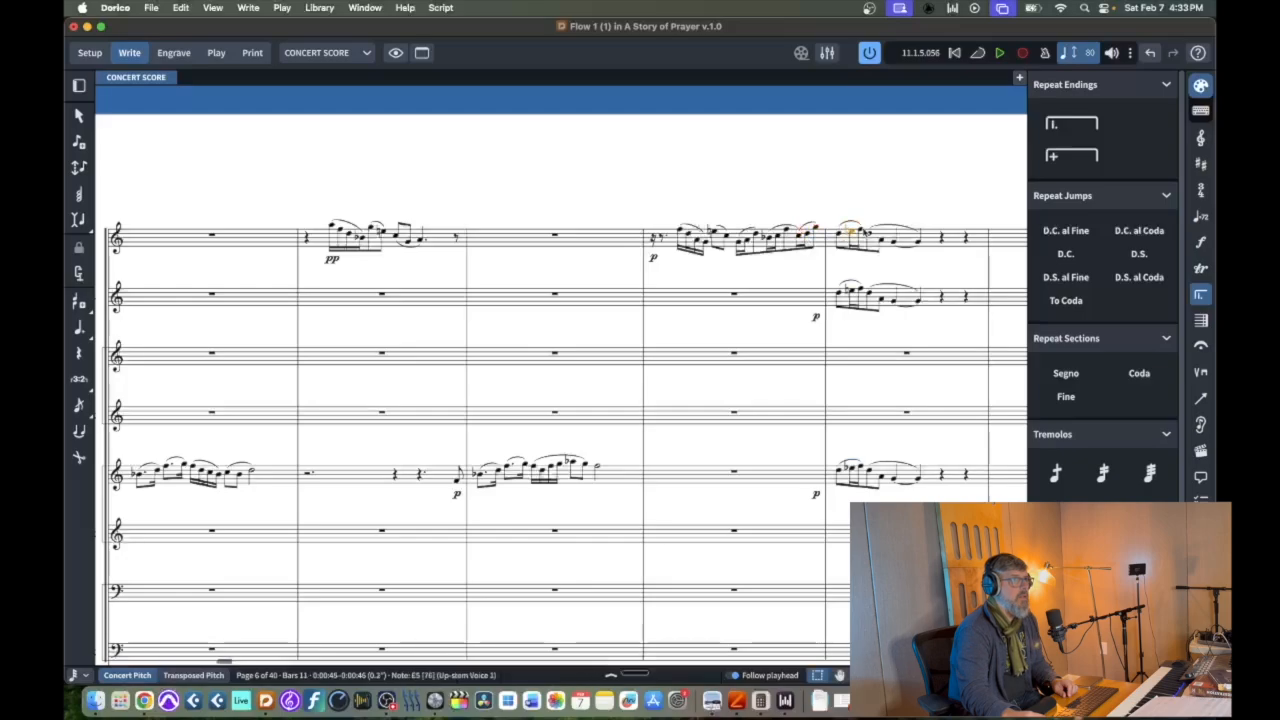
pyautogui.click(862, 229)
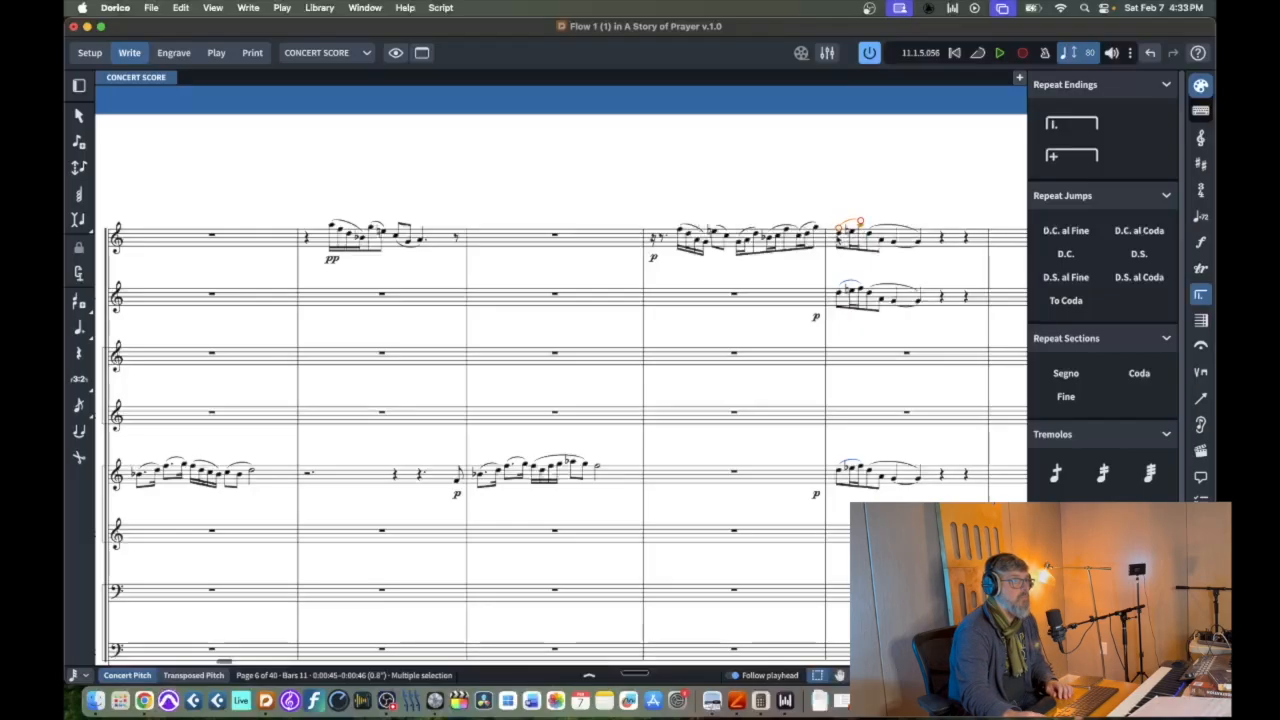
pyautogui.click(839, 234)
pyautogui.click(853, 233)
pyautogui.click(861, 227)
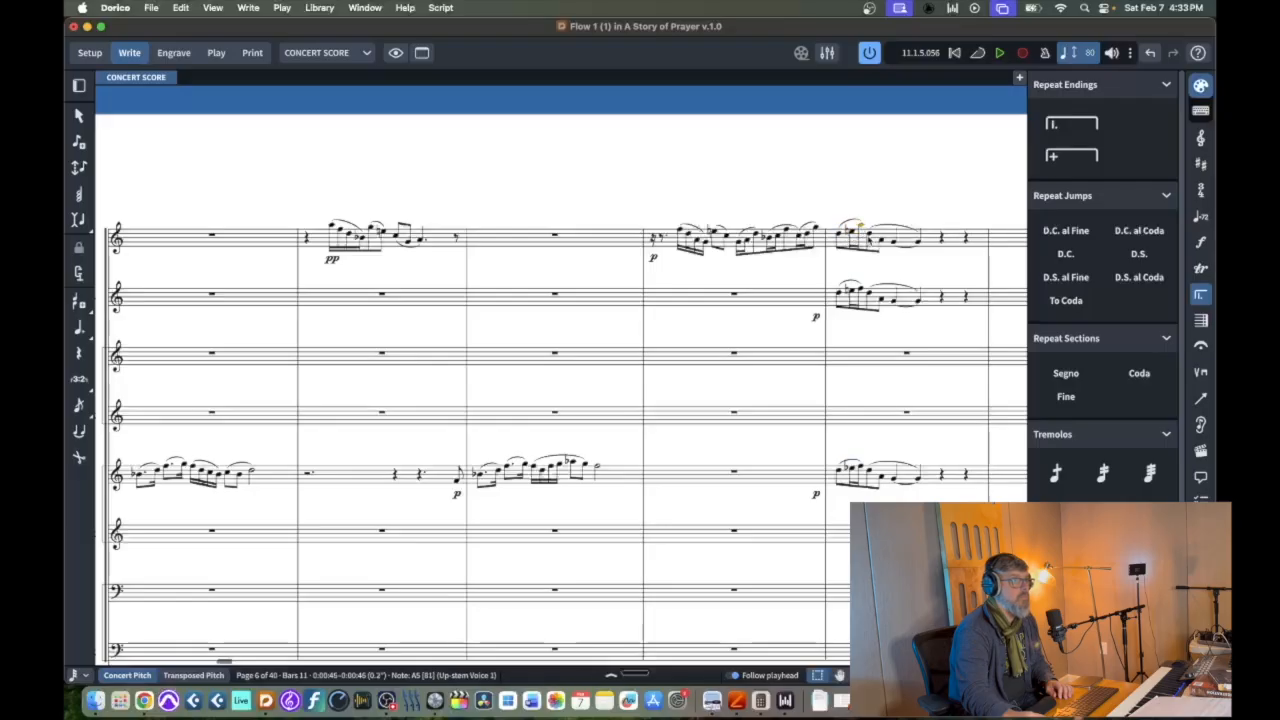
pyautogui.click(880, 241)
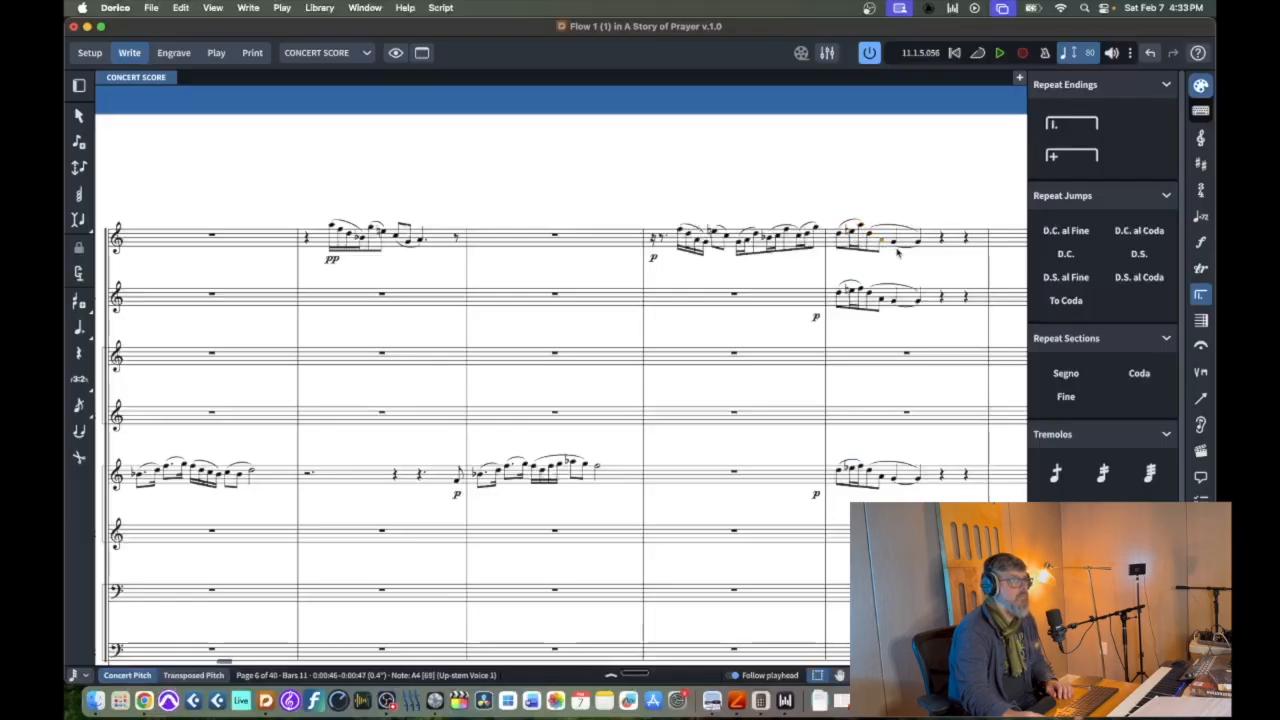
pyautogui.press('Right')
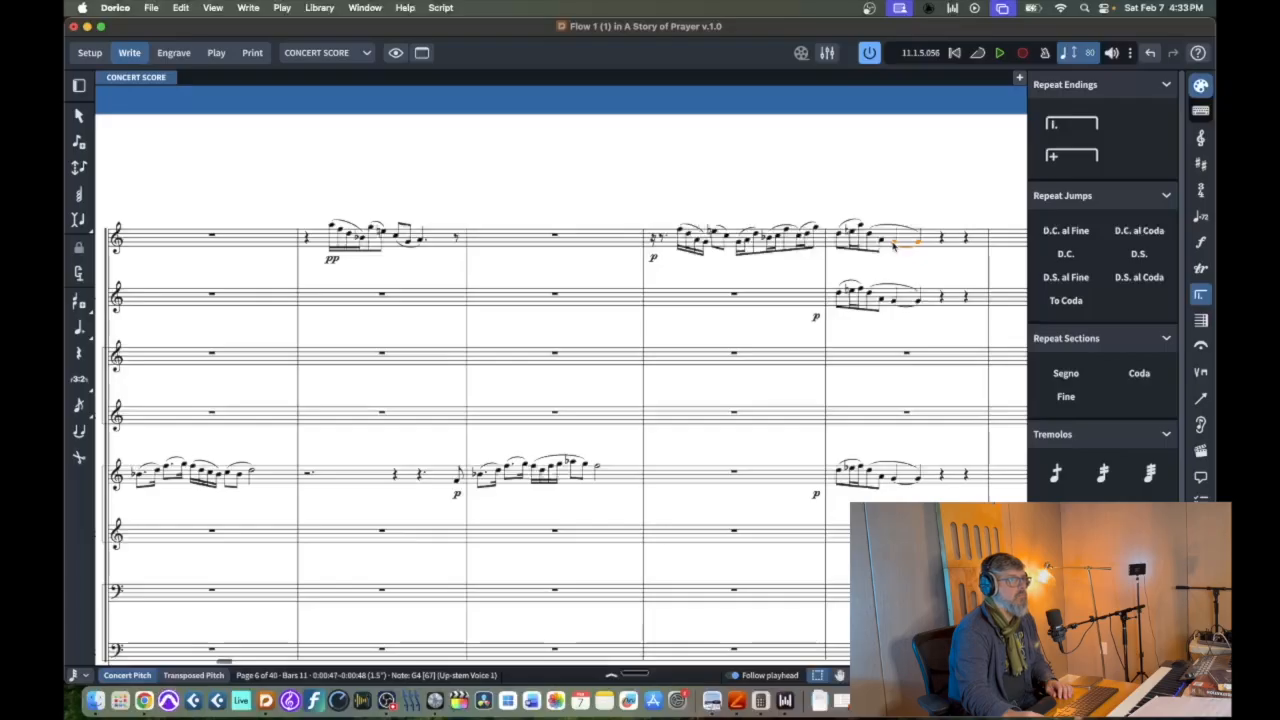
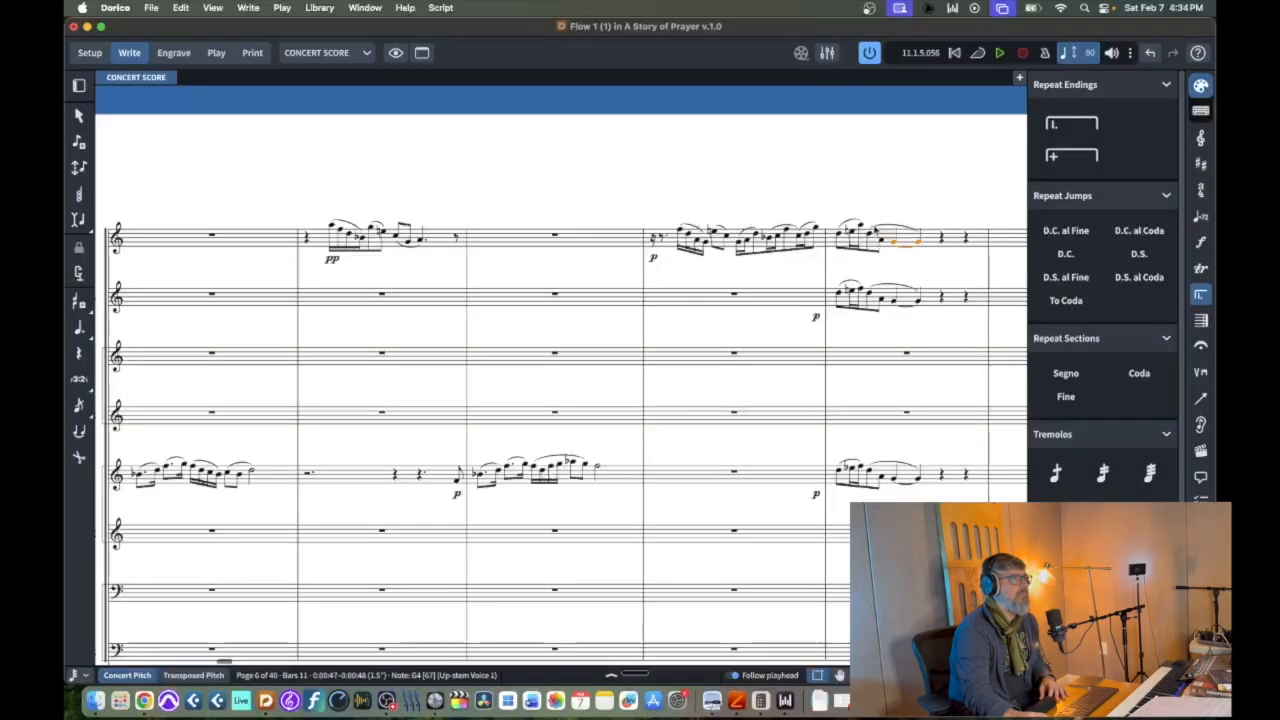
# Play back the passage from the first flute's opening rest in bar 10 into bar 11
pyautogui.doubleClick(655, 240)
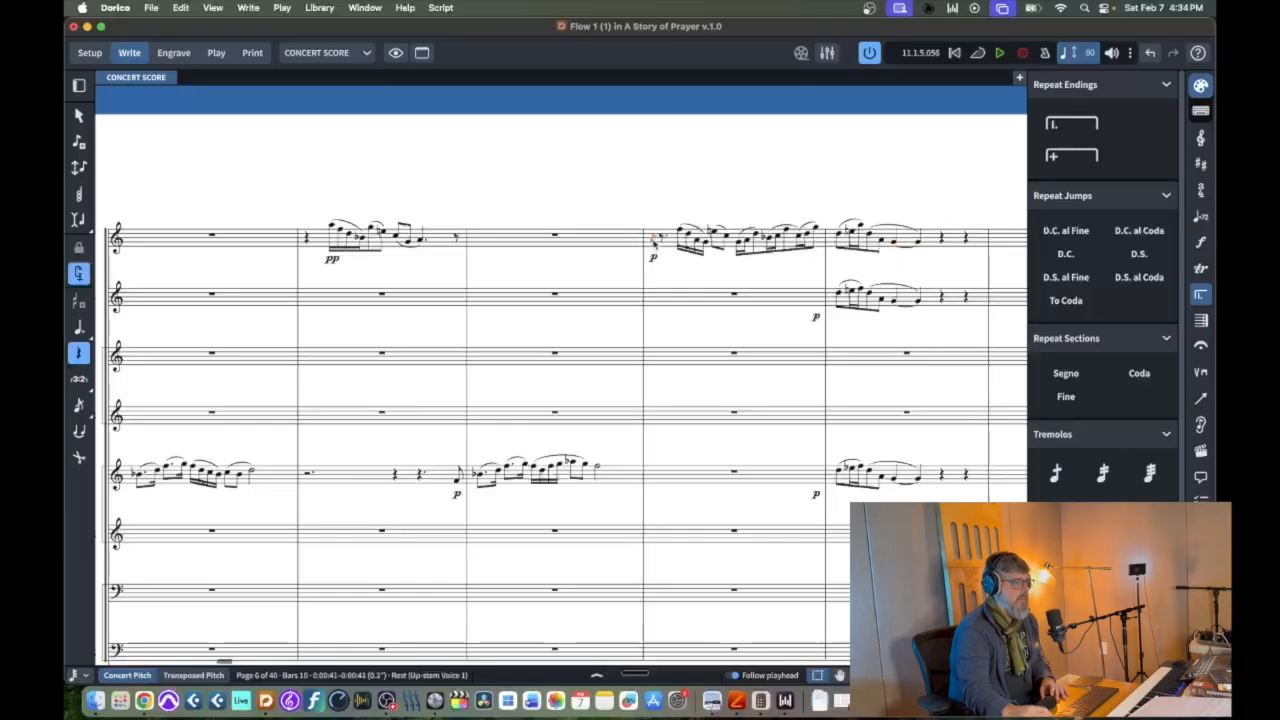
pyautogui.press('p')
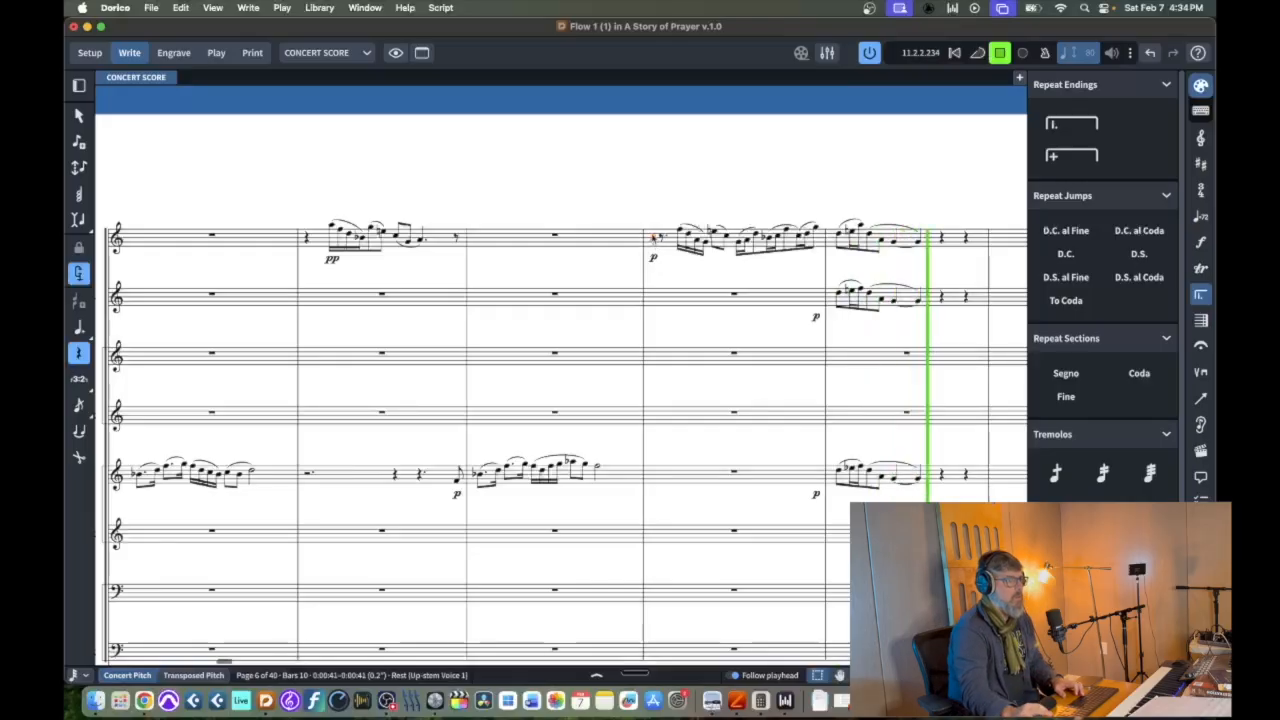
pyautogui.press('space')
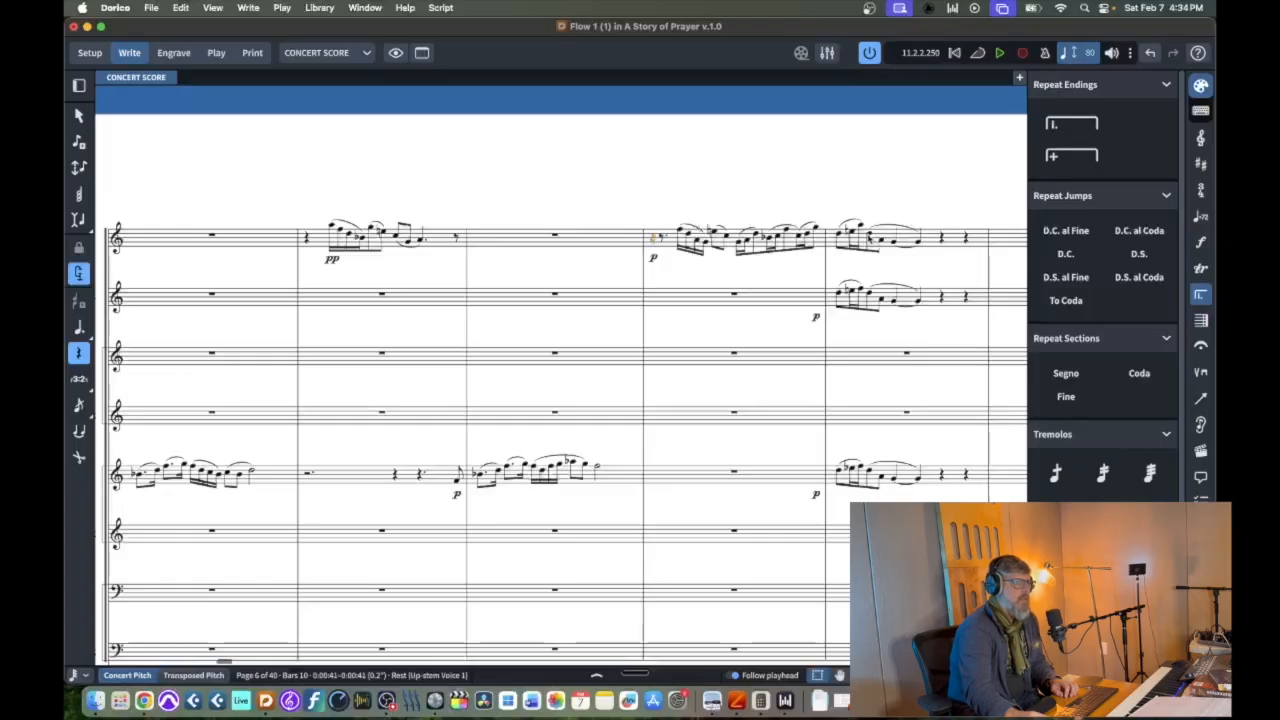
# Cut the whole bar 11 phrase from the first flute, the staff directly below it and the clarinet
pyautogui.click(869, 236)
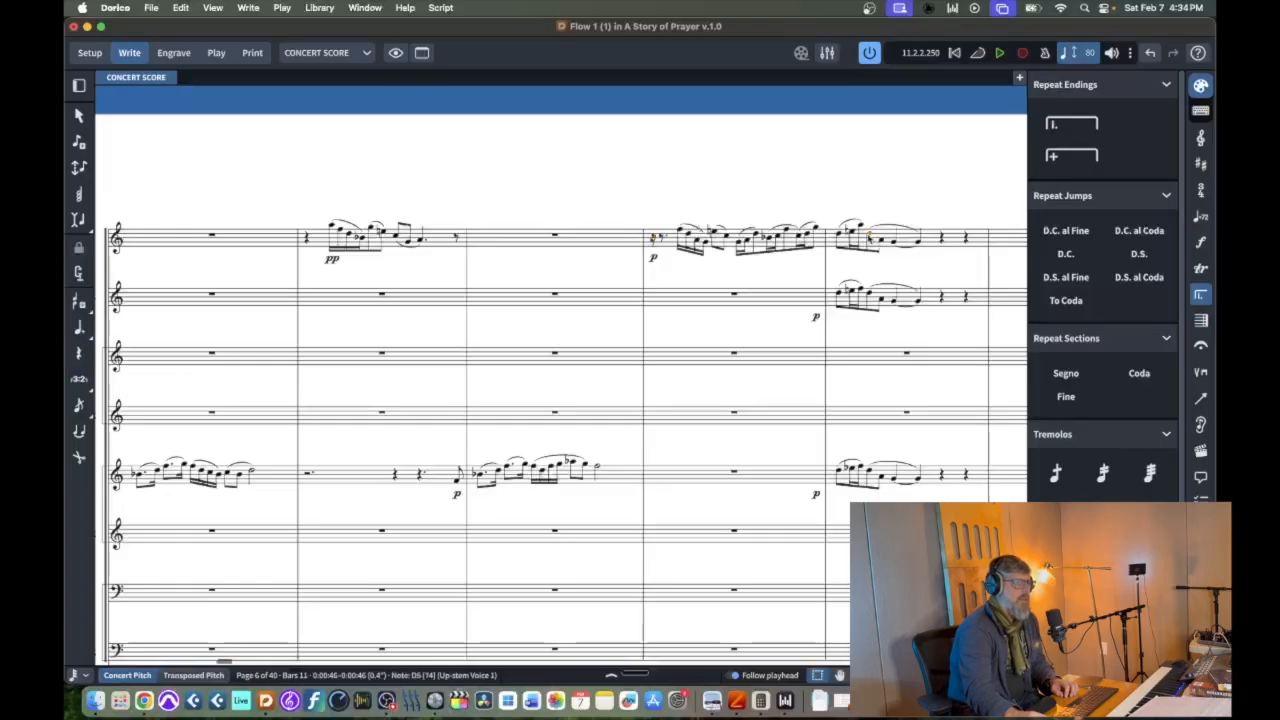
pyautogui.keyDown('shift'); pyautogui.click(918, 481); pyautogui.keyUp('shift')
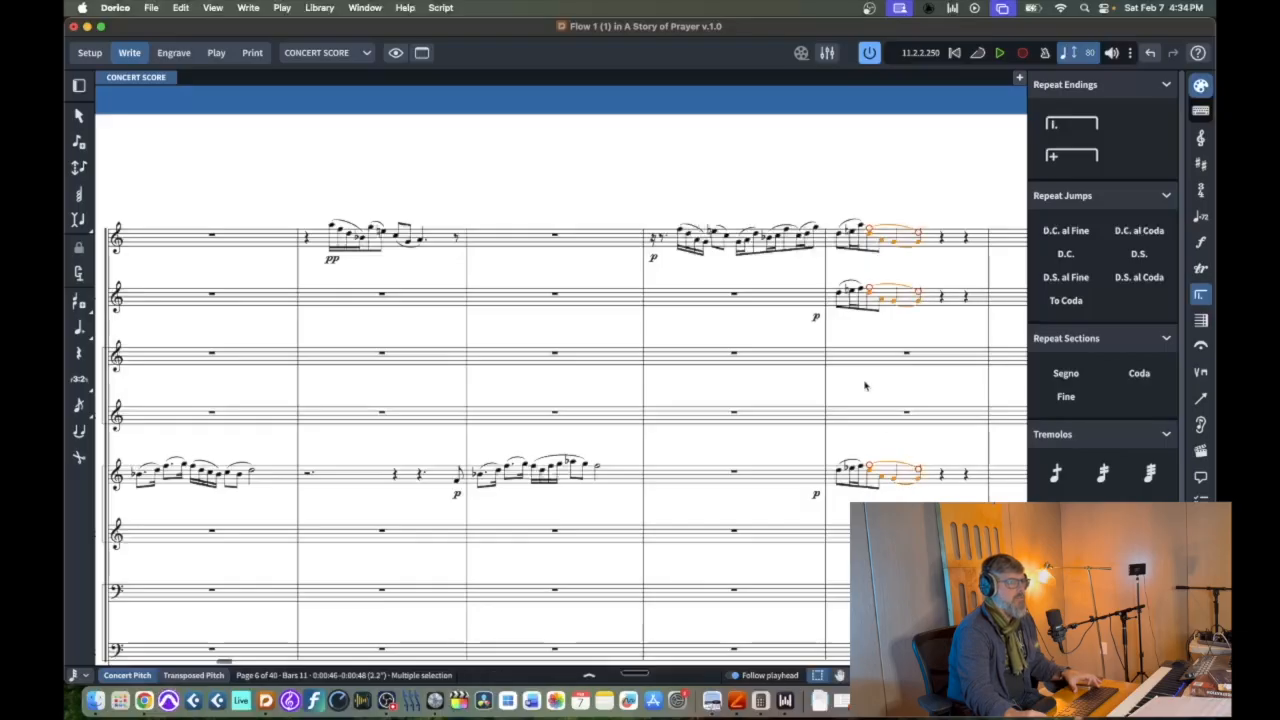
pyautogui.keyDown('shift'); pyautogui.click(840, 238); pyautogui.keyUp('shift')
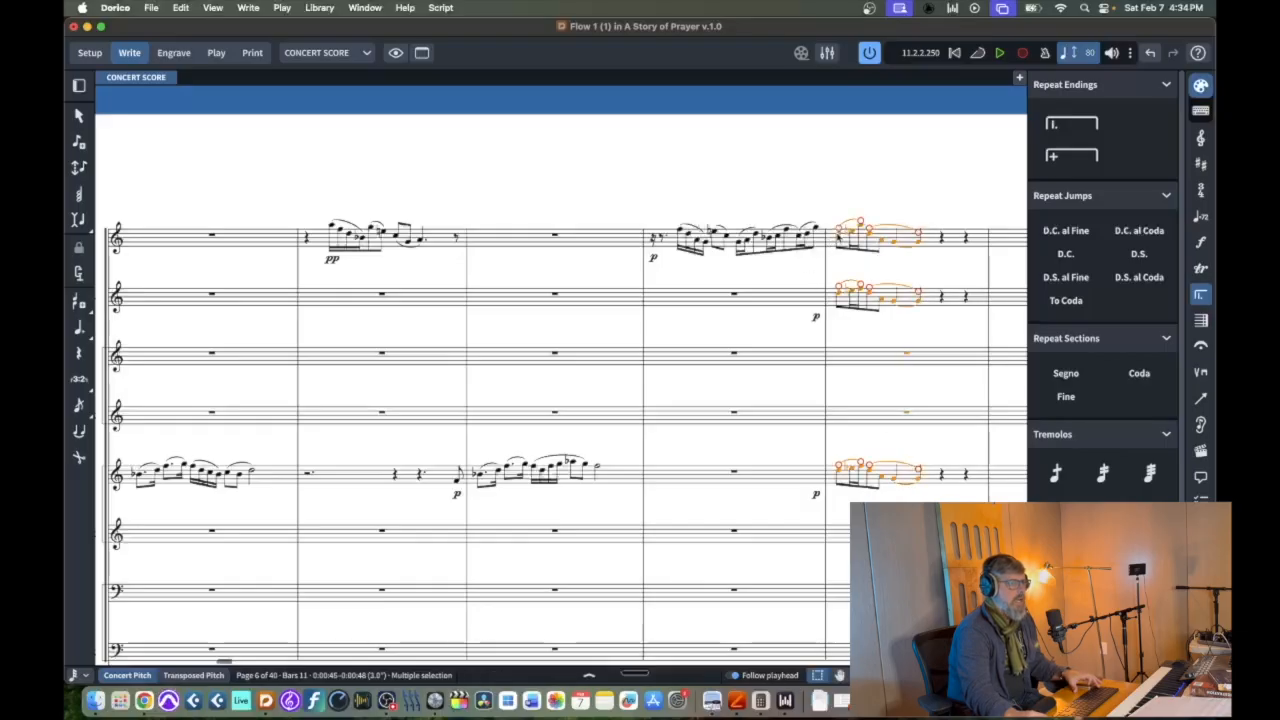
pyautogui.scroll(-5, 560, 375)
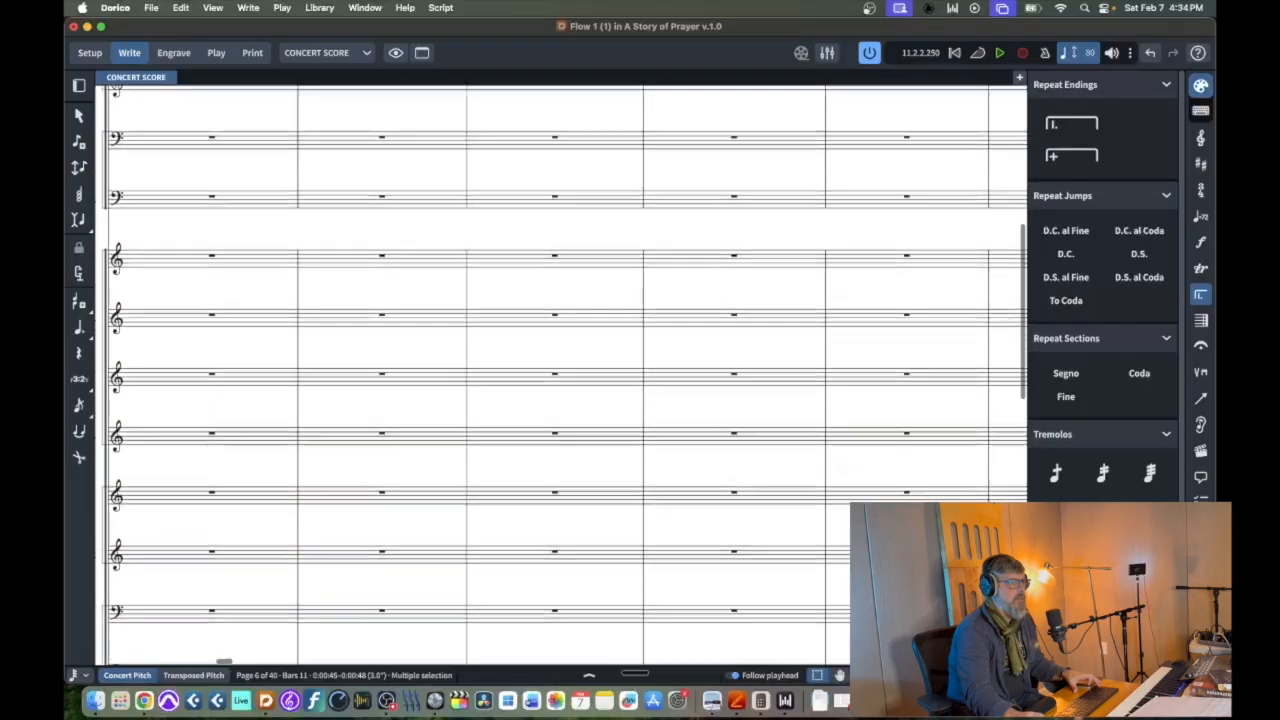
pyautogui.scroll(-10, 564, 375)
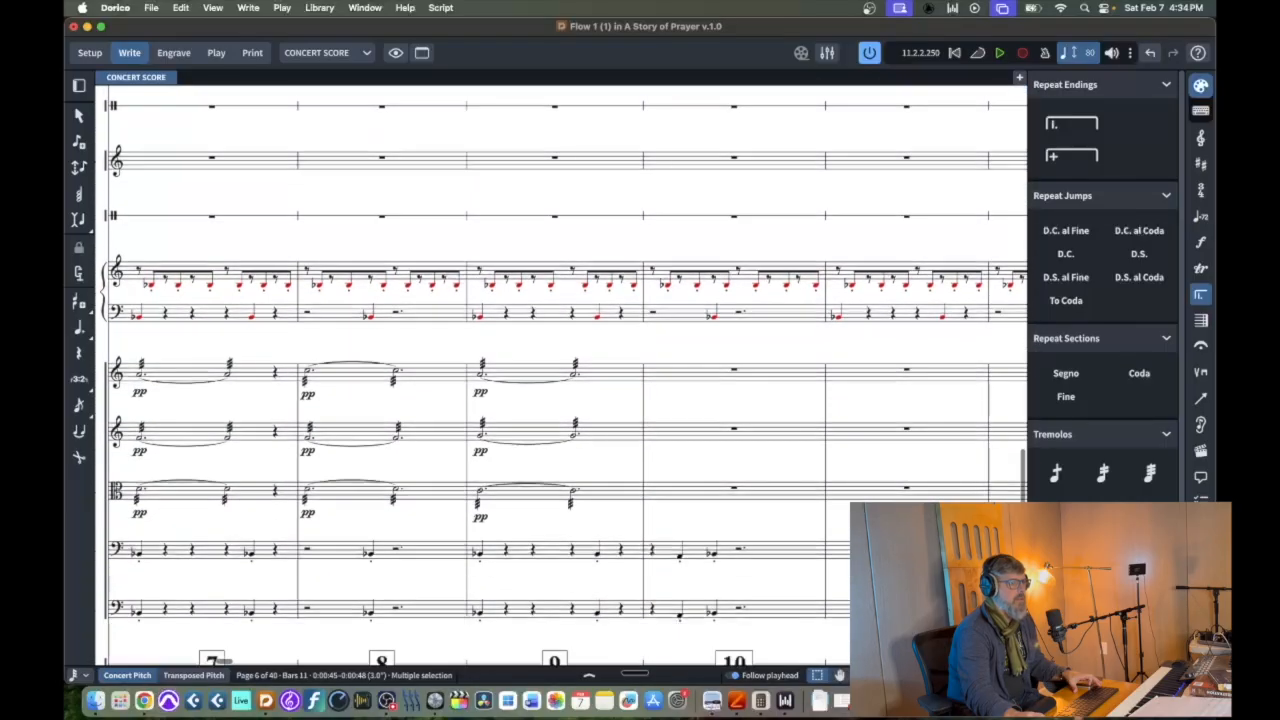
pyautogui.scroll(-10, 564, 375)
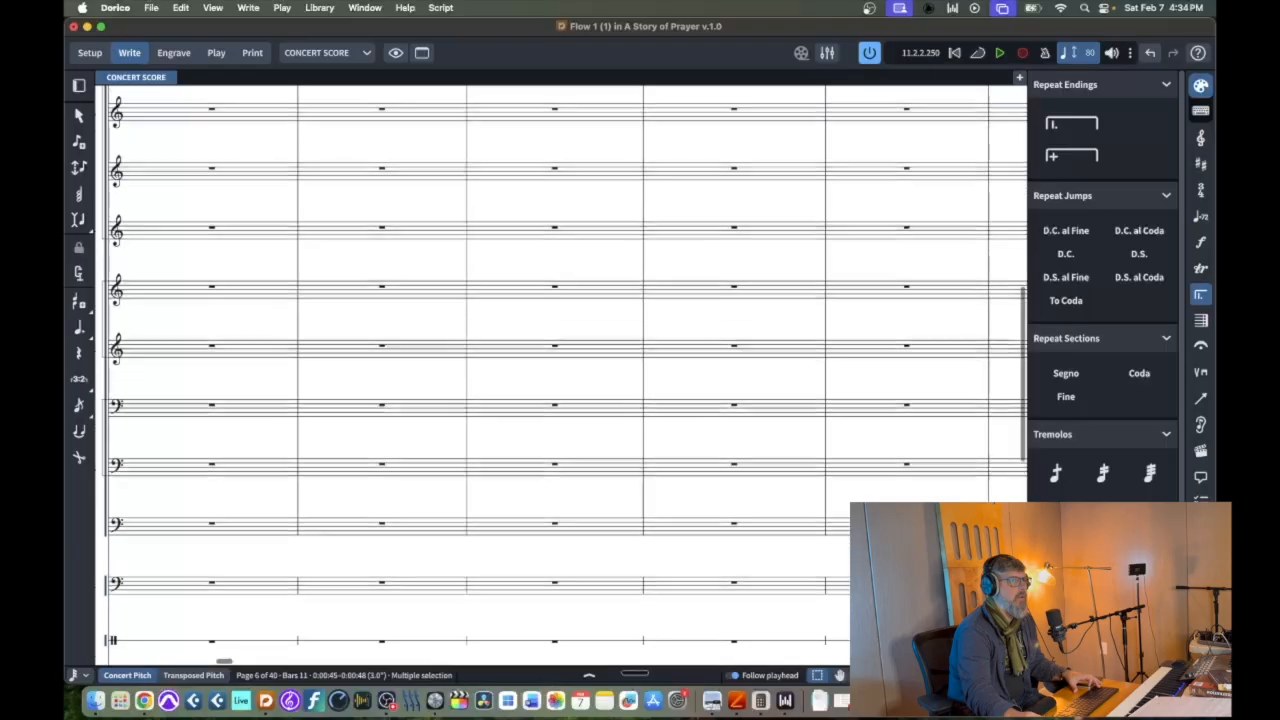
pyautogui.scroll(10, 564, 375)
pyautogui.scroll(2, 564, 375)
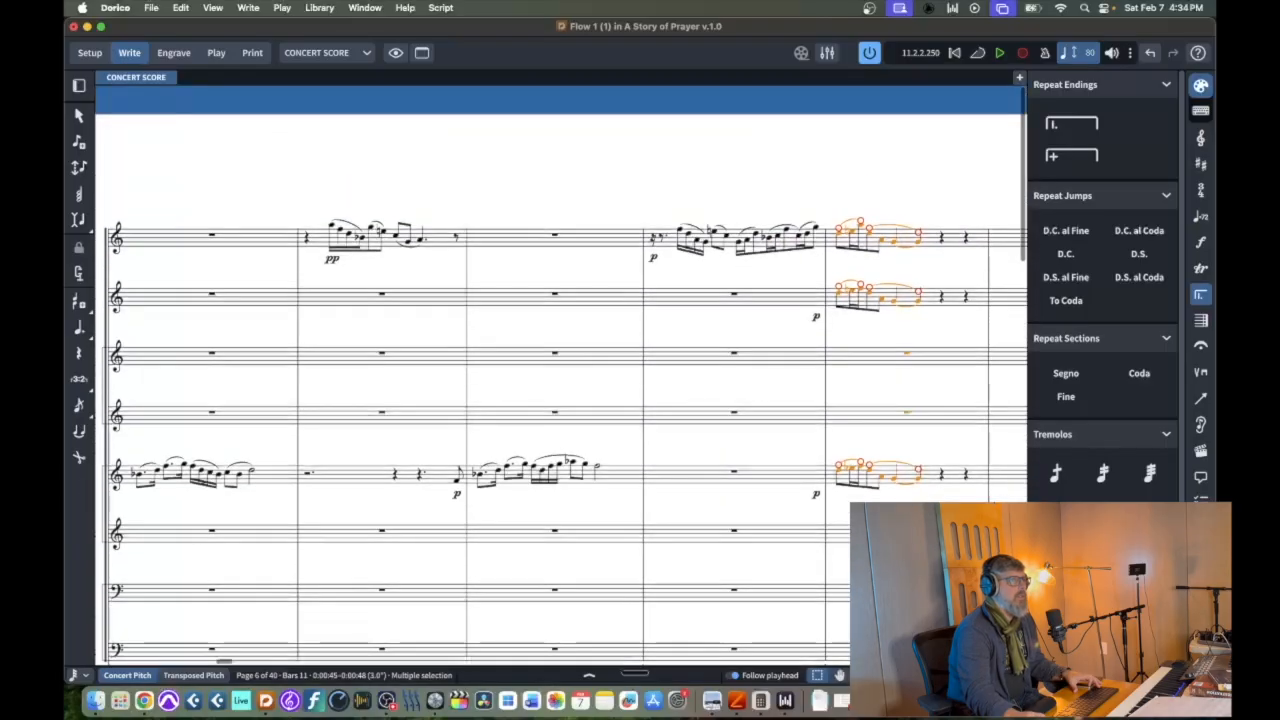
pyautogui.press('Delete')
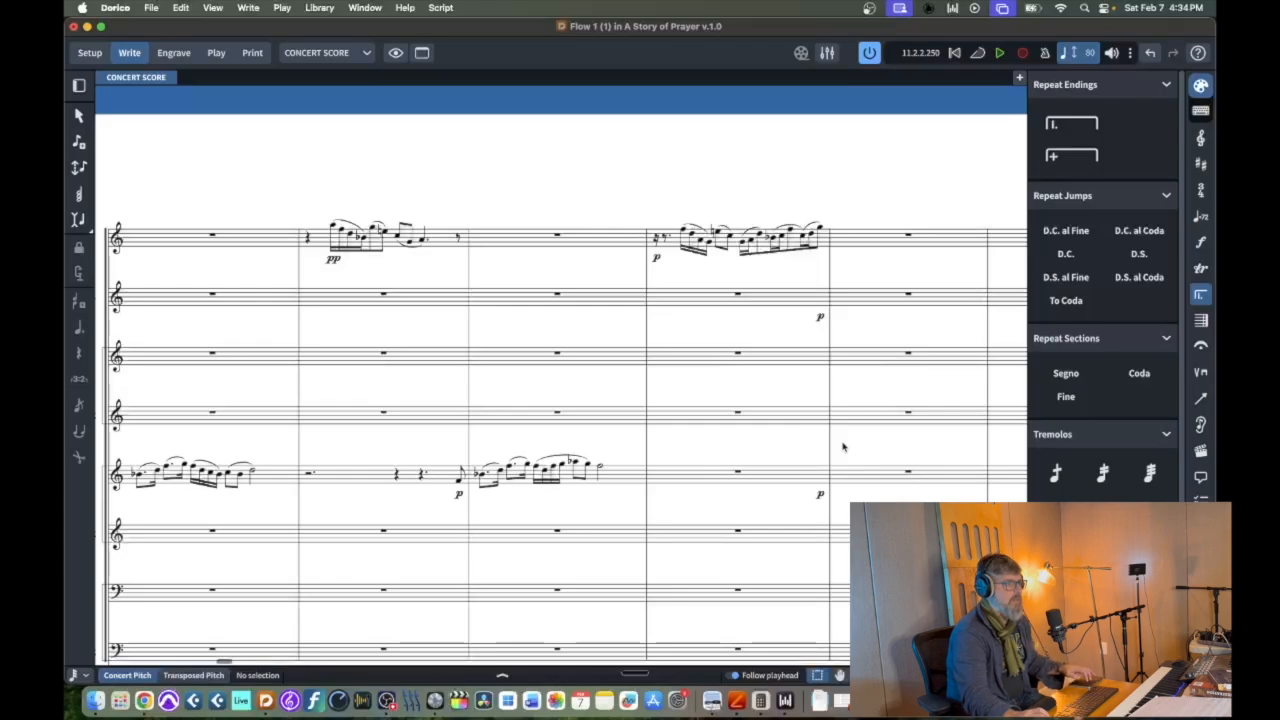
# Paste the cut woodwind phrase into bar 12, starting from the first flute
pyautogui.hscroll(5, 843, 447)
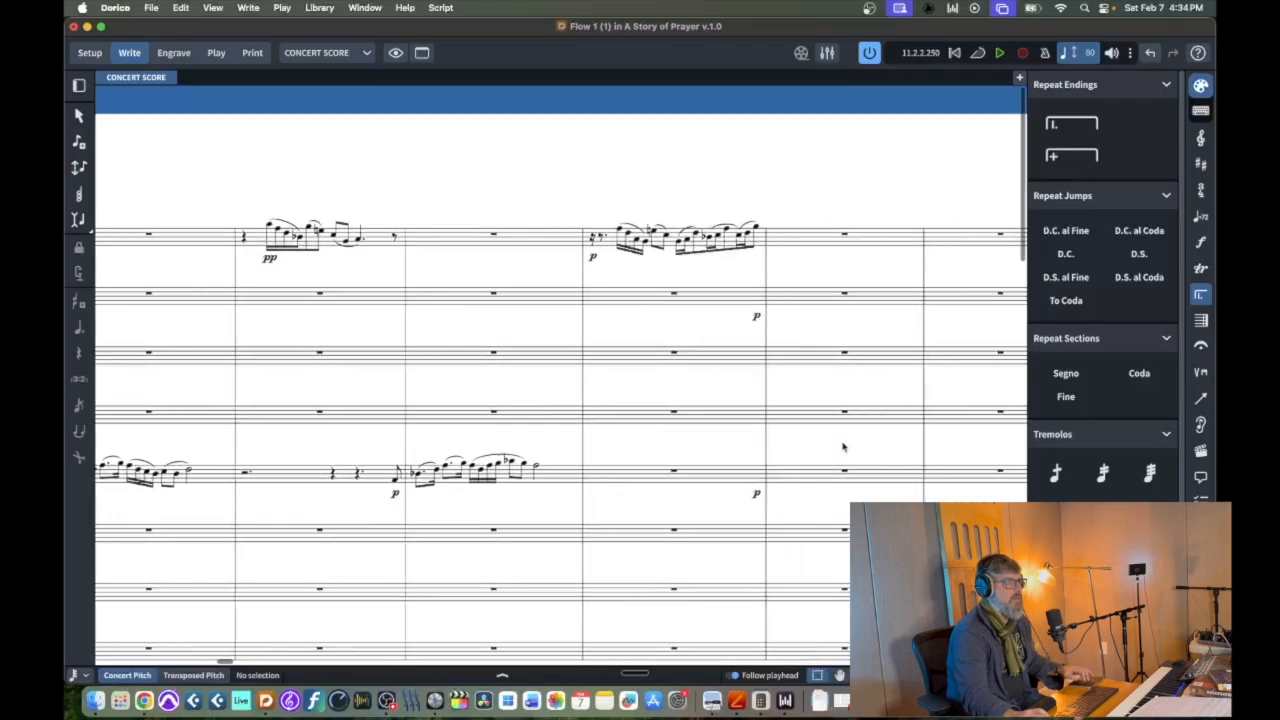
pyautogui.click(841, 236)
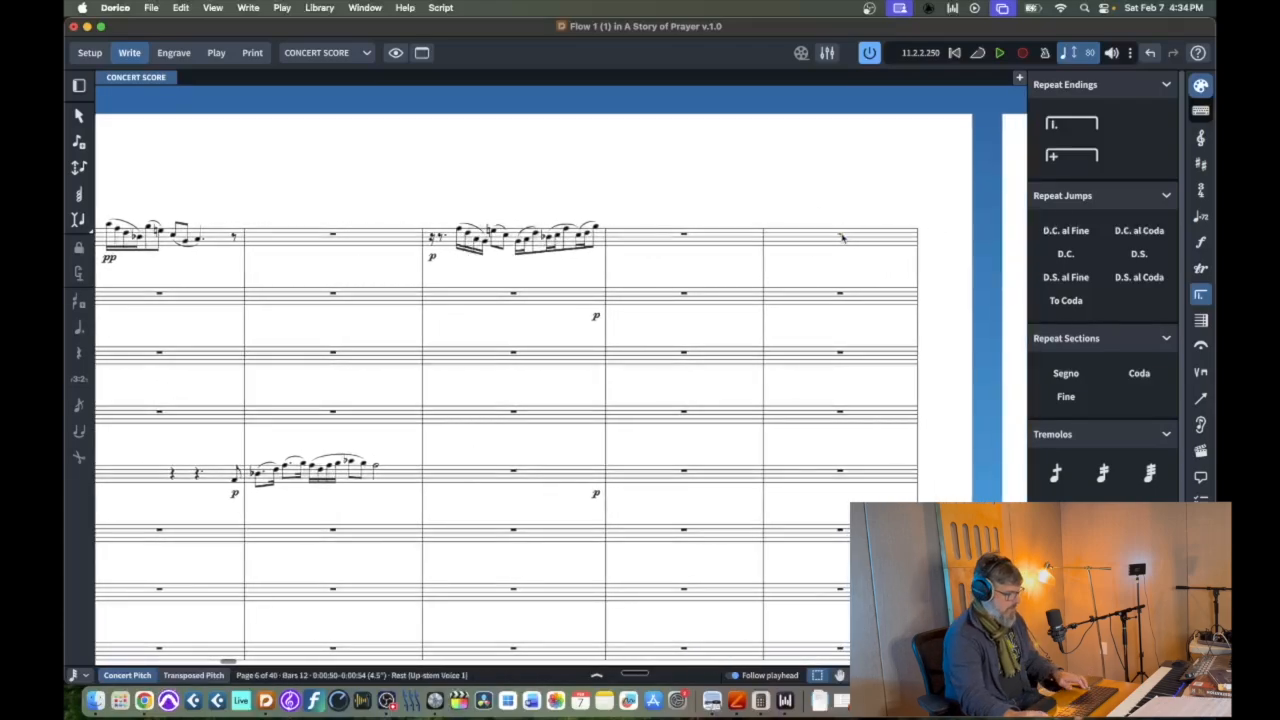
pyautogui.hotkey('ctrl', 'v')
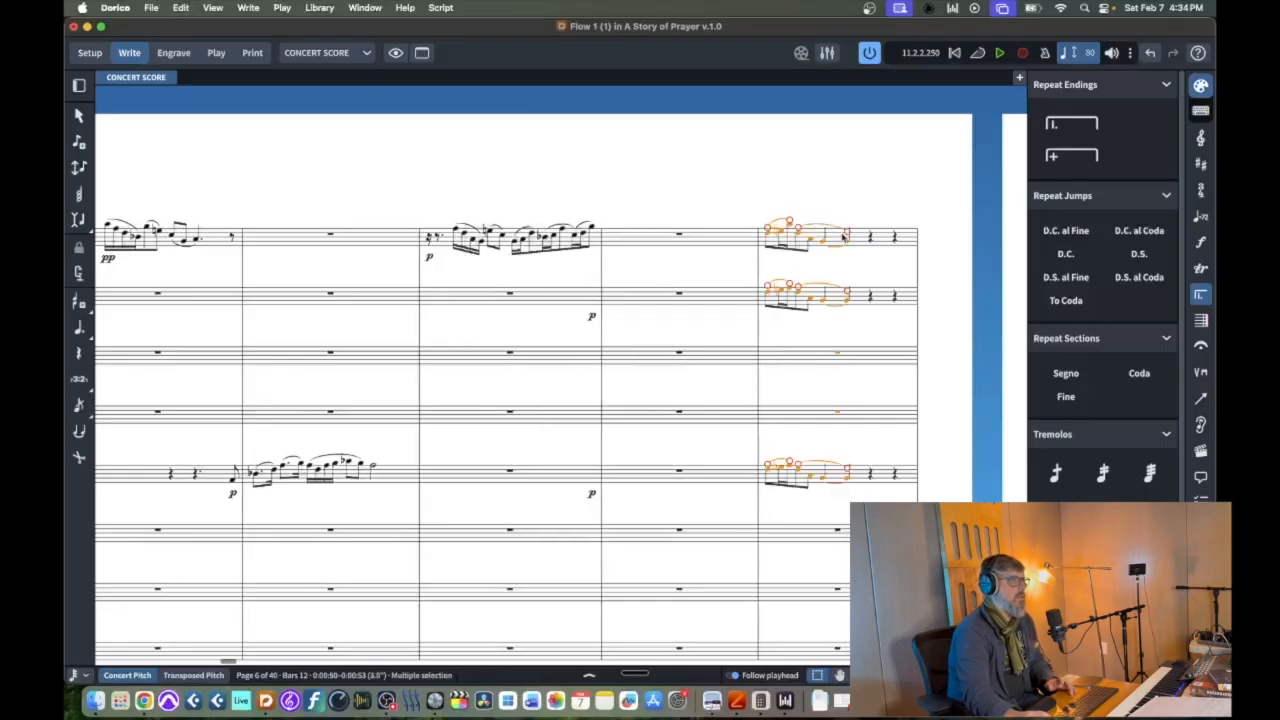
pyautogui.press('Escape')
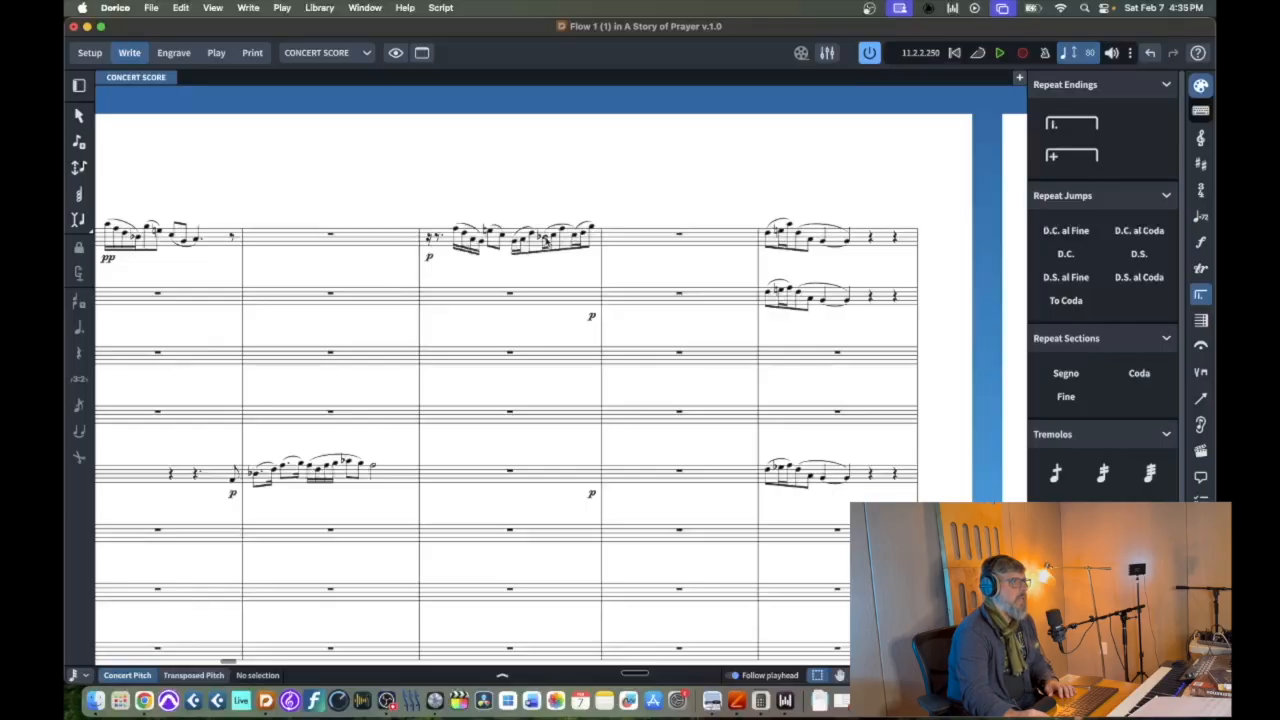
pyautogui.click(546, 238)
pyautogui.click(594, 228)
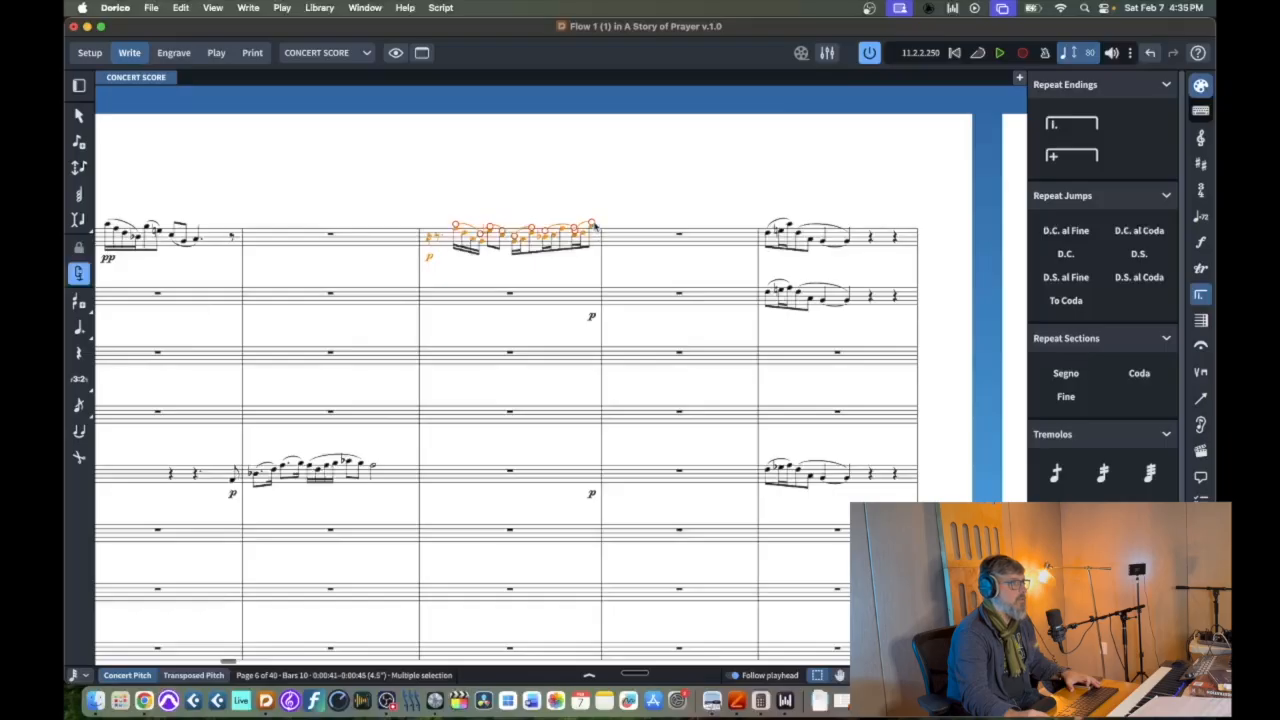
pyautogui.press('Escape')
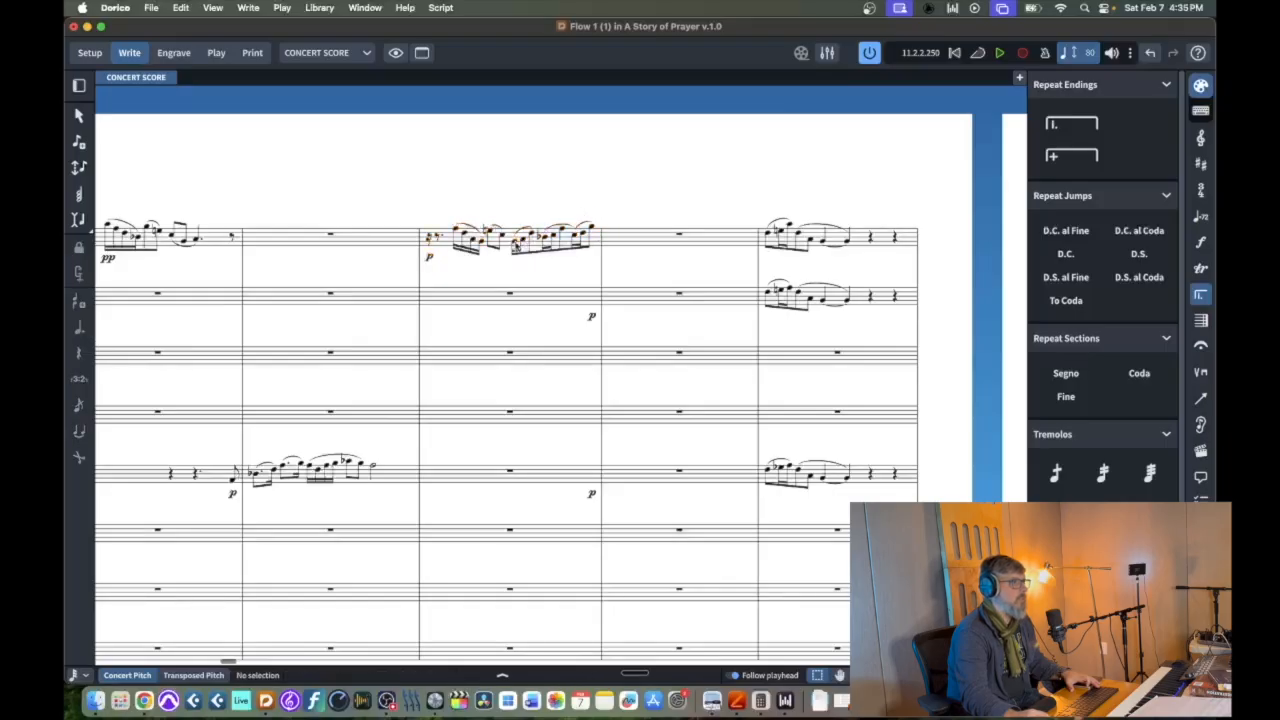
pyautogui.click(515, 246)
pyautogui.keyDown('shift'); pyautogui.click(593, 229); pyautogui.keyUp('shift')
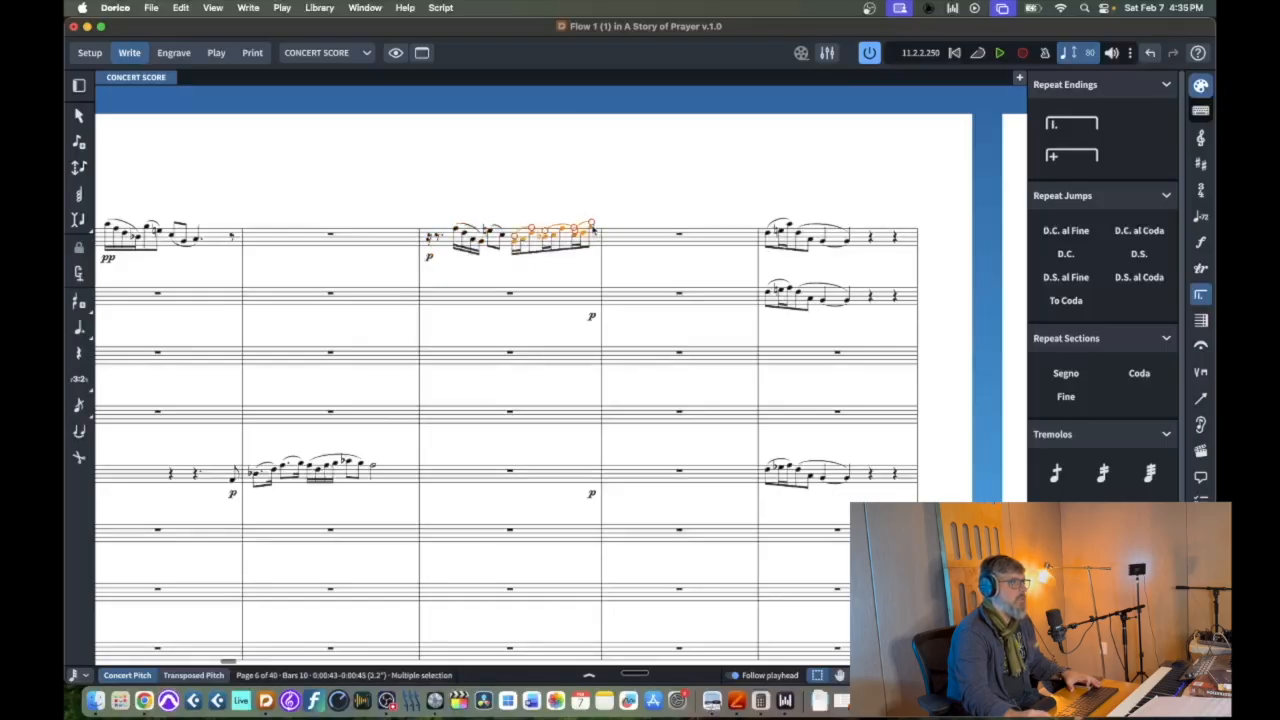
pyautogui.click(570, 204)
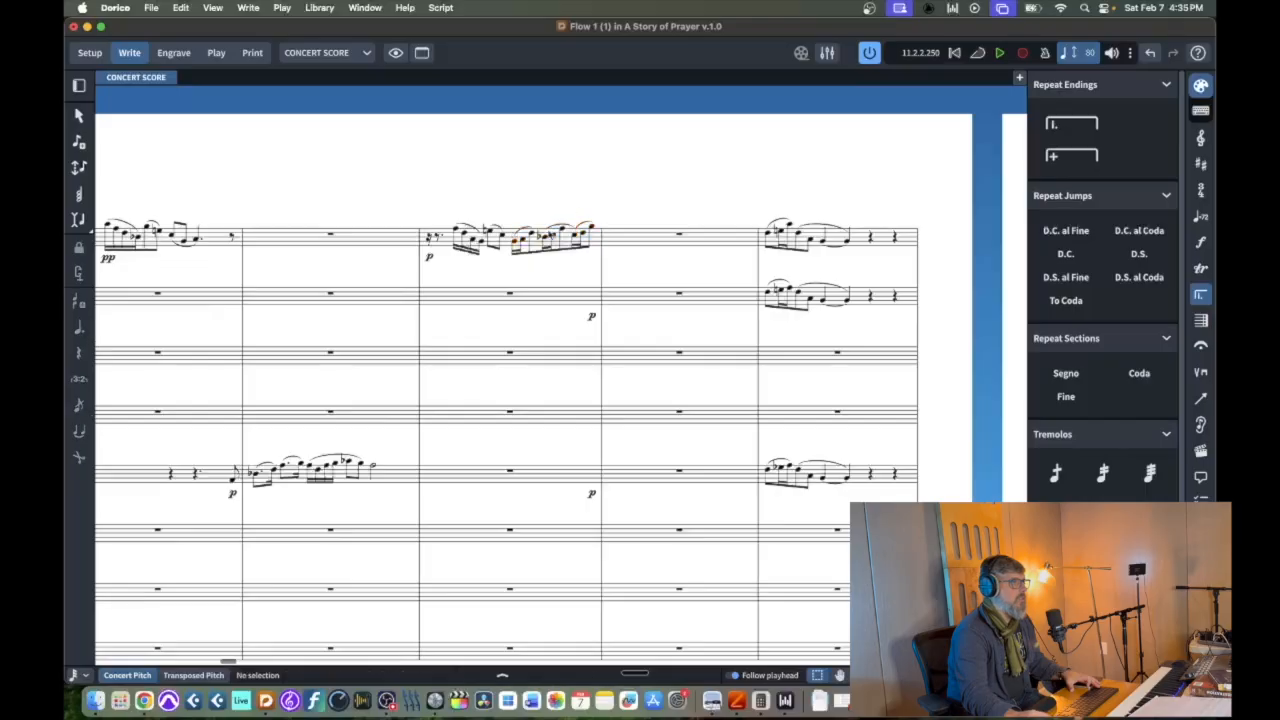
# Copy the closing notes of the first flute's bar 10, from the Bb onward, to the start of bar 11
pyautogui.click(515, 241)
pyautogui.keyDown('shift'); pyautogui.click(593, 228); pyautogui.keyUp('shift')
pyautogui.hotkey('shift', 'Right')
pyautogui.hotkey('shift', 'Right')
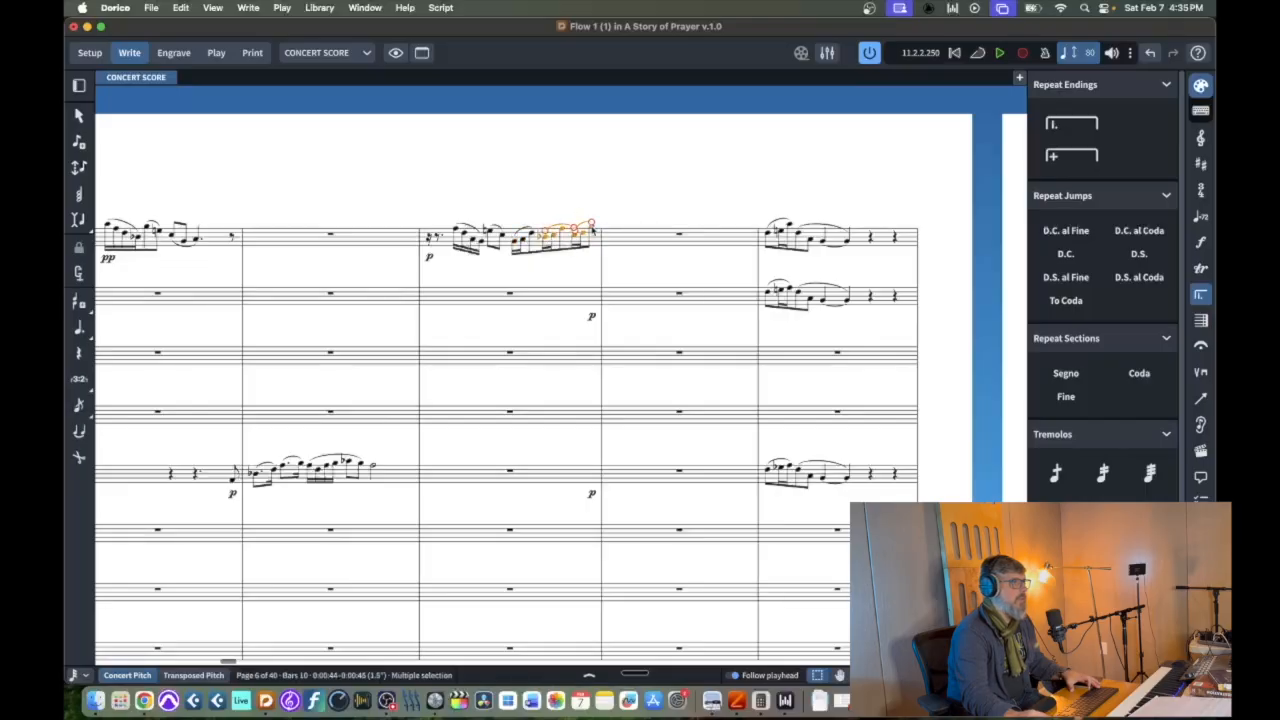
pyautogui.click(680, 236)
pyautogui.press('super+v')
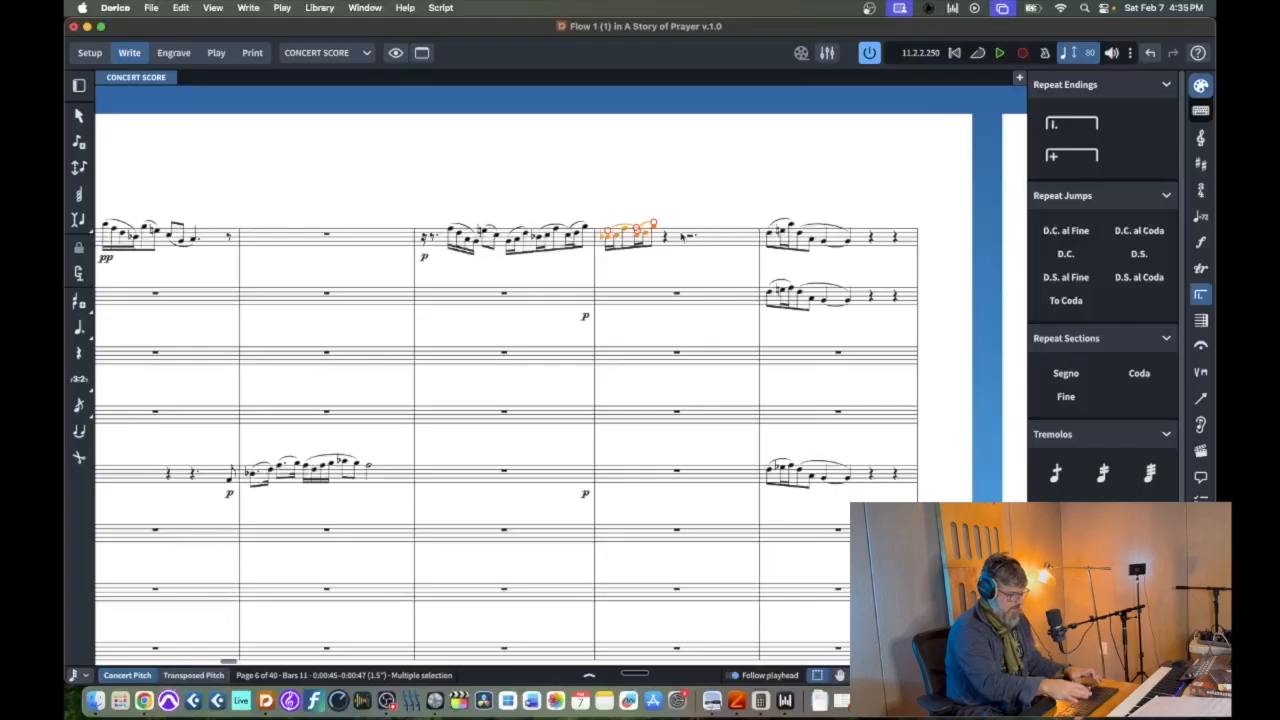
# Try transposing the copied bar 11 flute figure with T+3 and check the pitch of its first note
pyautogui.hotkey('shift', 'i')
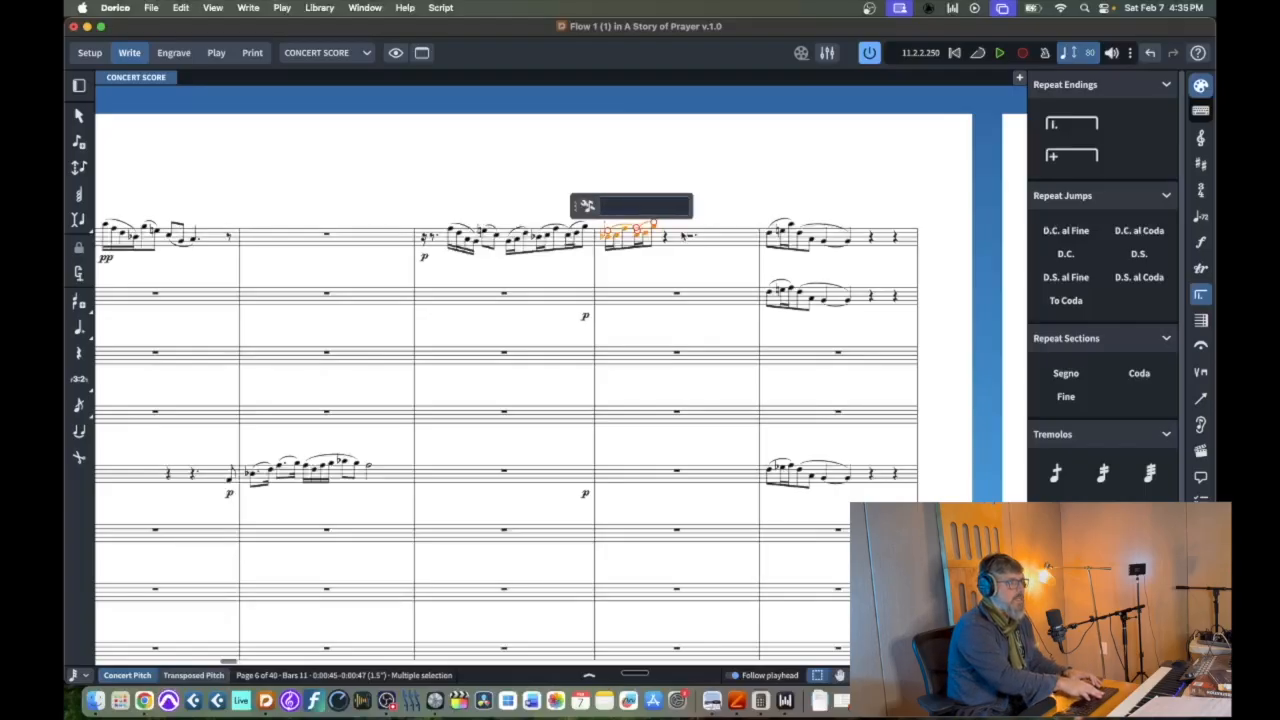
pyautogui.write('T')
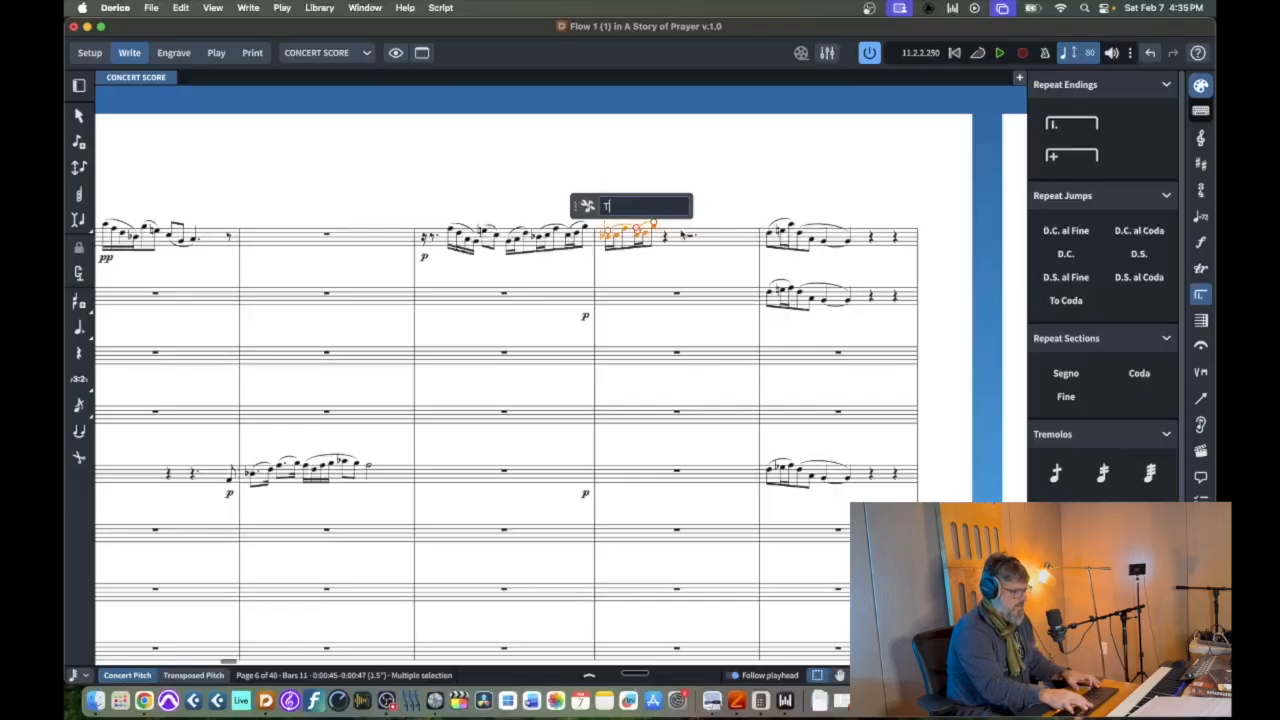
pyautogui.write('H')
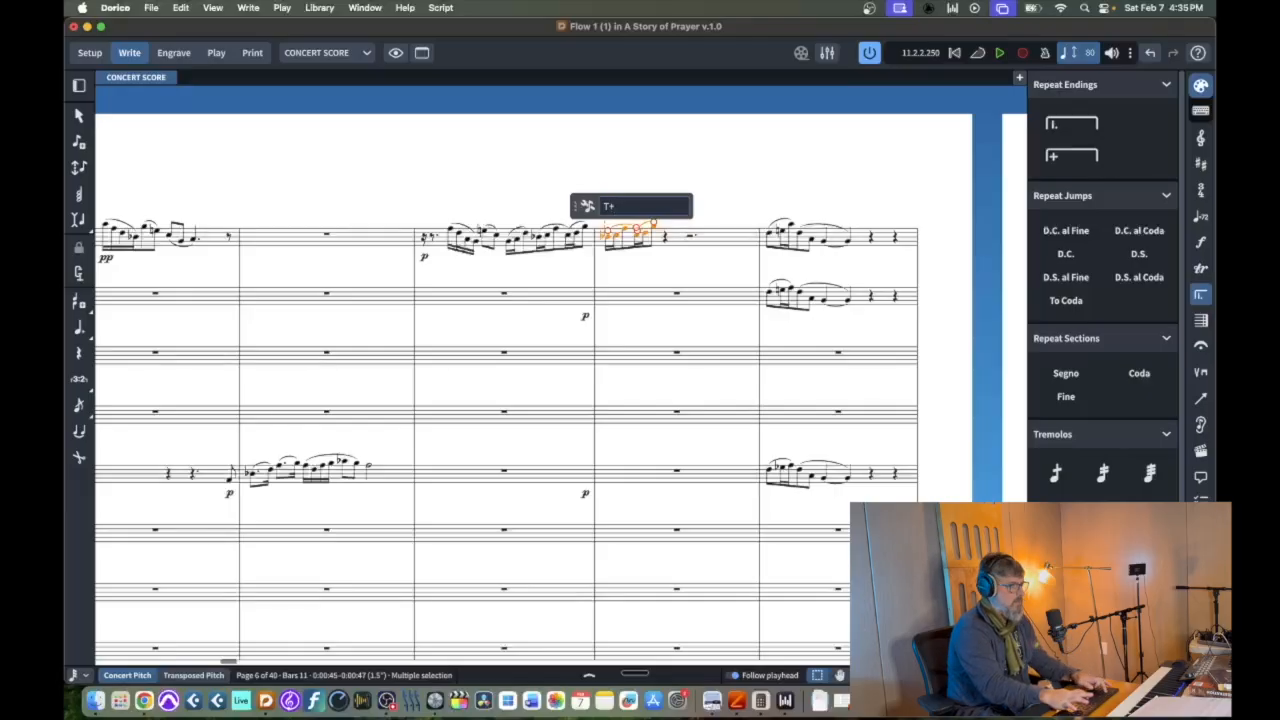
pyautogui.write('3')
pyautogui.press('Return')
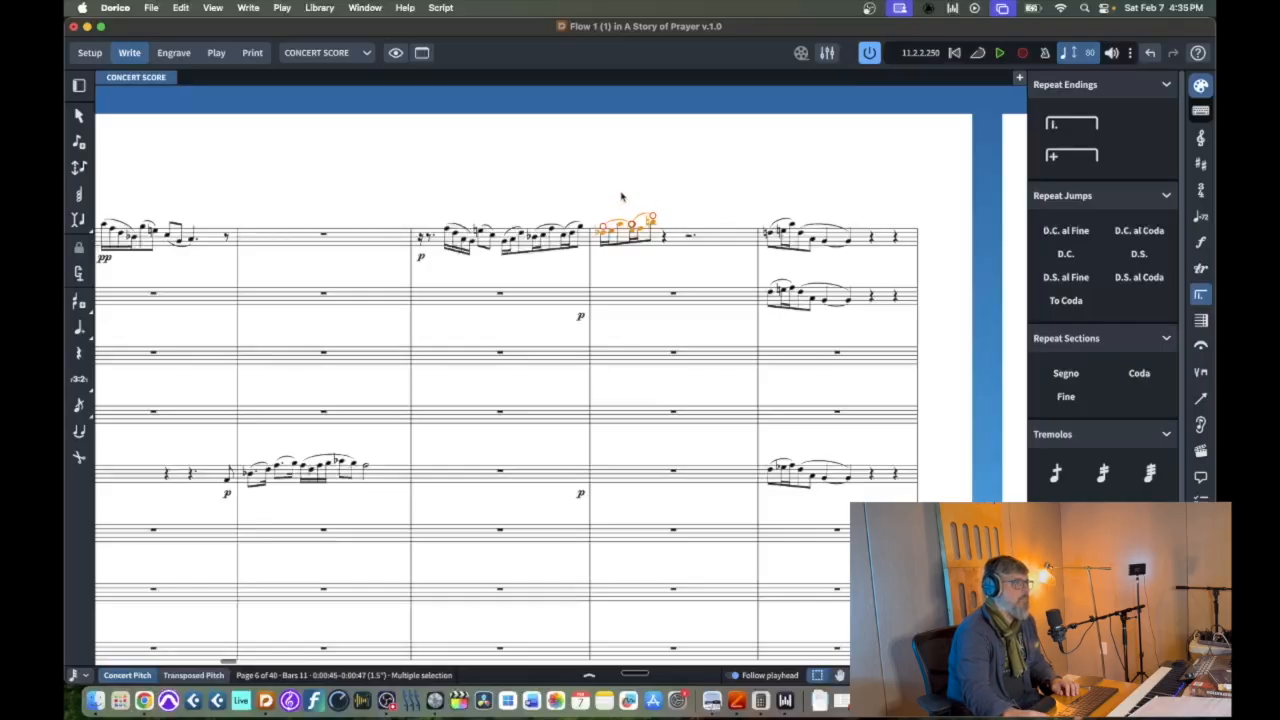
pyautogui.press('Escape')
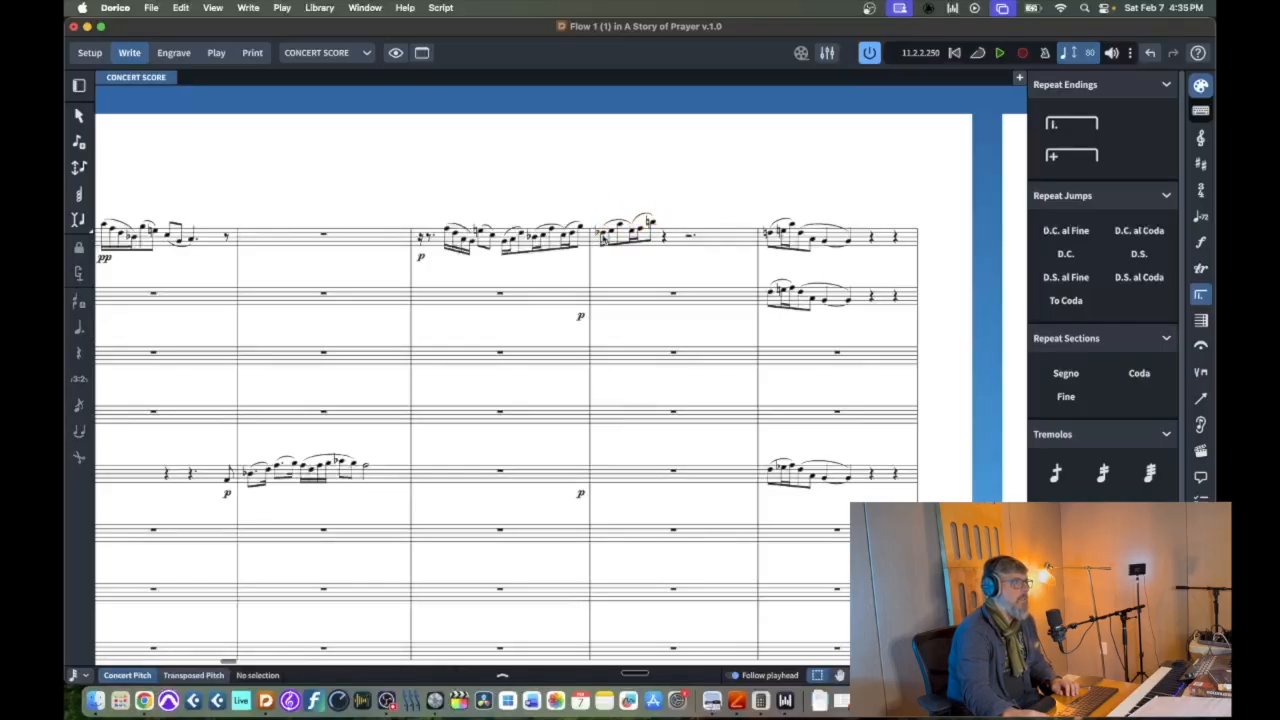
pyautogui.click(602, 236)
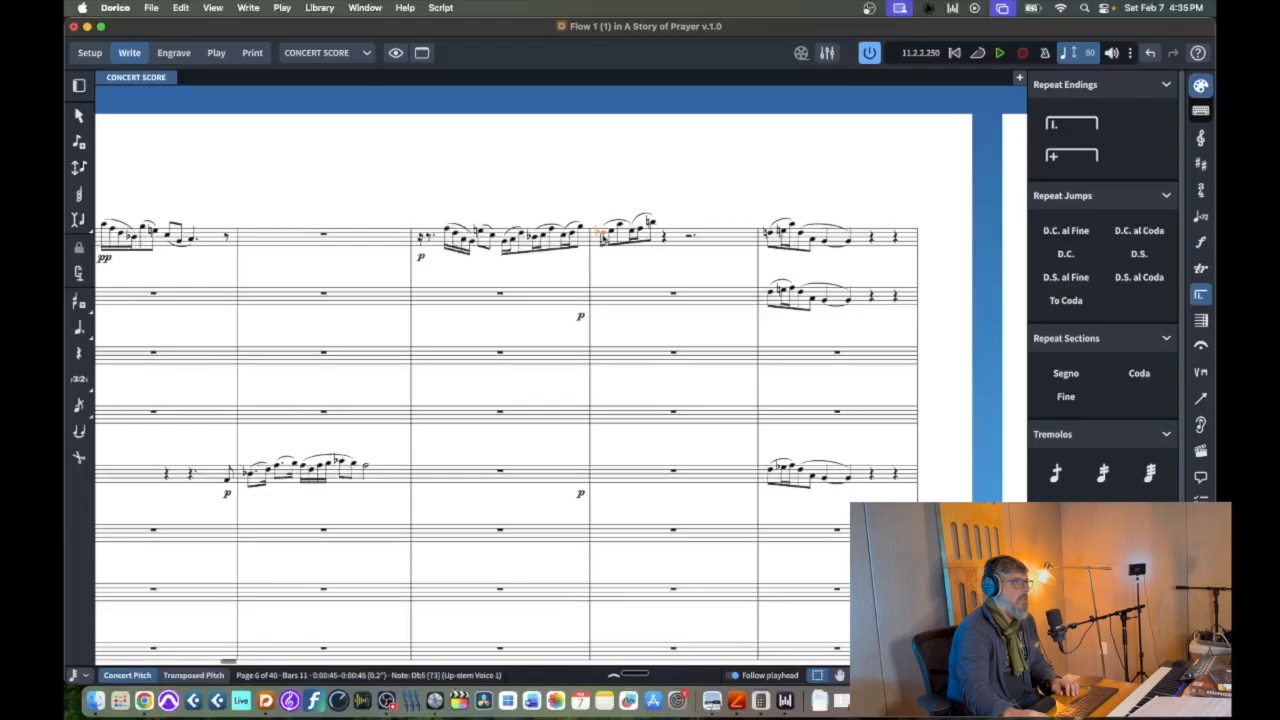
# Undo the transposition of the first flute's bar 11 figure
pyautogui.press('super+z')
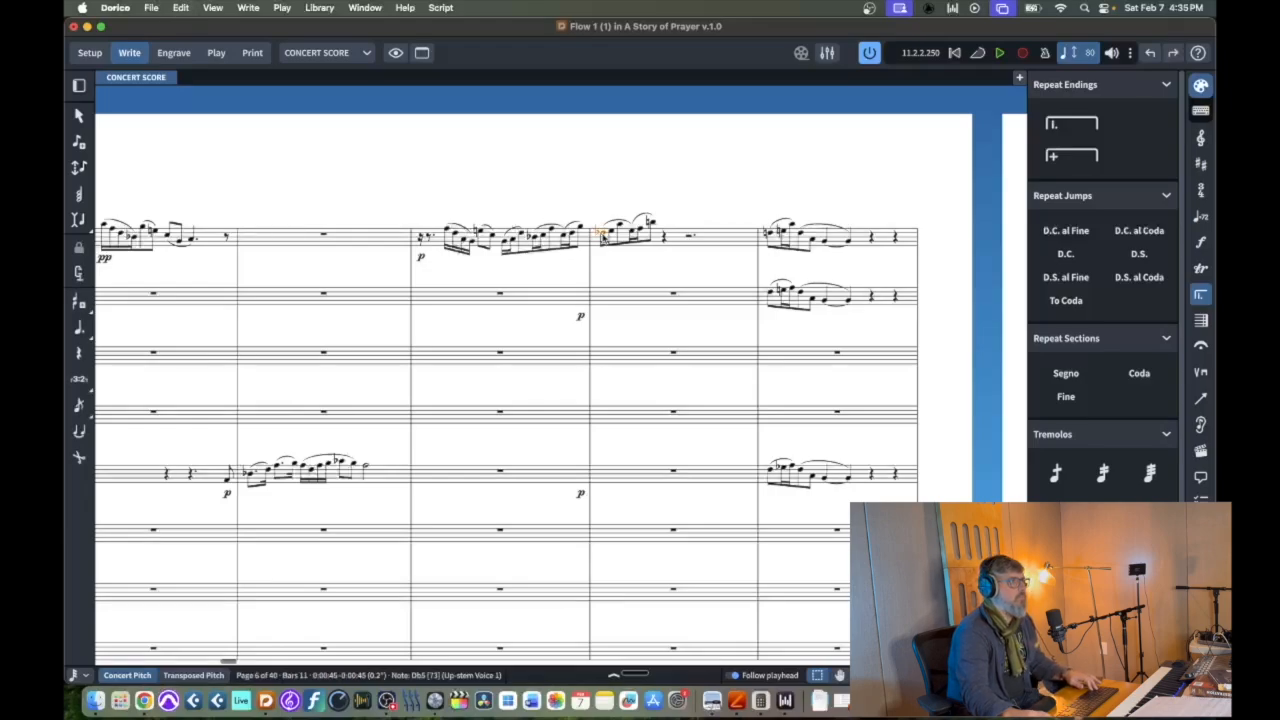
pyautogui.press('super+z')
pyautogui.press('super+z')
pyautogui.press('super+z')
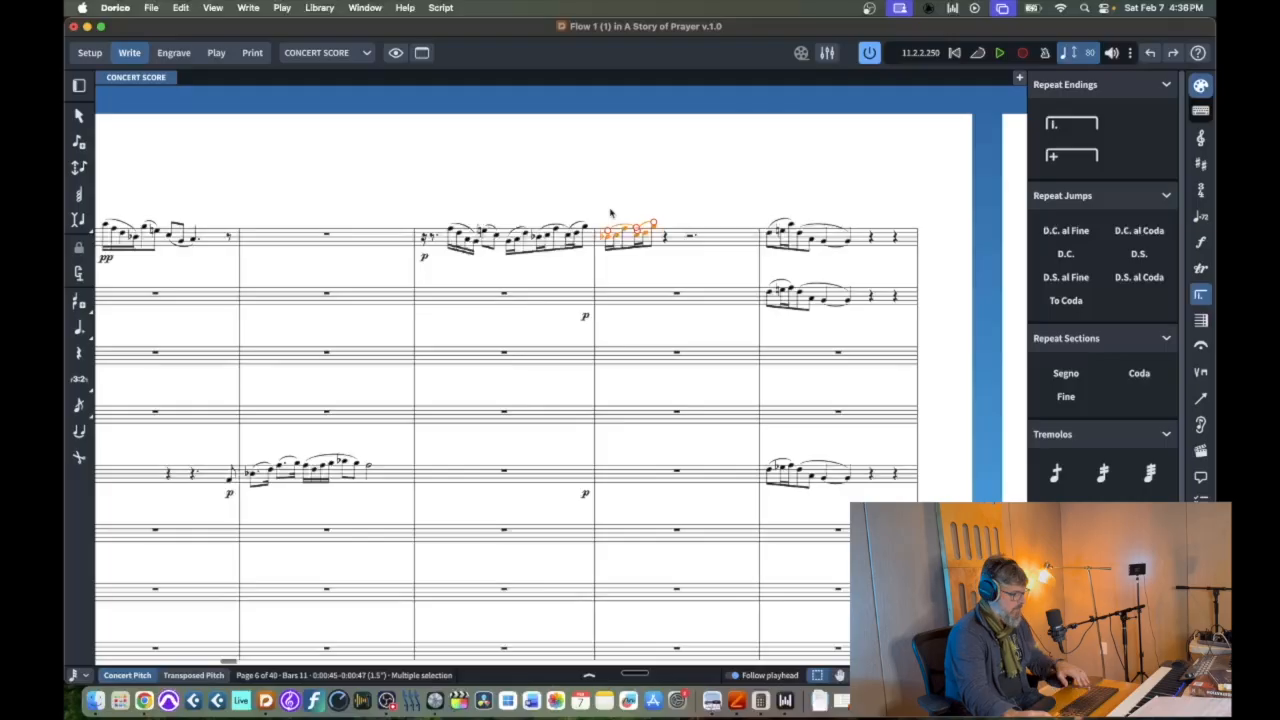
# Transpose the selected bar 11 figure in the first flute up a third
pyautogui.hotkey('shift', 'i')
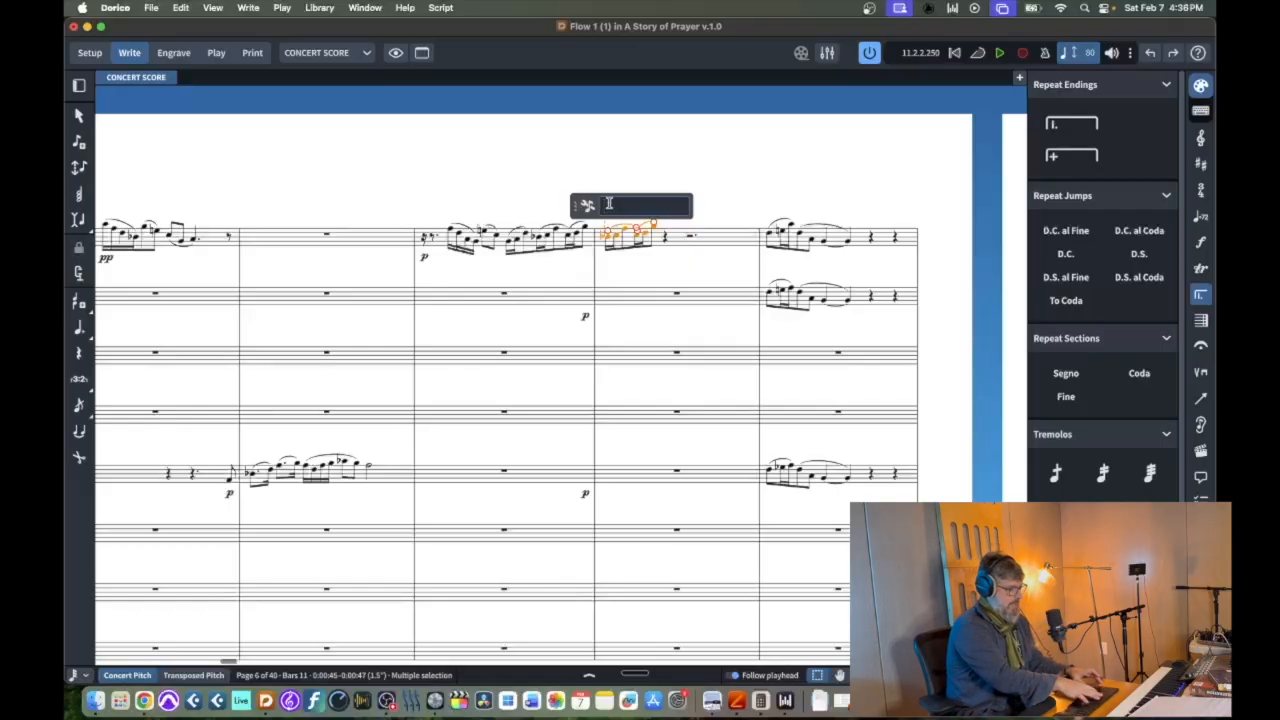
pyautogui.write('t')
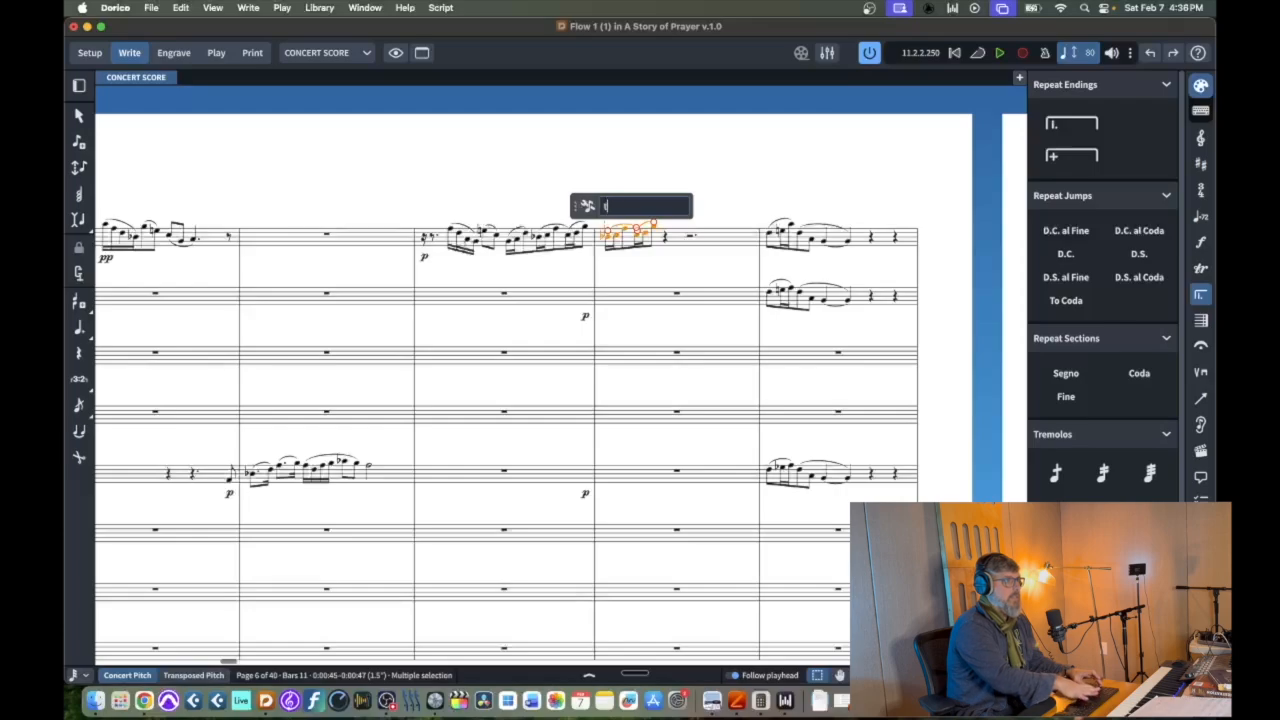
pyautogui.write('3')
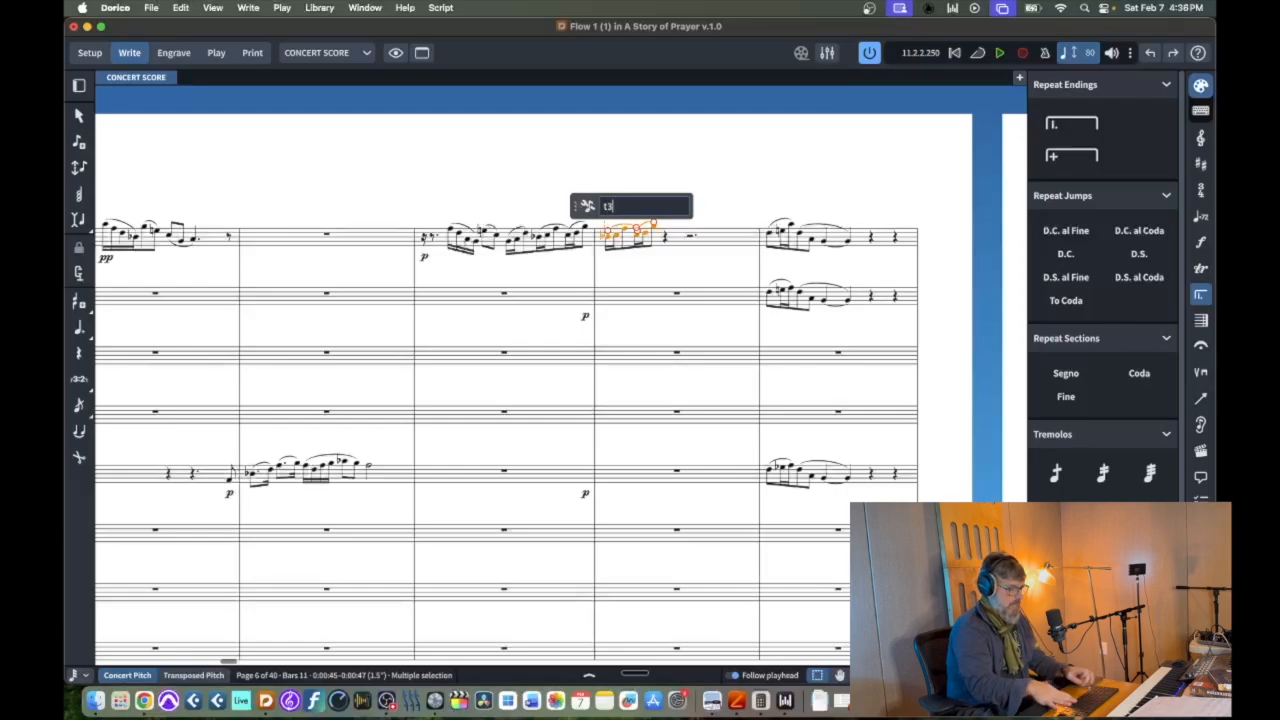
pyautogui.press('Return')
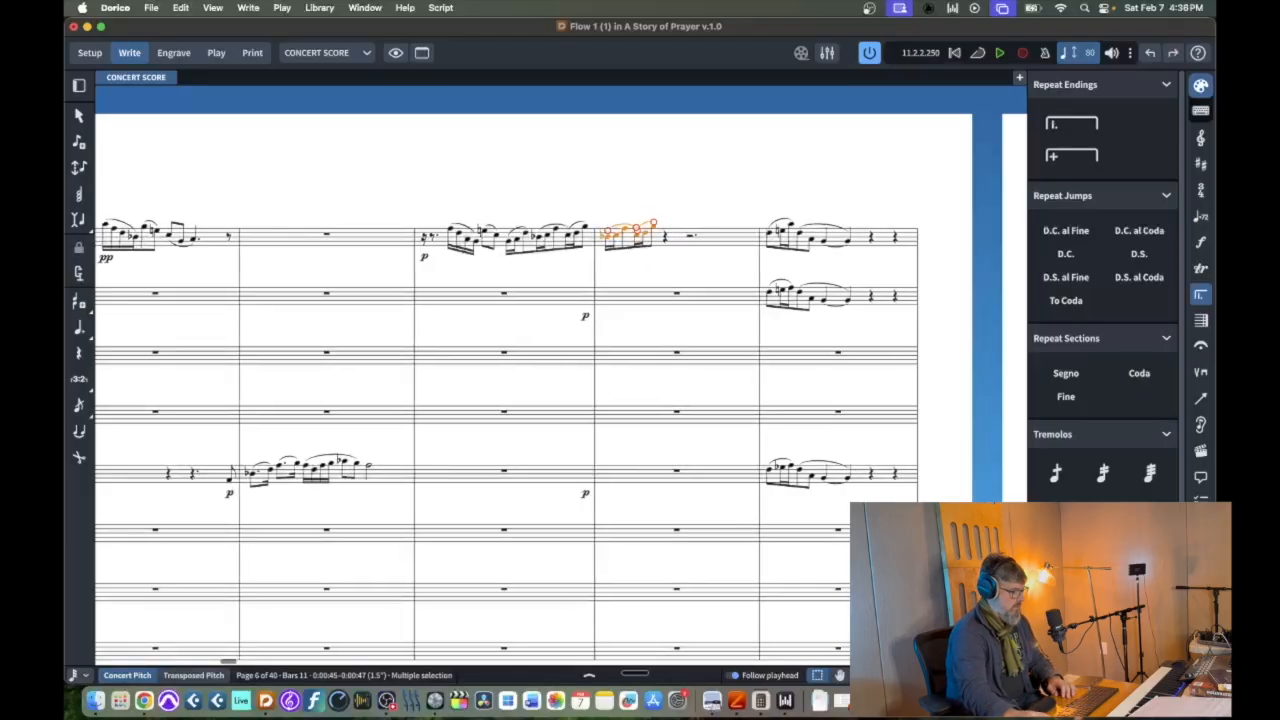
pyautogui.hotkey('shift', 'i')
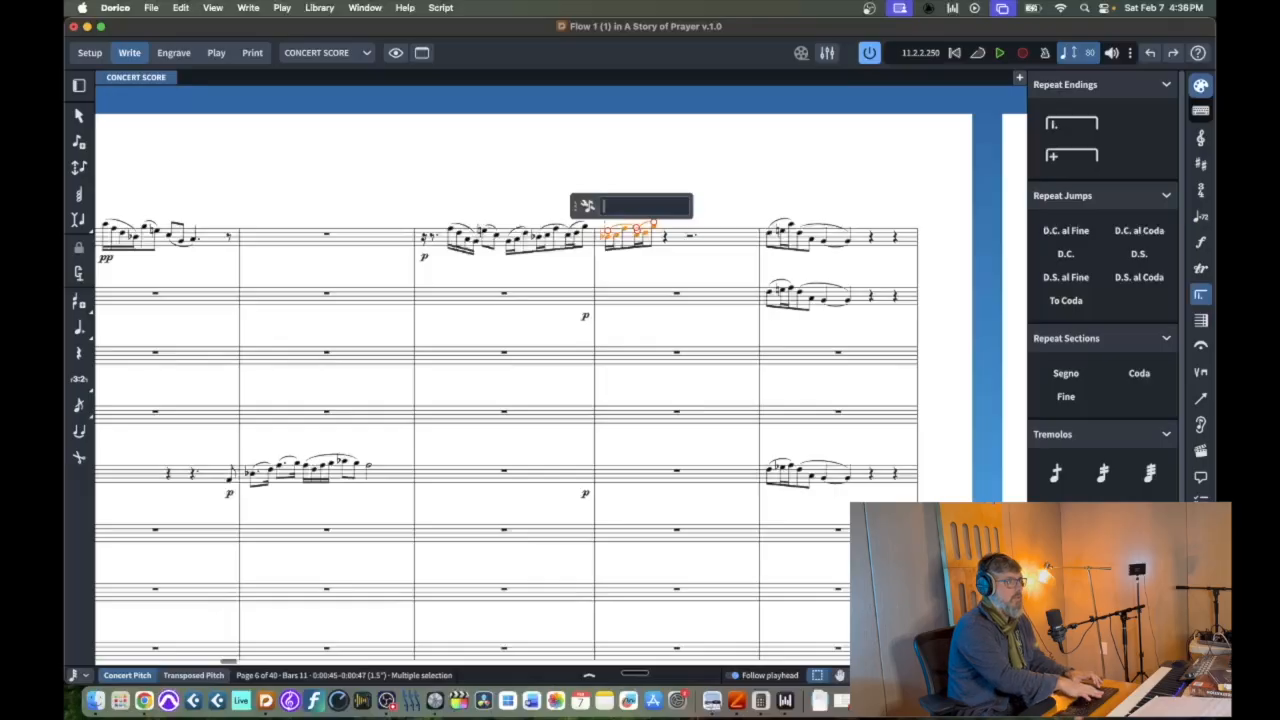
pyautogui.write('T')
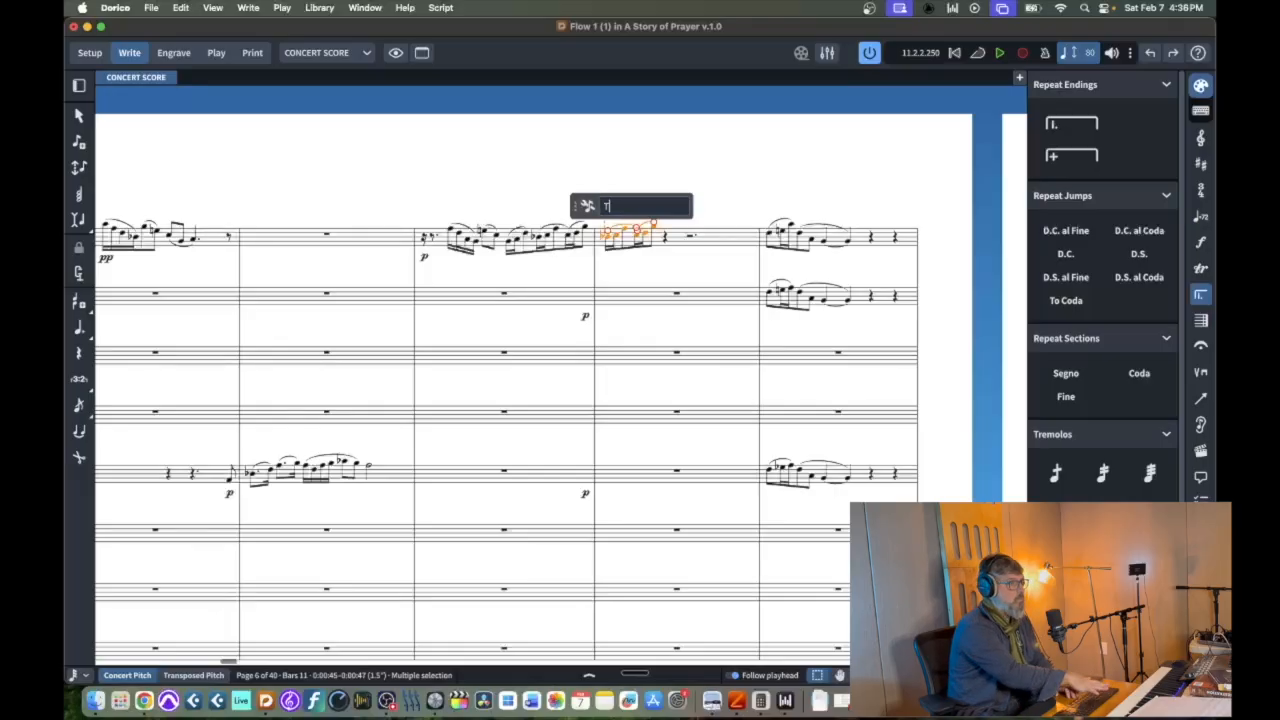
pyautogui.write('3')
pyautogui.press('Return')
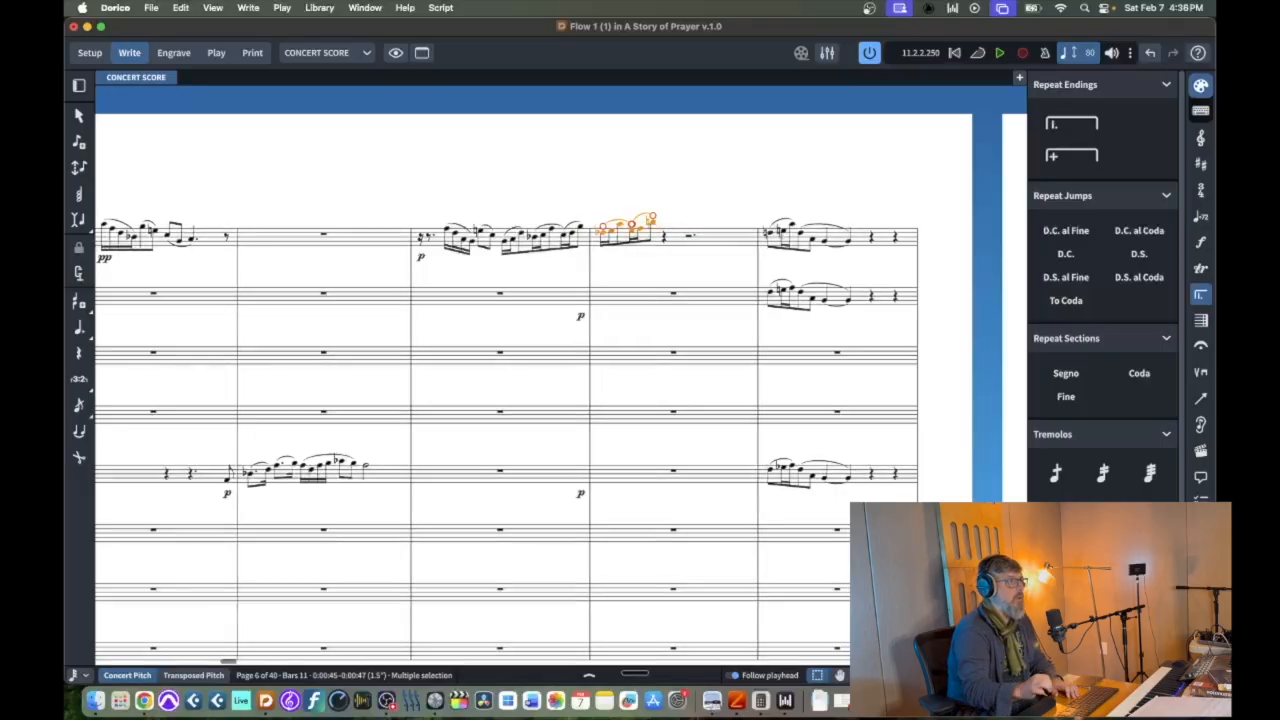
# Raise the opening Db of the first flute's bar 11 to D natural
pyautogui.click(626, 192)
pyautogui.click(602, 234)
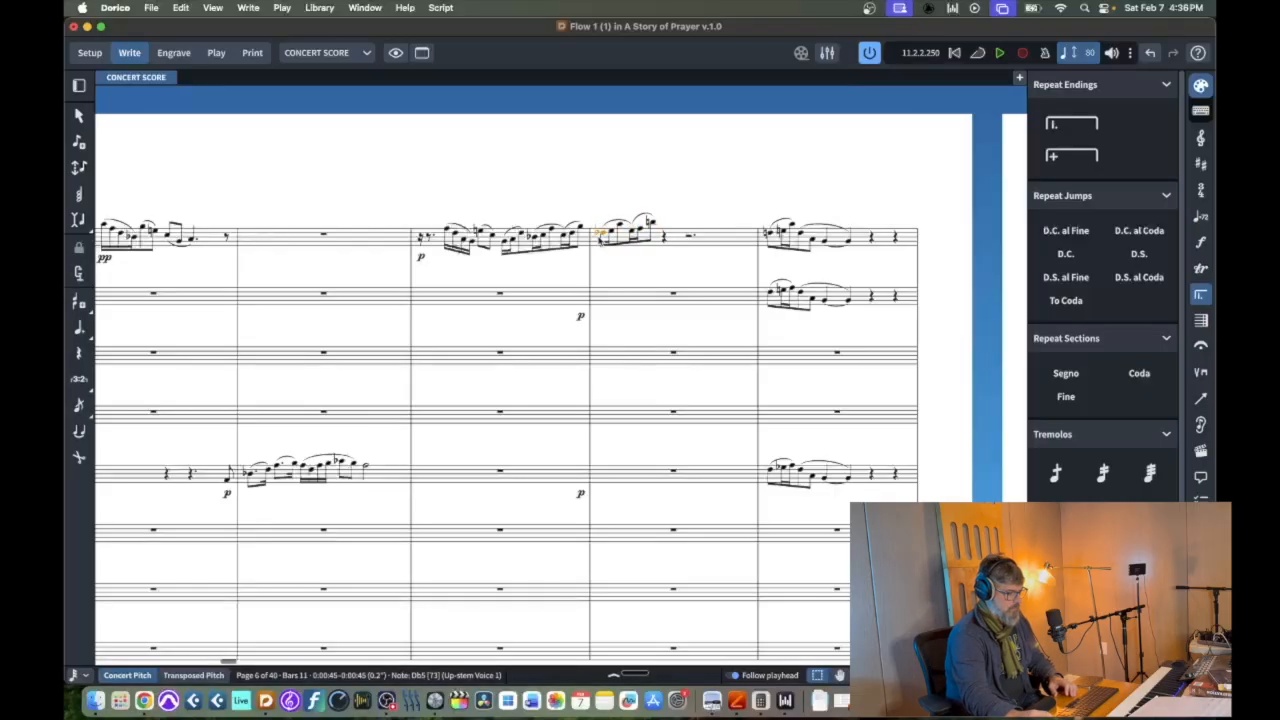
pyautogui.hotkey('alt', 'Up')
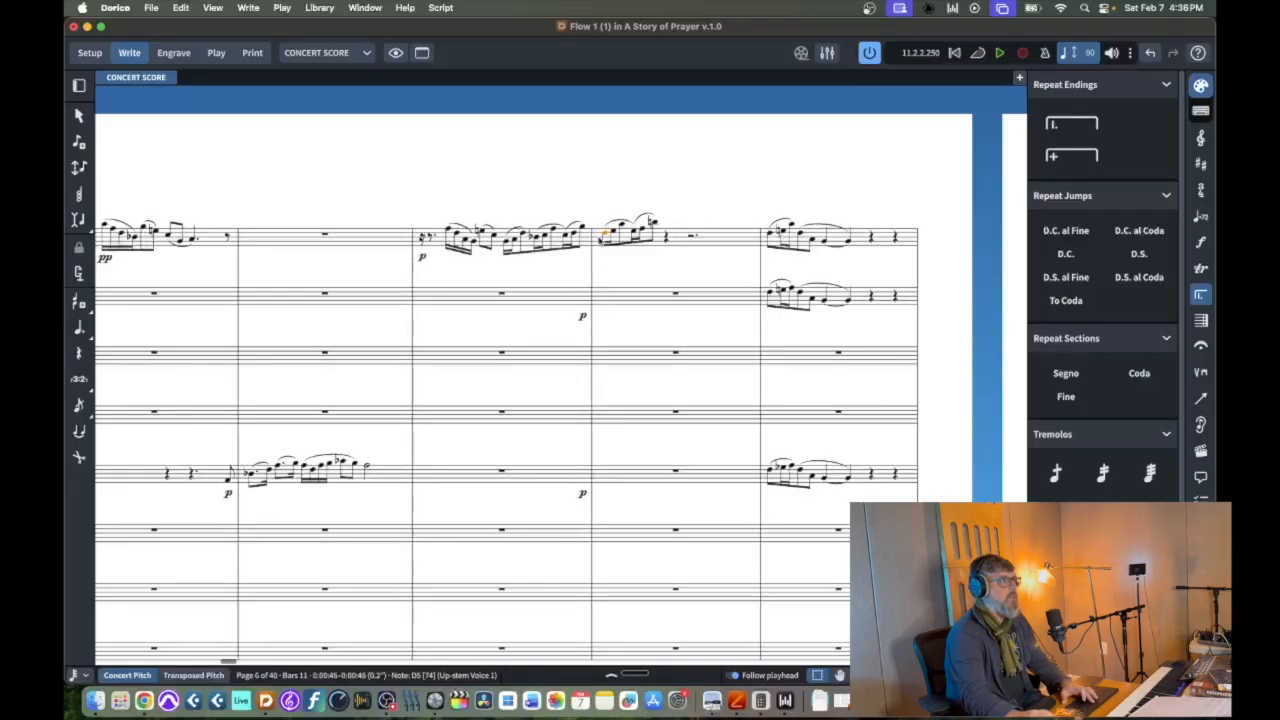
# Check the individual note pitches in the first flute's slurred figure in bar 11
pyautogui.hotkey('shift', 'Right')
pyautogui.hotkey('shift', 'Right')
pyautogui.hotkey('shift', 'Right')
pyautogui.press('s')
pyautogui.click(632, 232)
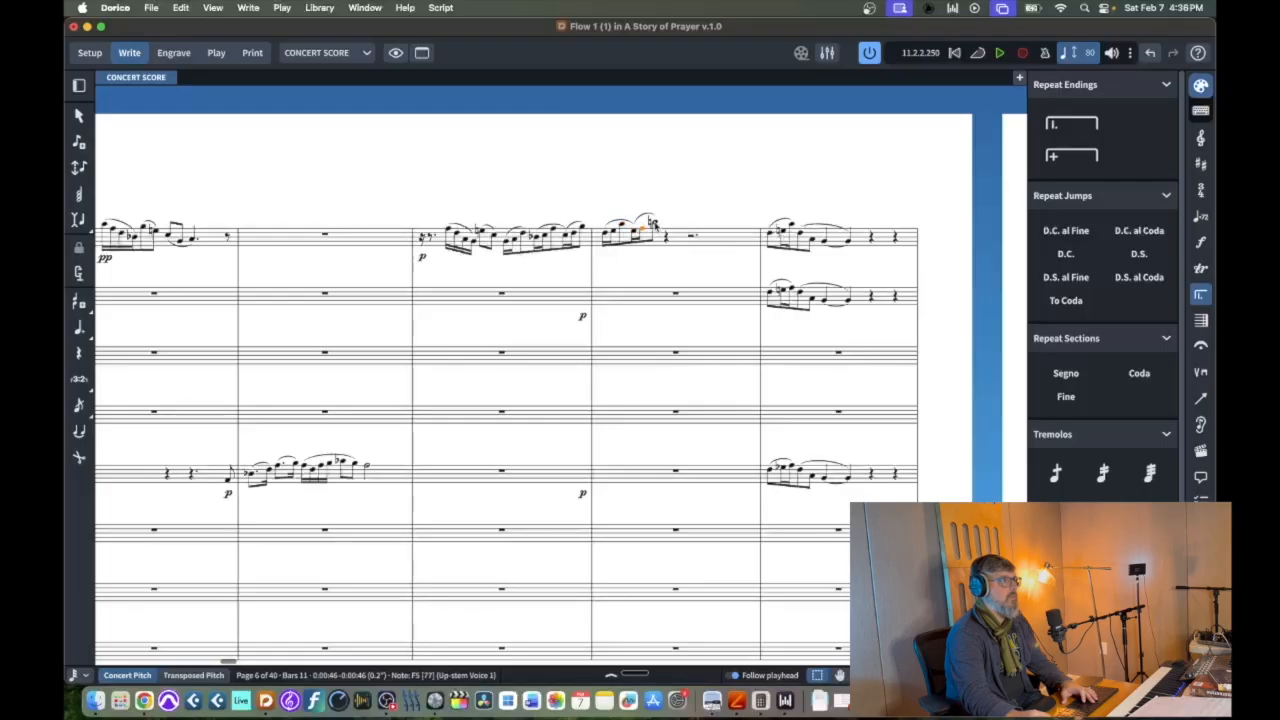
pyautogui.click(650, 220)
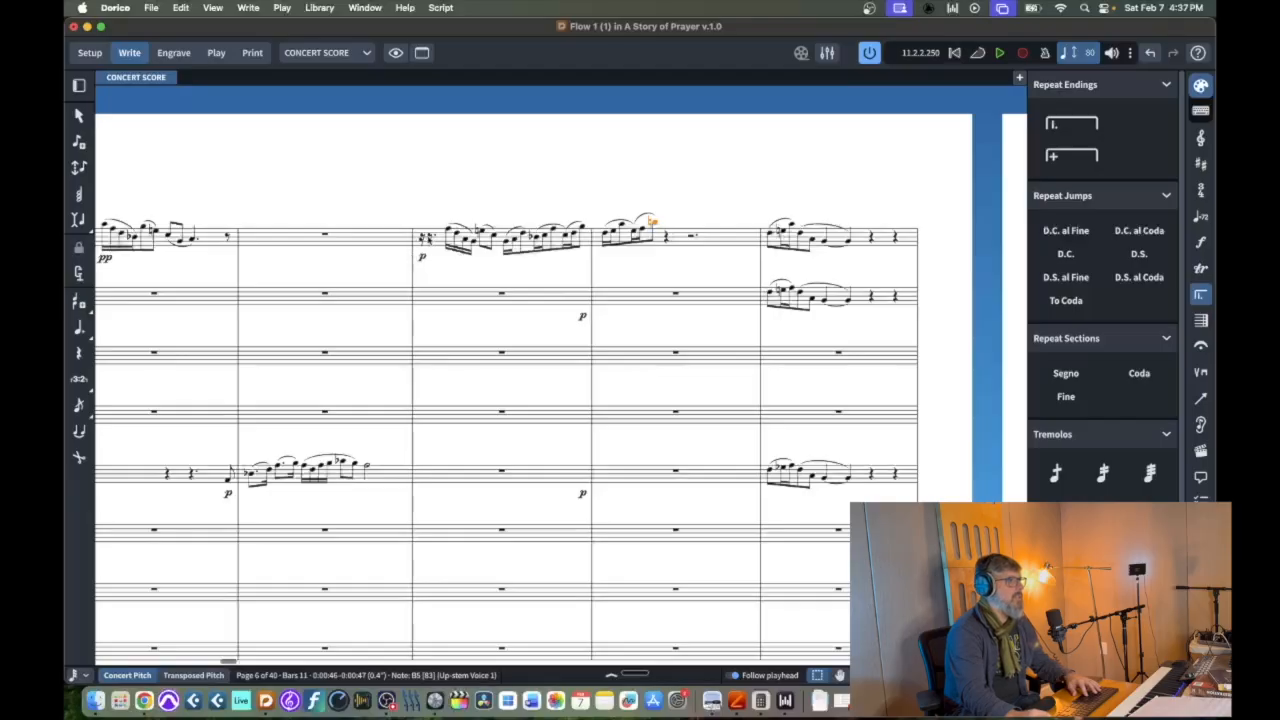
# Play back the flute line from the opening rest of bar 10 through the figure in bar 11
pyautogui.click(425, 238)
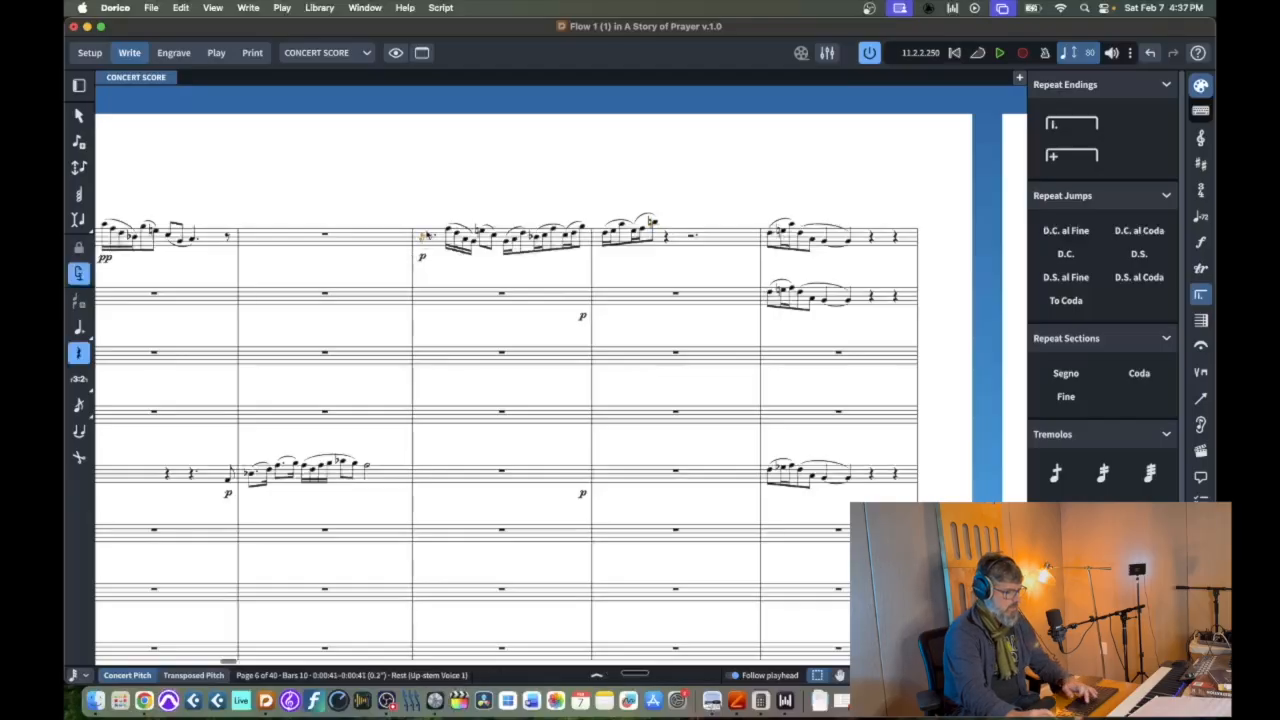
pyautogui.press('p')
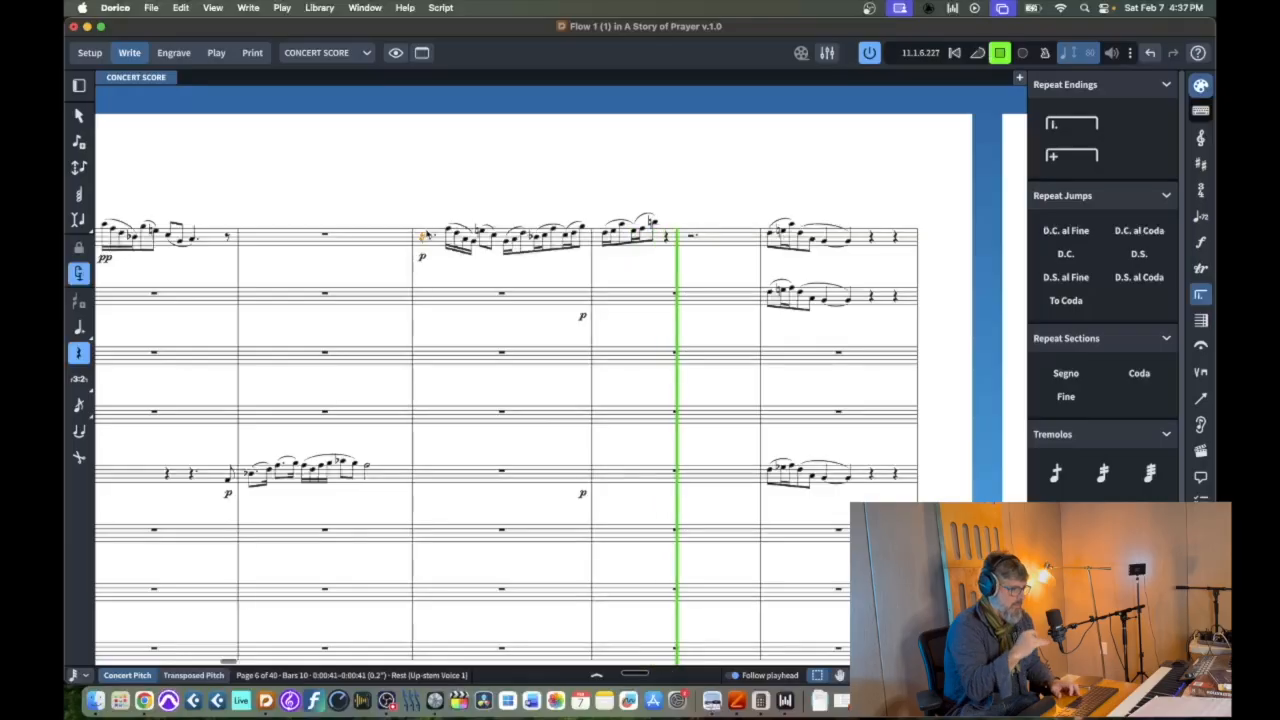
pyautogui.press('space')
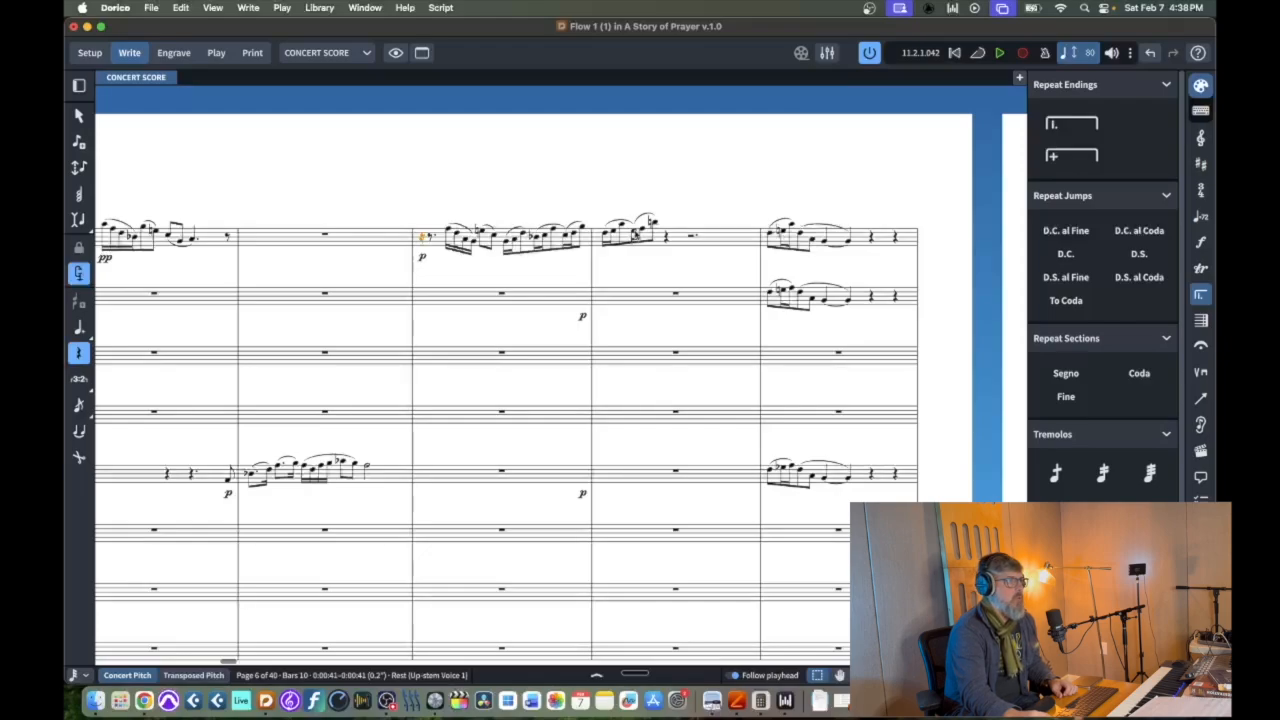
# Set the last three notes of the first flute's figure in bar 11 to Eb5, Ab5 and Cb6
pyautogui.press('Escape')
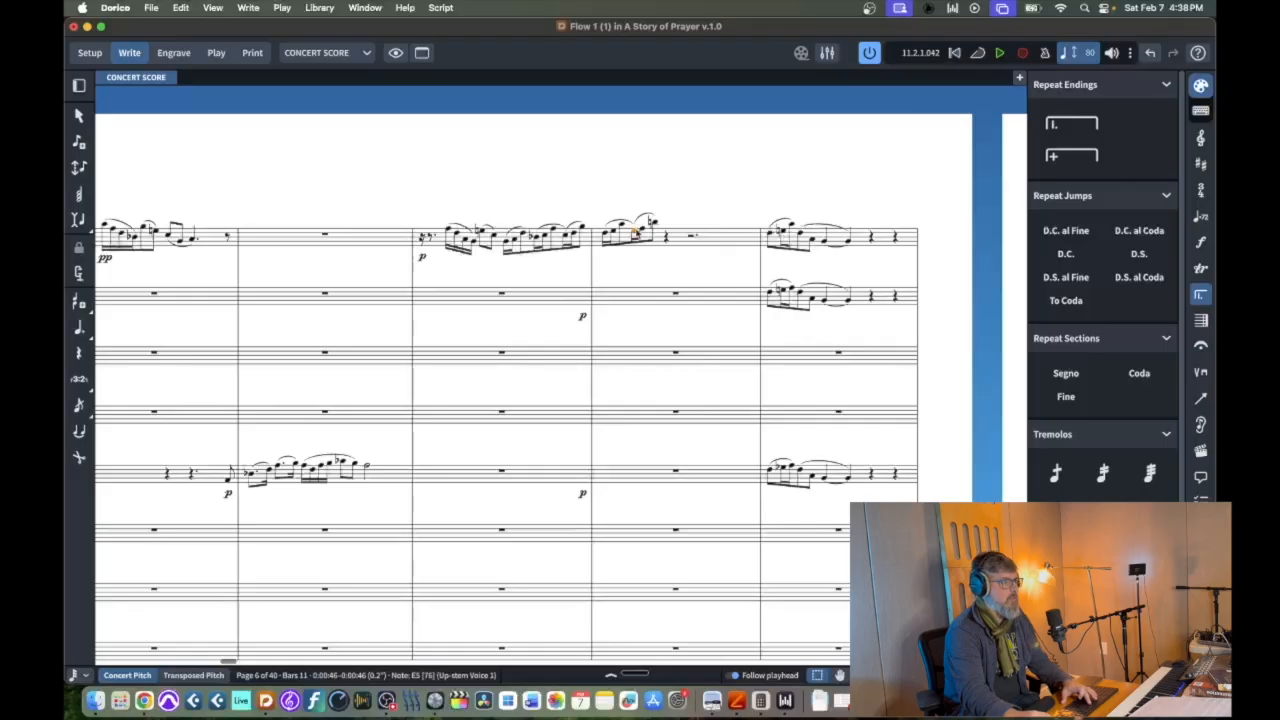
pyautogui.hotkey('alt', 'Down')
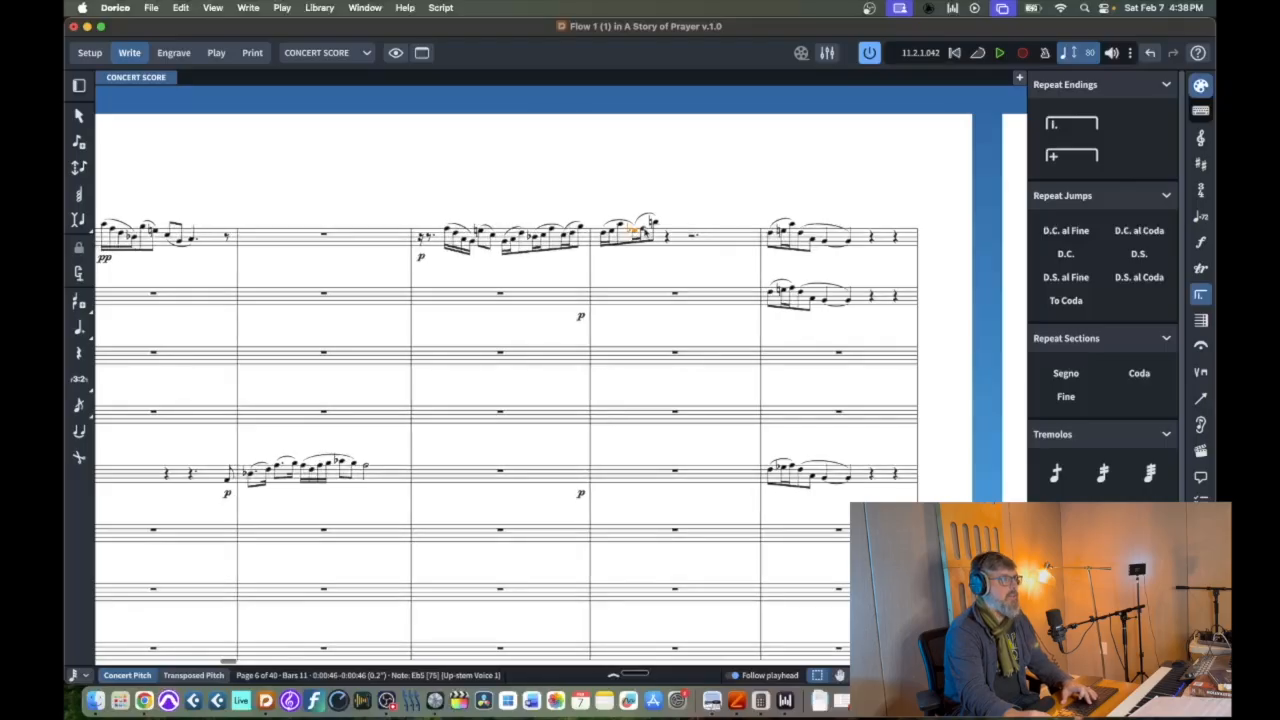
pyautogui.press('Right')
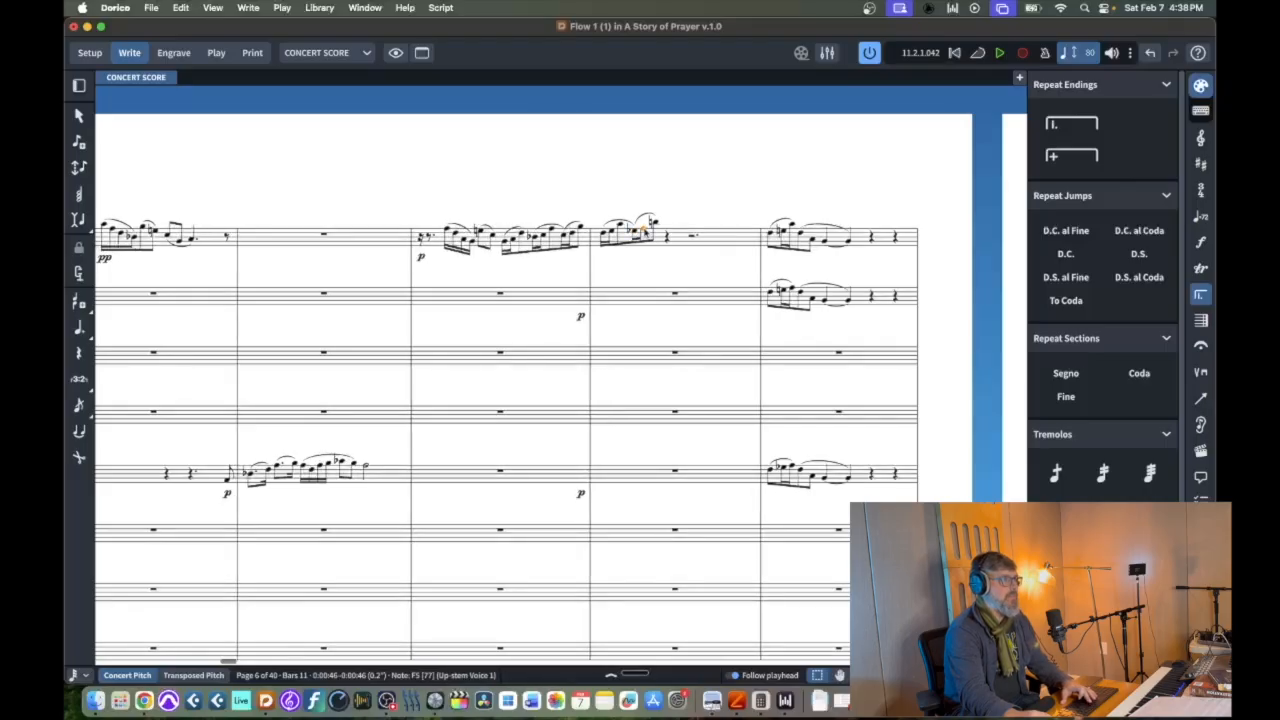
pyautogui.press('Right')
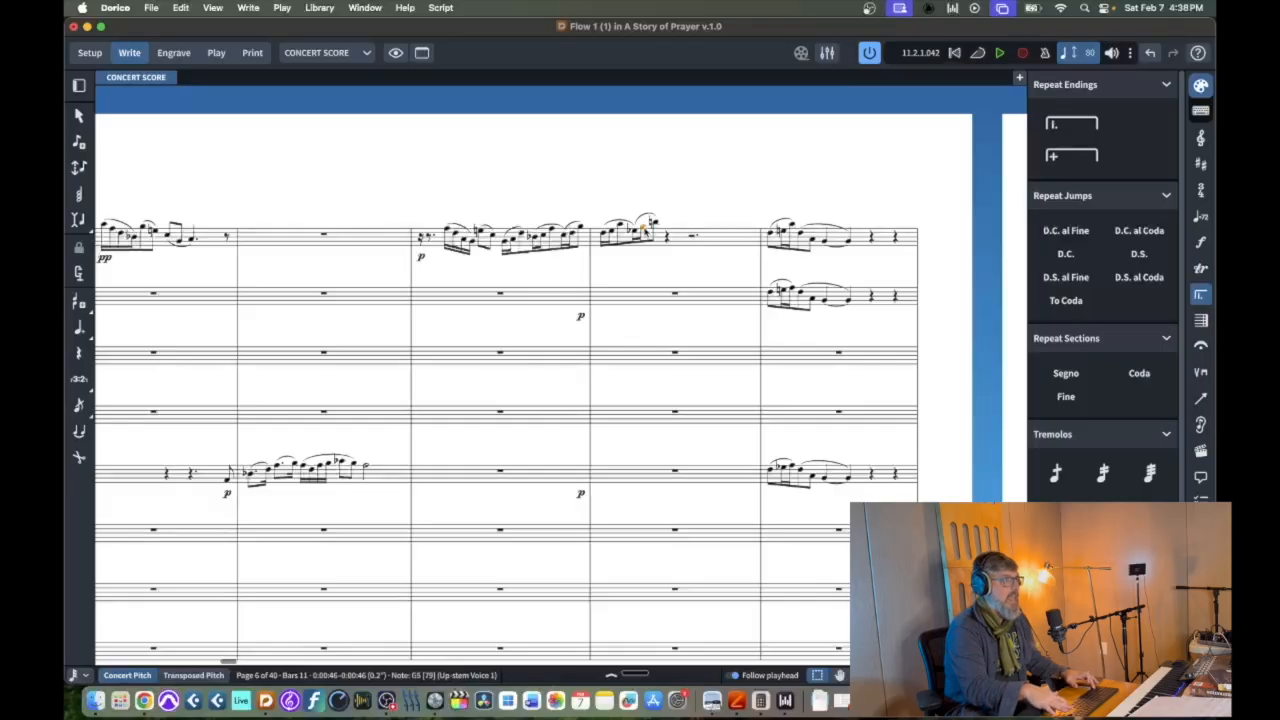
pyautogui.press('Right')
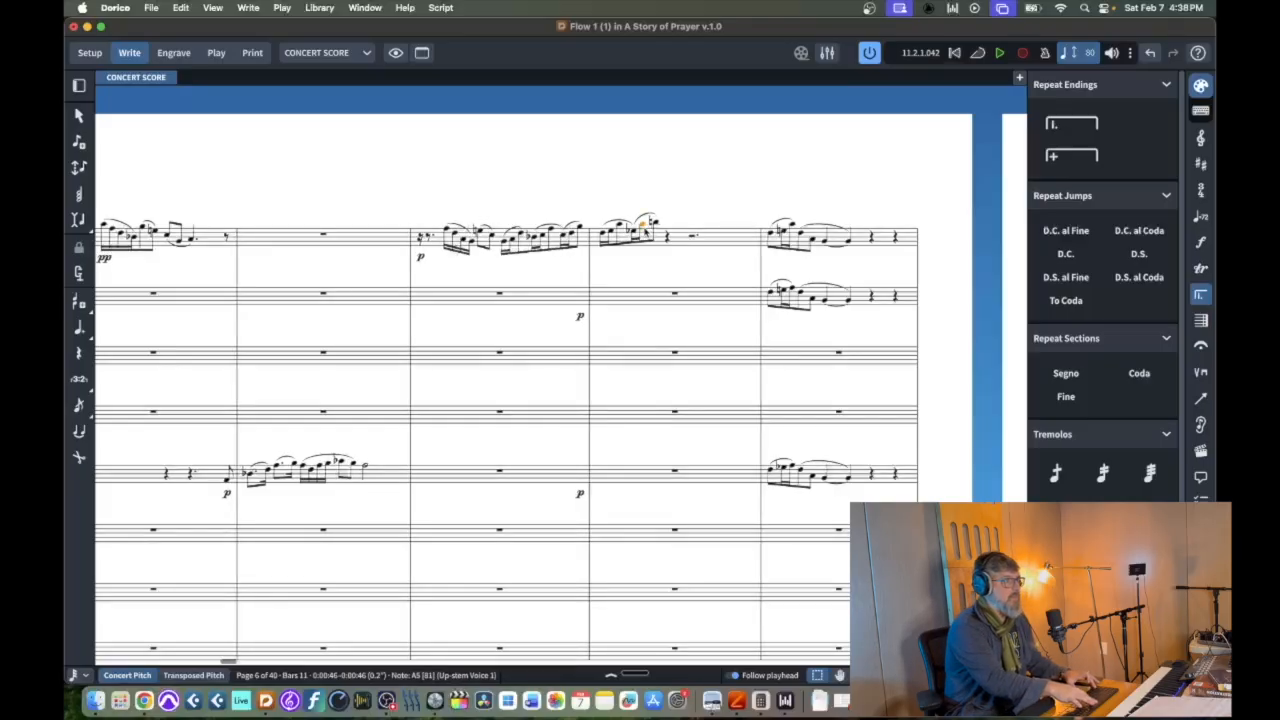
pyautogui.hotkey('alt', 'Down')
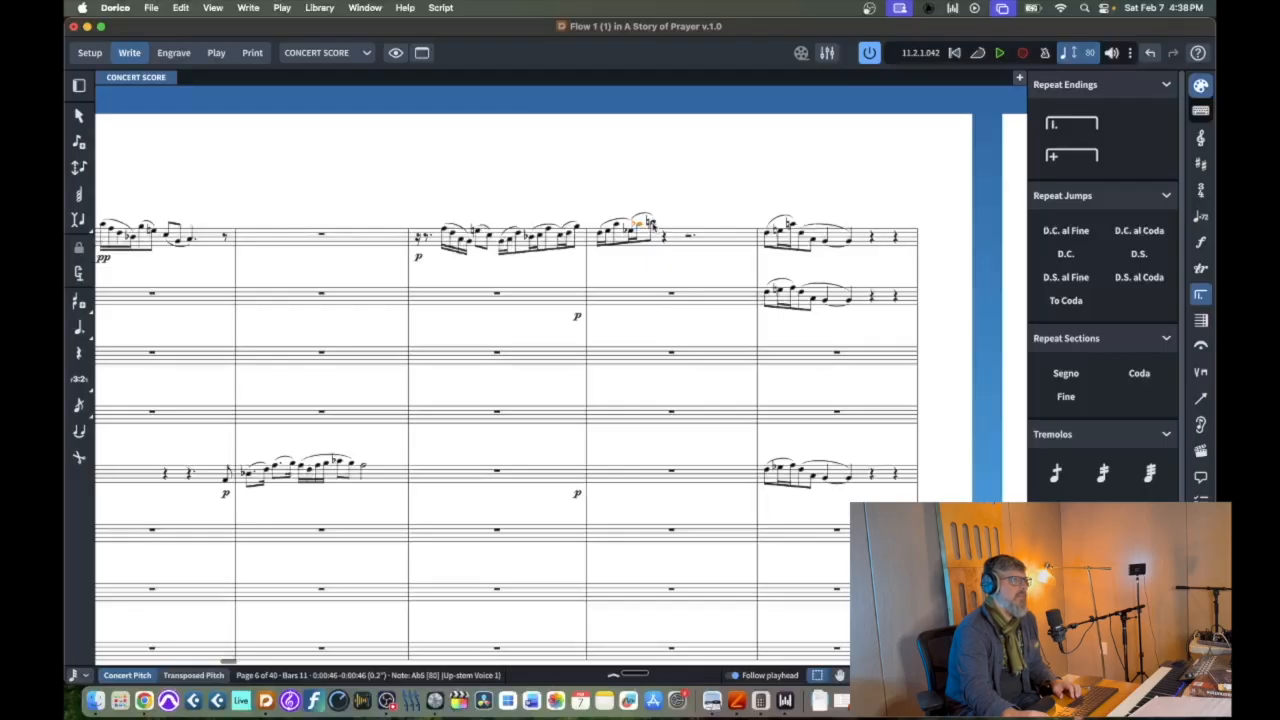
pyautogui.hotkey('alt', 'b')
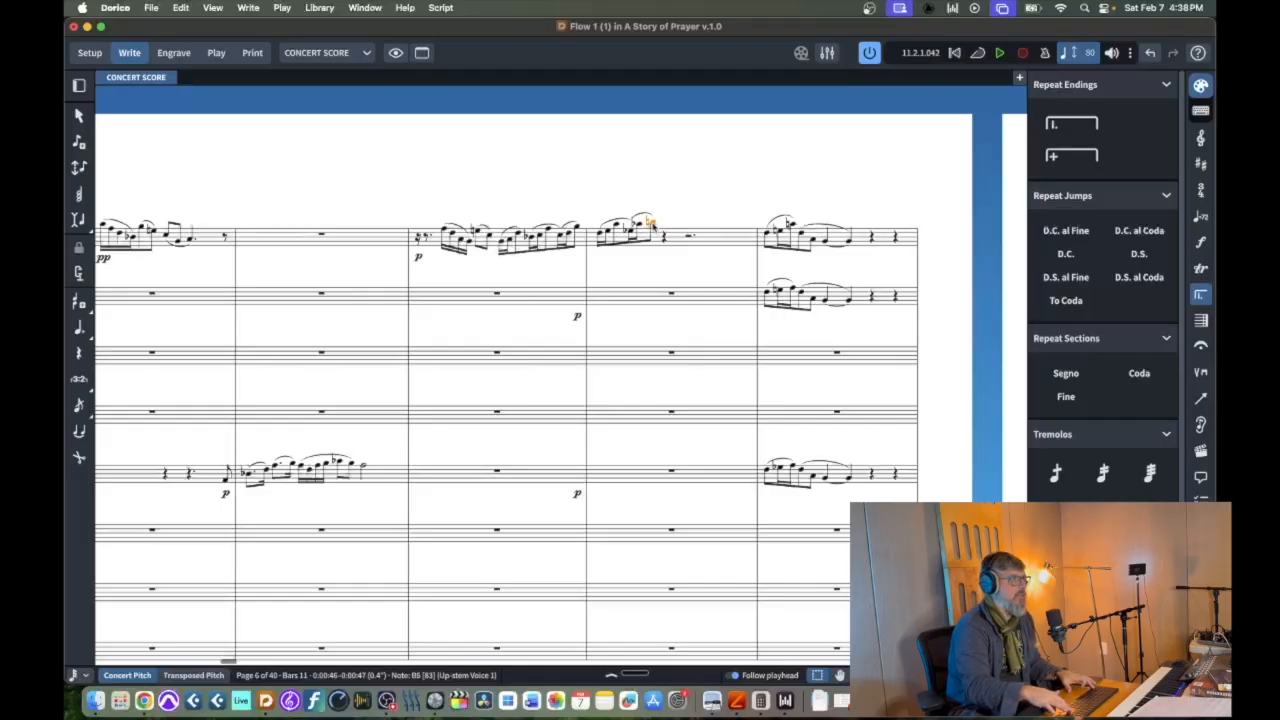
pyautogui.hotkey('alt', 'c')
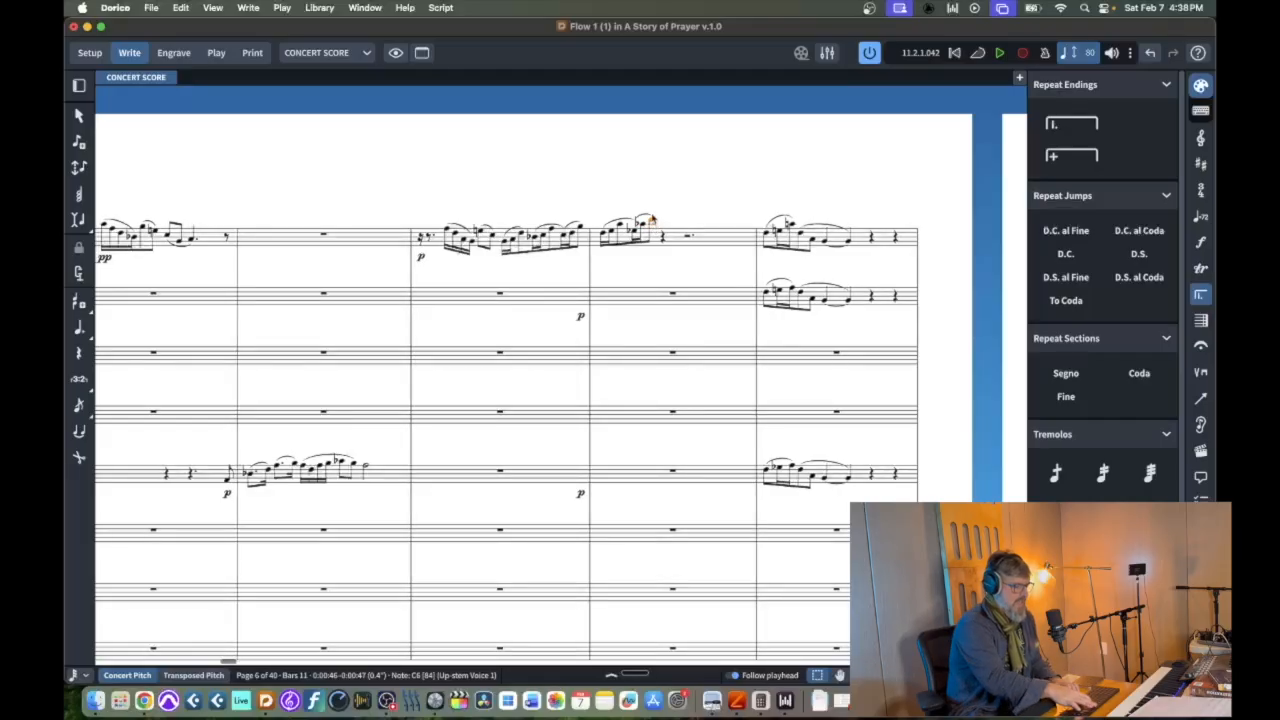
pyautogui.press('-')
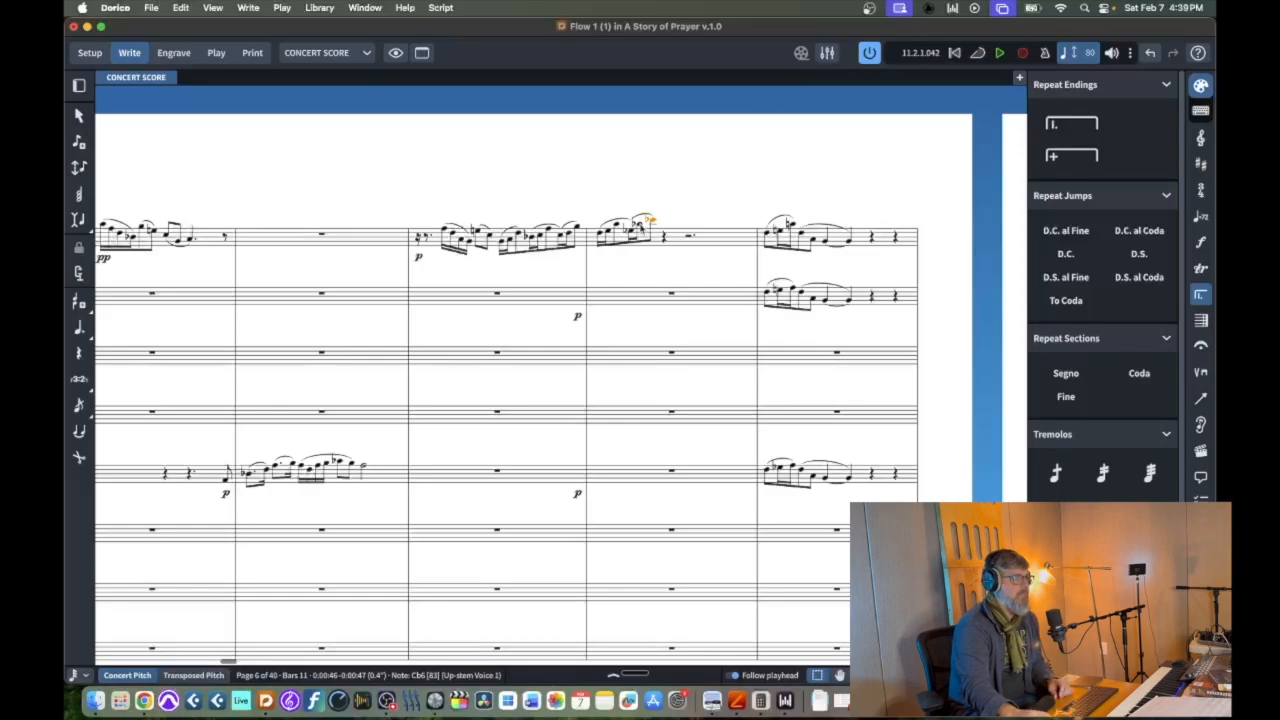
# Examine the flute's slurred groups in bars 10 and 11, comparing the notes of bar 11's first group with its final group
pyautogui.press('Left')
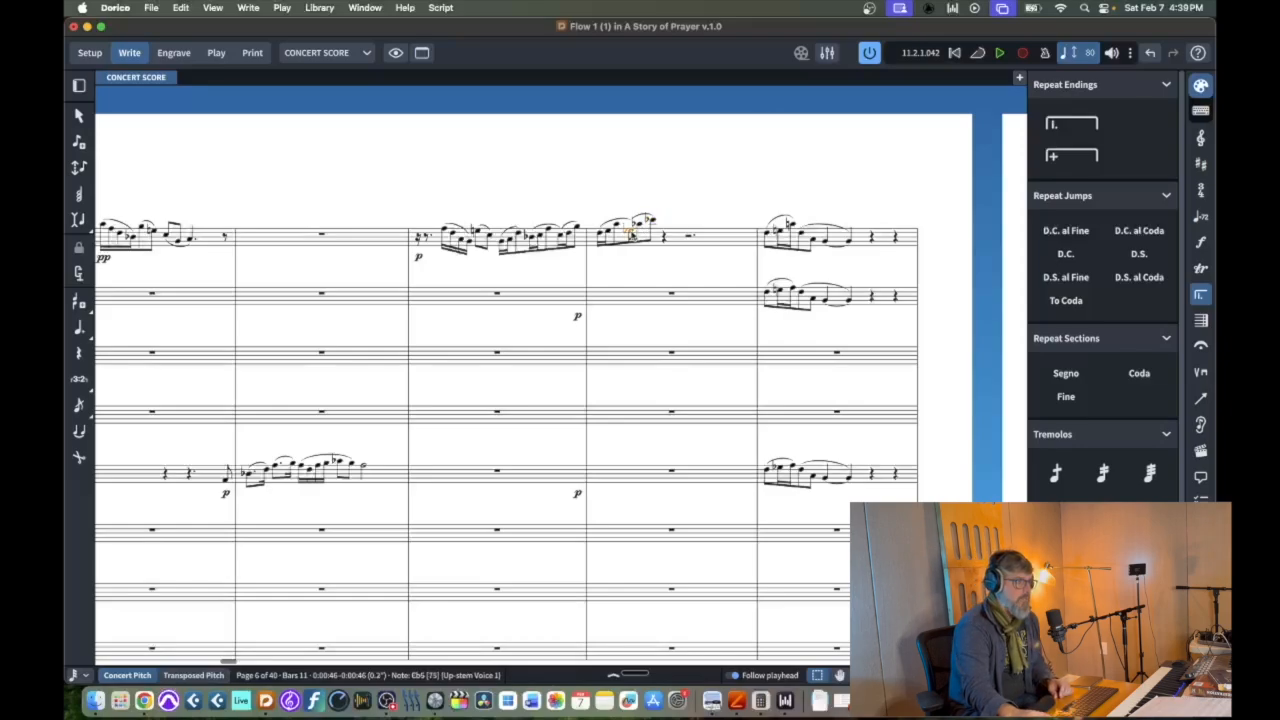
pyautogui.hotkey('shift', 'Right')
pyautogui.hotkey('shift', 'Right')
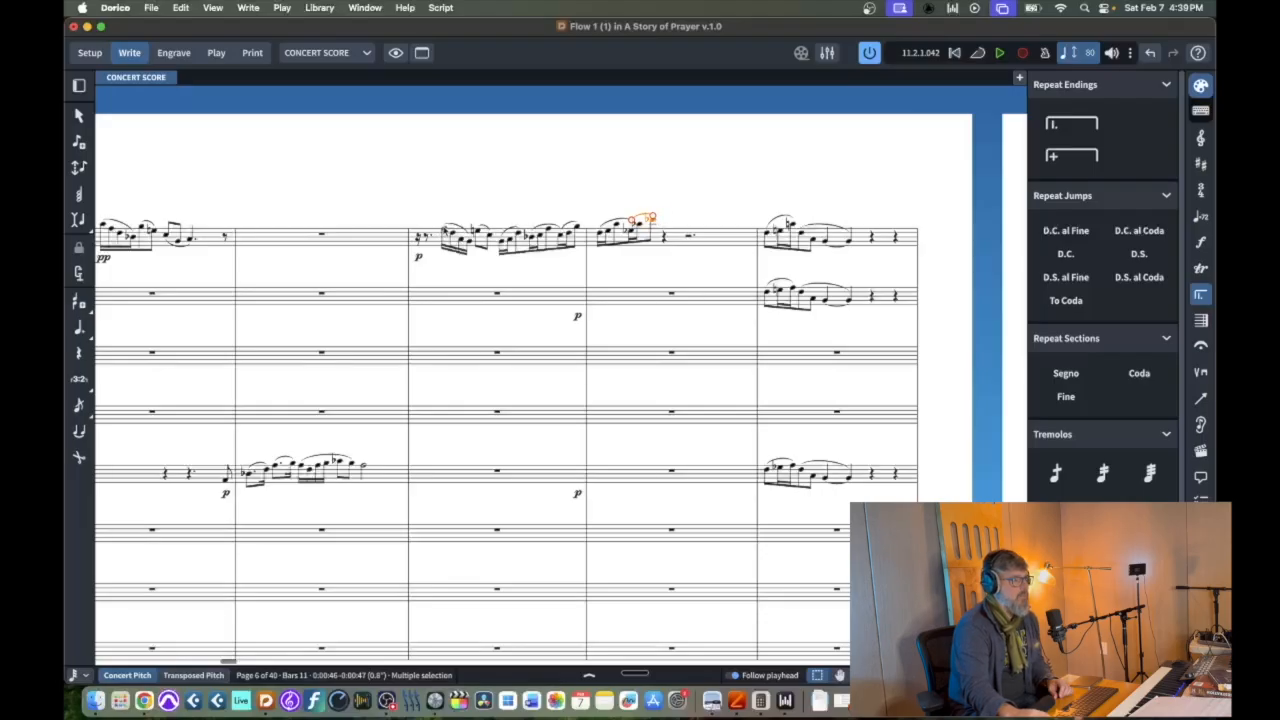
pyautogui.click(448, 229)
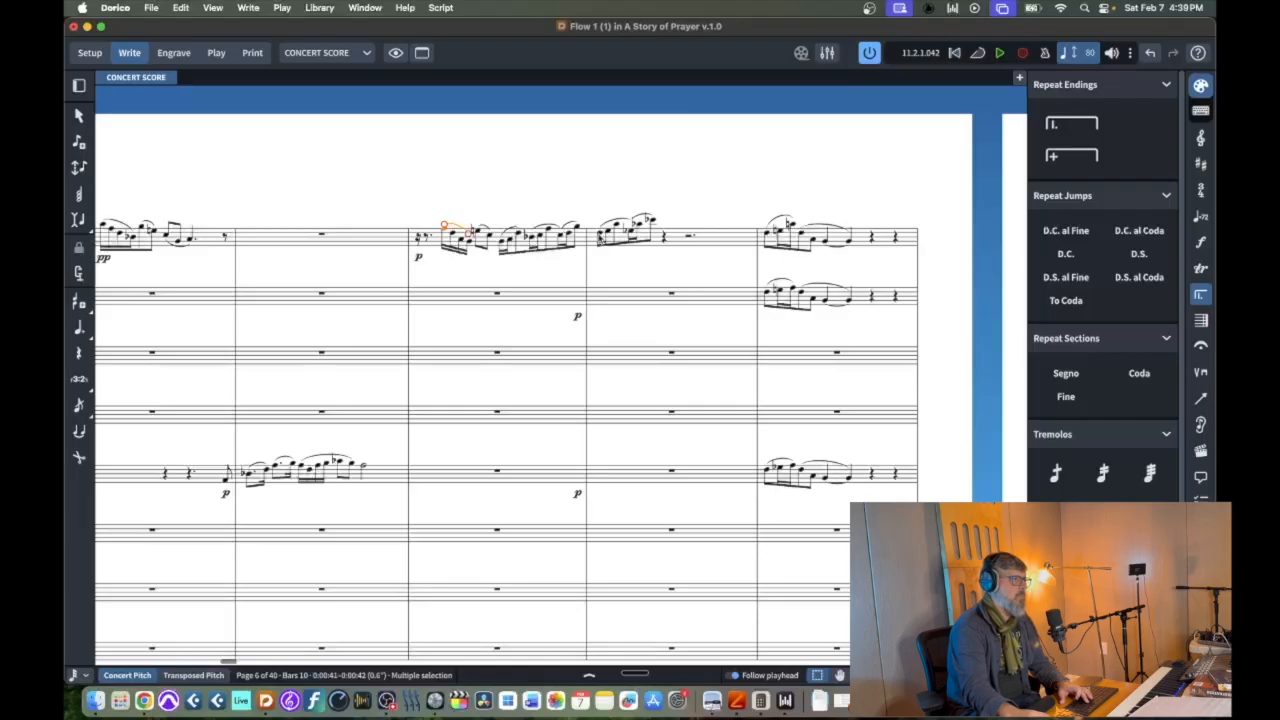
pyautogui.click(600, 236)
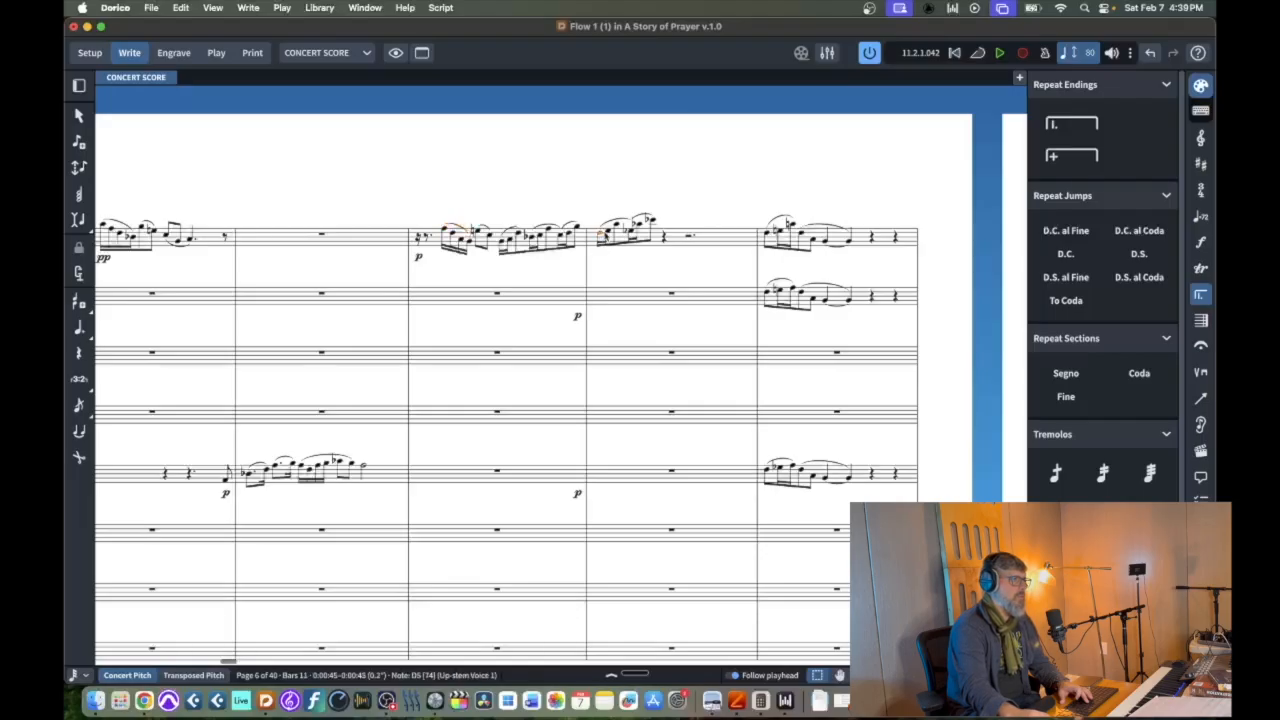
pyautogui.click(616, 227)
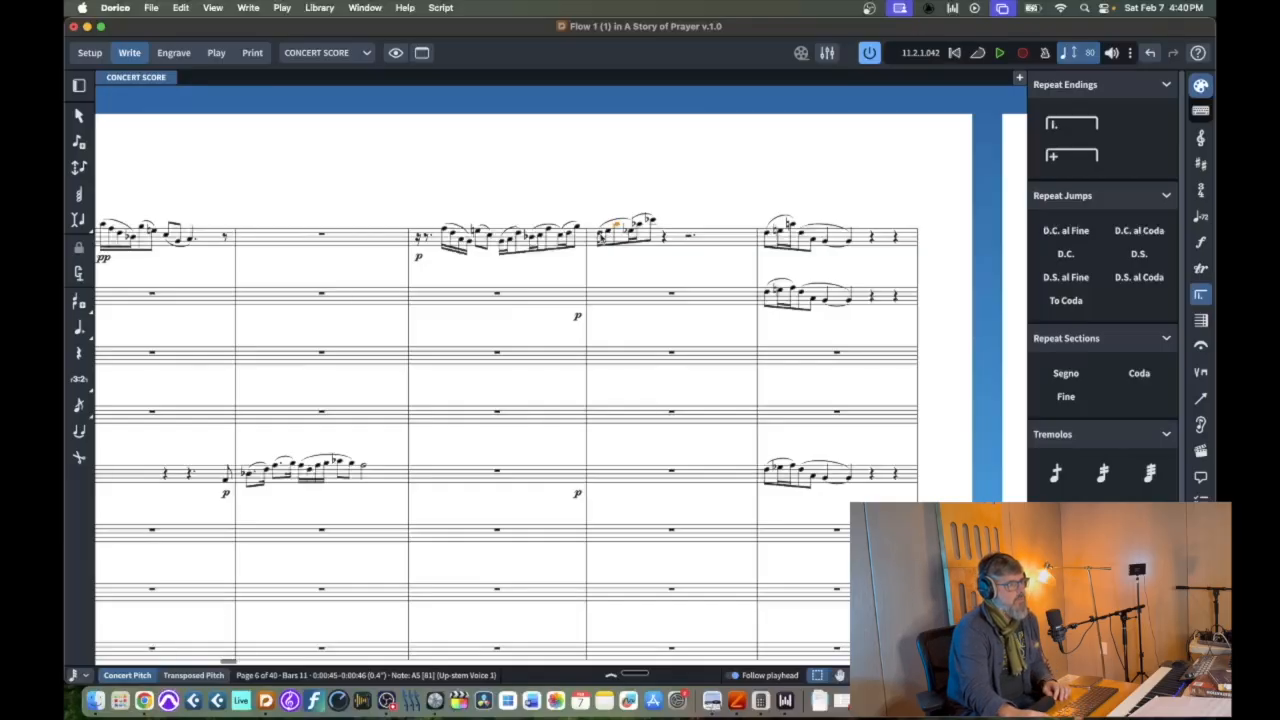
pyautogui.click(600, 237)
pyautogui.click(616, 228)
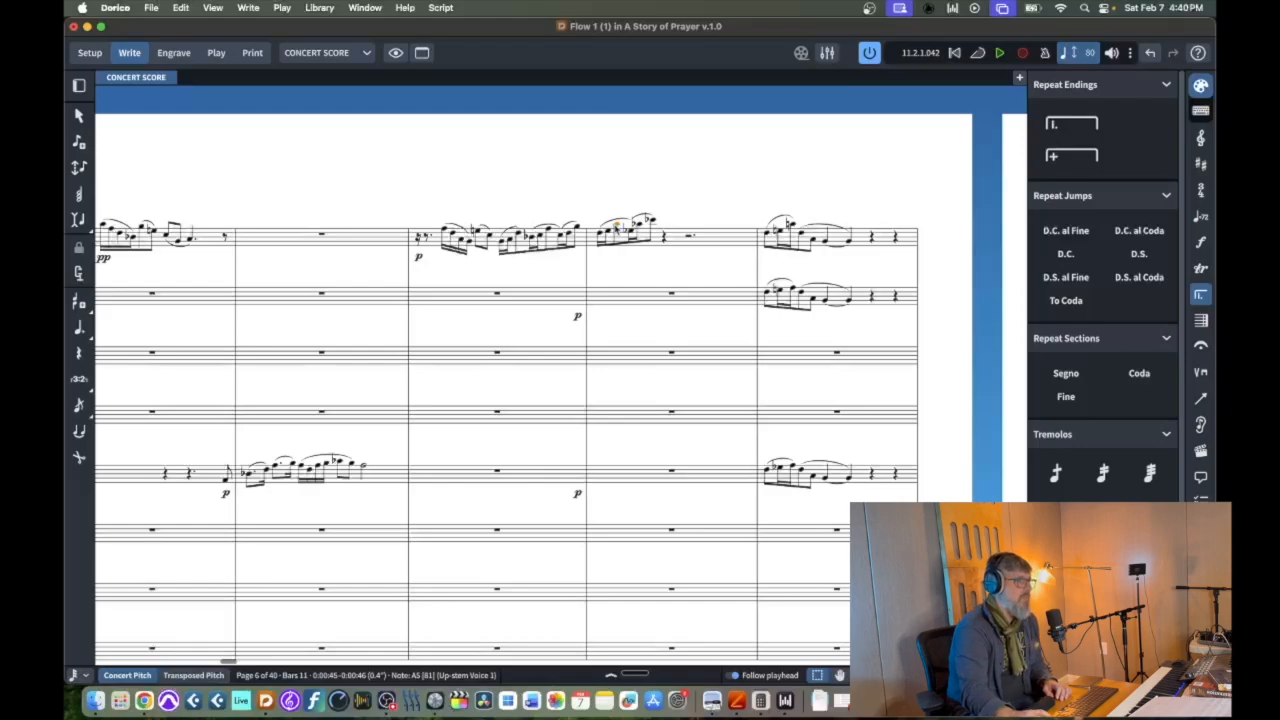
pyautogui.press('Left')
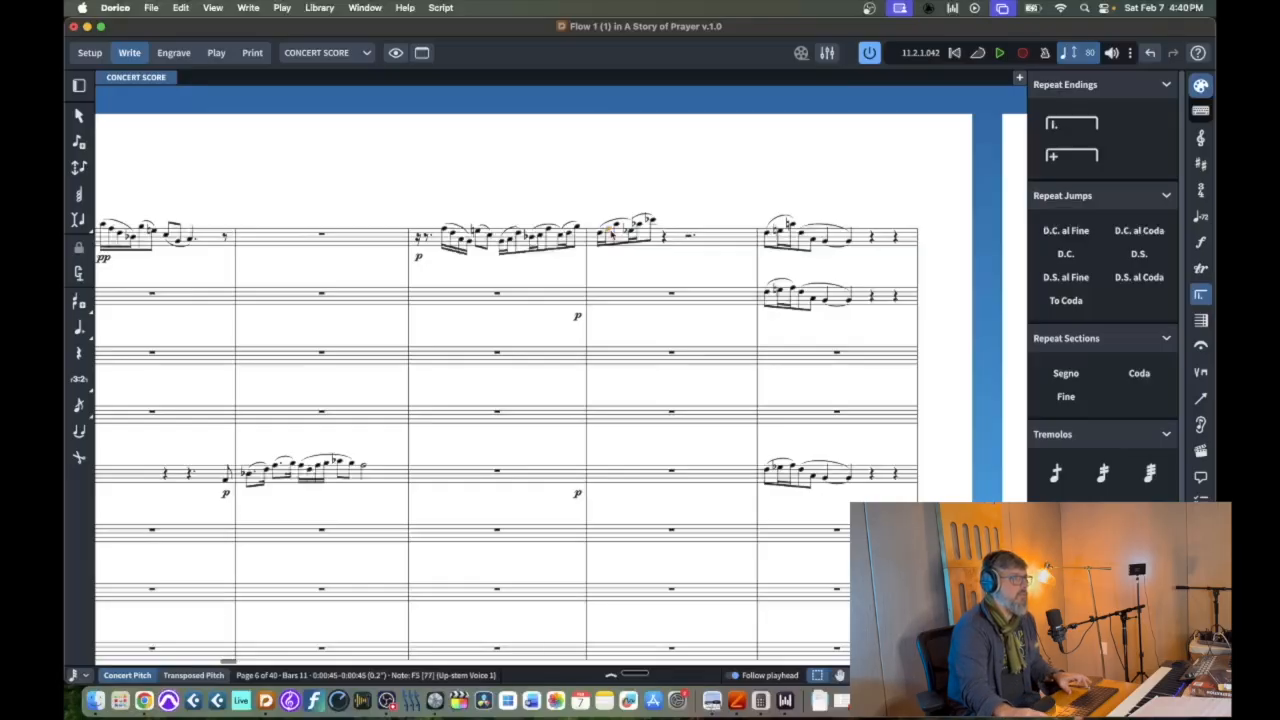
pyautogui.hotkey('alt', 'Up')
pyautogui.hotkey('shift', 'Right')
pyautogui.hotkey('shift', 'Right')
pyautogui.hotkey('shift', 'Right')
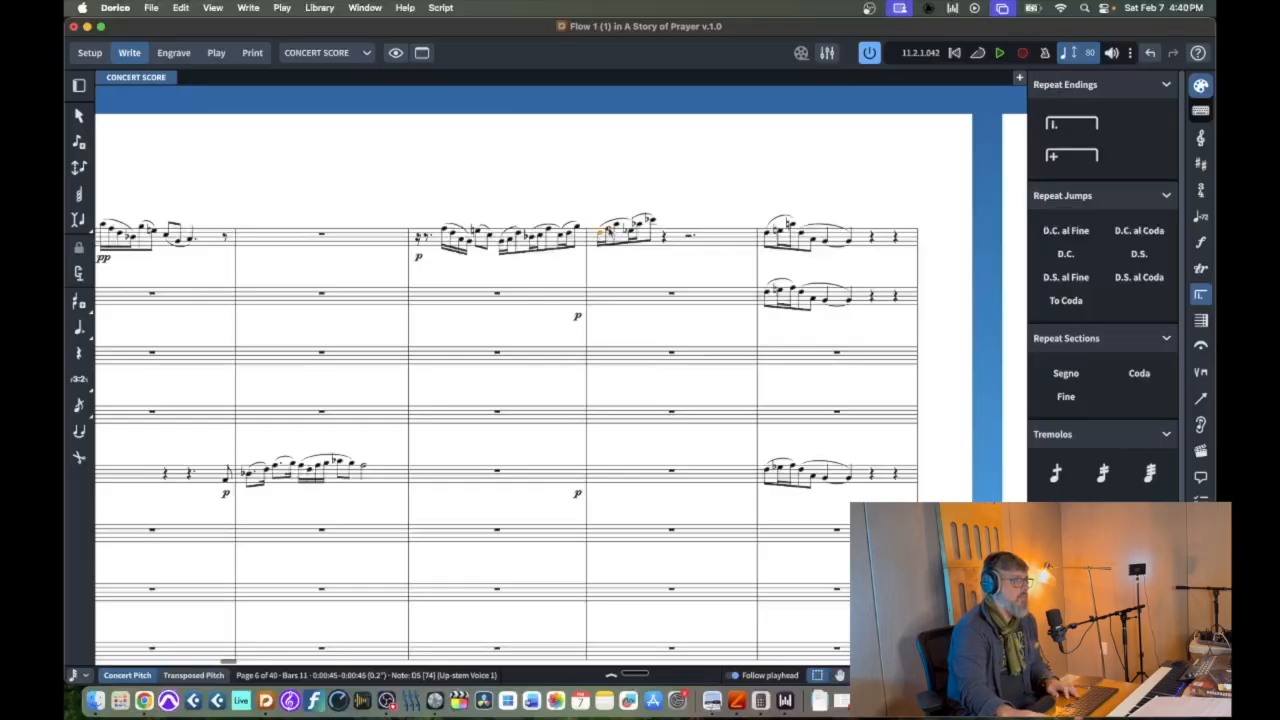
# Raise the last note of the flute's final slurred group in bar 11 from C-flat to C natural
pyautogui.click(630, 232)
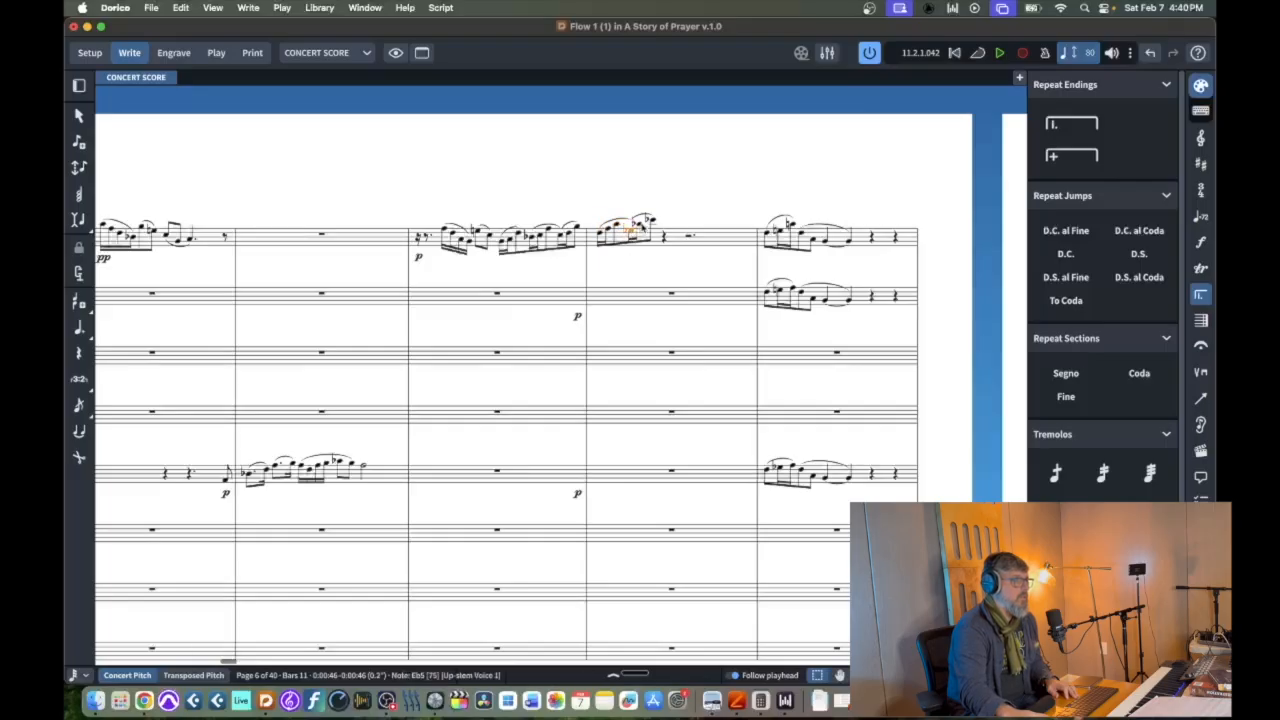
pyautogui.keyDown('shift'); pyautogui.click(651, 220); pyautogui.keyUp('shift')
pyautogui.press('s')
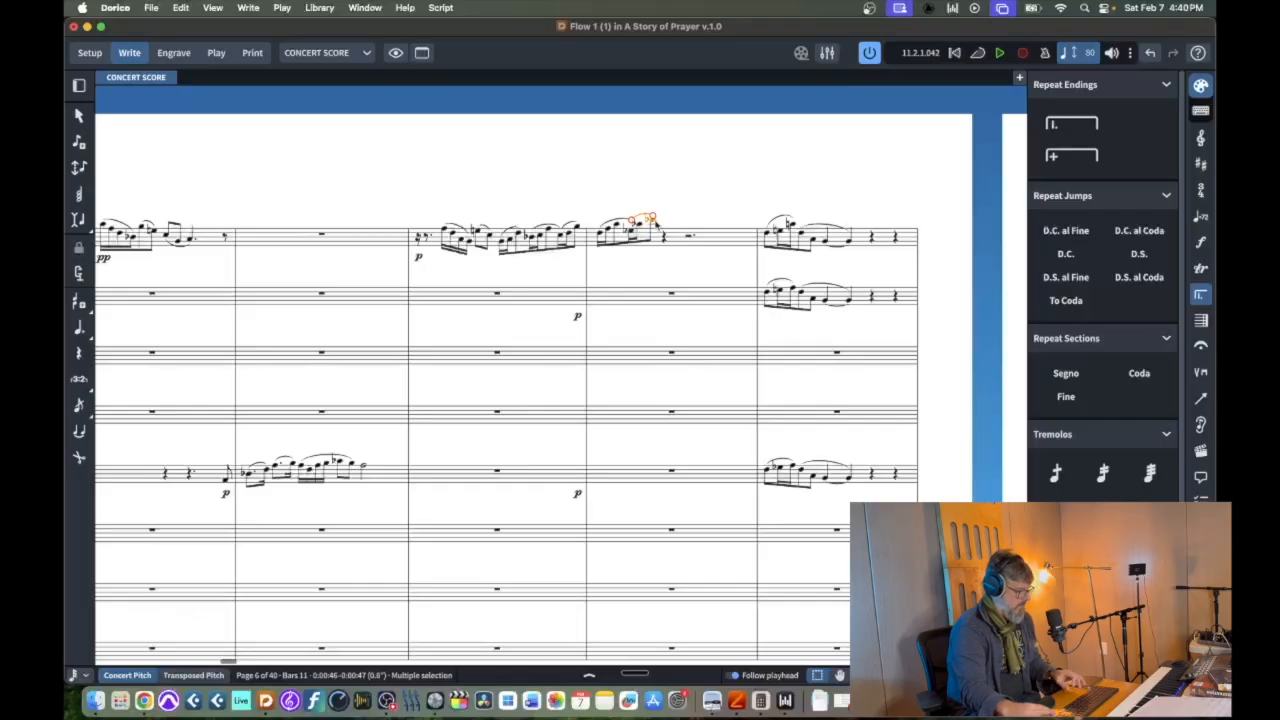
pyautogui.hotkey('alt', 'Up')
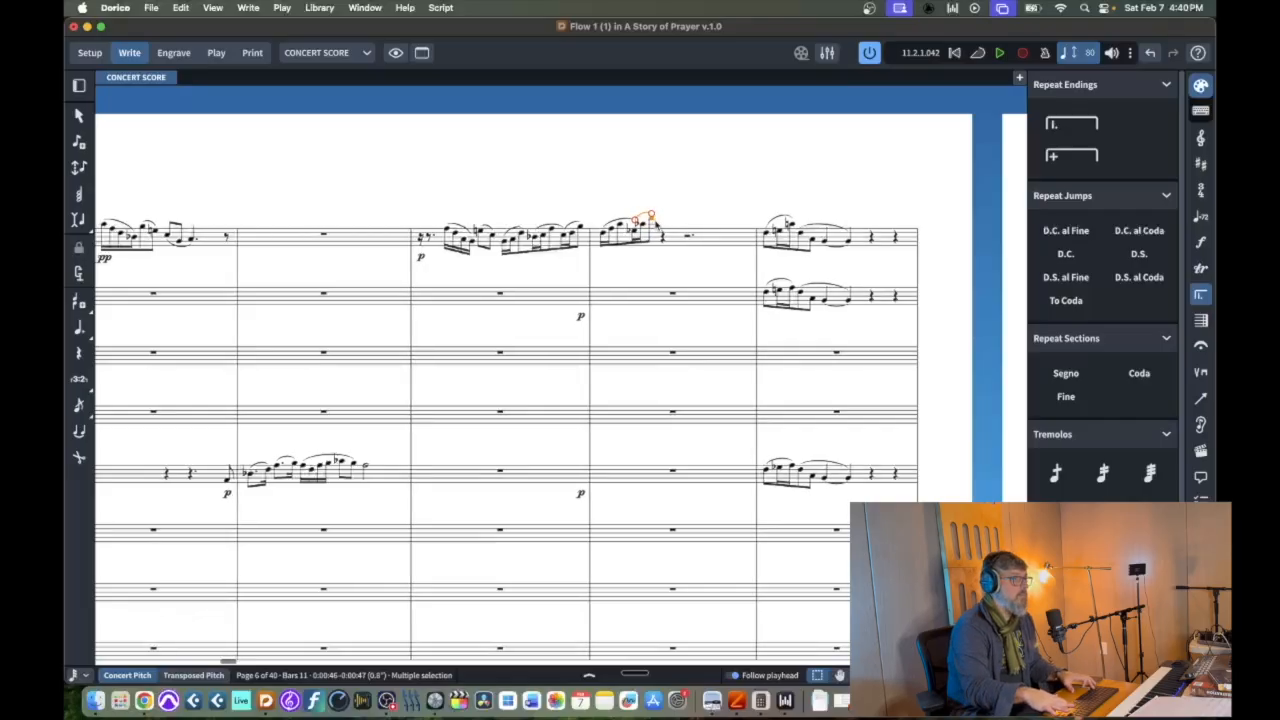
# Play back the revised flute figure from the first note of bar 11
pyautogui.click(601, 238)
pyautogui.press('p')
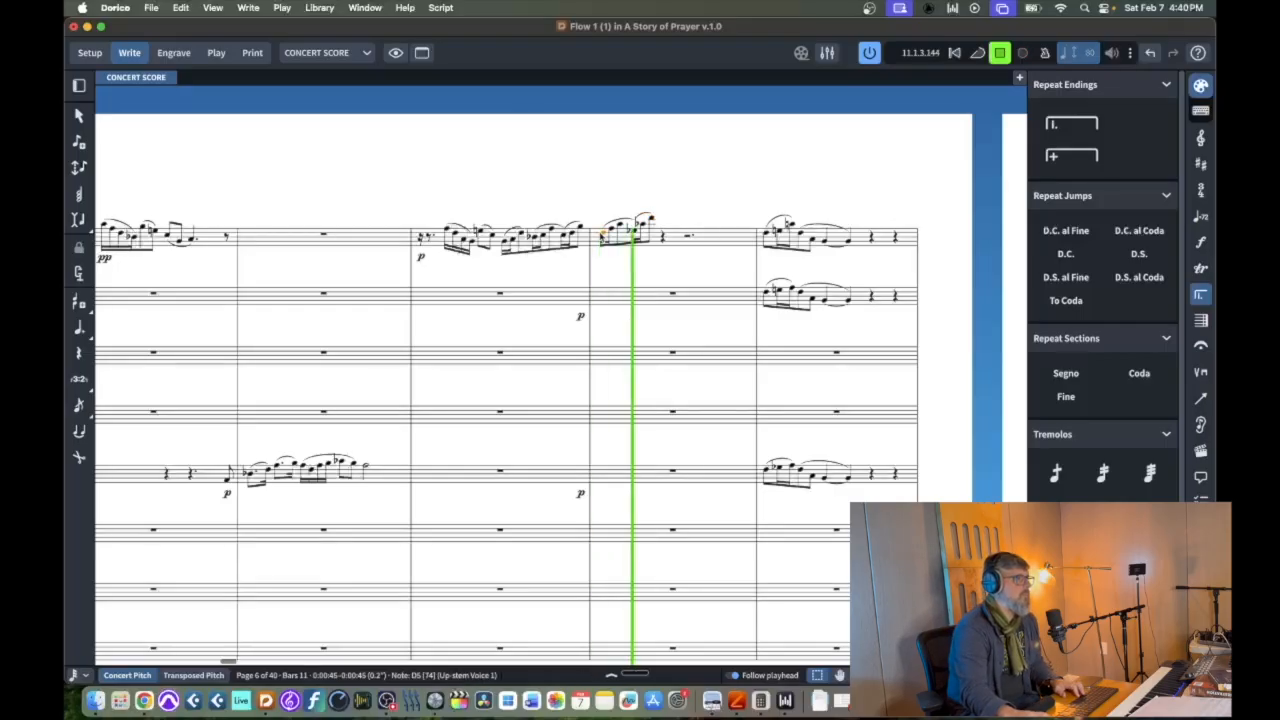
pyautogui.press('space')
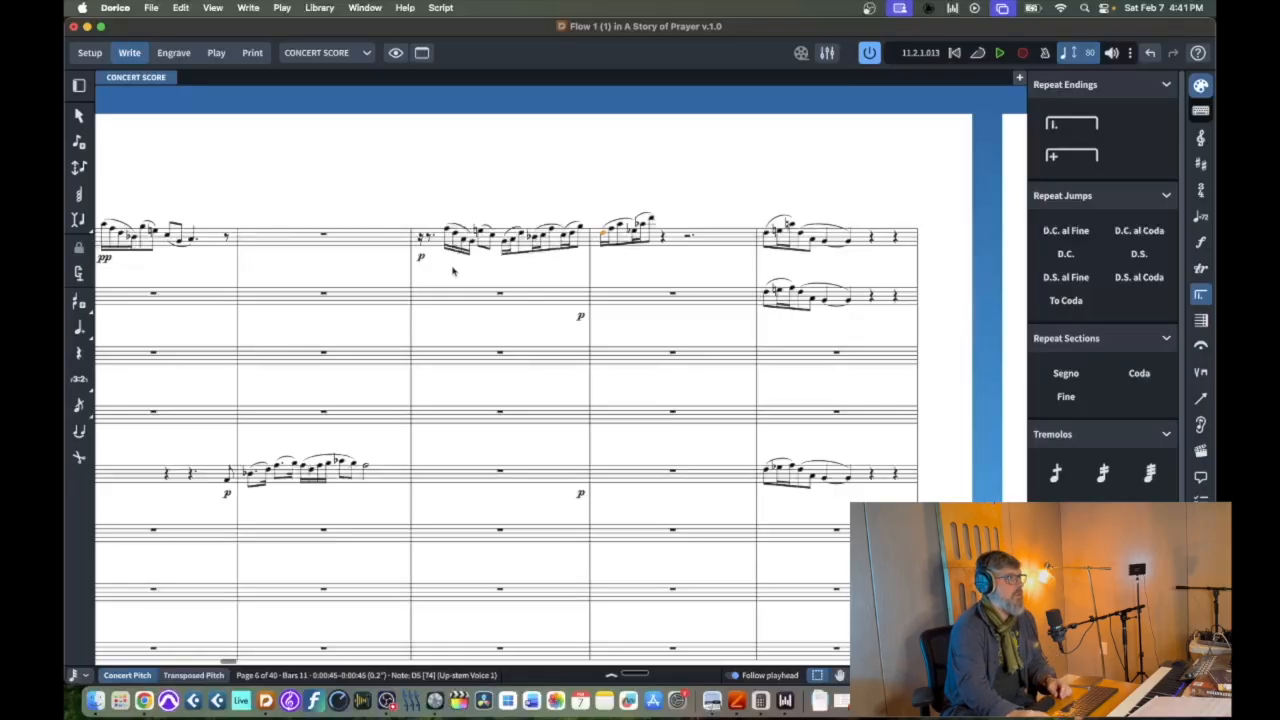
# Play back the full score from the first flute's pp entry in bar 8 through bar 11
pyautogui.click(105, 231)
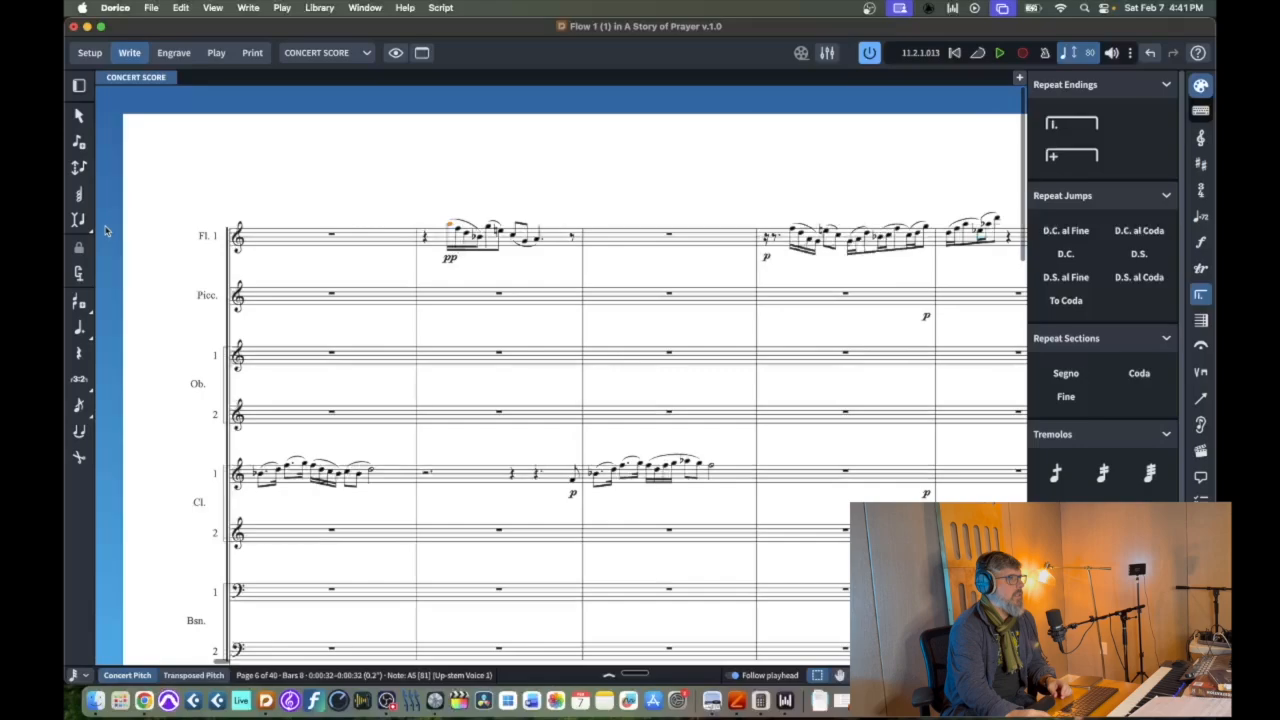
pyautogui.press('space')
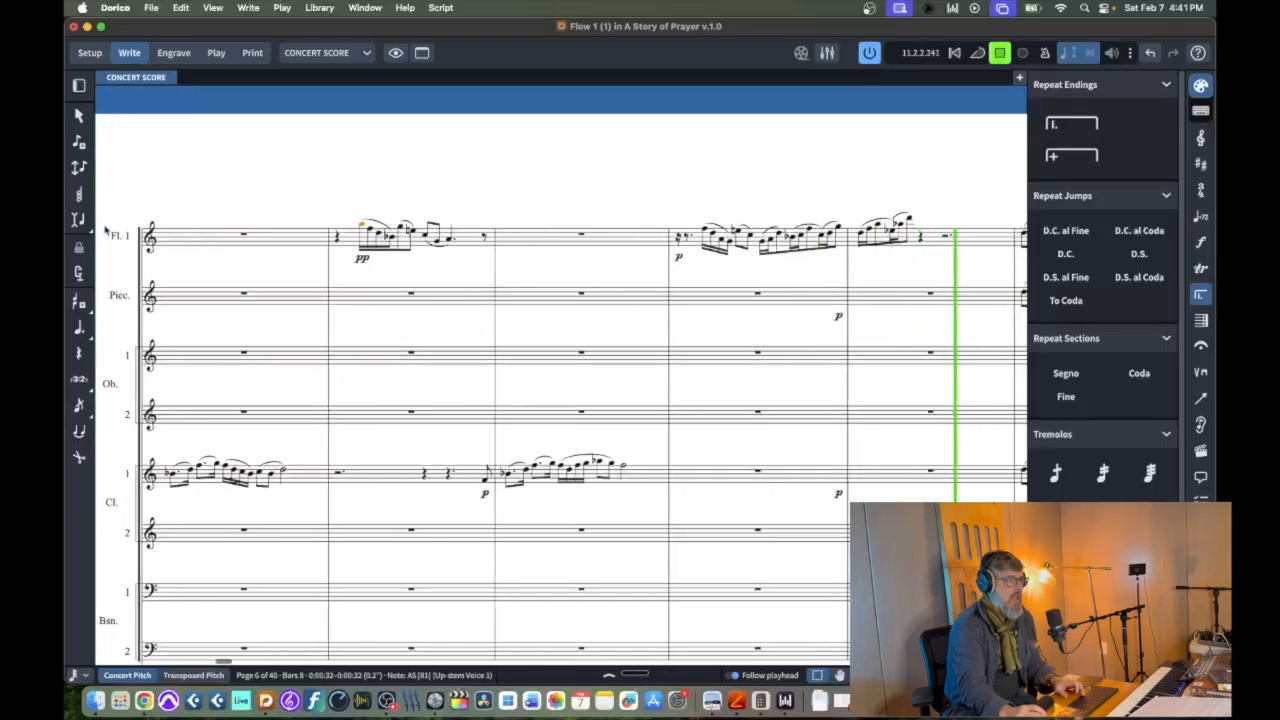
pyautogui.press('space')
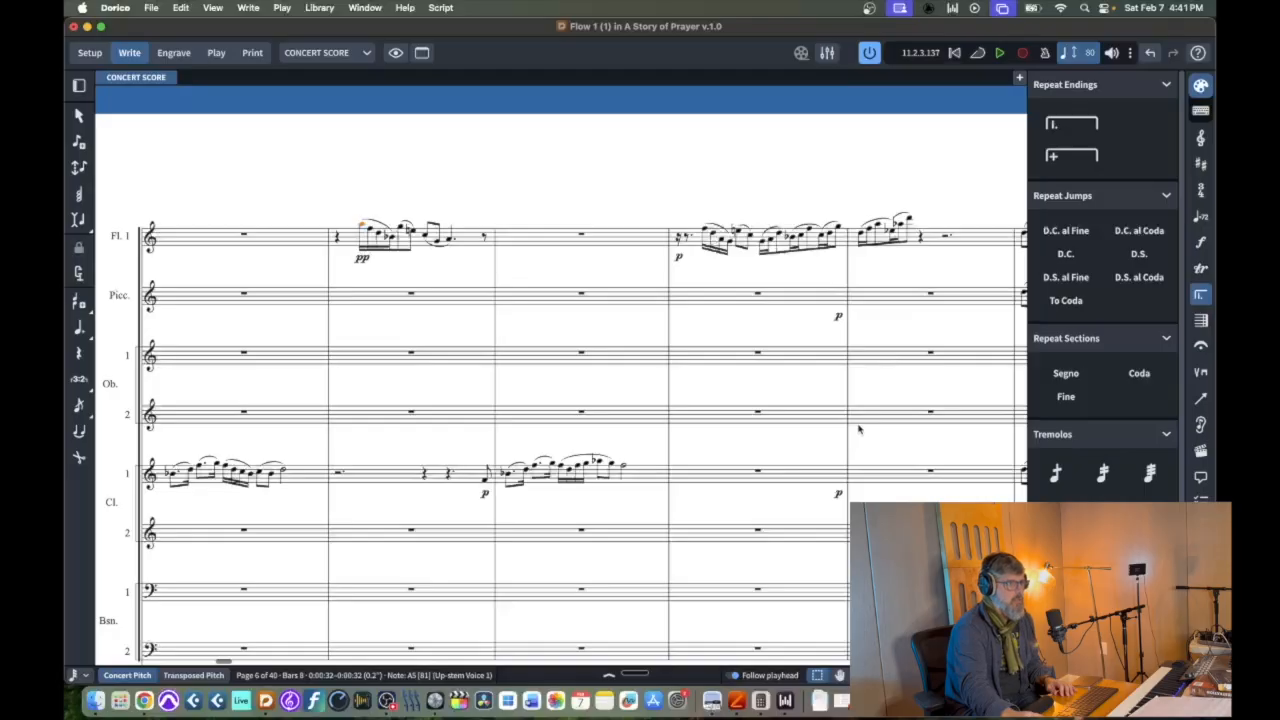
# Examine the first harp notes of both staves in bar 11 and the string parts below them
pyautogui.scroll(-10, 858, 430)
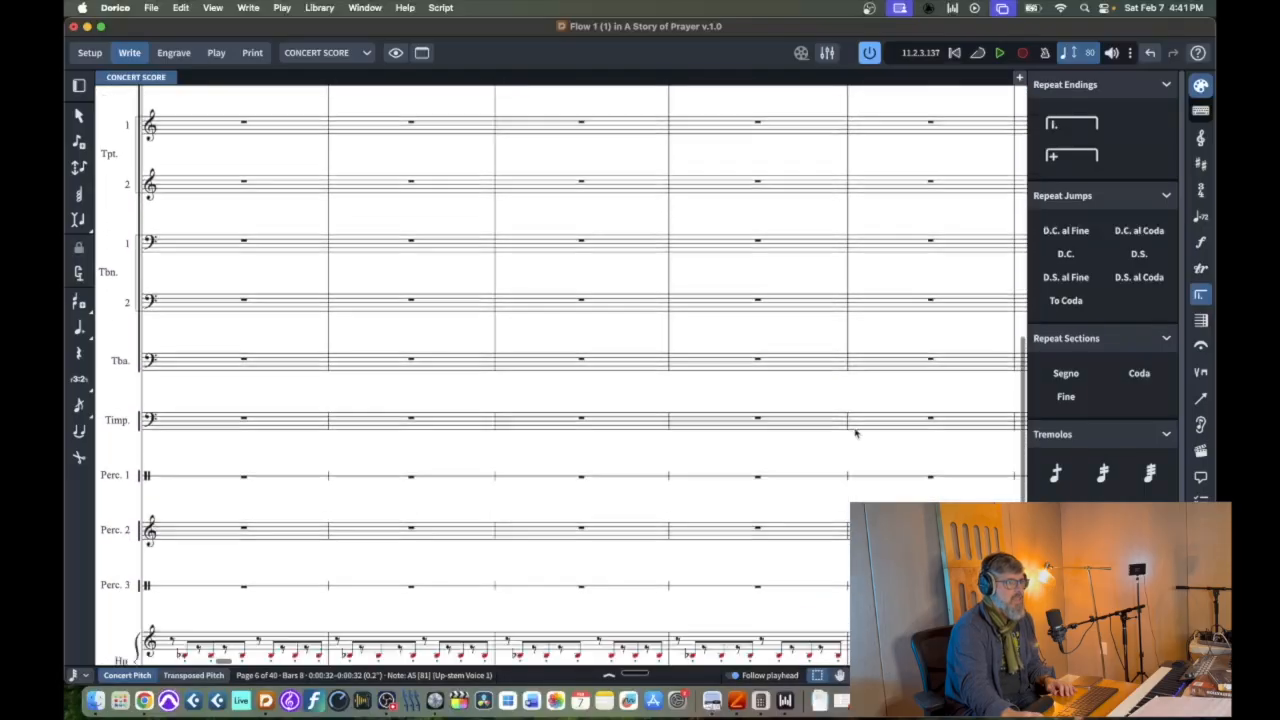
pyautogui.scroll(-4, 855, 433)
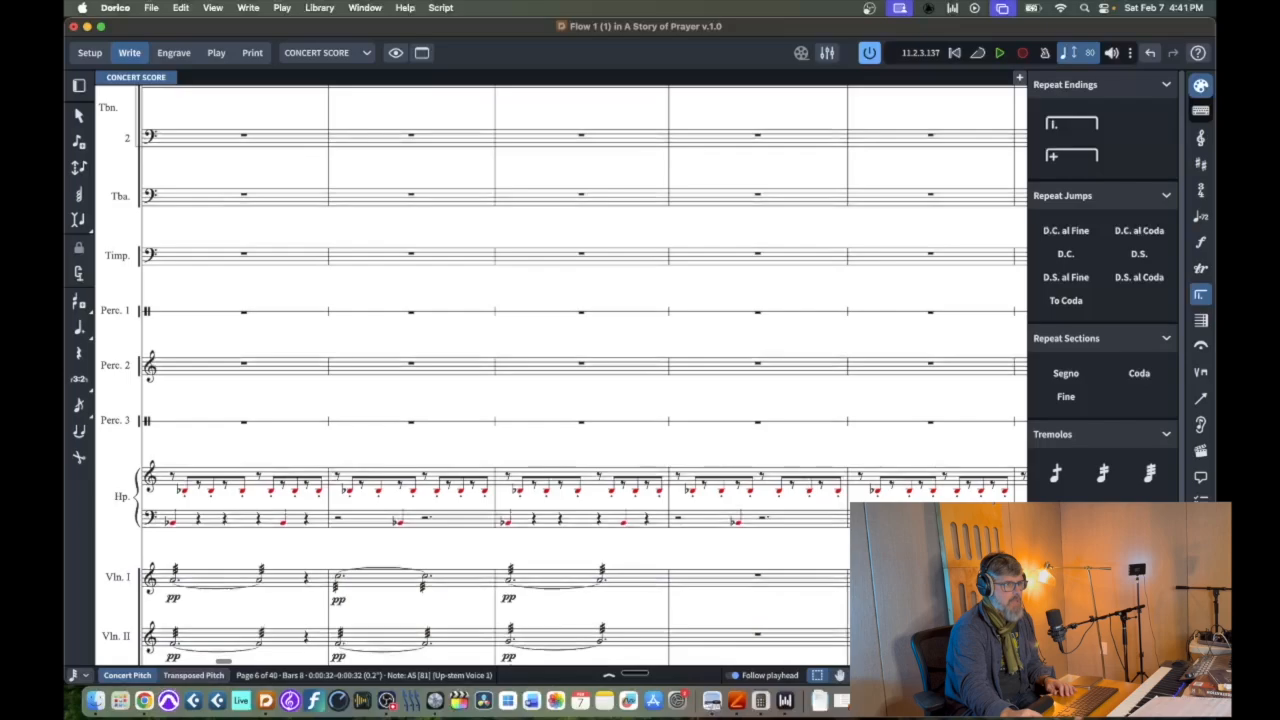
pyautogui.press('Escape')
pyautogui.click(872, 490)
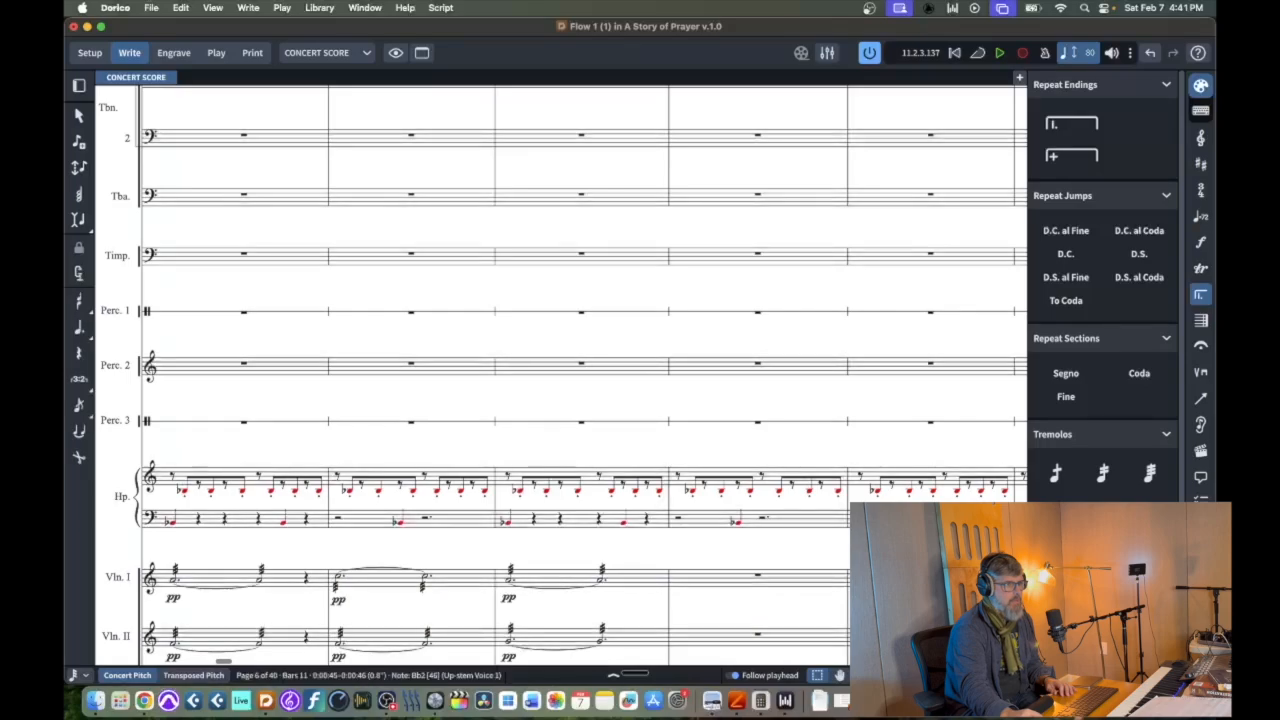
pyautogui.click(874, 490)
pyautogui.press('Down')
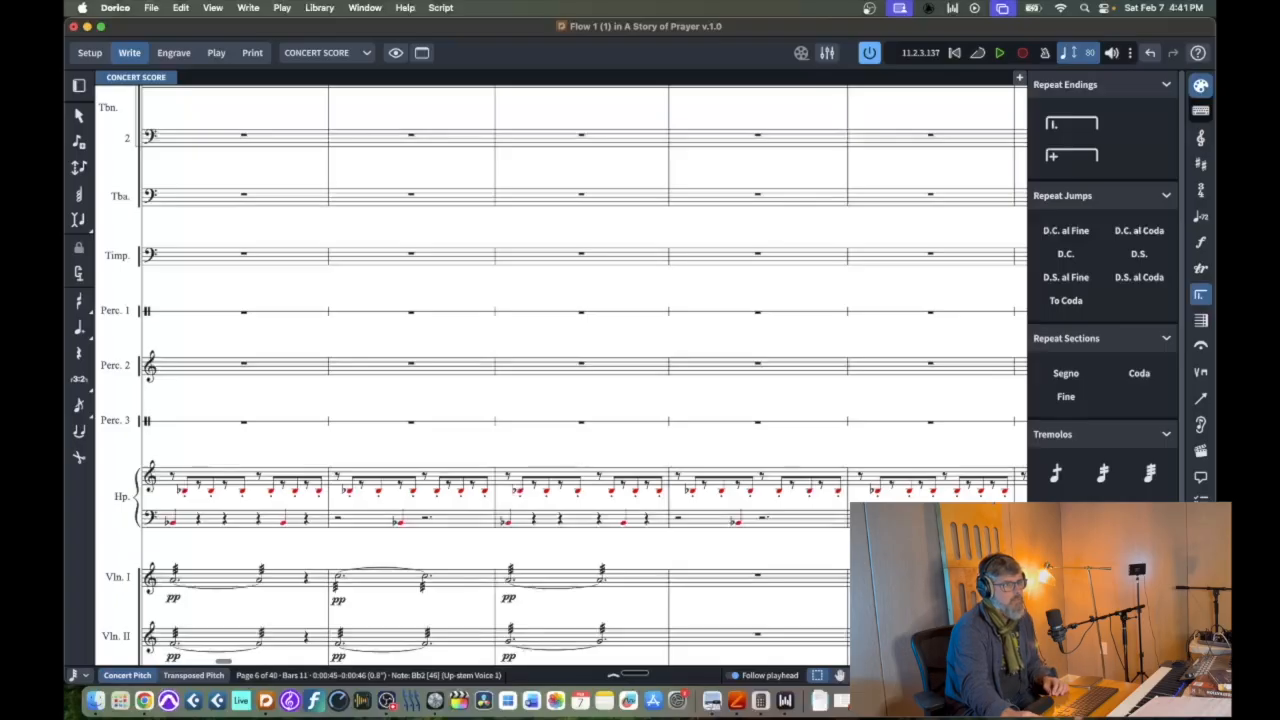
pyautogui.scroll(-4, 560, 375)
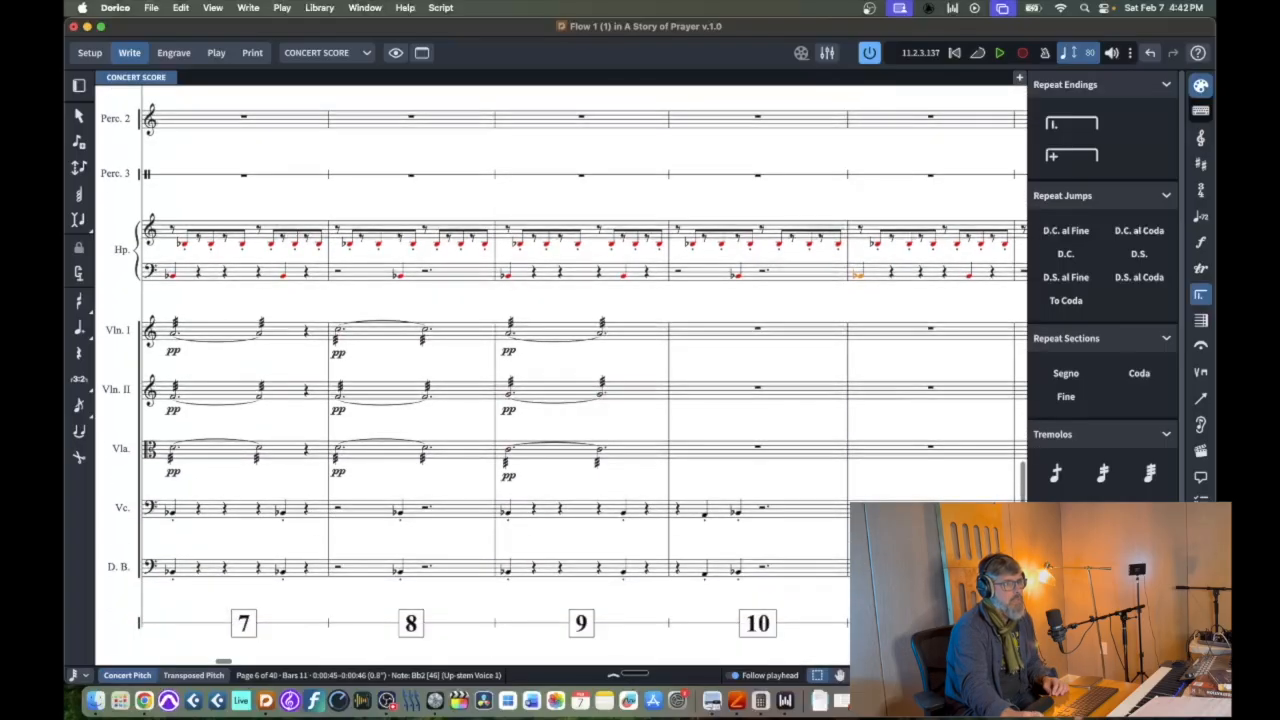
# Audition the opening notes of the first flute's slurred figure in bar 11 one by one, along with the slur over them
pyautogui.scroll(10, 560, 375)
pyautogui.scroll(8, 560, 375)
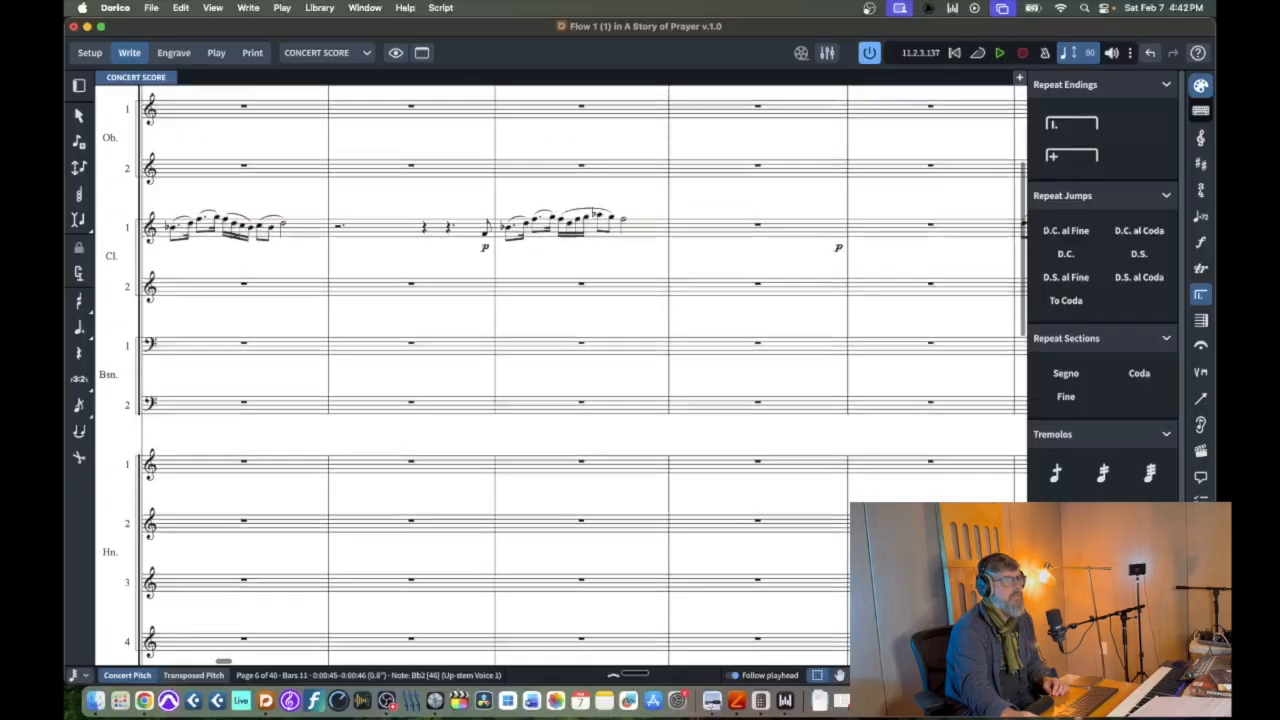
pyautogui.scroll(2, 866, 290)
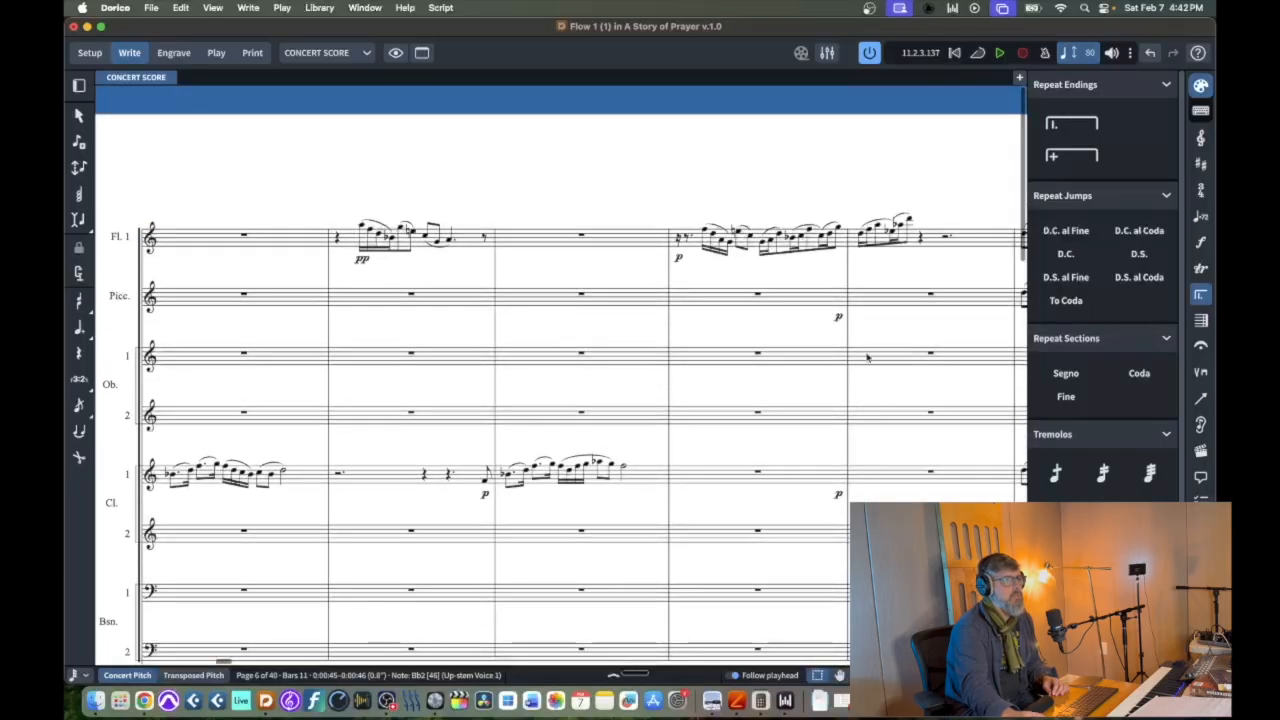
pyautogui.click(863, 235)
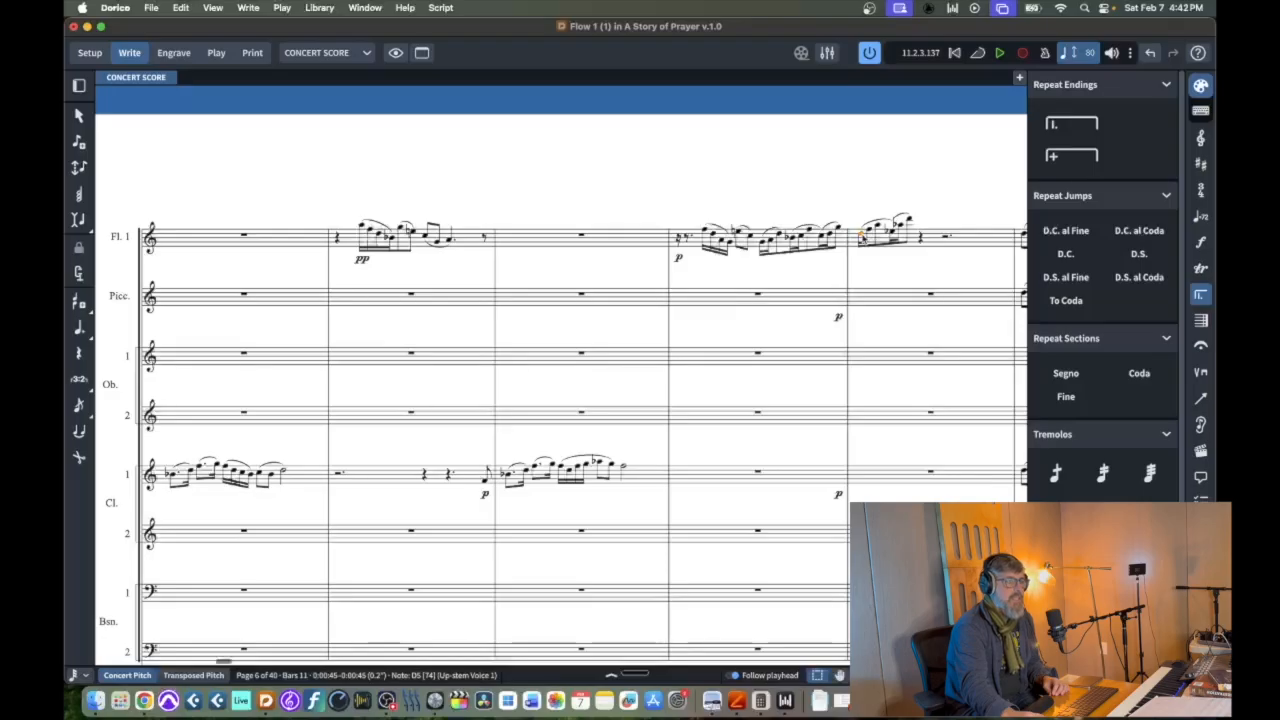
pyautogui.hotkey('alt', 'Up')
pyautogui.hotkey('alt', 'Up')
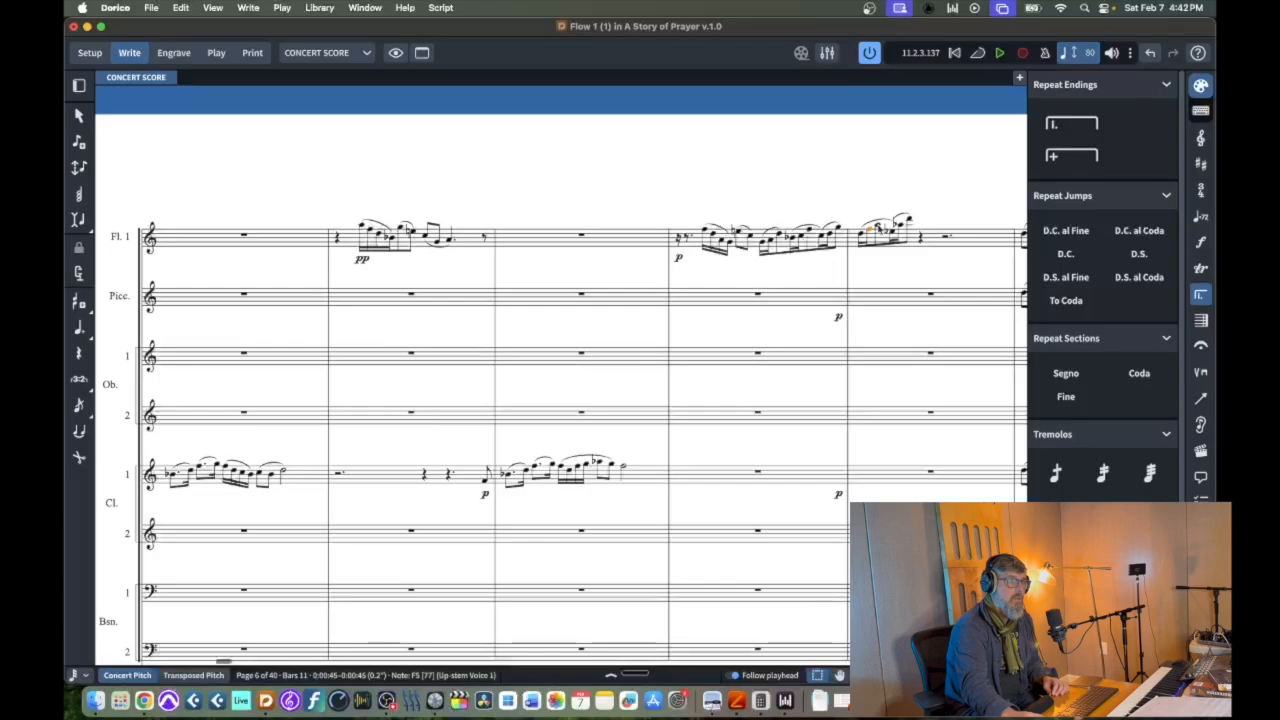
pyautogui.hotkey('alt', 'Up')
pyautogui.hotkey('alt', 'Up')
pyautogui.hotkey('alt', 'Down')
pyautogui.hotkey('alt', 'Down')
pyautogui.hotkey('alt', 'Up')
pyautogui.hotkey('alt', 'Up')
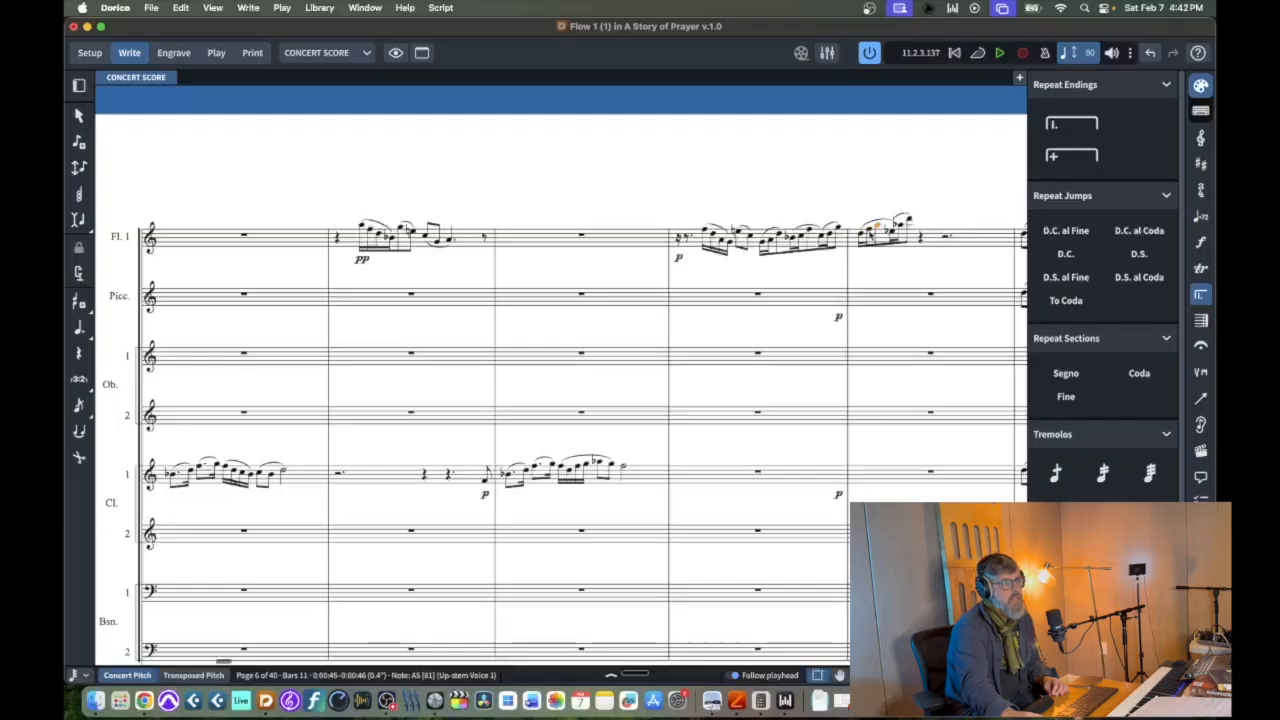
pyautogui.keyDown('super'); pyautogui.click(880, 222); pyautogui.keyUp('super')
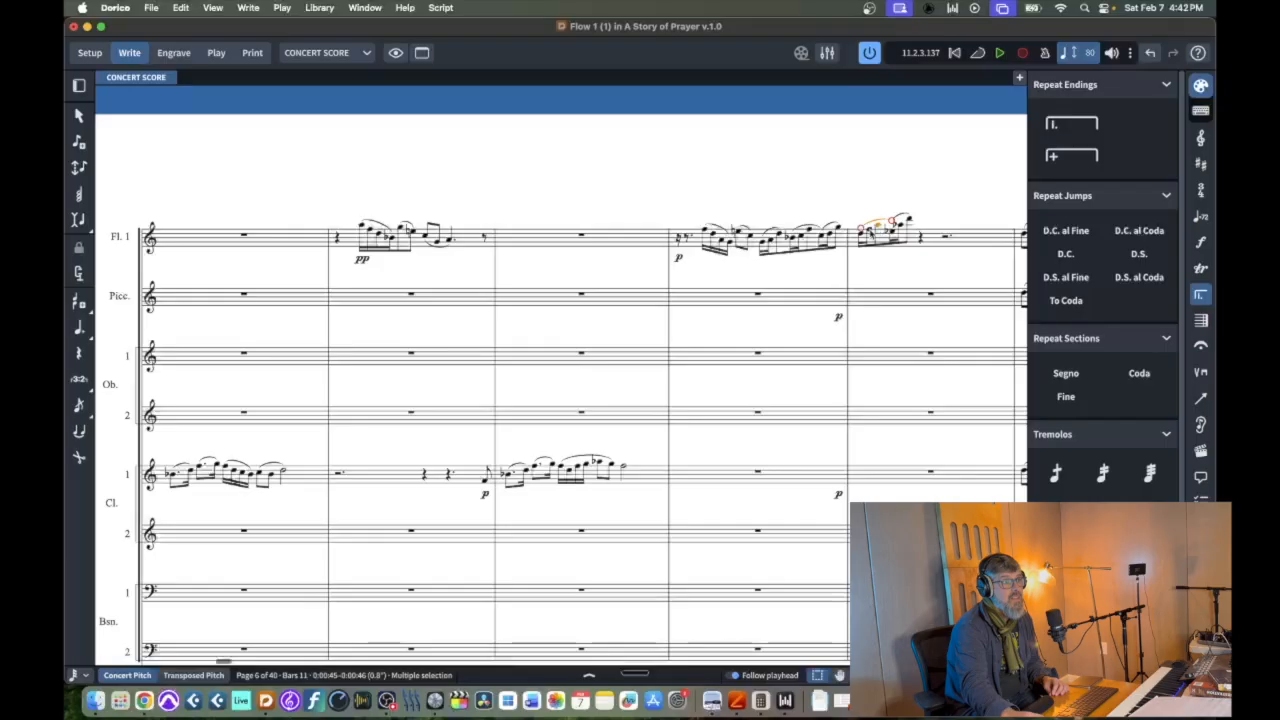
pyautogui.click(862, 236)
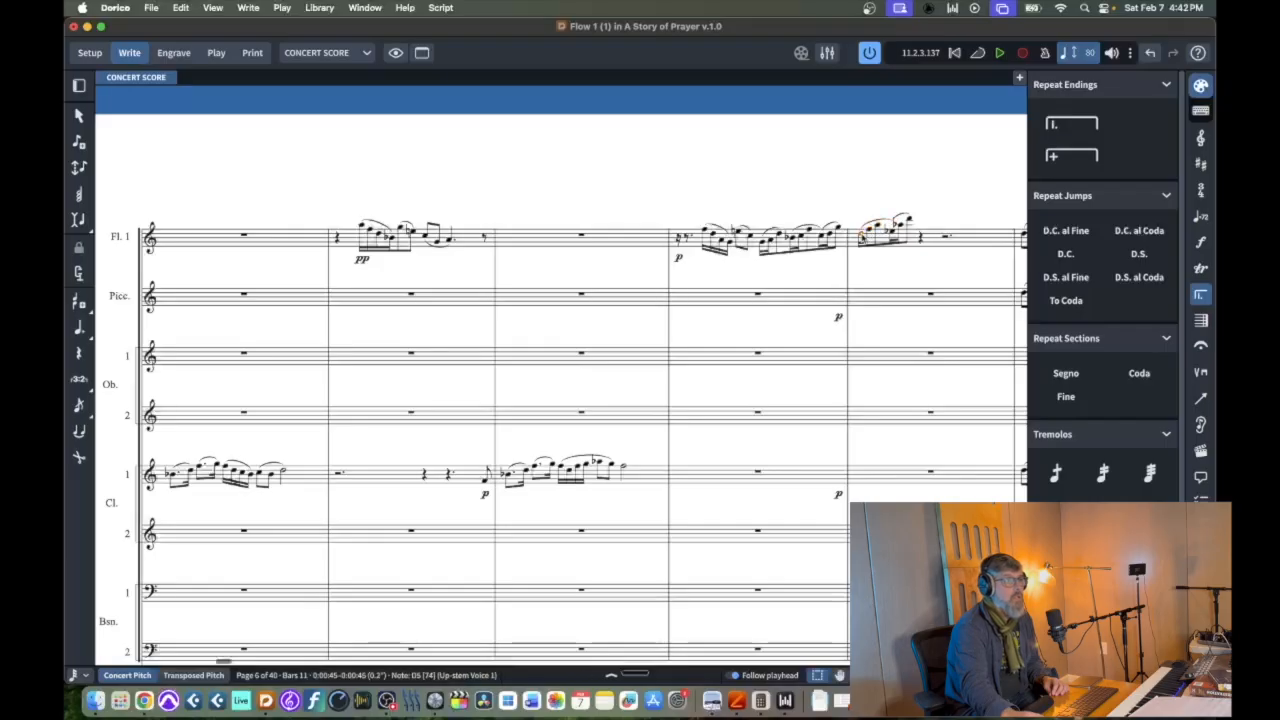
# Compare the second slurred group of the flute figure in bar 11 with bar 10, and lower its last note to D-flat
pyautogui.click(794, 241)
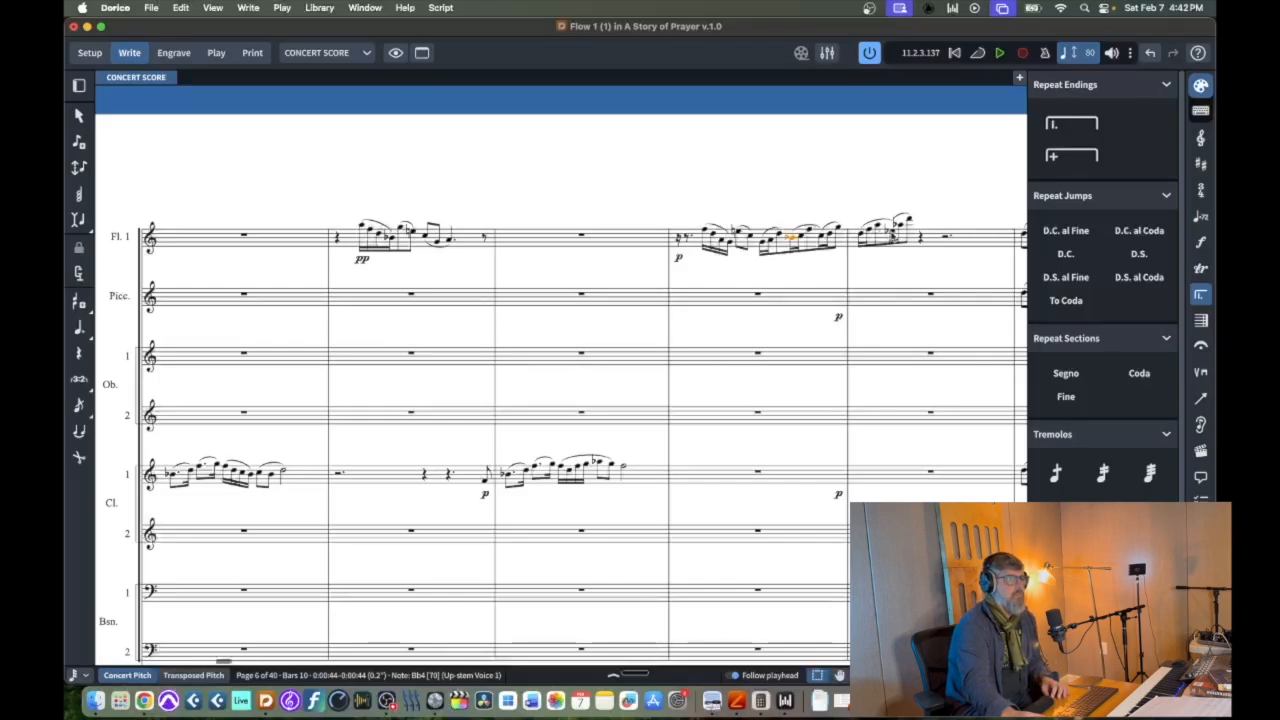
pyautogui.click(892, 233)
pyautogui.keyDown('shift'); pyautogui.click(909, 220); pyautogui.keyUp('shift')
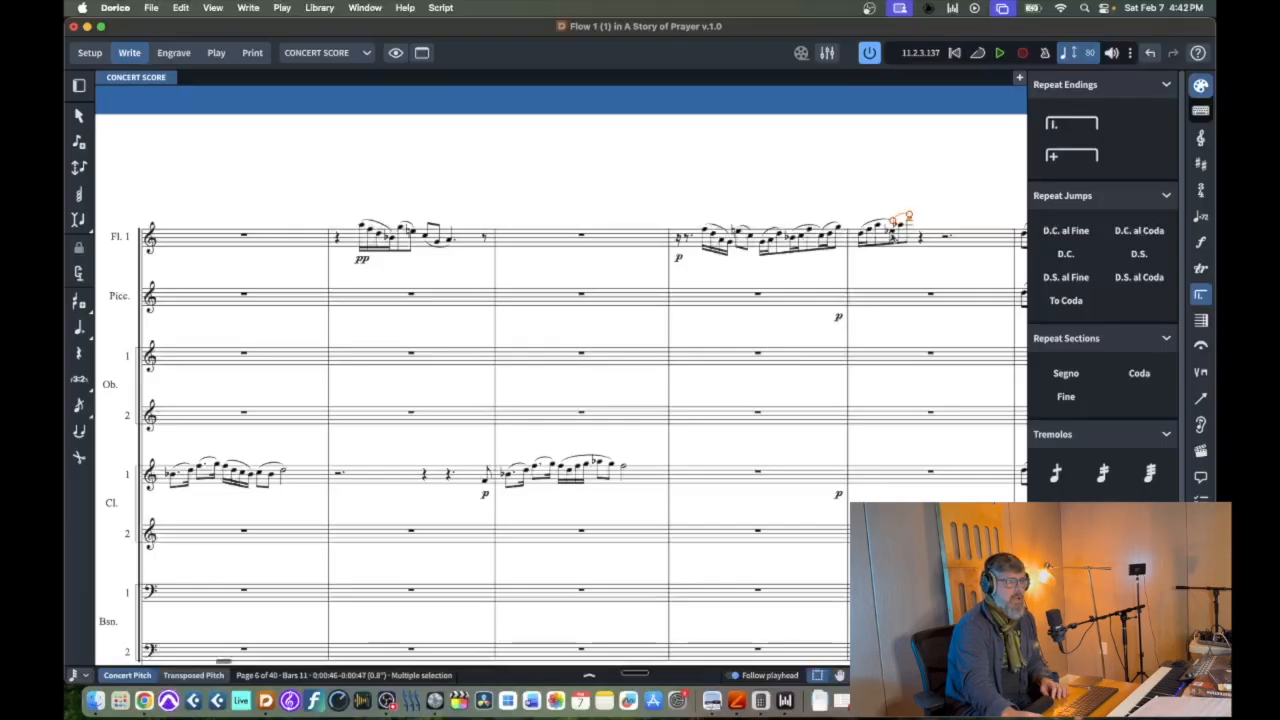
pyautogui.click(893, 231)
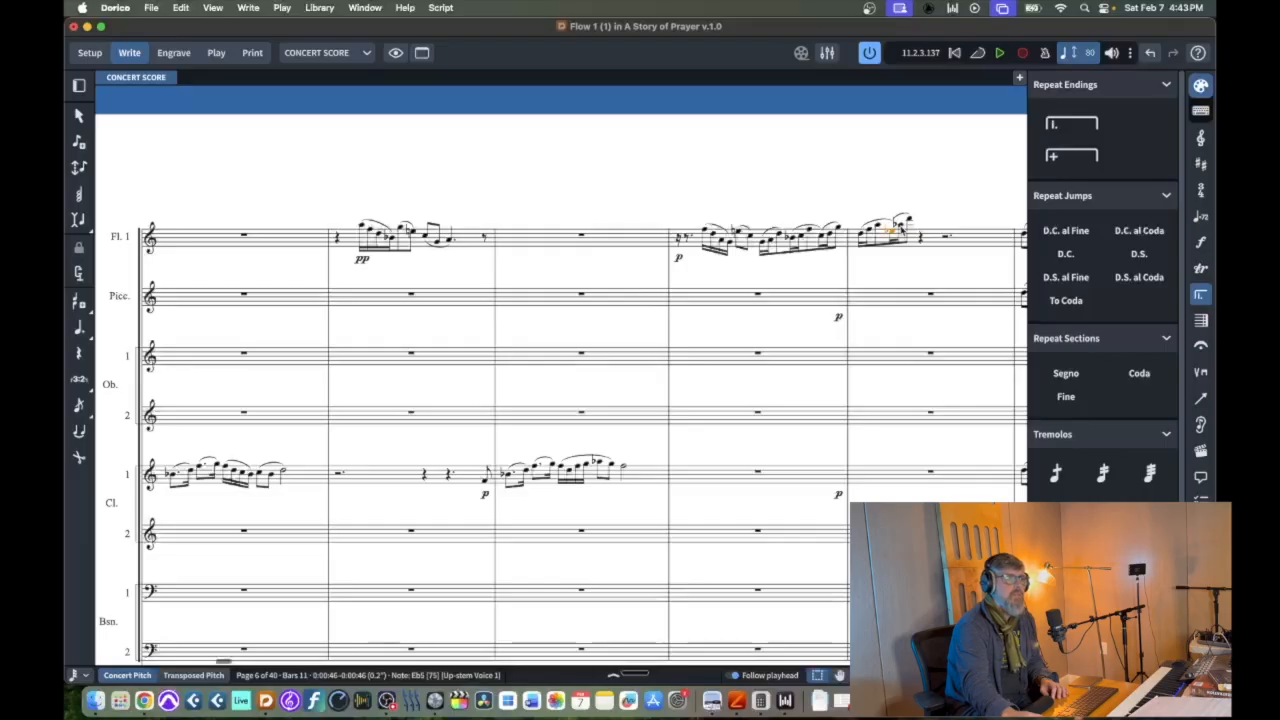
pyautogui.click(897, 226)
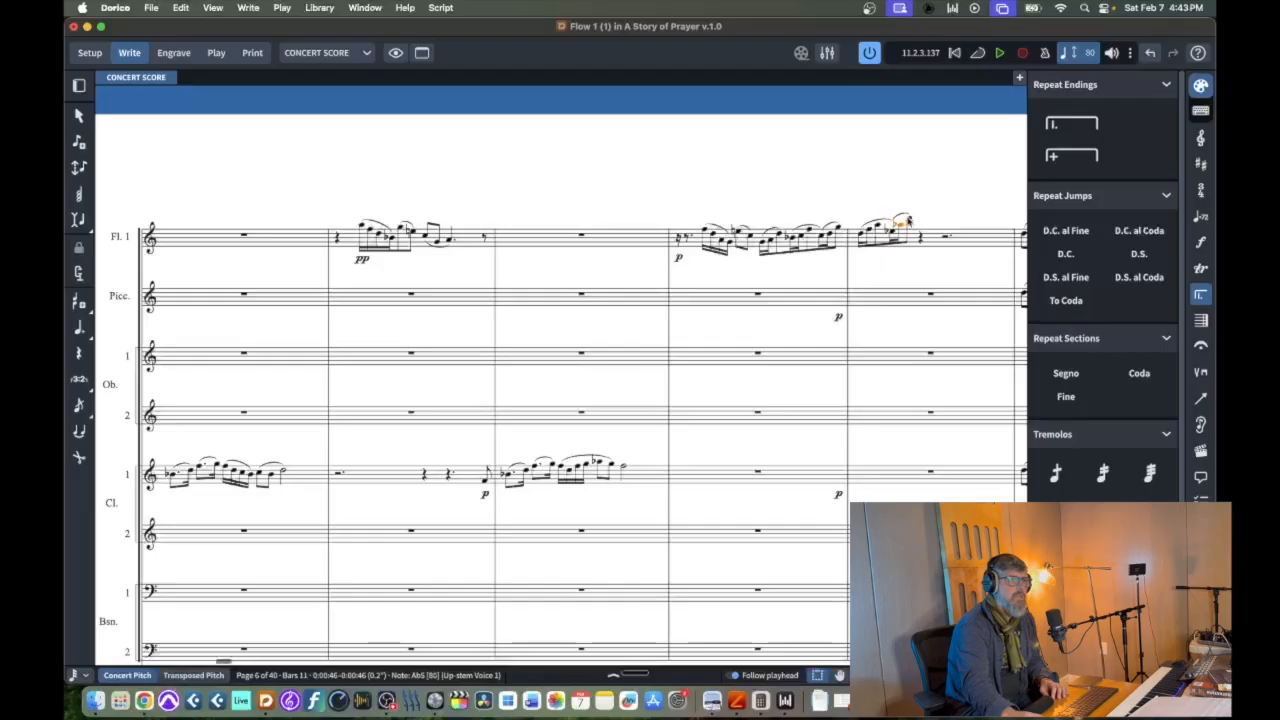
pyautogui.keyDown('shift'); pyautogui.click(908, 220); pyautogui.keyUp('shift')
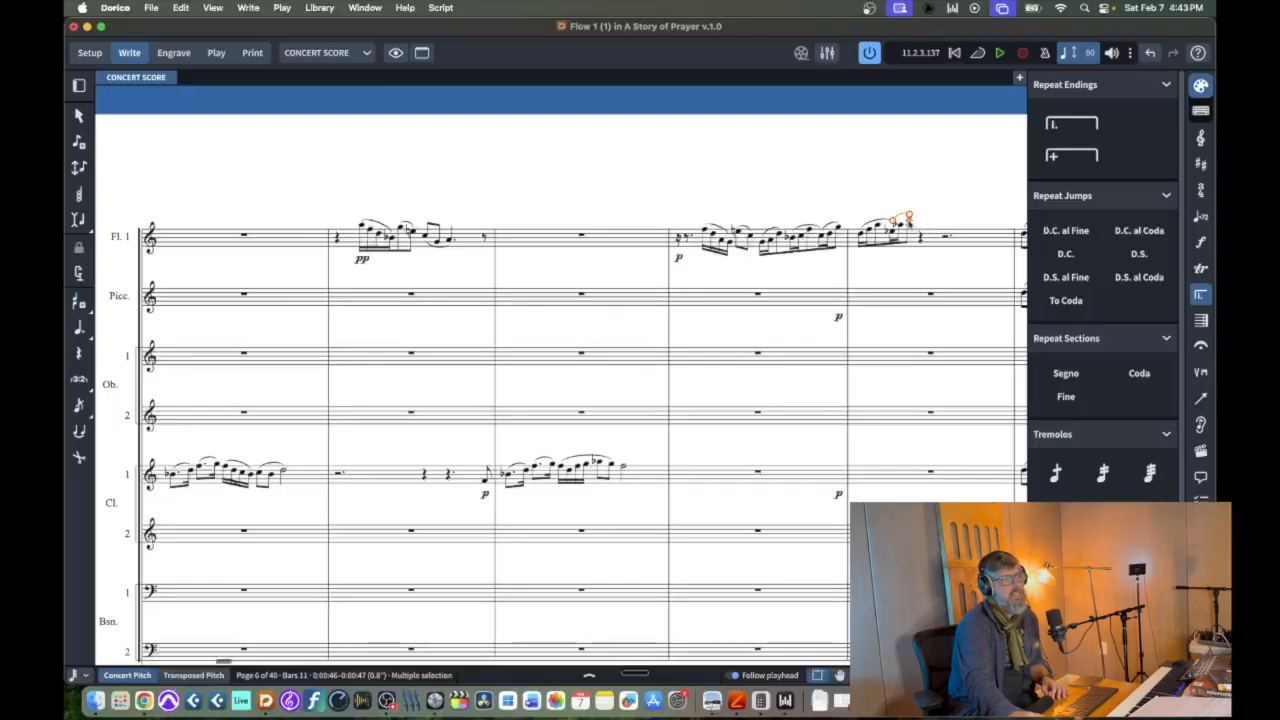
pyautogui.click(908, 220)
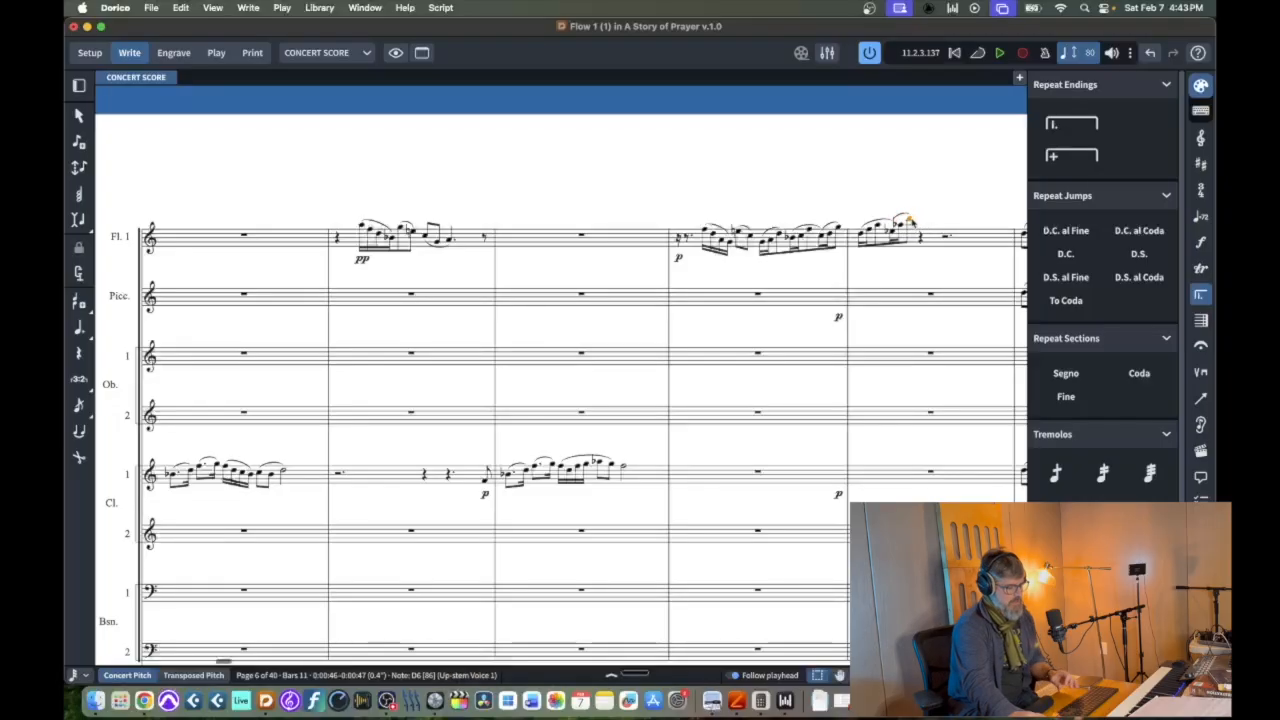
pyautogui.hotkey('alt', 'Down')
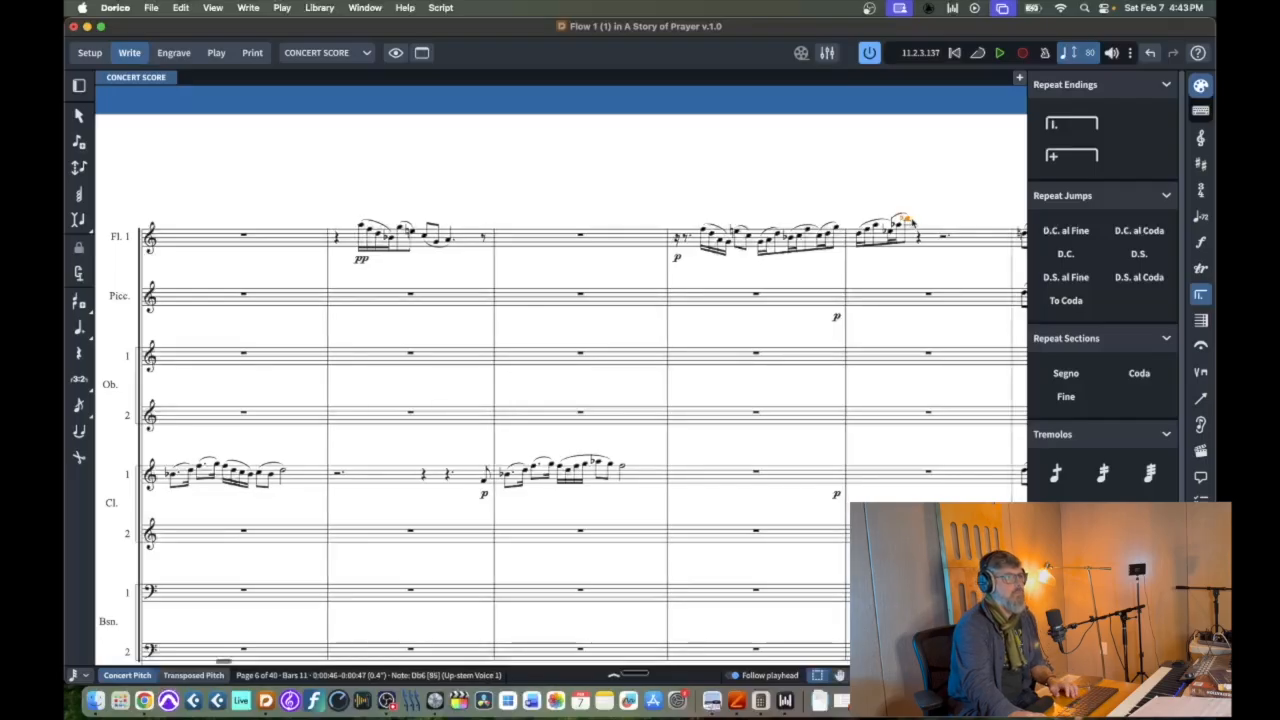
pyautogui.click(892, 231)
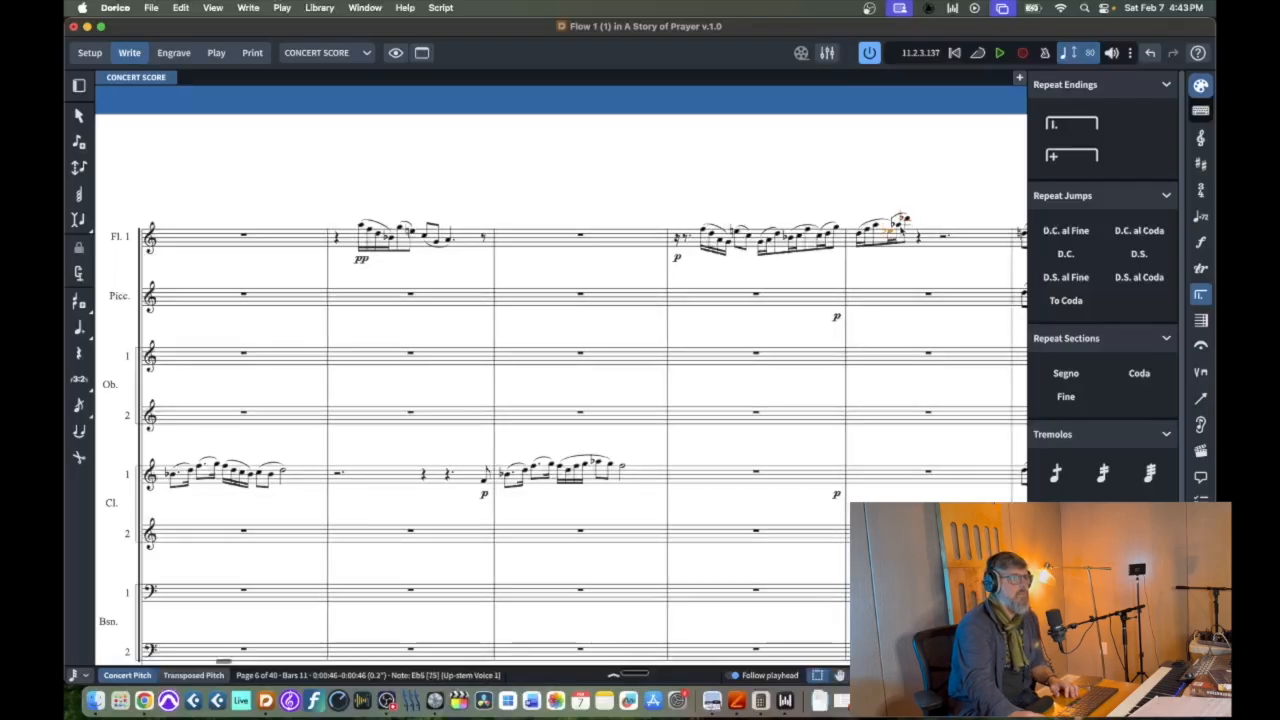
pyautogui.keyDown('shift'); pyautogui.click(906, 217); pyautogui.keyUp('shift')
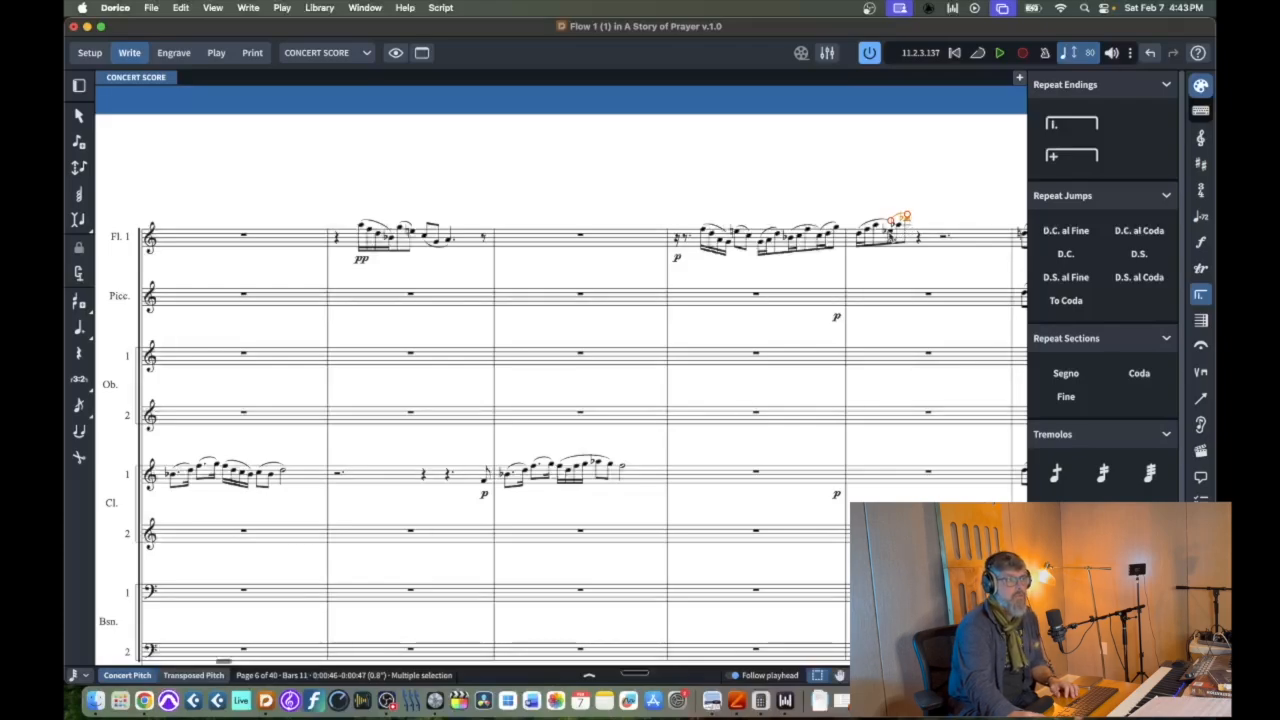
pyautogui.click(904, 218)
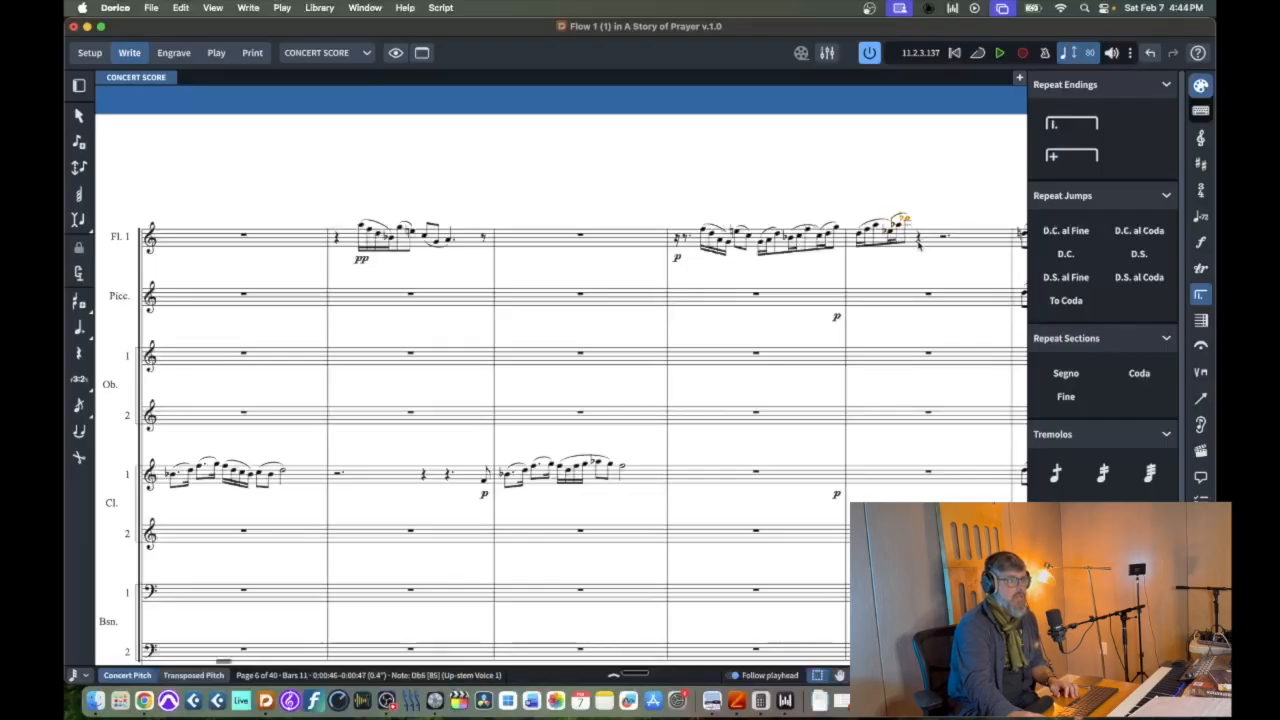
# Try to extend the final D-flat of the flute figure in bar 11 with an added tied note
pyautogui.doubleClick(918, 244)
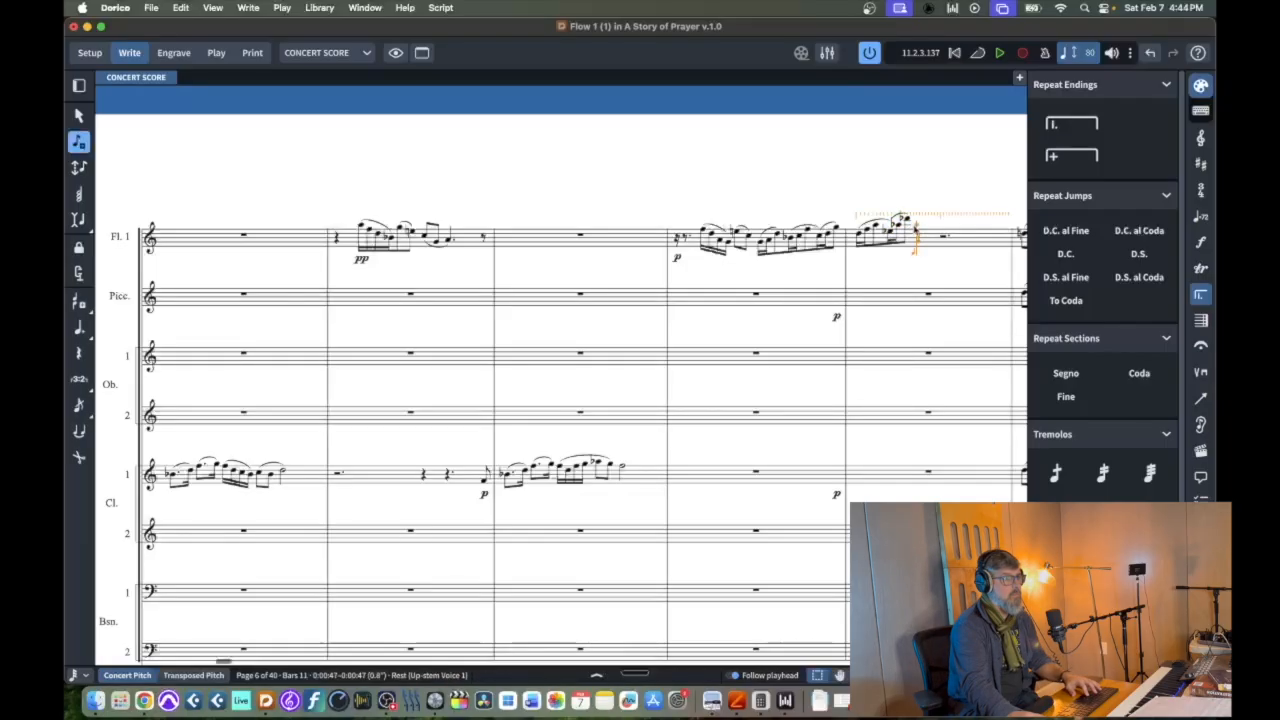
pyautogui.click(916, 222)
pyautogui.press('Escape')
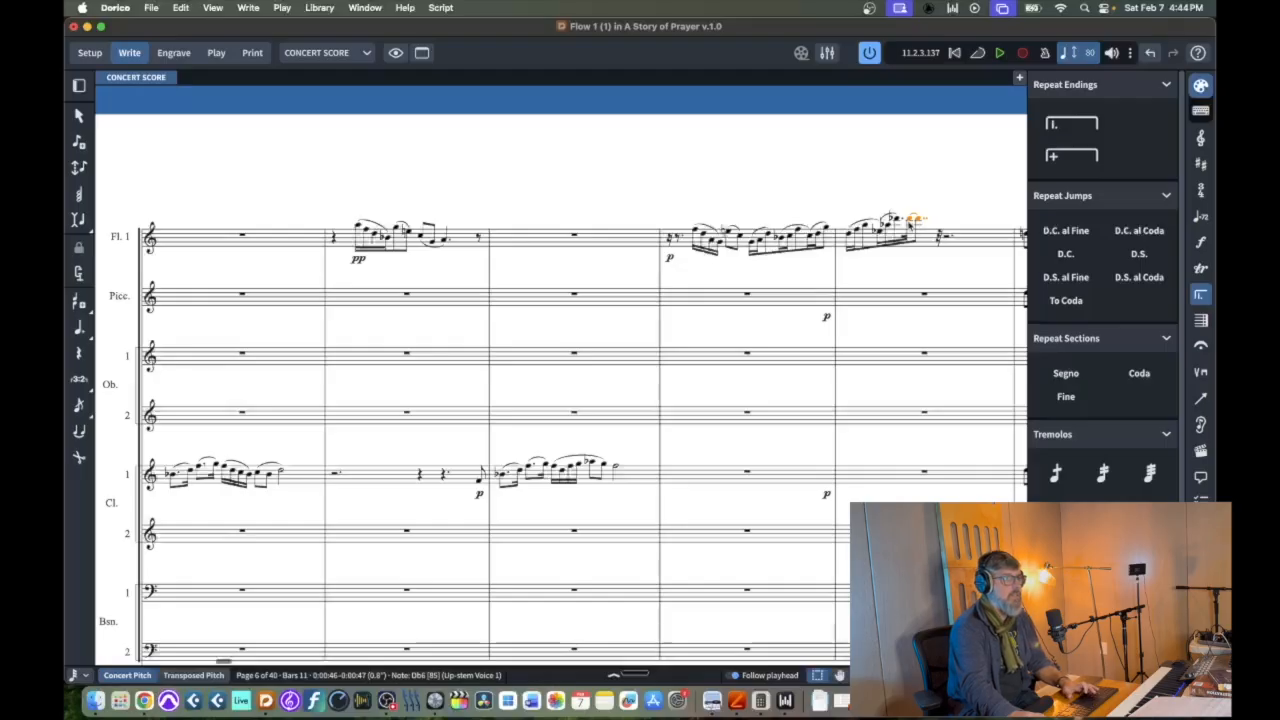
pyautogui.press('u')
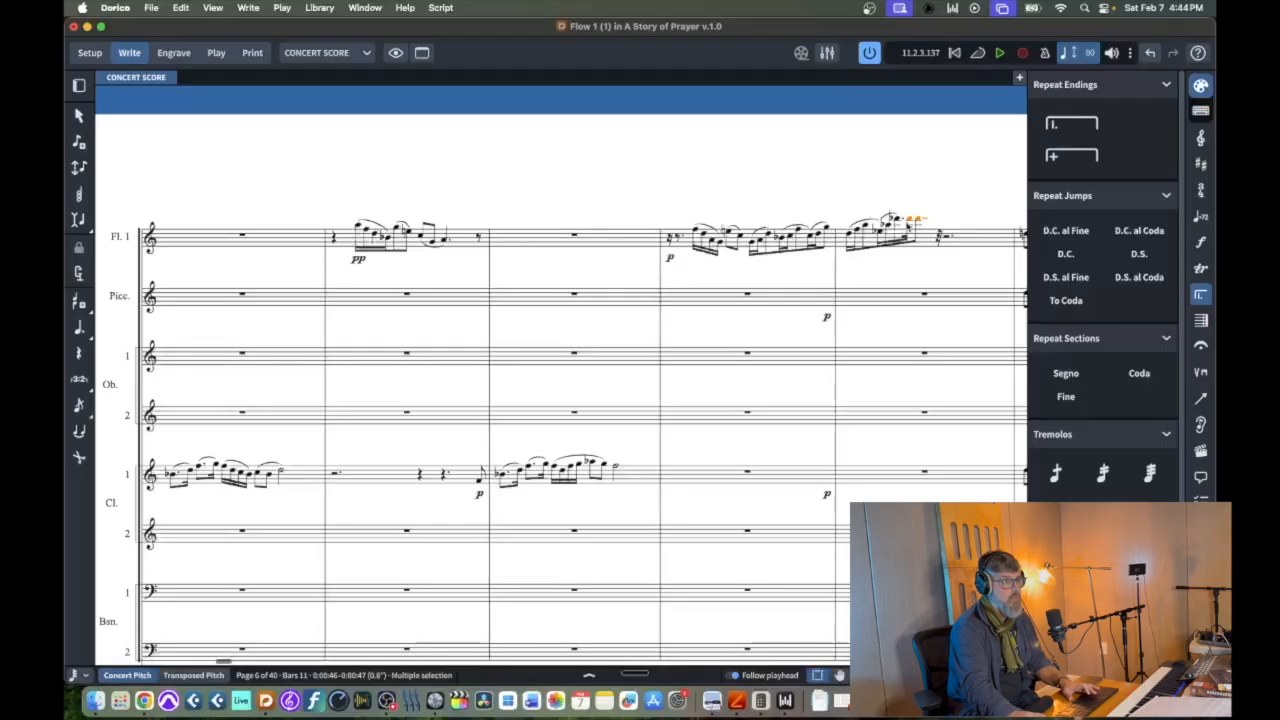
pyautogui.press('t')
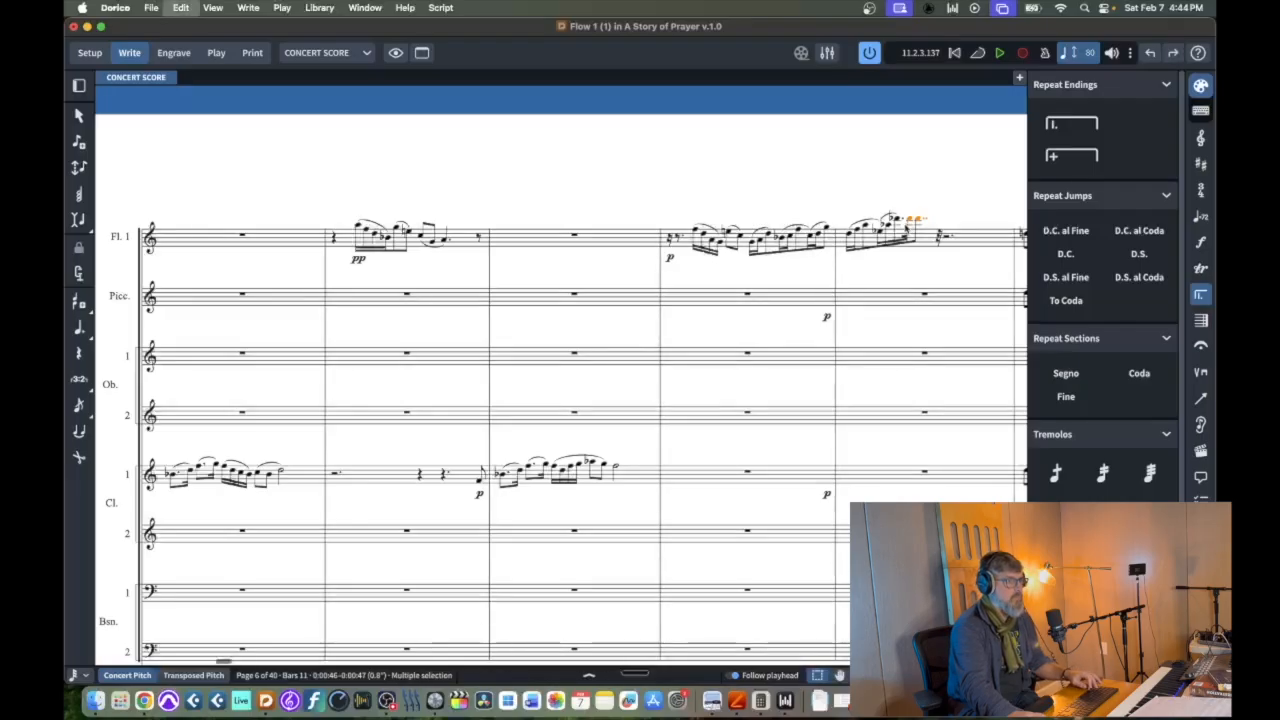
# Enter a D-flat on the quarter rest after the flute's last note in bar 11 and tie the preceding D-flat to it
pyautogui.hotkey('shift', 'n')
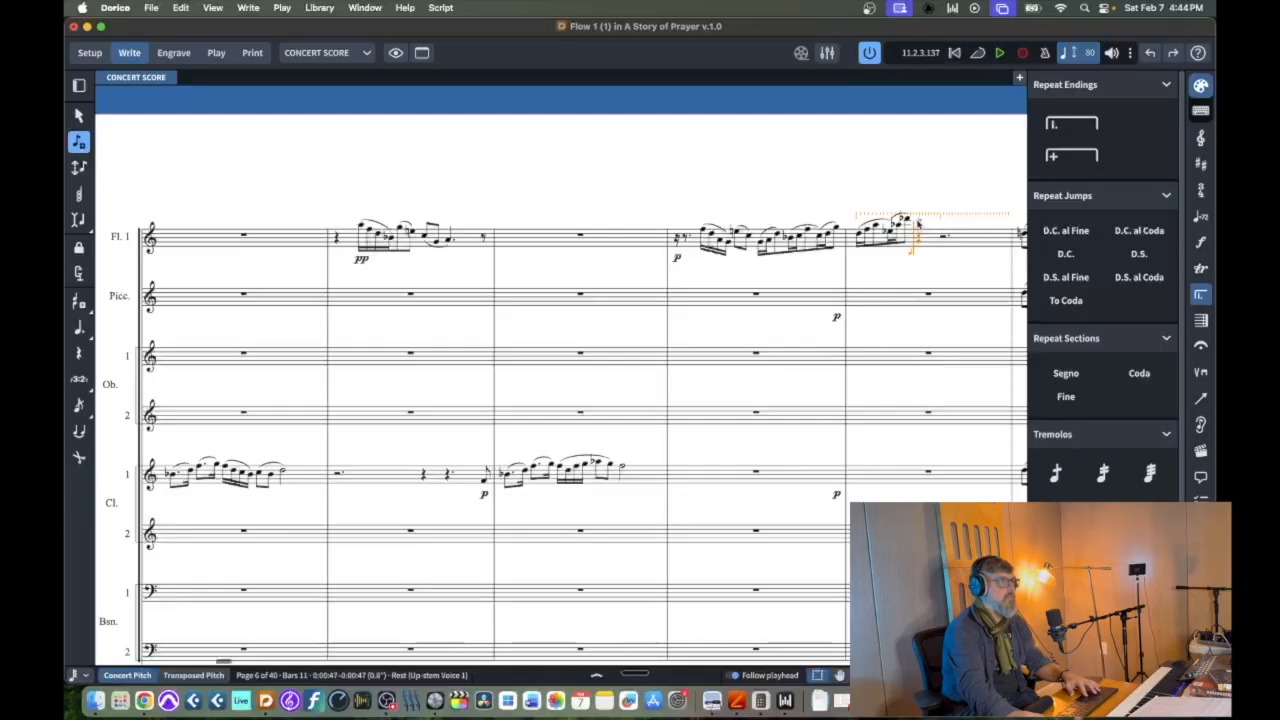
pyautogui.press('c')
pyautogui.press('Escape')
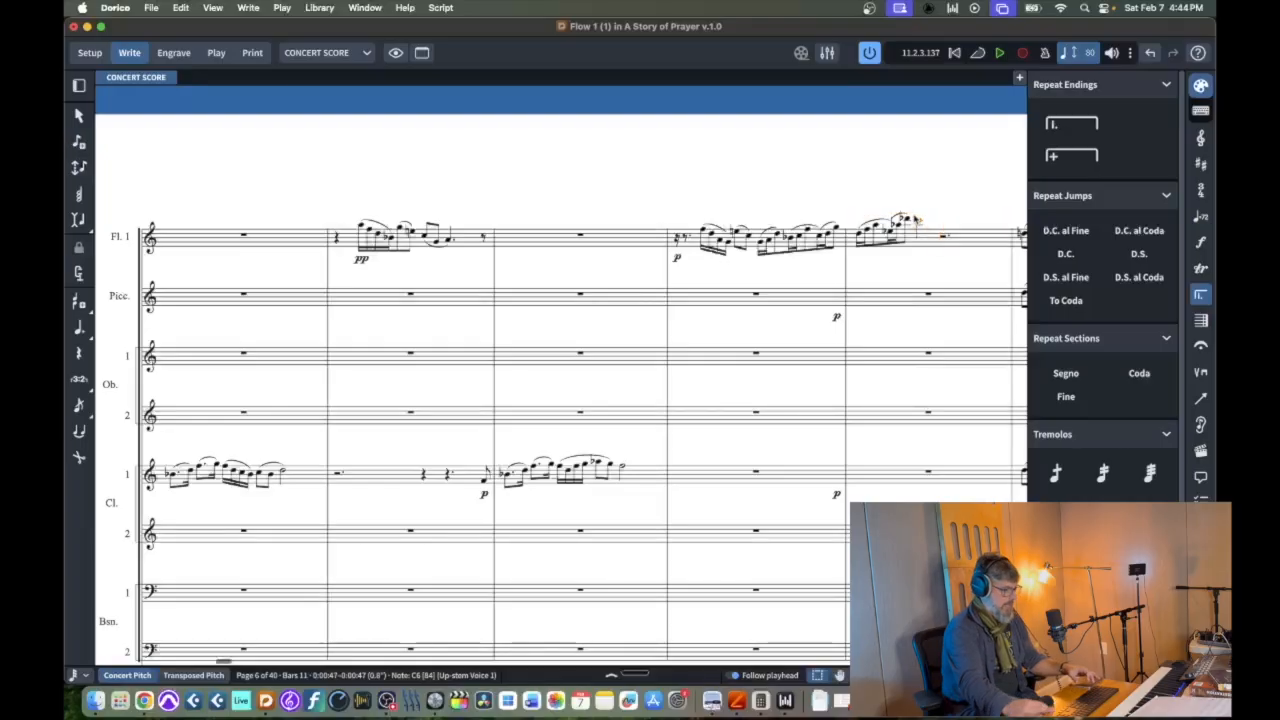
pyautogui.hotkey('alt', 'Up')
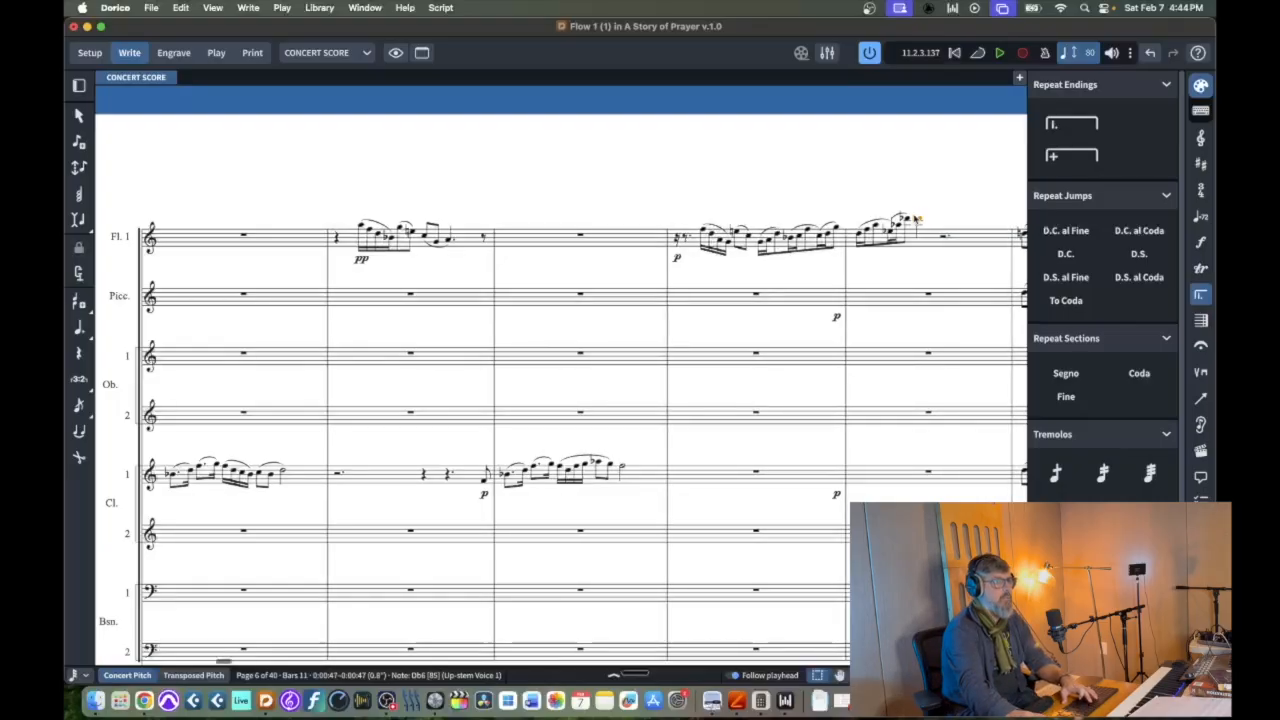
pyautogui.click(908, 220)
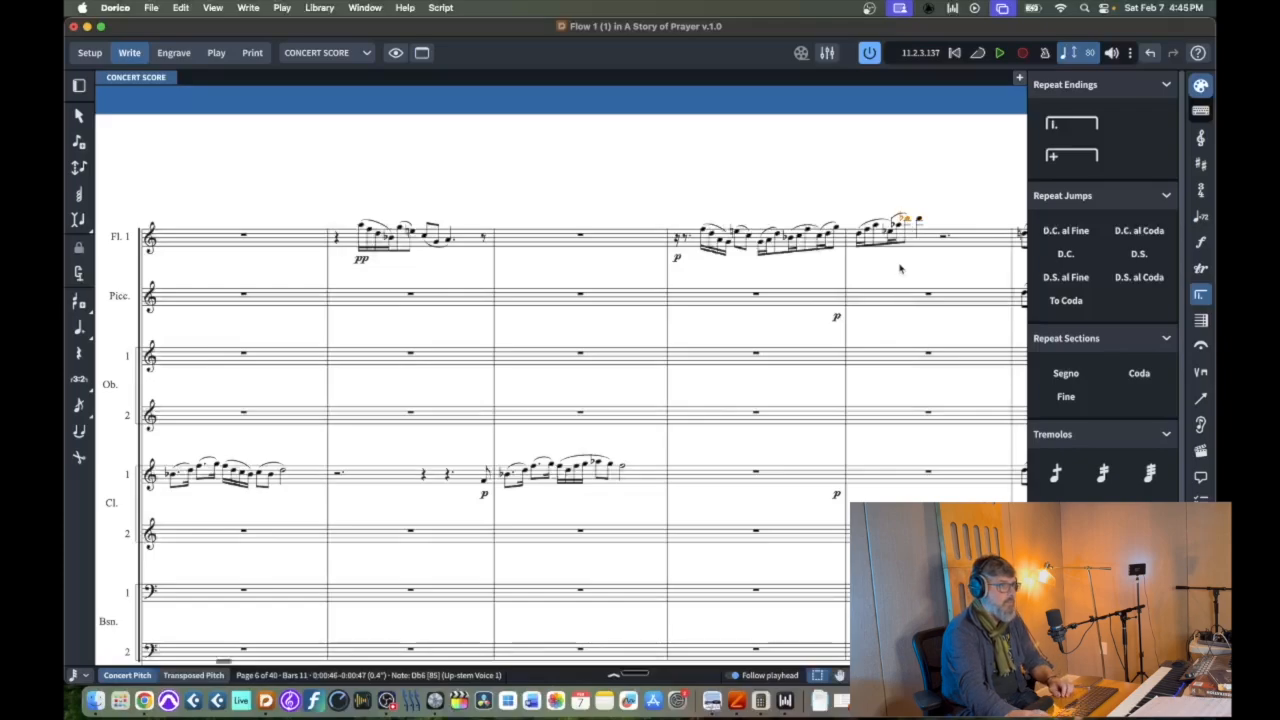
pyautogui.press('t')
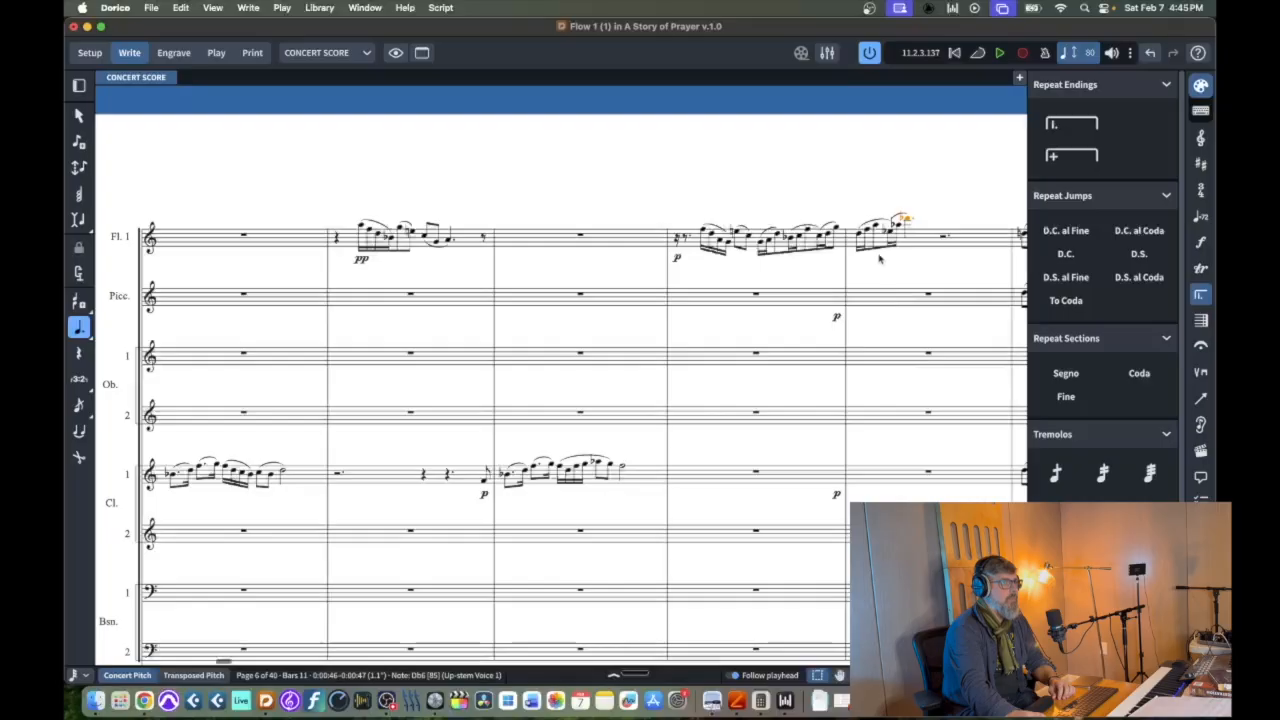
pyautogui.click(684, 239)
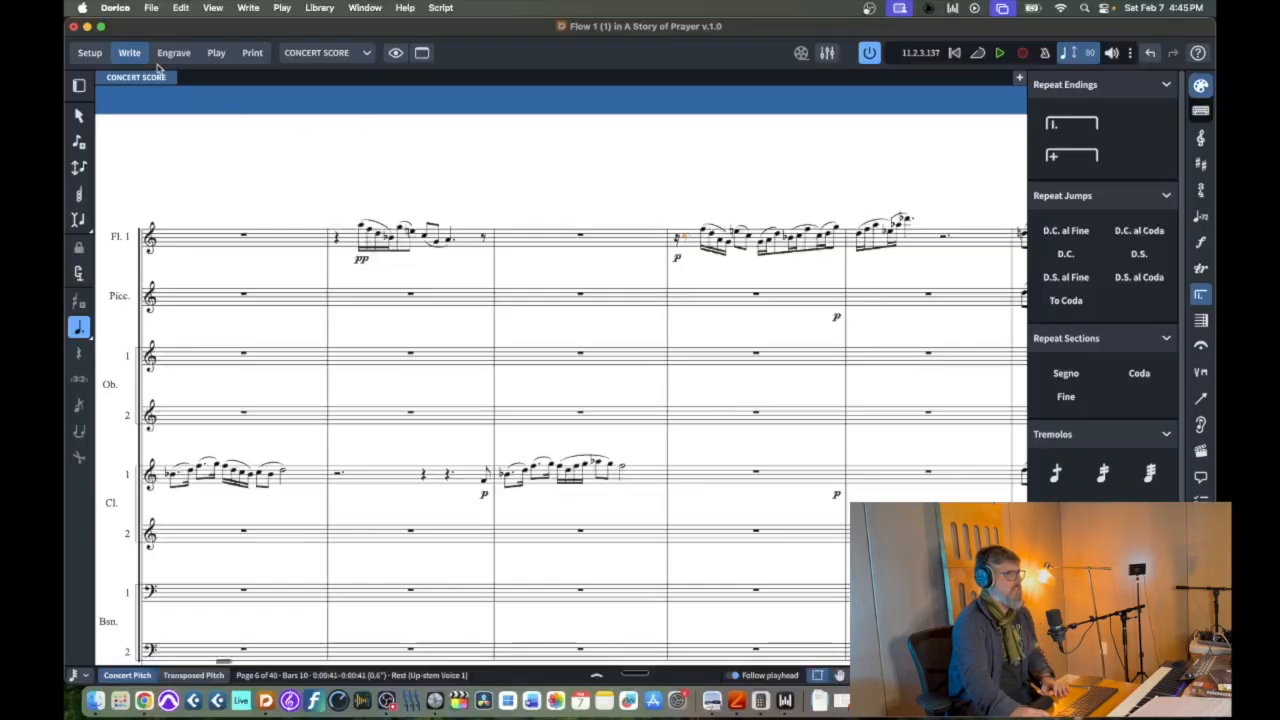
pyautogui.hotkey('shift', 'r')
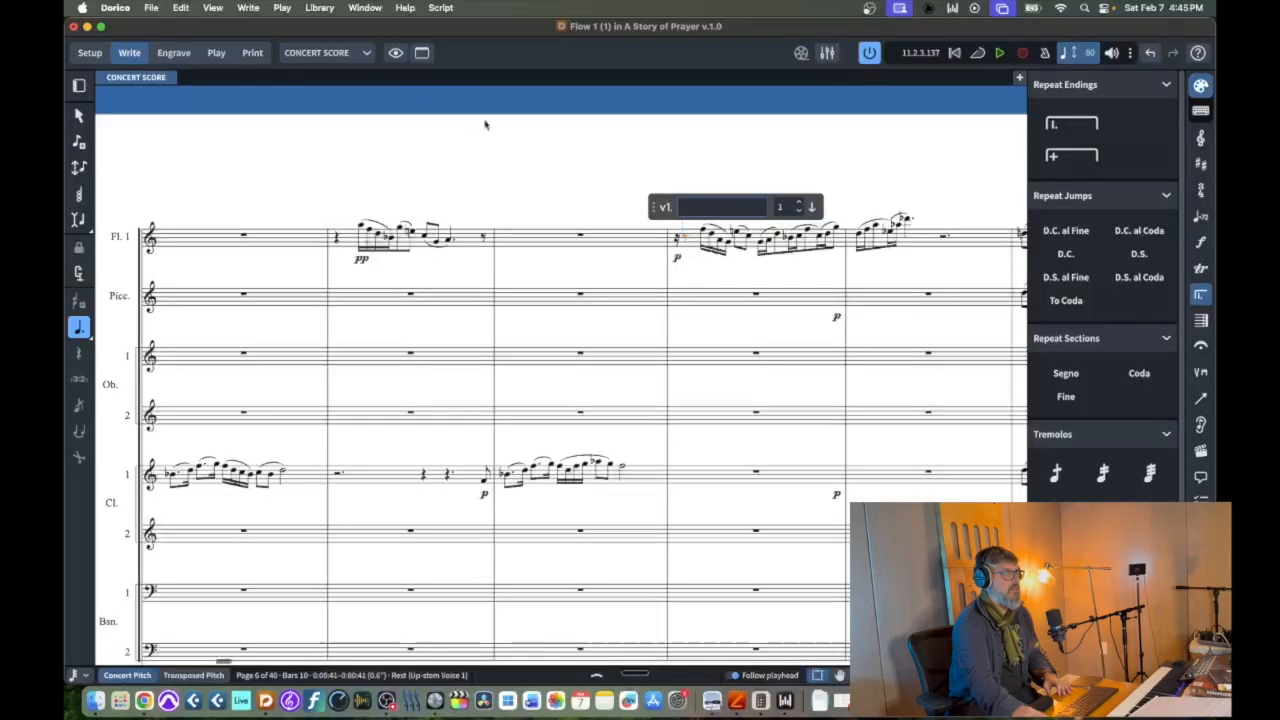
pyautogui.click(683, 170)
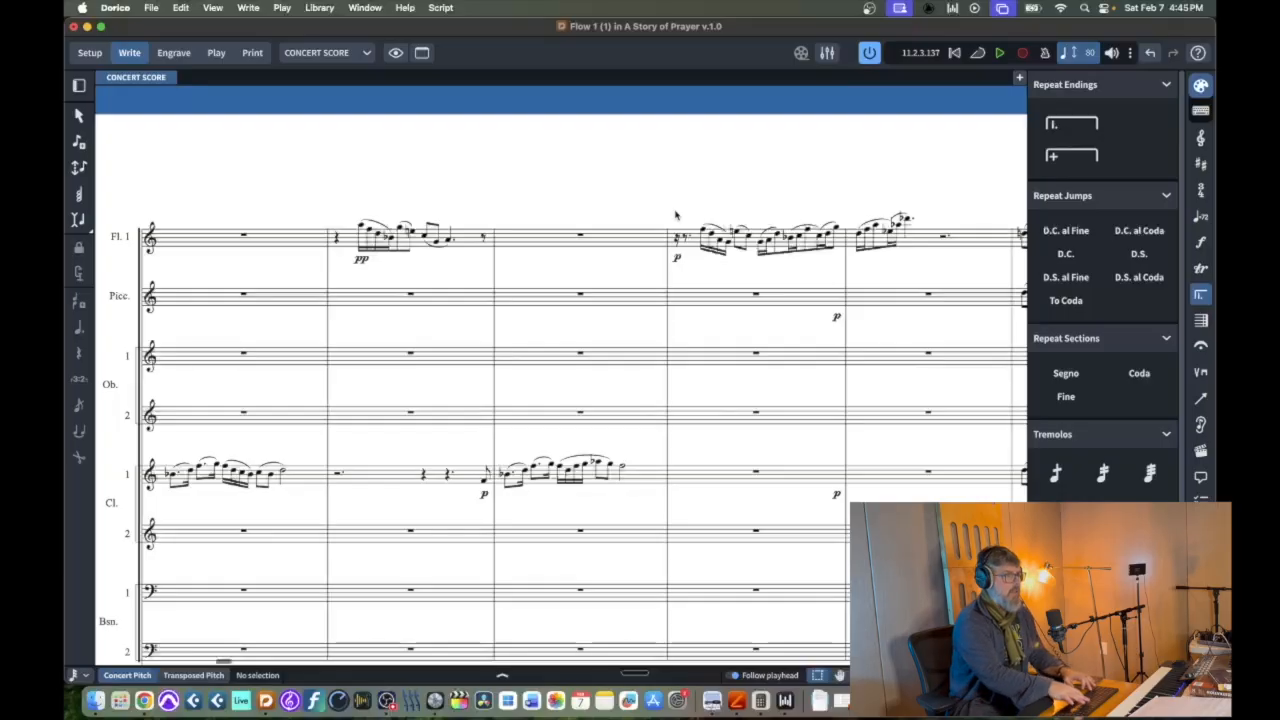
pyautogui.press('super+shift+l')
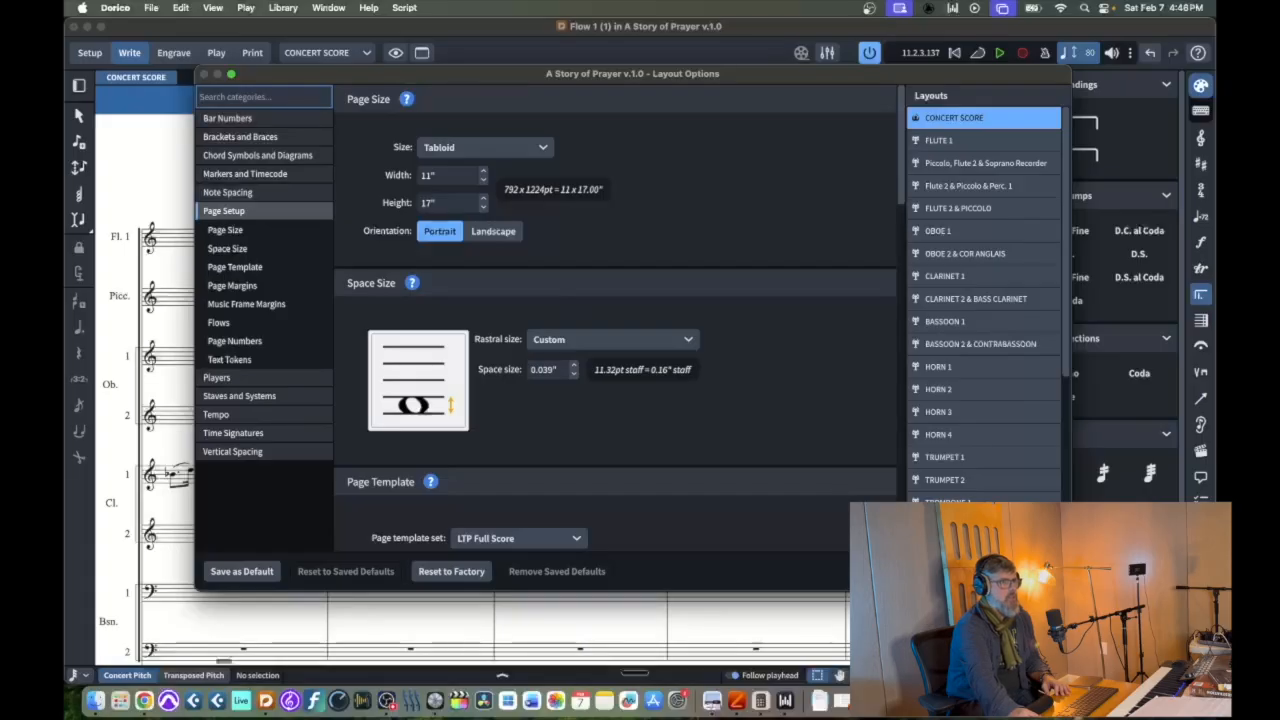
pyautogui.click(1036, 571)
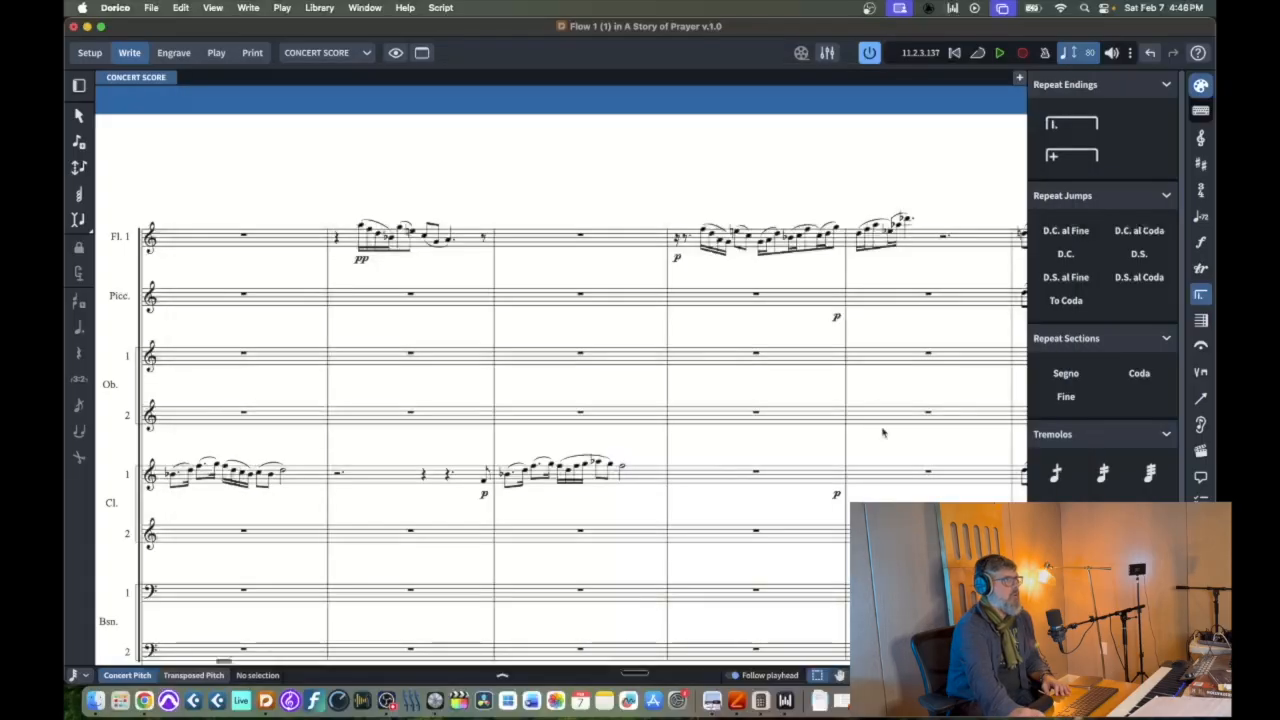
# Open the preferences and review the page, background, voice and other color settings
pyautogui.click(115, 7)
pyautogui.click(135, 52)
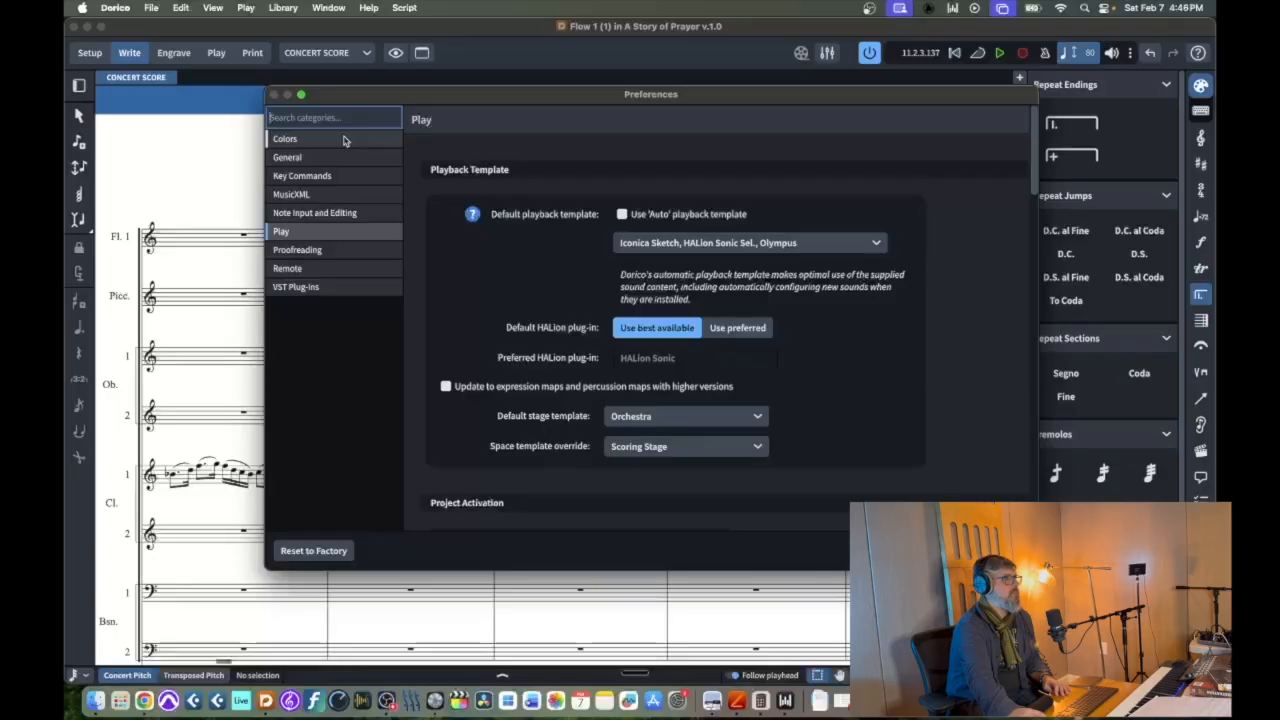
pyautogui.click(343, 140)
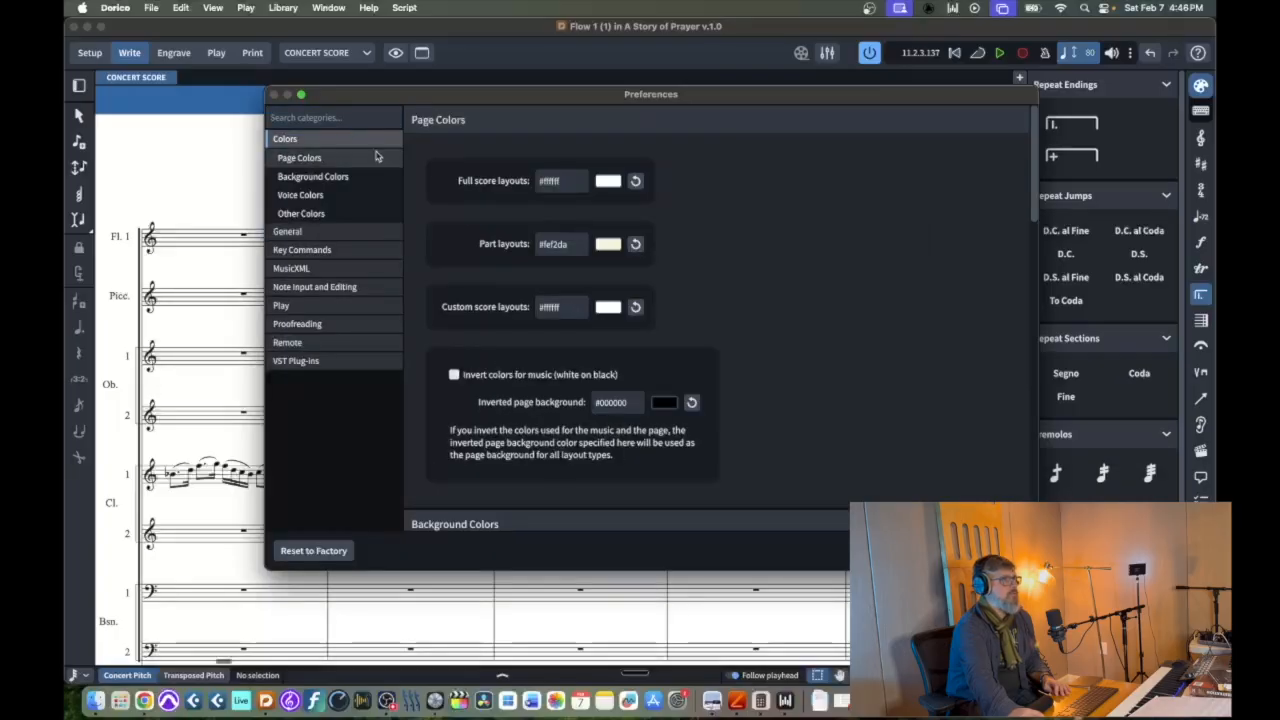
pyautogui.scroll(-10, 790, 363)
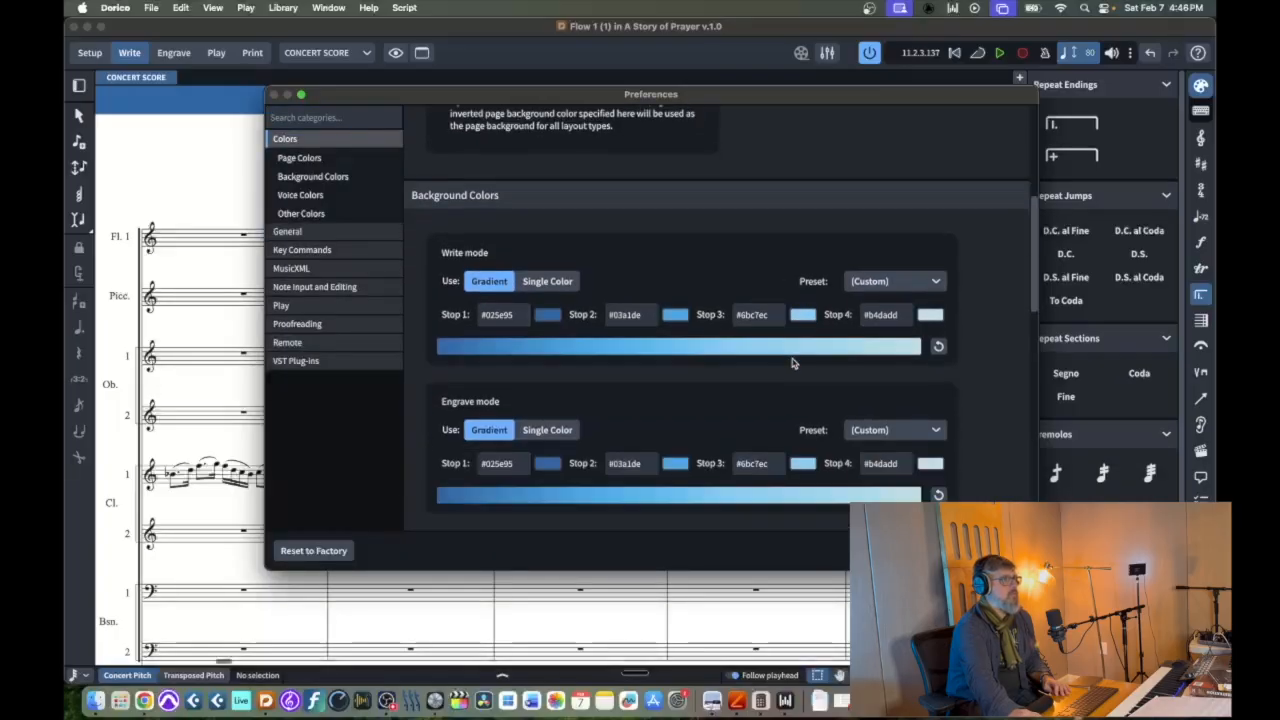
pyautogui.scroll(-10, 790, 363)
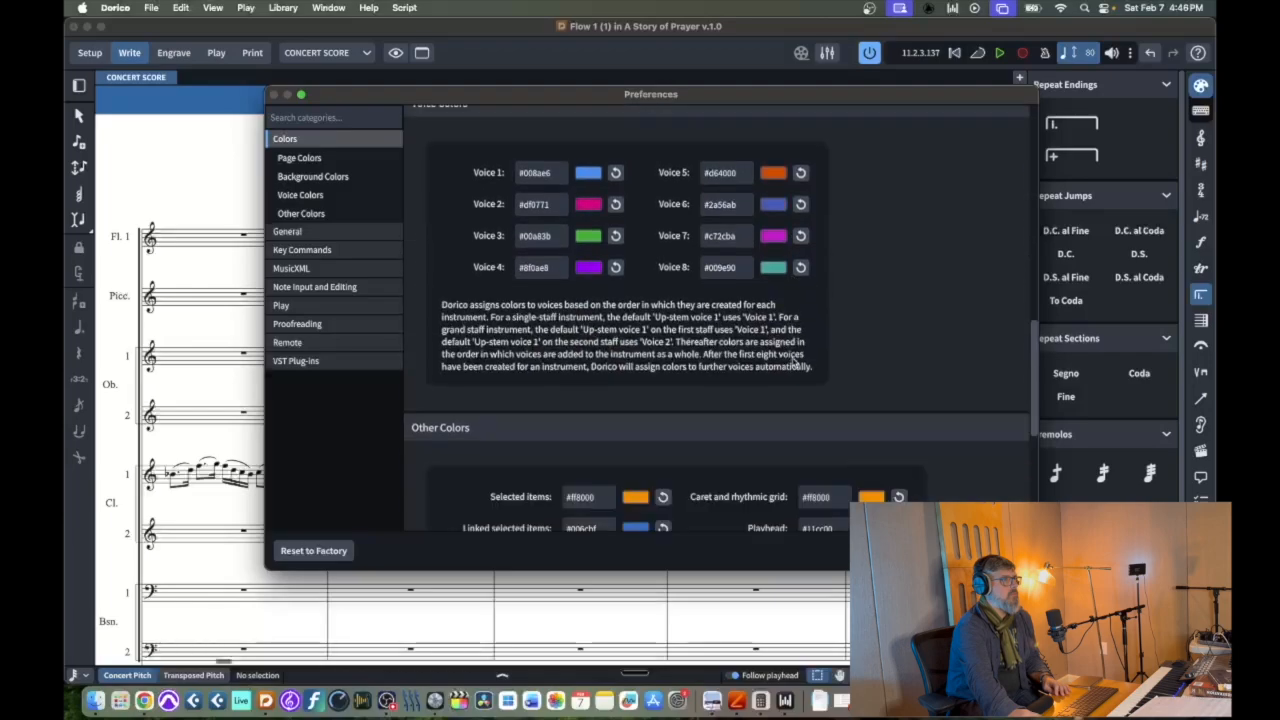
pyautogui.scroll(-3, 790, 363)
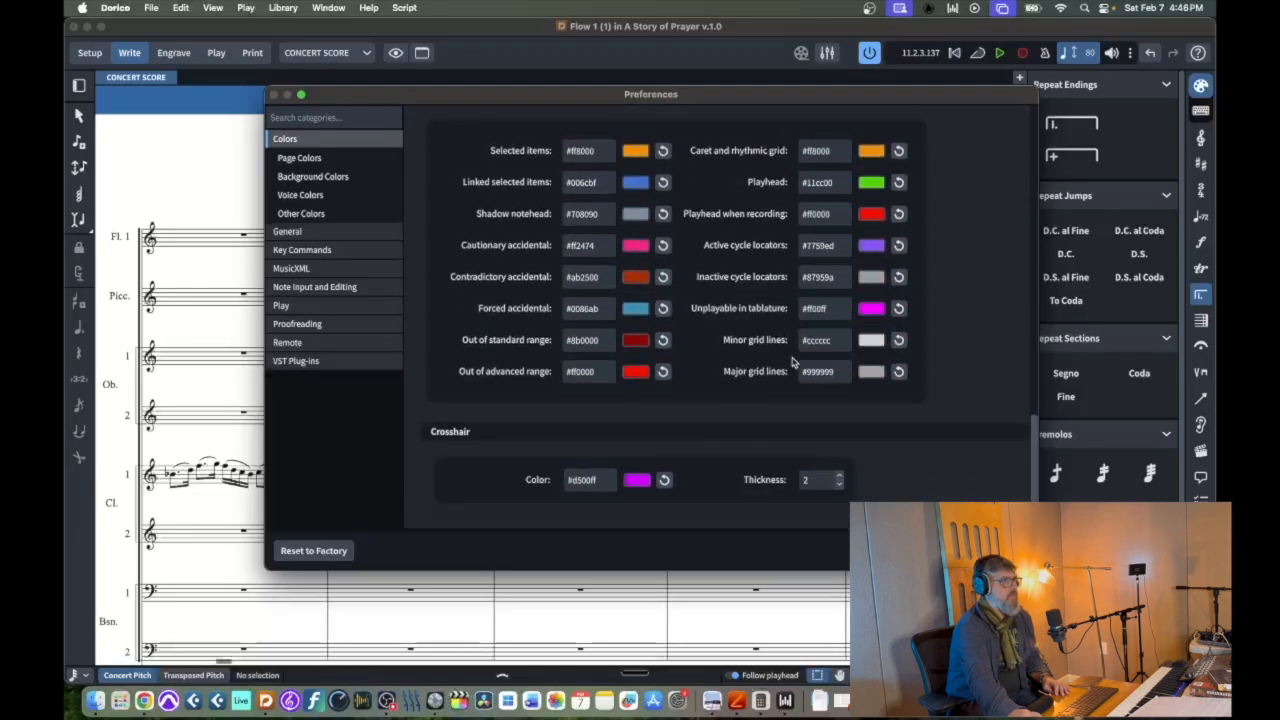
pyautogui.click(324, 160)
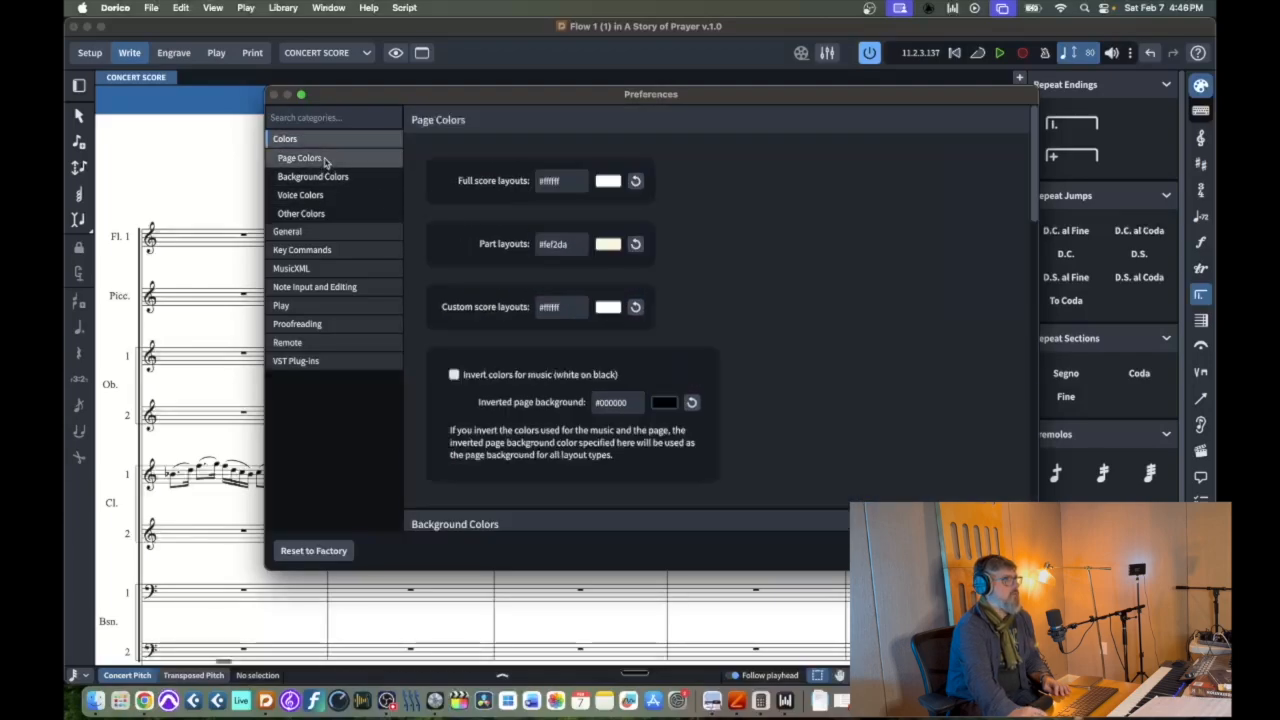
pyautogui.click(328, 176)
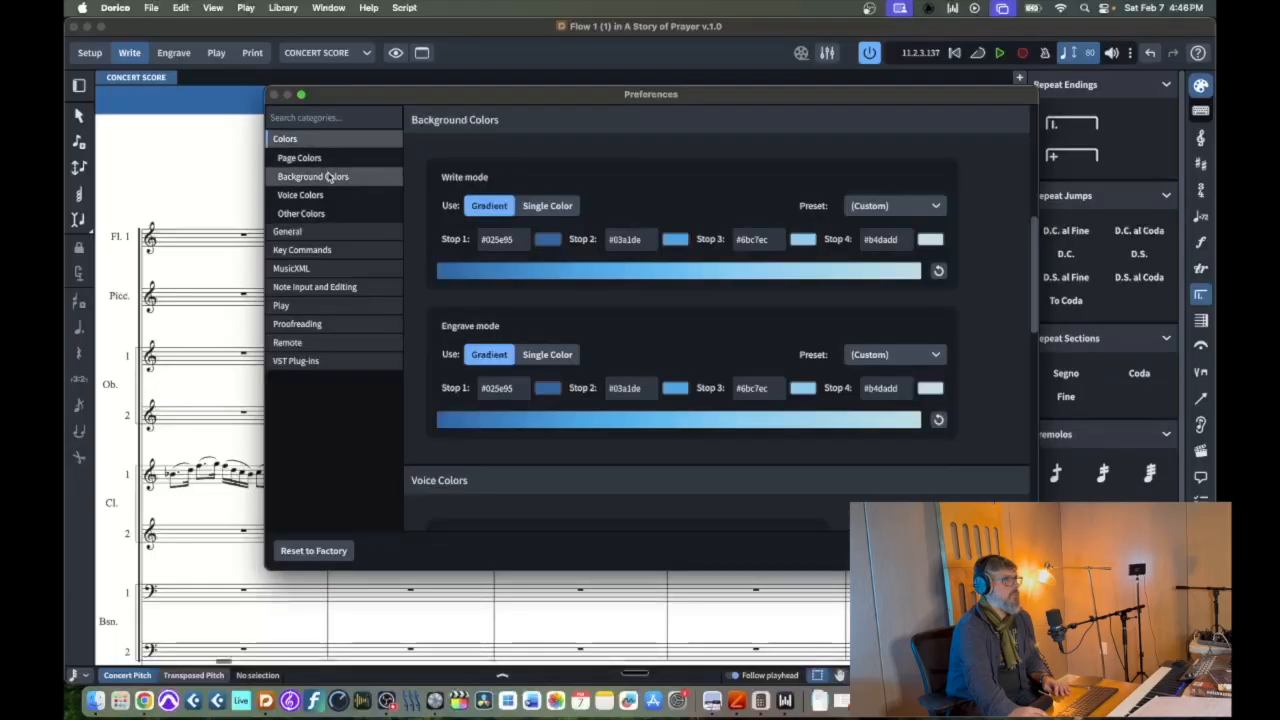
# Look through the General preferences and the key command categories, including the individual Application commands
pyautogui.click(324, 233)
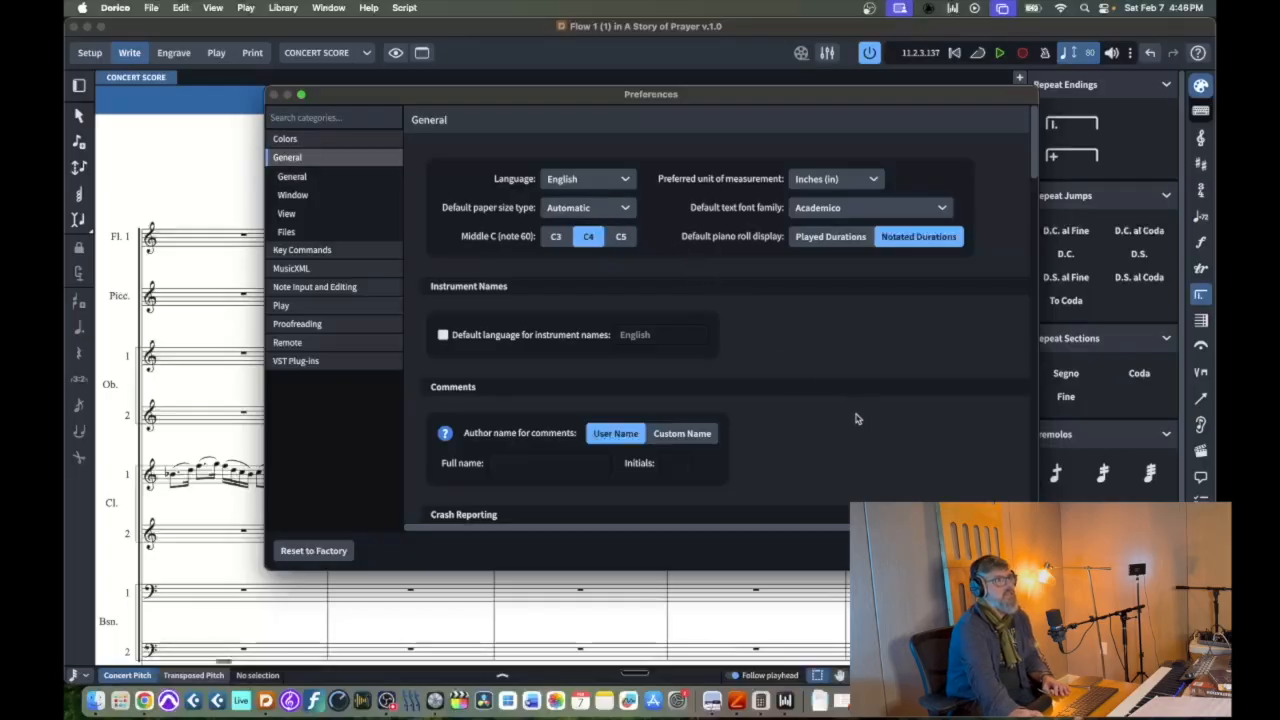
pyautogui.scroll(-5, 840, 450)
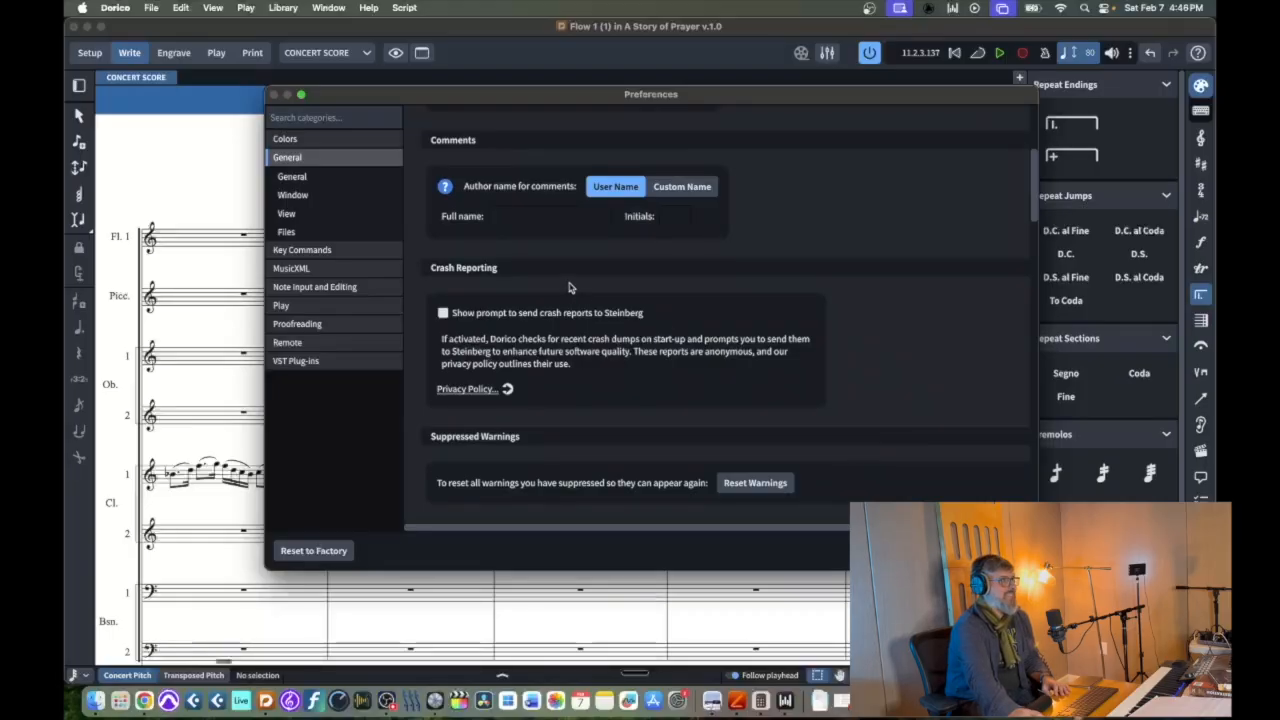
pyautogui.click(349, 252)
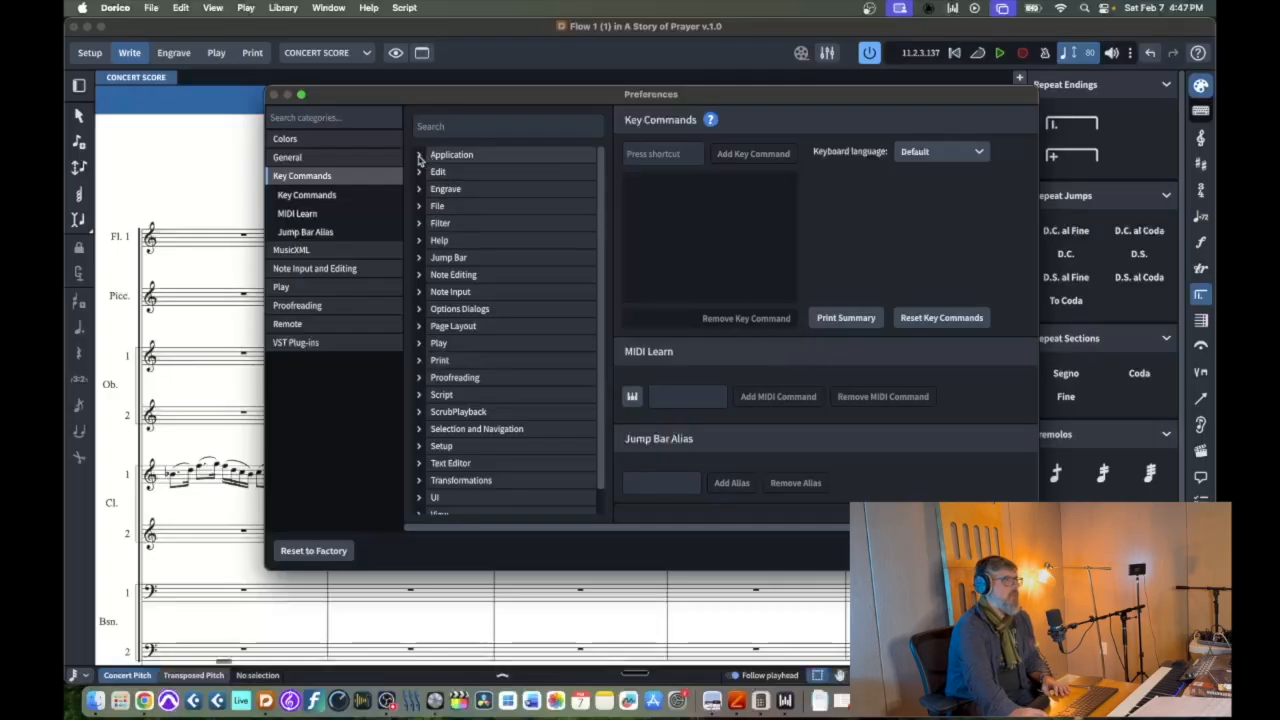
pyautogui.click(419, 156)
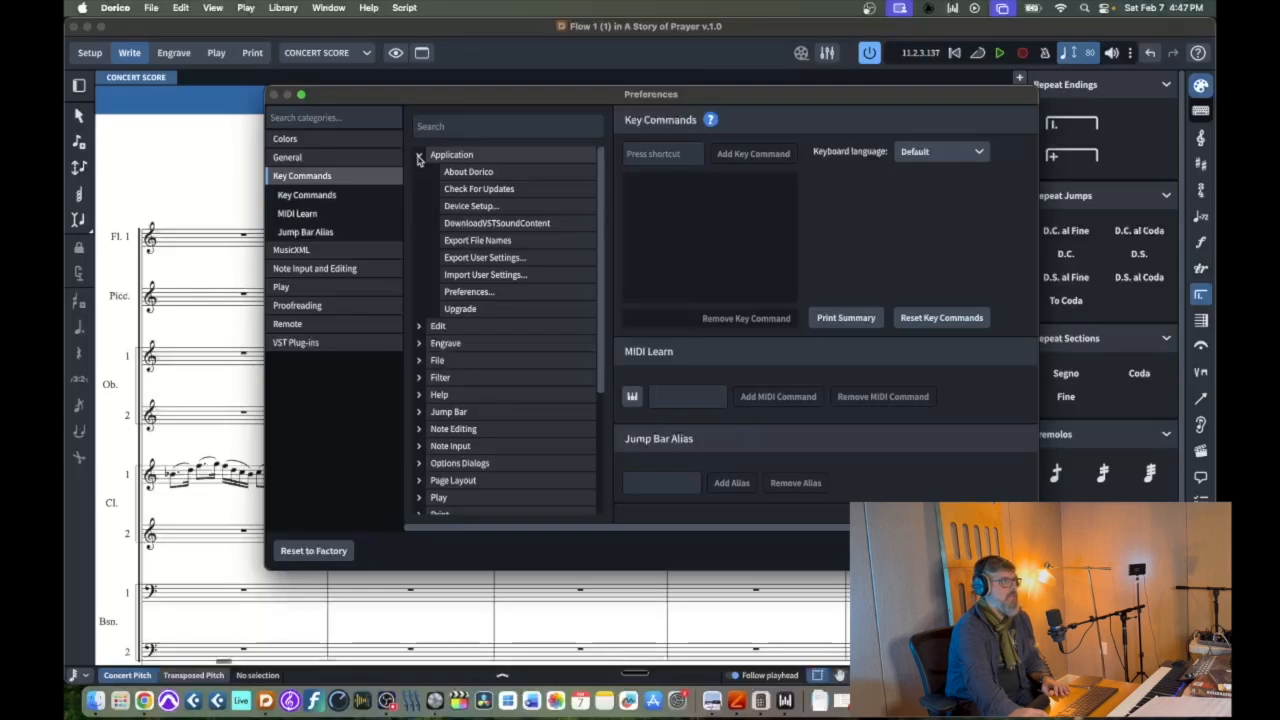
pyautogui.click(460, 172)
pyautogui.click(477, 189)
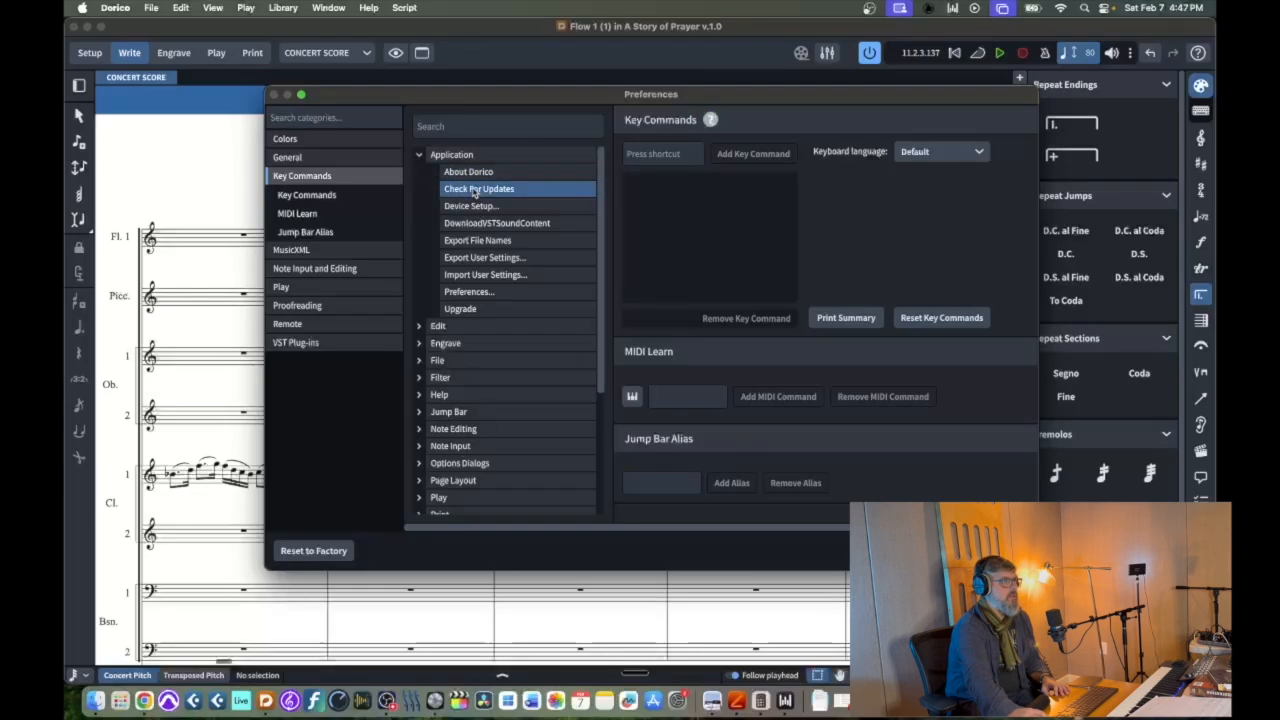
pyautogui.click(472, 206)
pyautogui.click(478, 223)
pyautogui.click(478, 242)
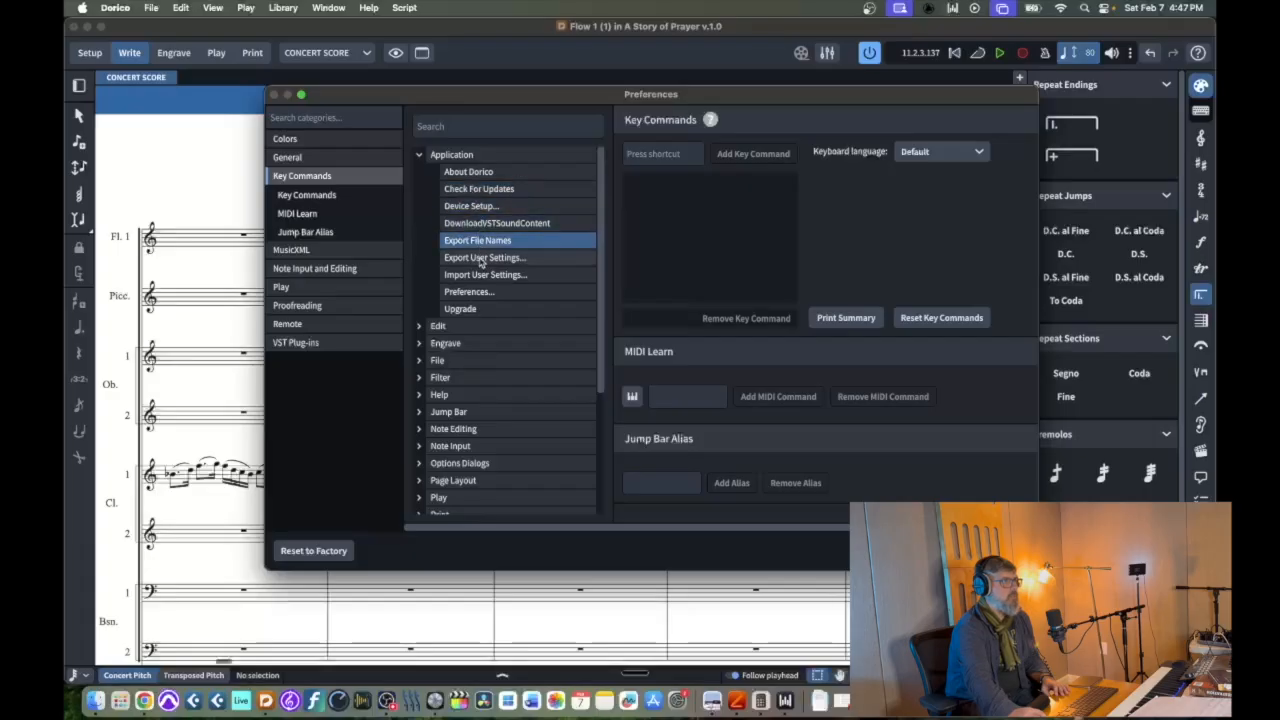
pyautogui.click(481, 259)
pyautogui.click(419, 156)
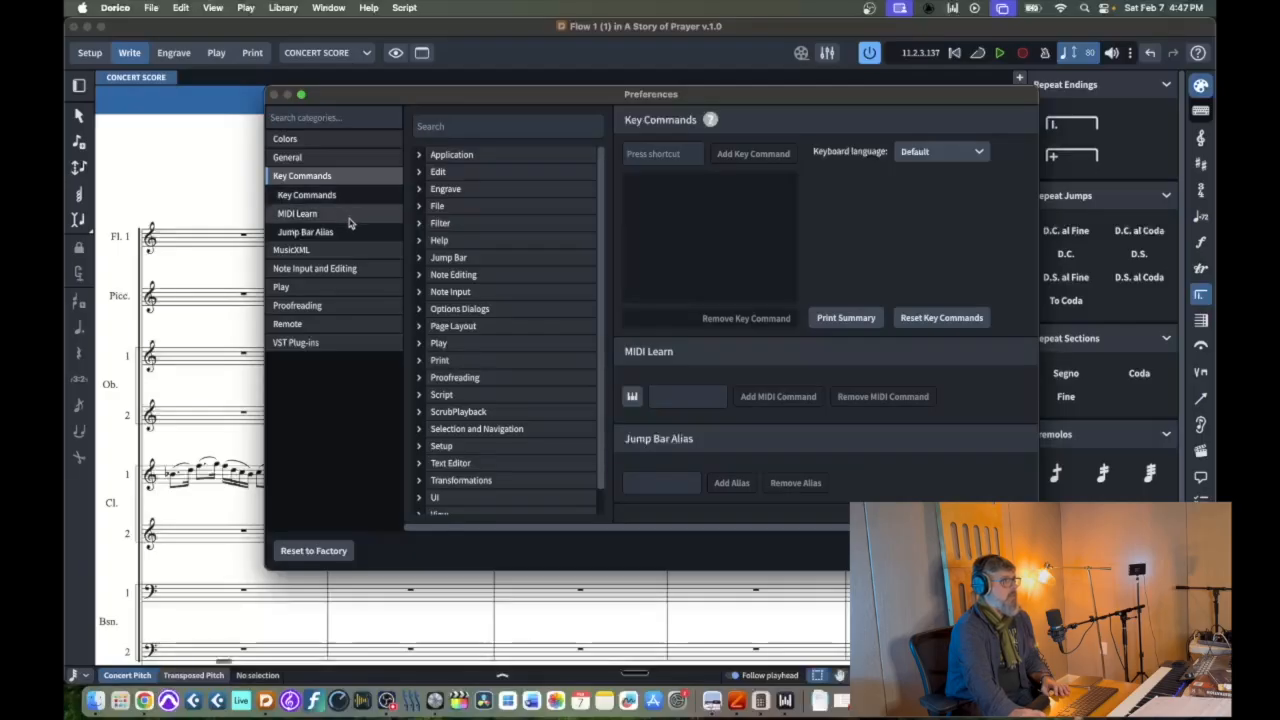
# In the Note Input and Editing preferences, turn off enabling note input using the mouse by default, review the Breaks options and close the preferences
pyautogui.click(340, 269)
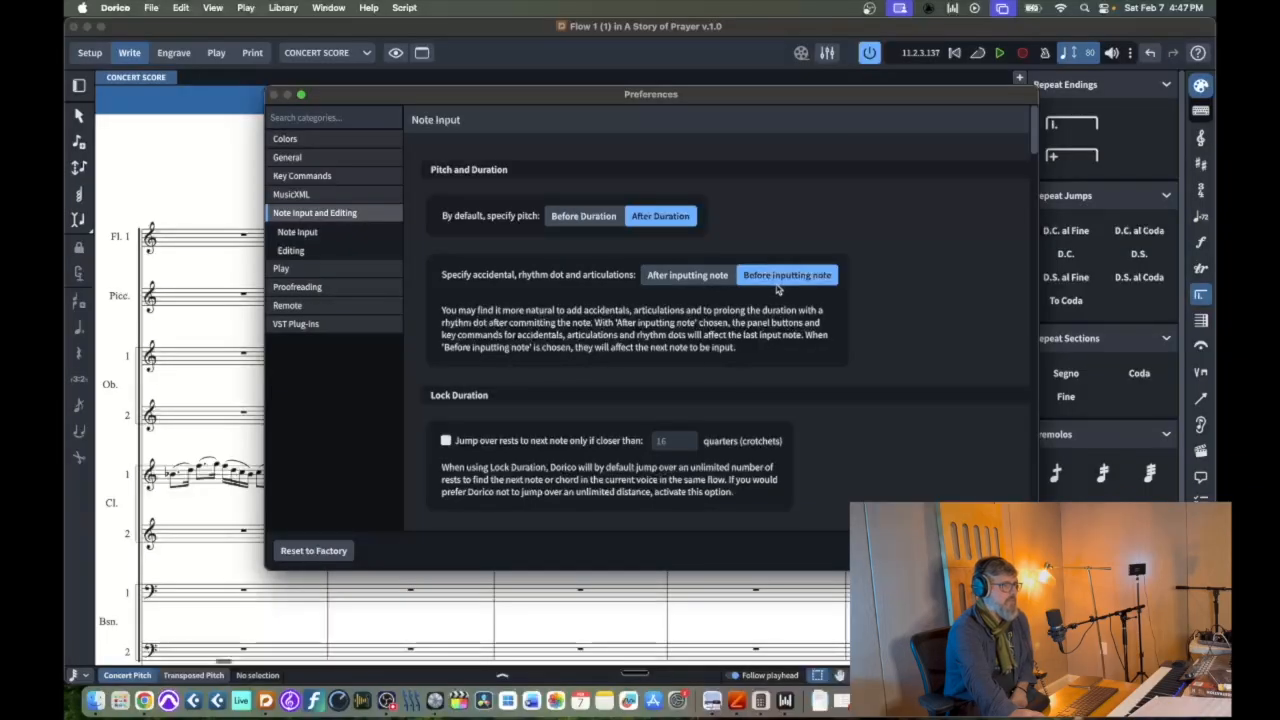
pyautogui.scroll(-5, 820, 337)
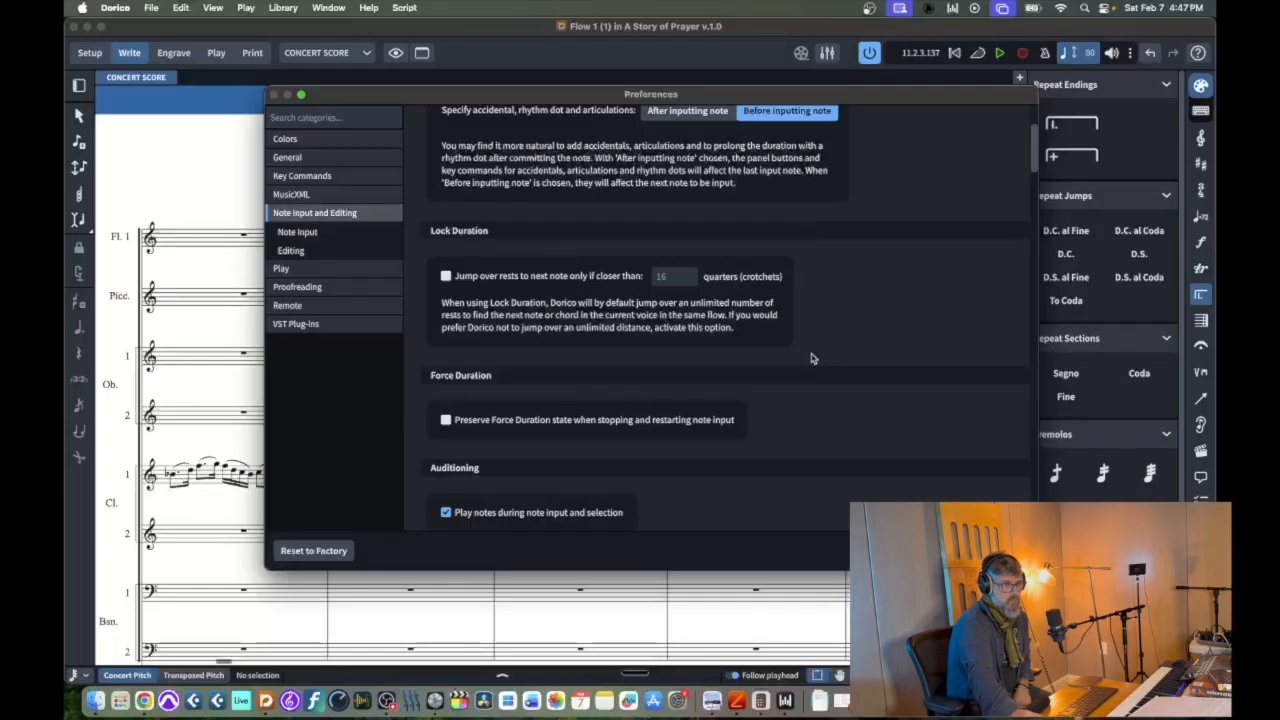
pyautogui.scroll(-1, 811, 357)
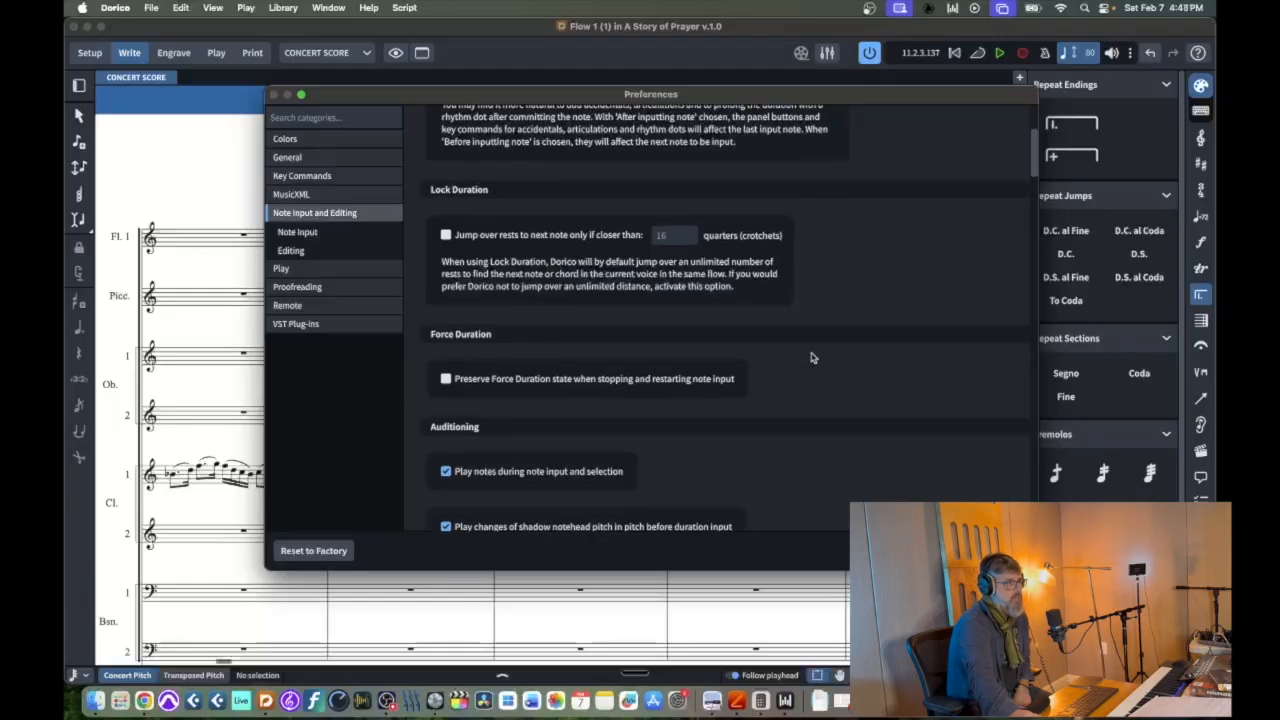
pyautogui.scroll(-1, 811, 357)
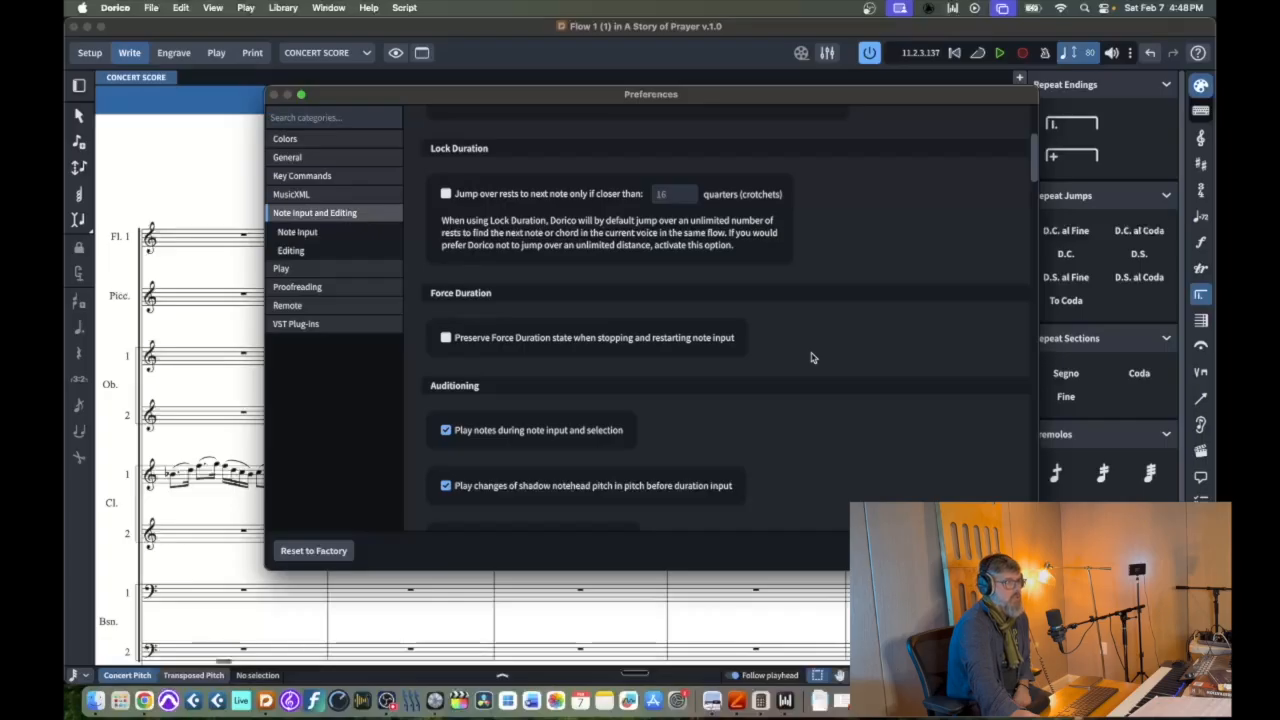
pyautogui.scroll(-3, 811, 357)
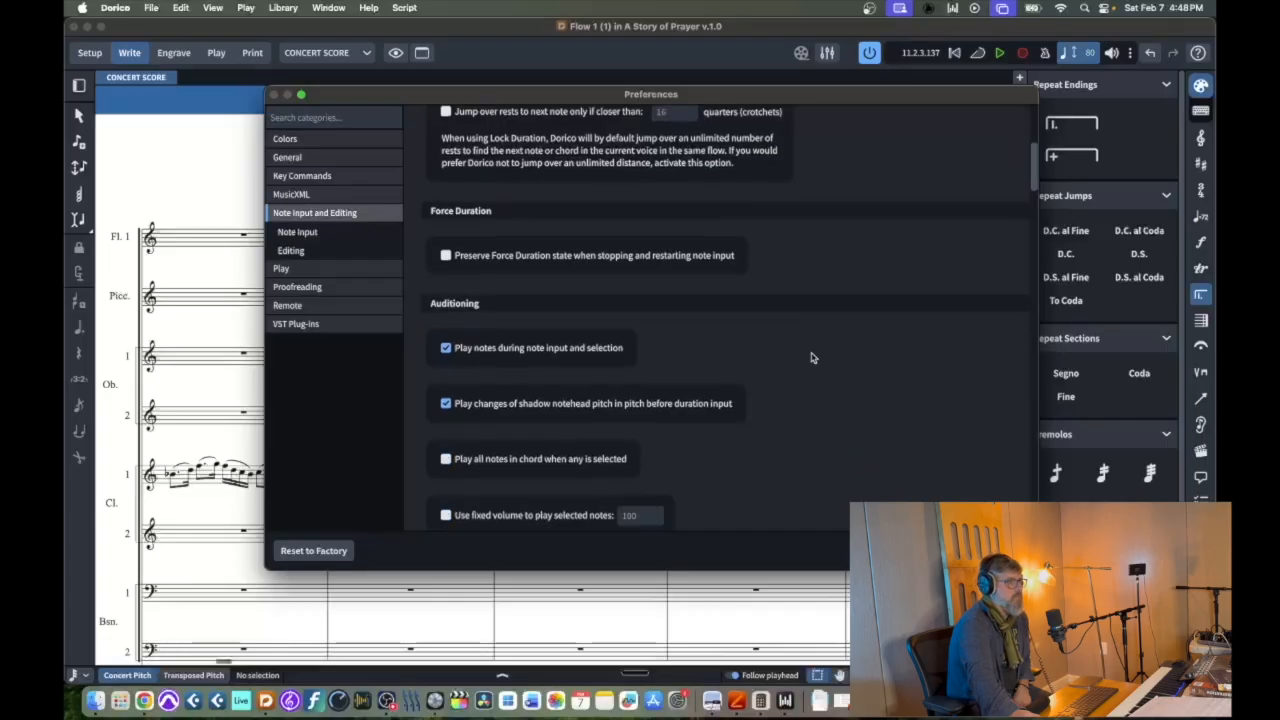
pyautogui.scroll(-2, 811, 357)
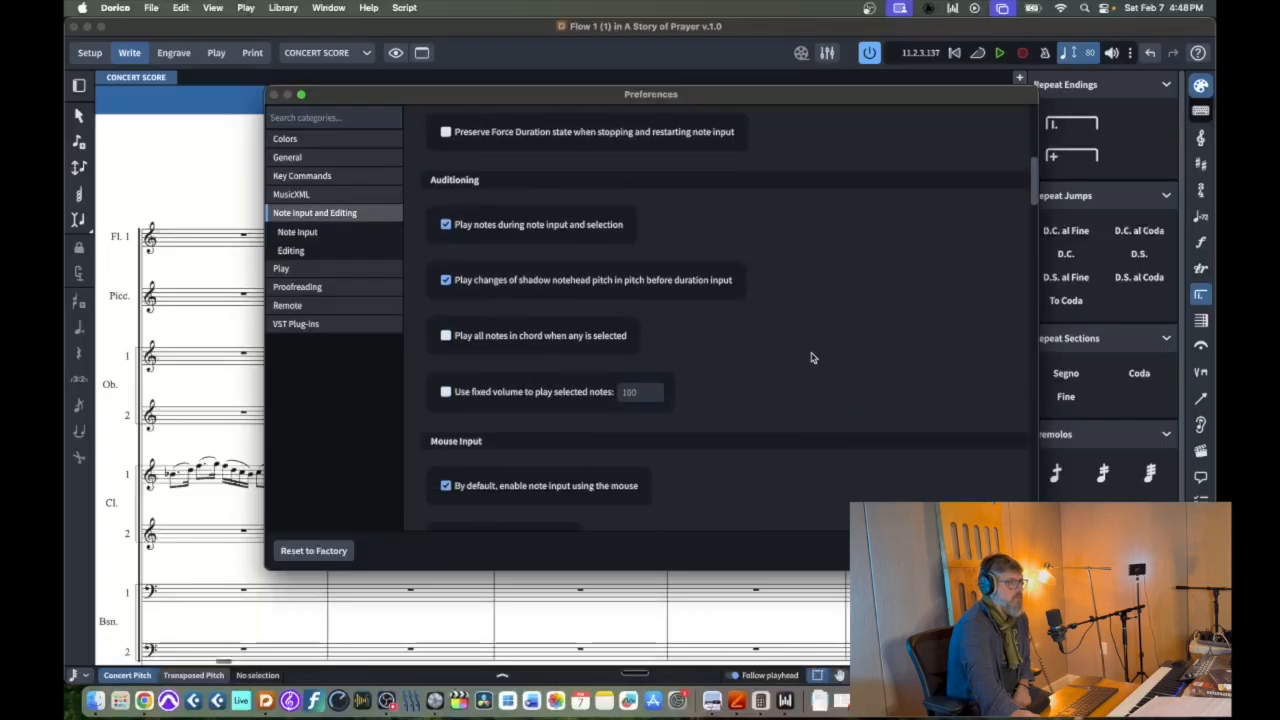
pyautogui.scroll(-1, 811, 357)
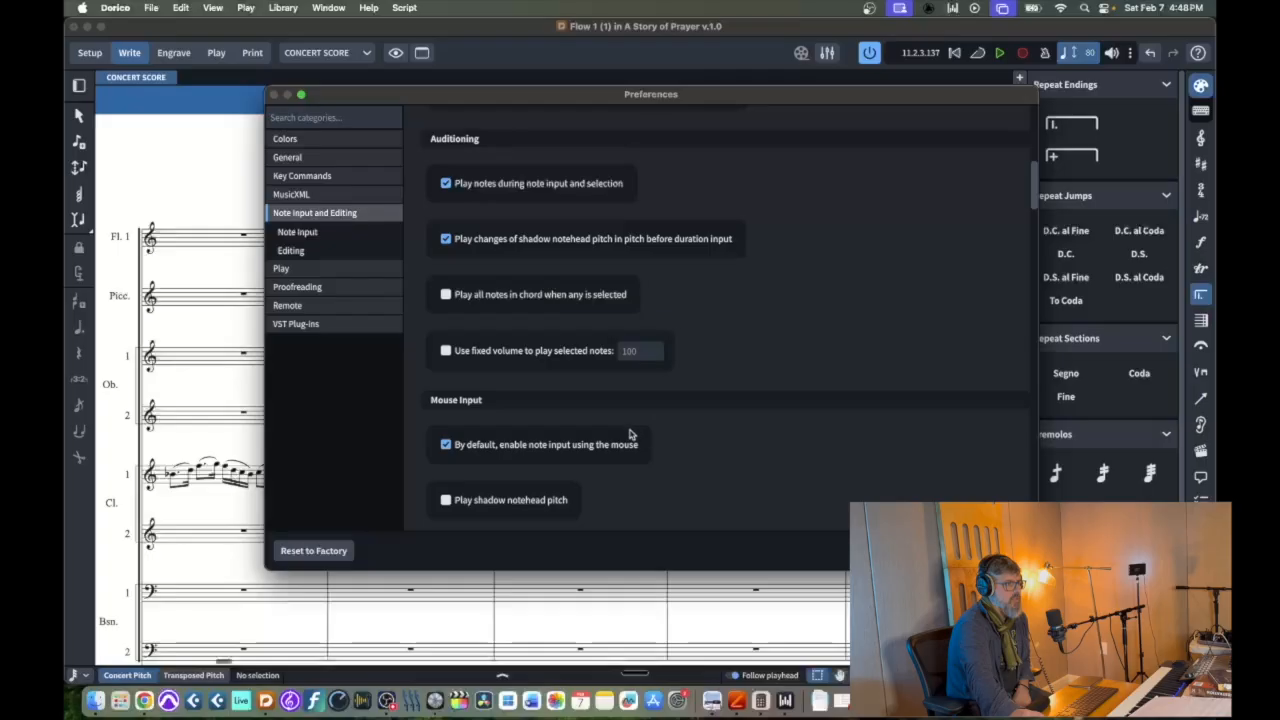
pyautogui.click(446, 445)
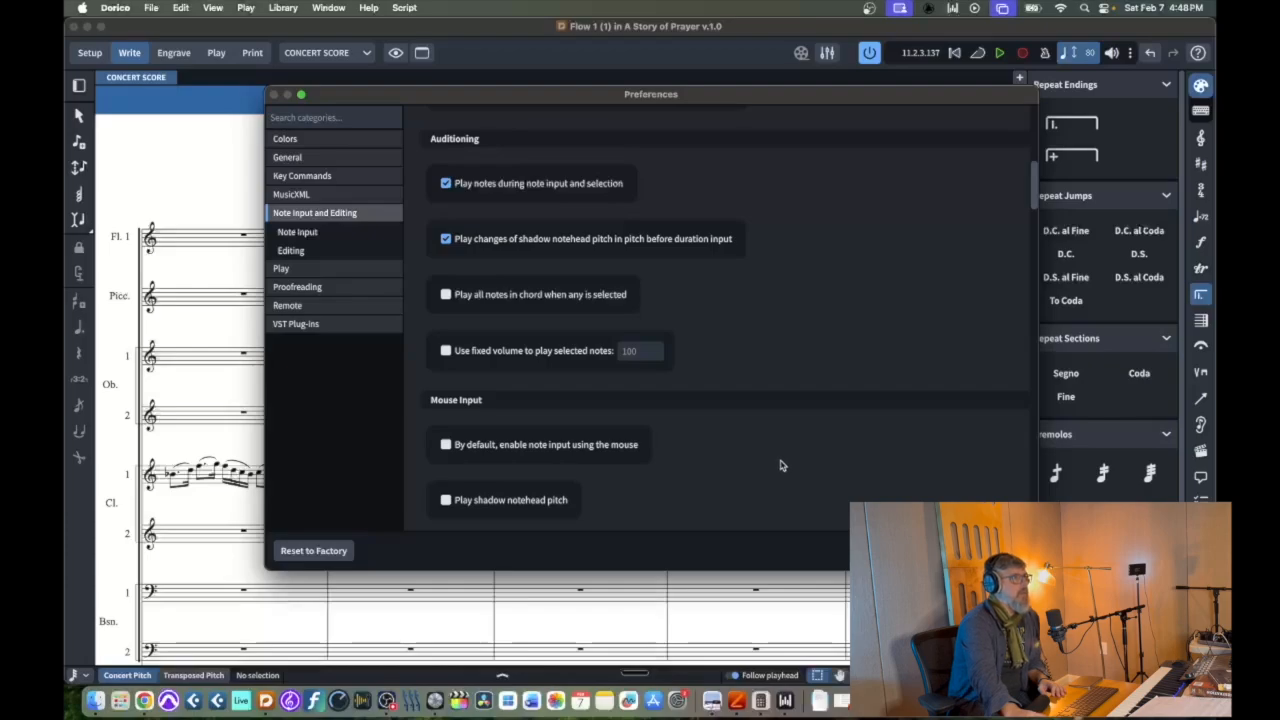
pyautogui.scroll(-2, 781, 465)
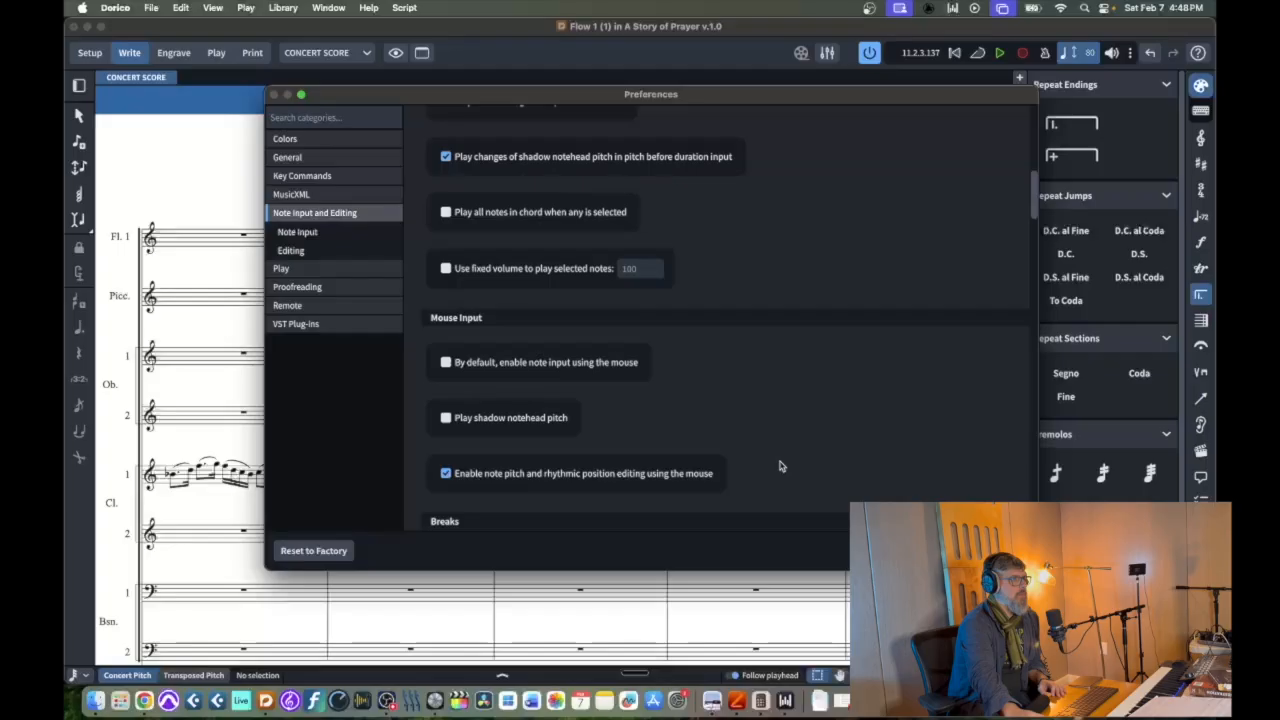
pyautogui.scroll(-2, 781, 465)
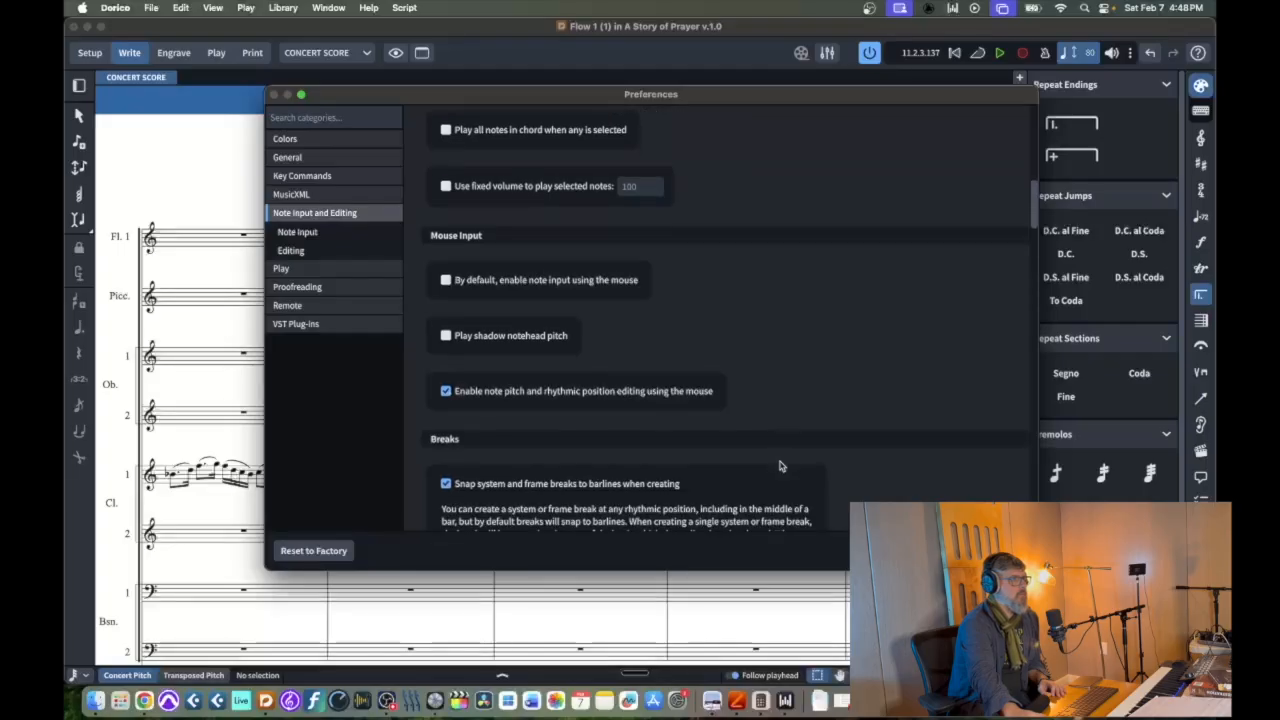
pyautogui.scroll(-2, 781, 465)
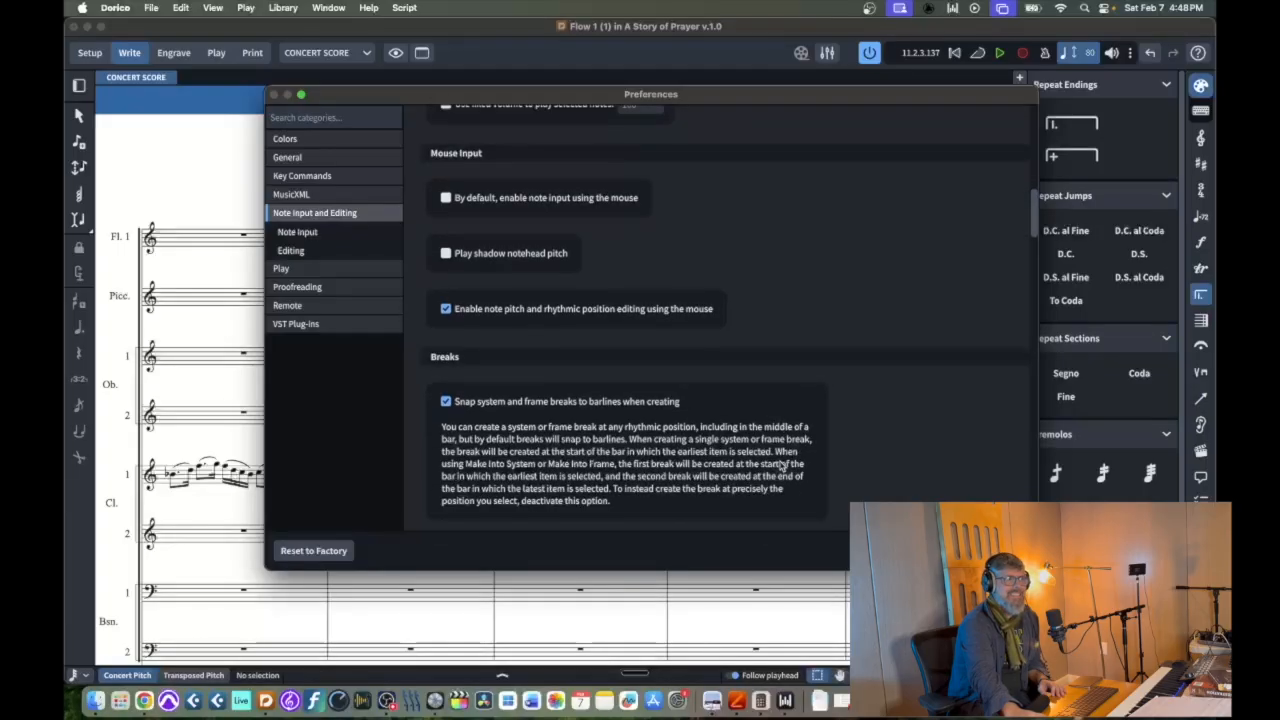
pyautogui.scroll(-2, 781, 465)
pyautogui.scroll(-1, 781, 465)
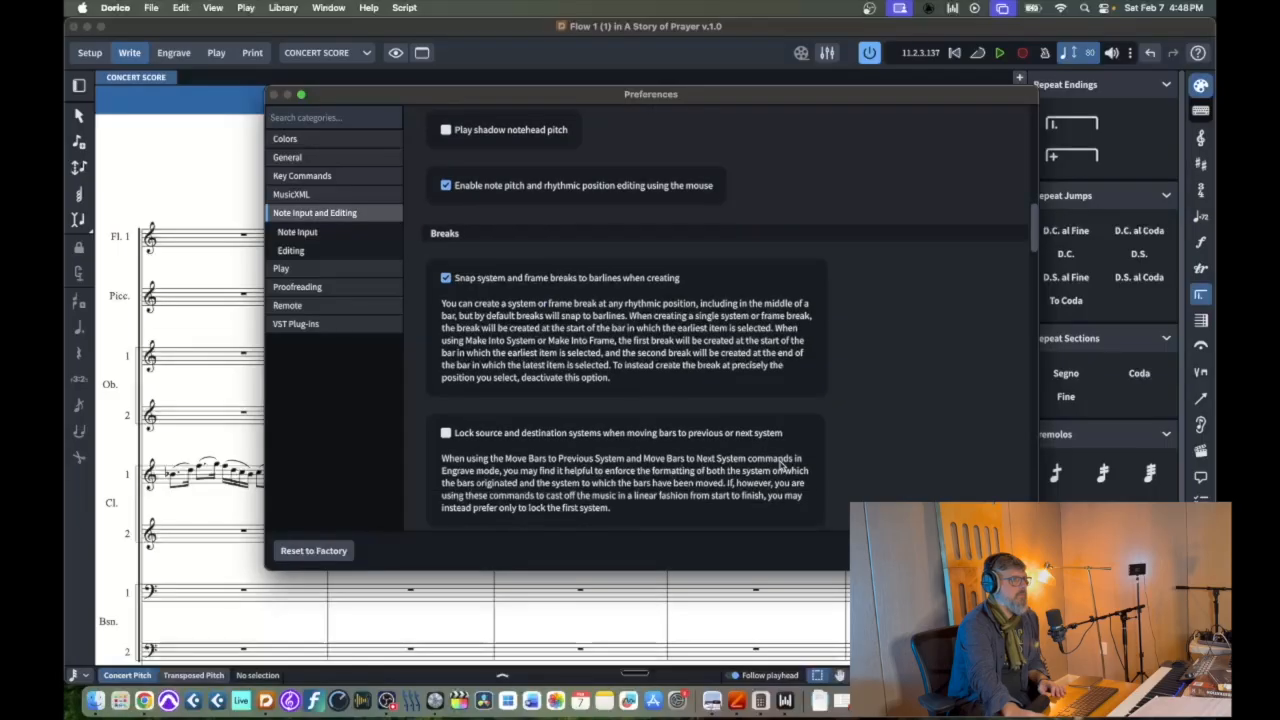
pyautogui.click(1004, 551)
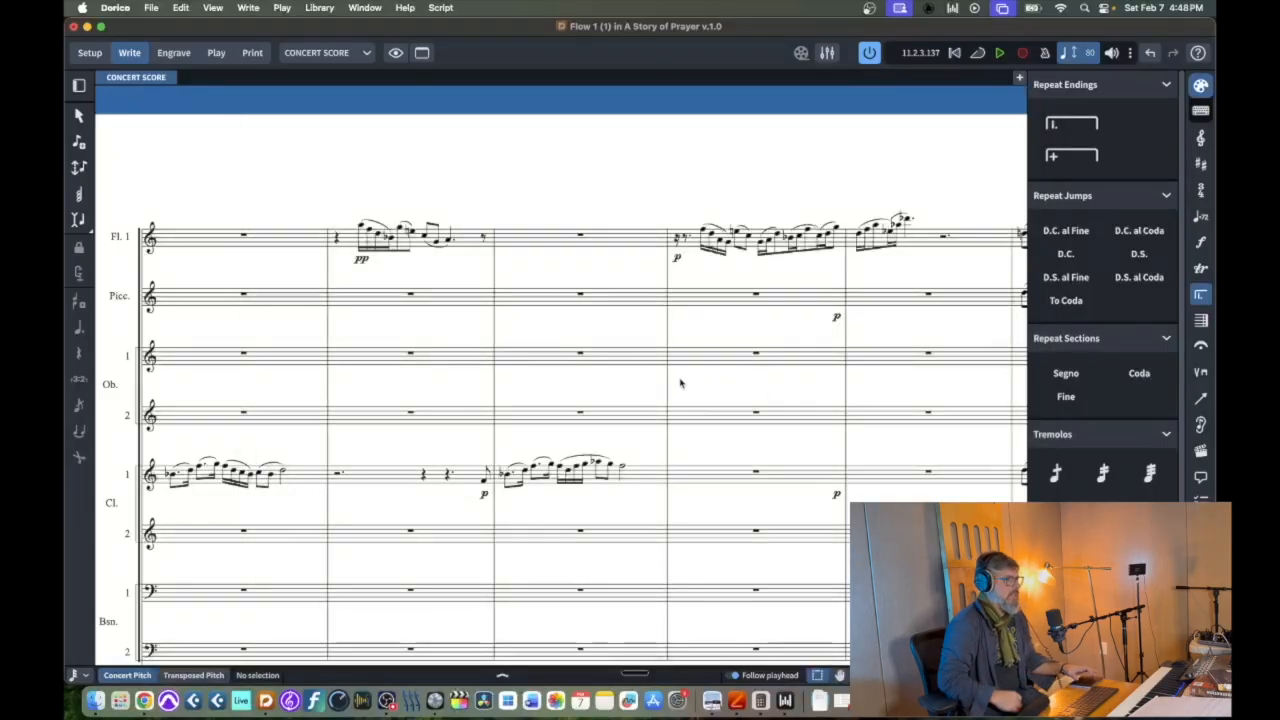
# Return to the first page of music and play the score from bar 1, stopping in bar 9
pyautogui.press('super+minus')
pyautogui.press('super+minus')
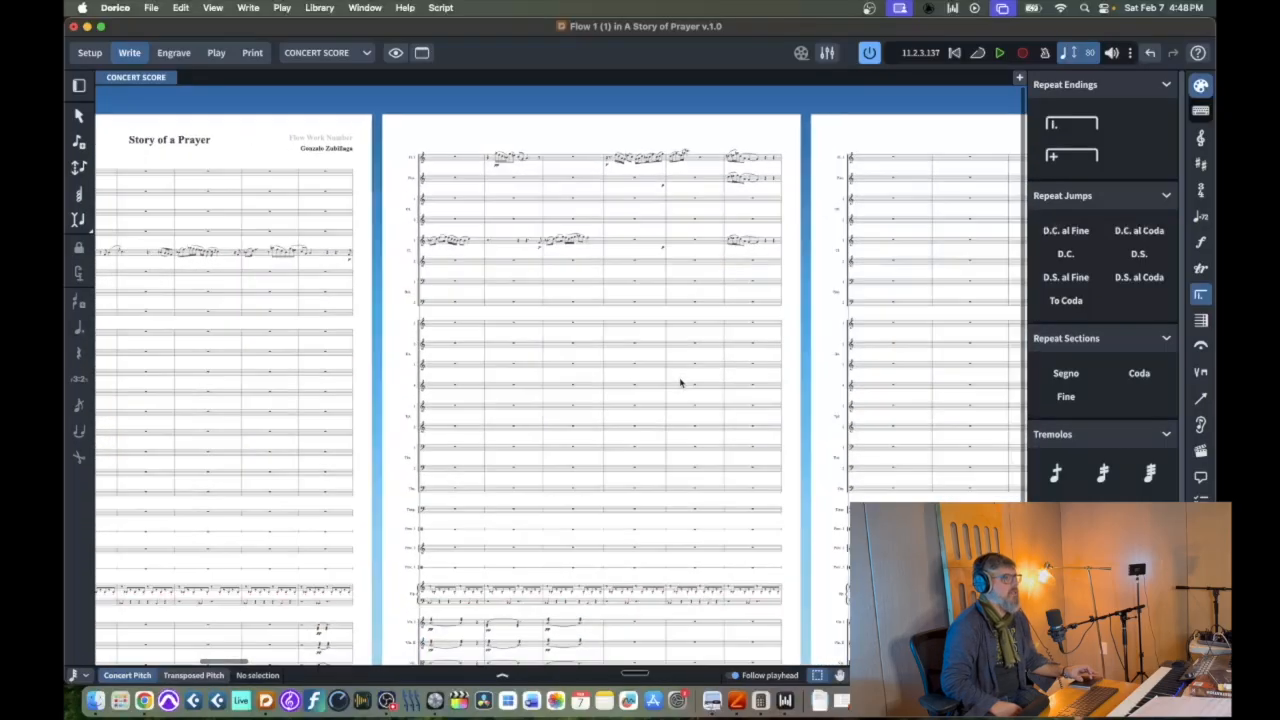
pyautogui.hscroll(-5, 680, 383)
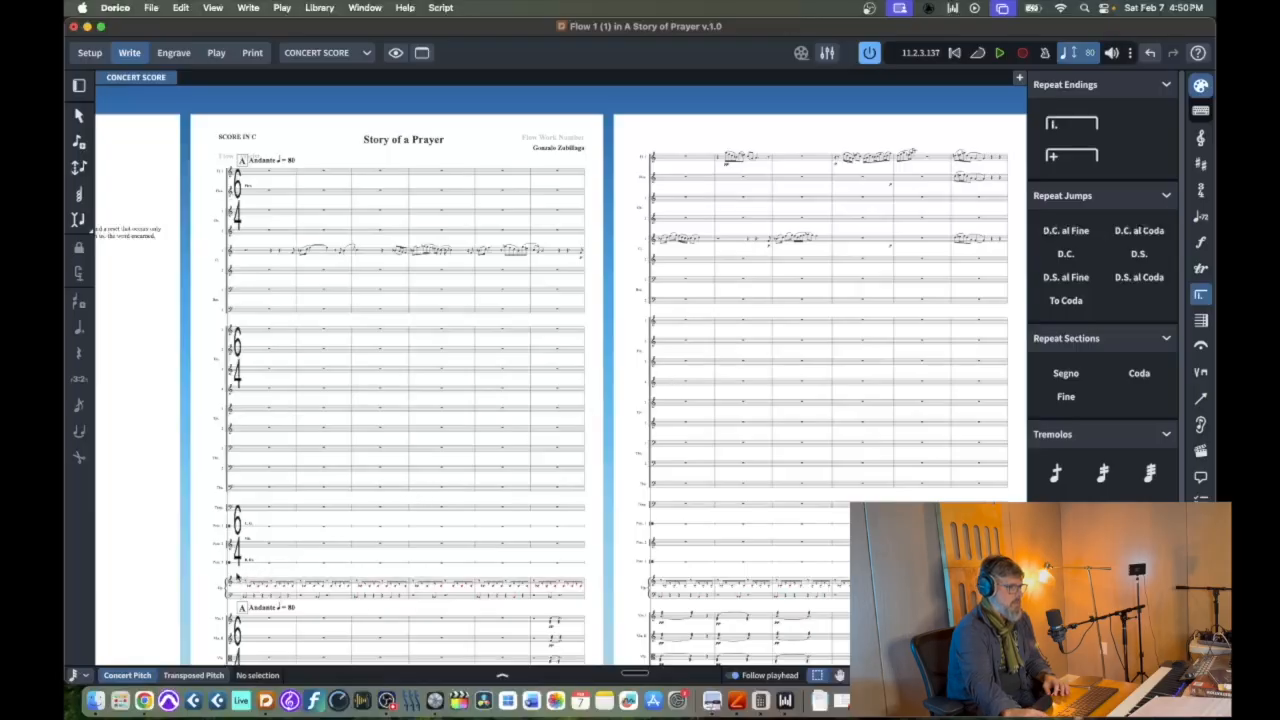
pyautogui.click(246, 586)
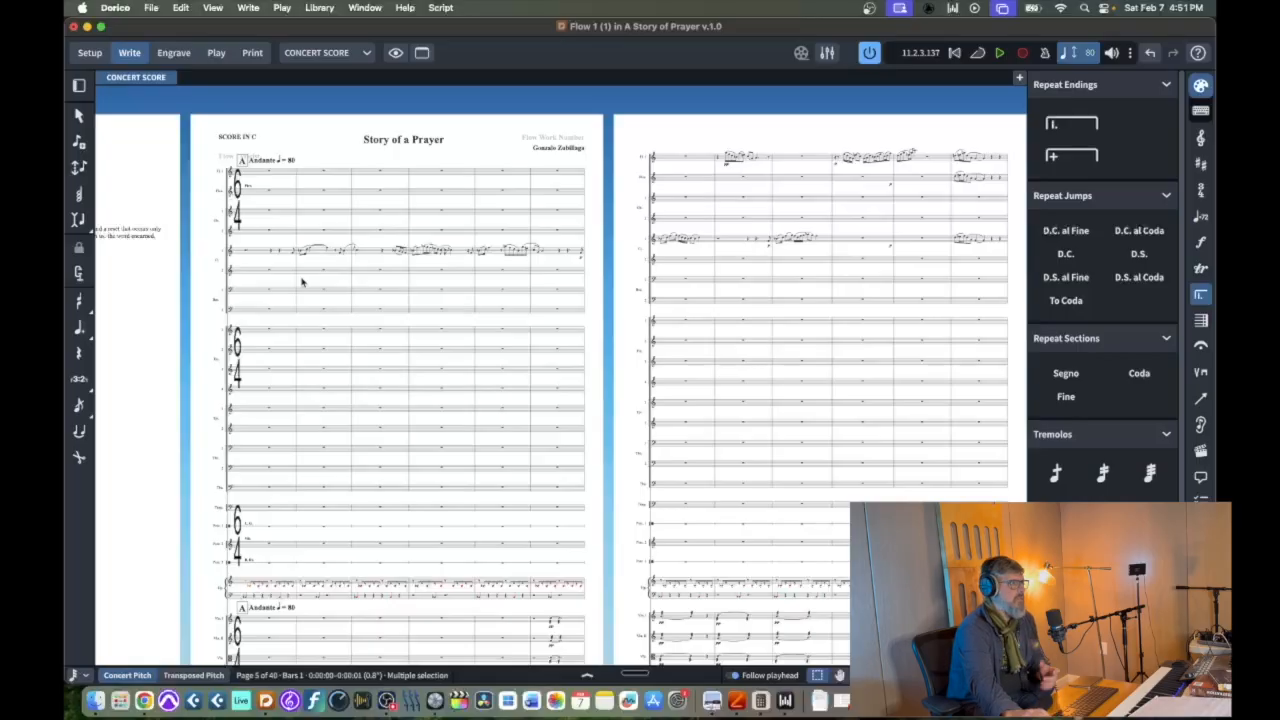
pyautogui.click(246, 598)
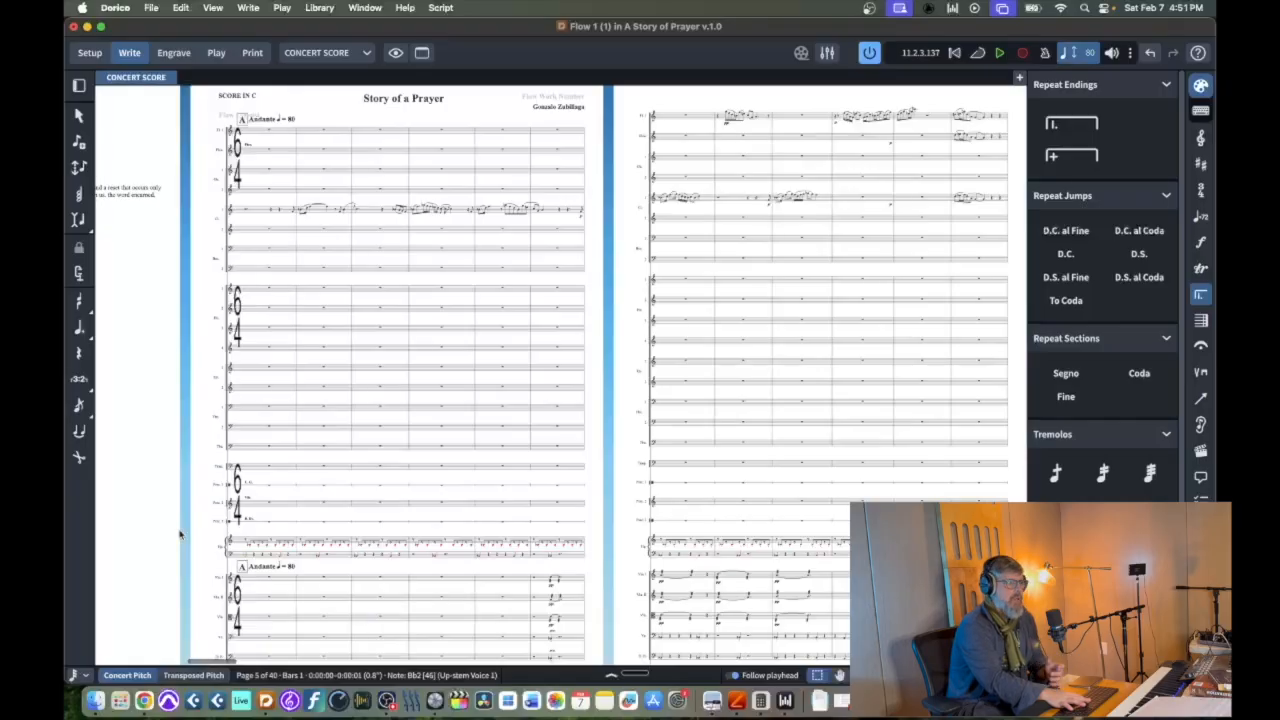
pyautogui.press('space')
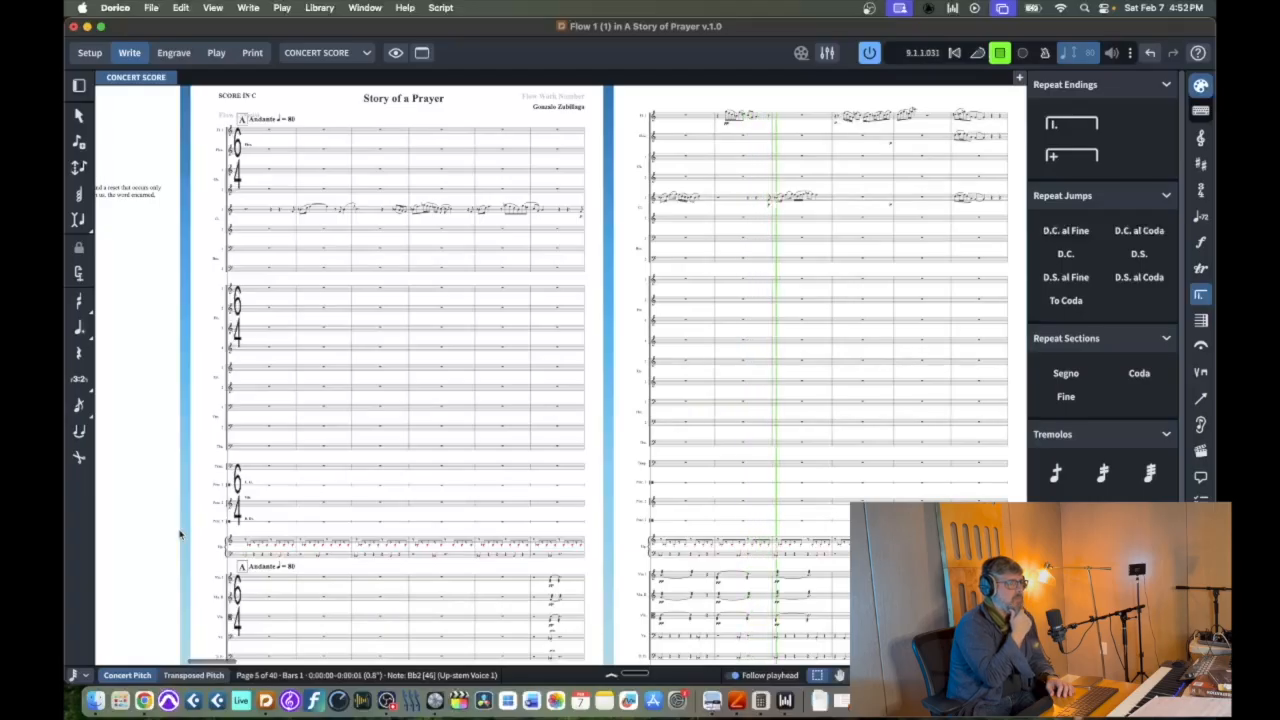
pyautogui.press('space')
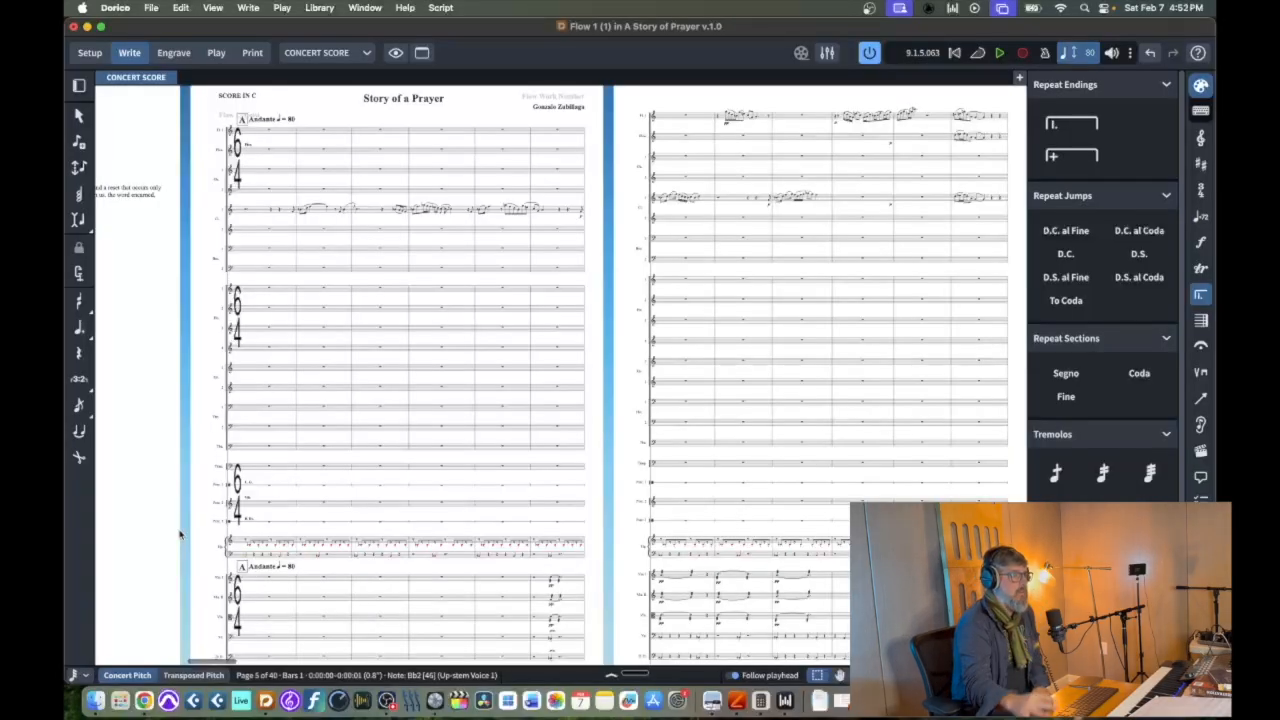
# Select the first clarinet's slurred figure in bar 9 and examine the staves beneath it
pyautogui.click(795, 201)
pyautogui.scroll(1, 793, 296)
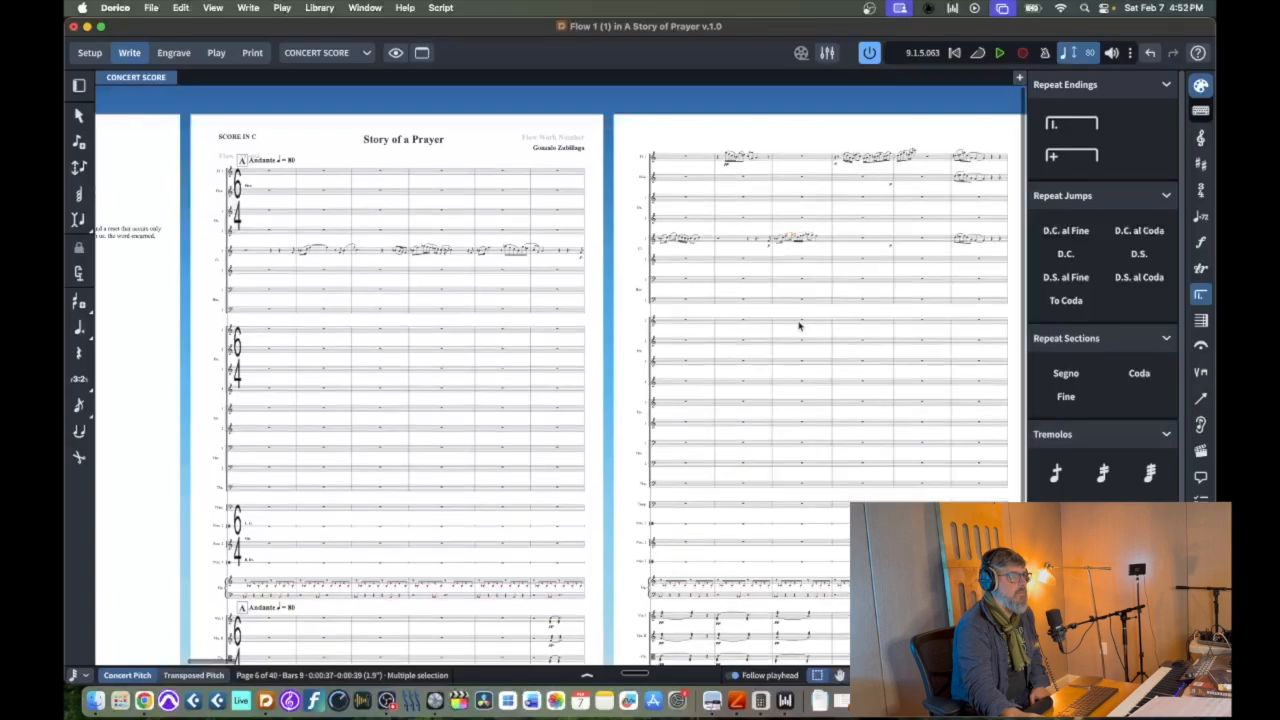
pyautogui.scroll(-3, 796, 310)
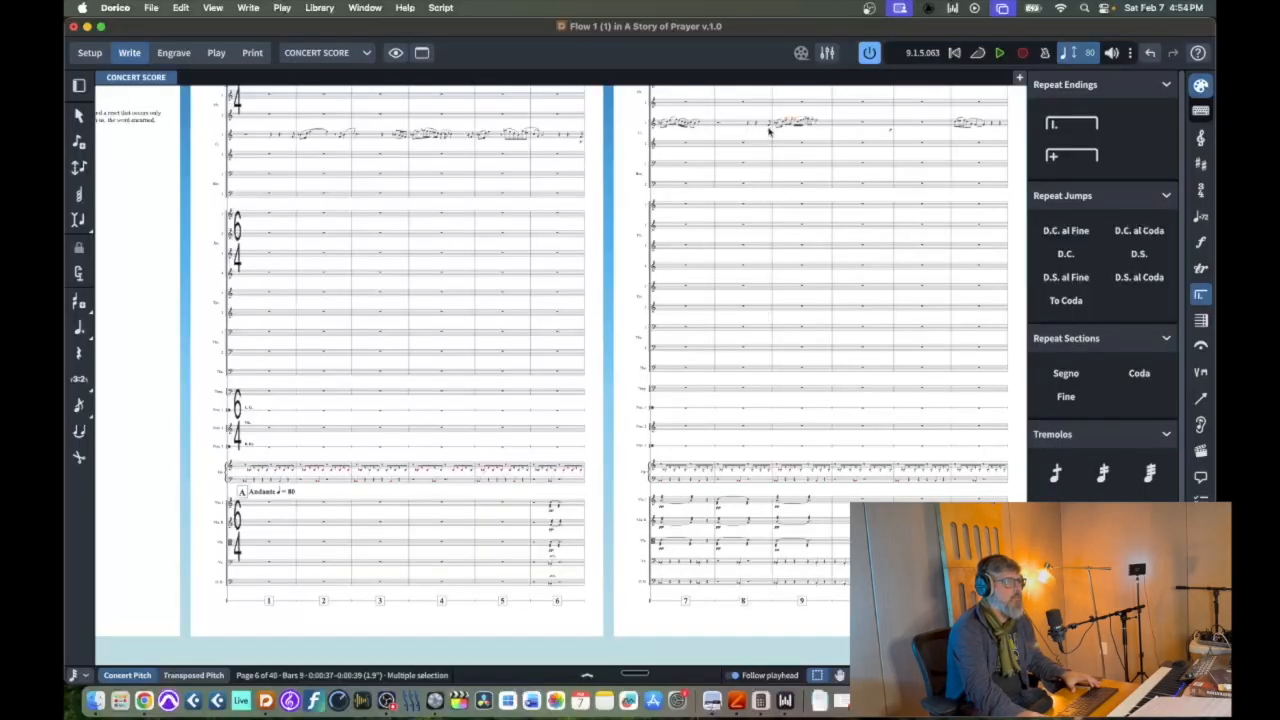
# Copy the first clarinet's figure spanning bars 8 and 9 into the first horn at bar 9 and transpose it down an octave
pyautogui.click(773, 130)
pyautogui.keyDown('shift'); pyautogui.click(816, 122); pyautogui.keyUp('shift')
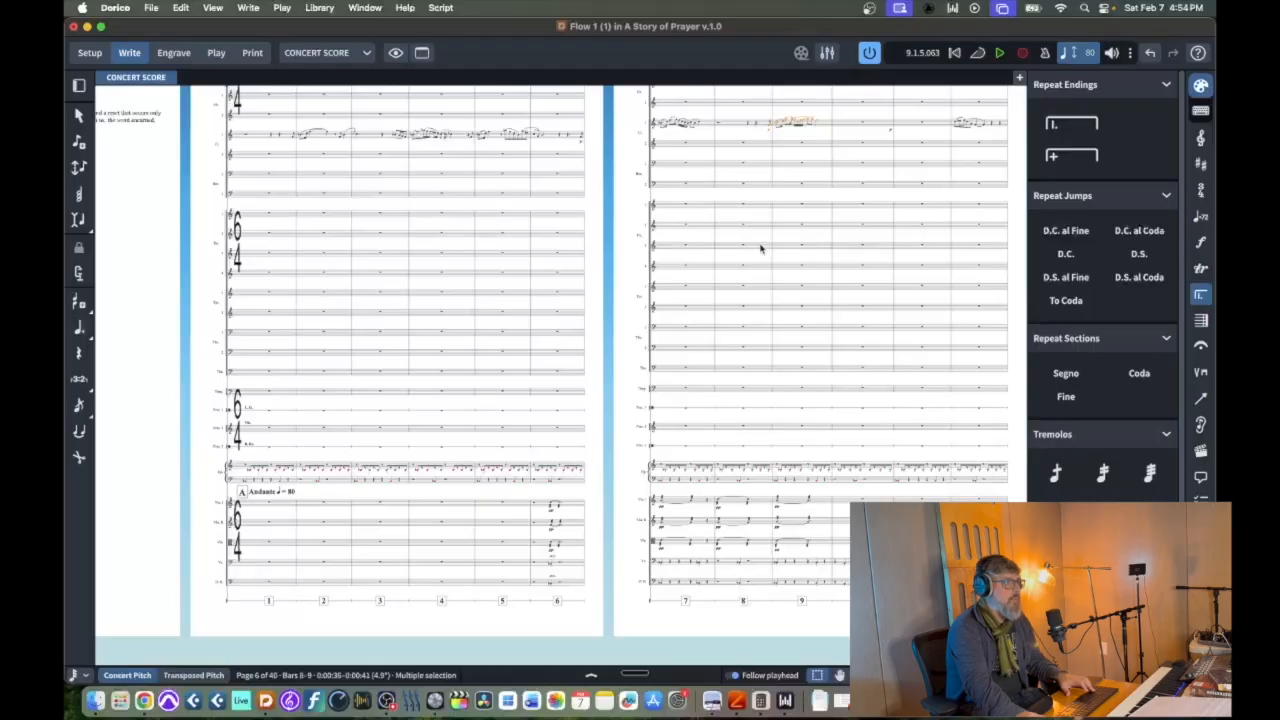
pyautogui.scroll(5, 768, 247)
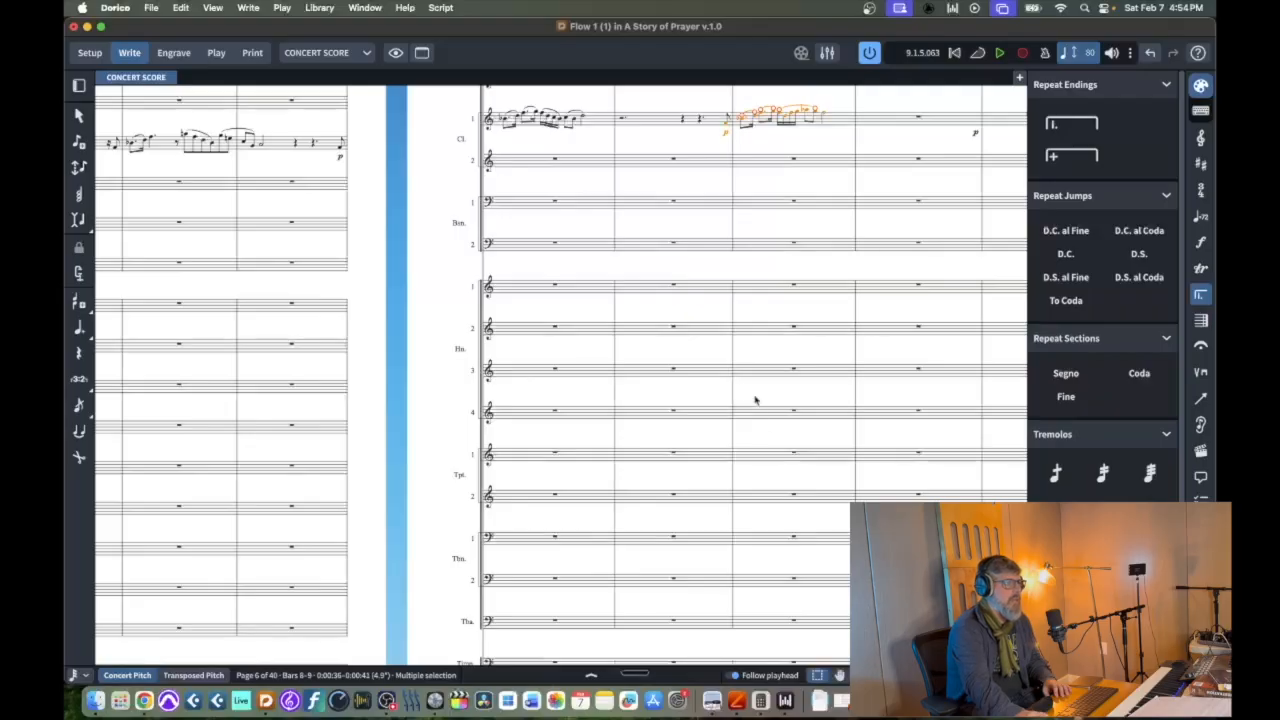
pyautogui.click(795, 285)
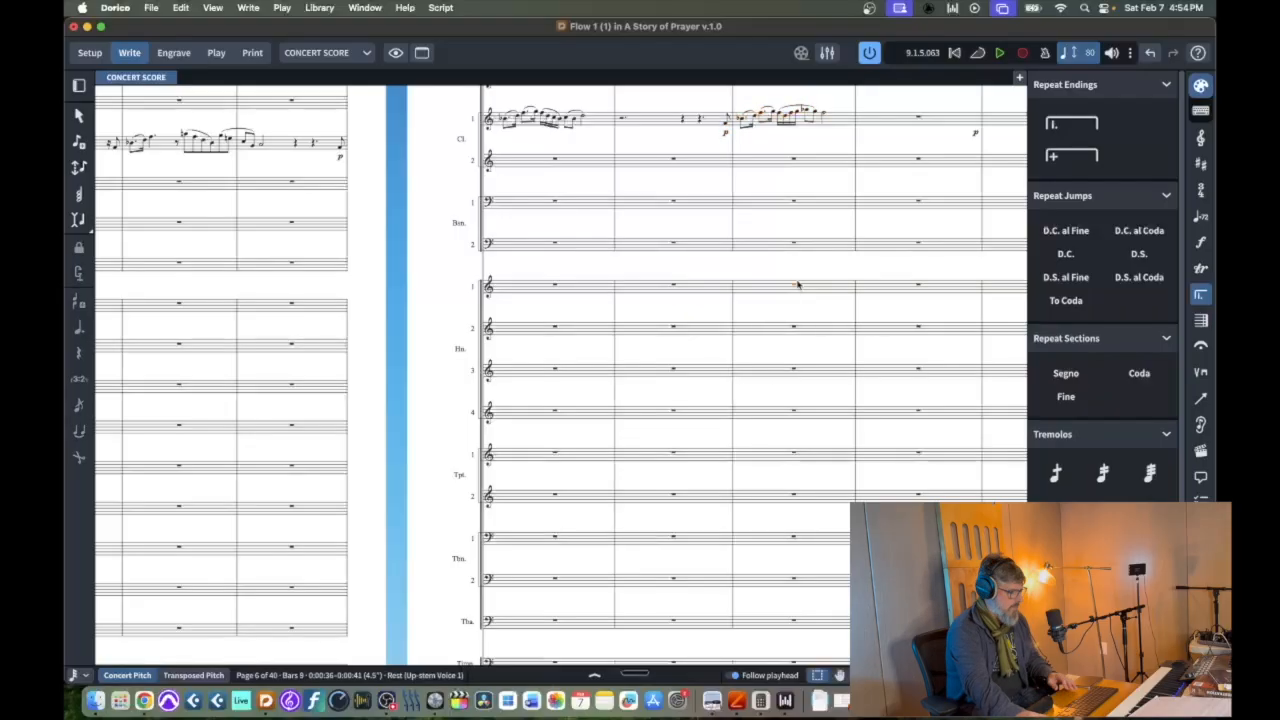
pyautogui.press('super+v')
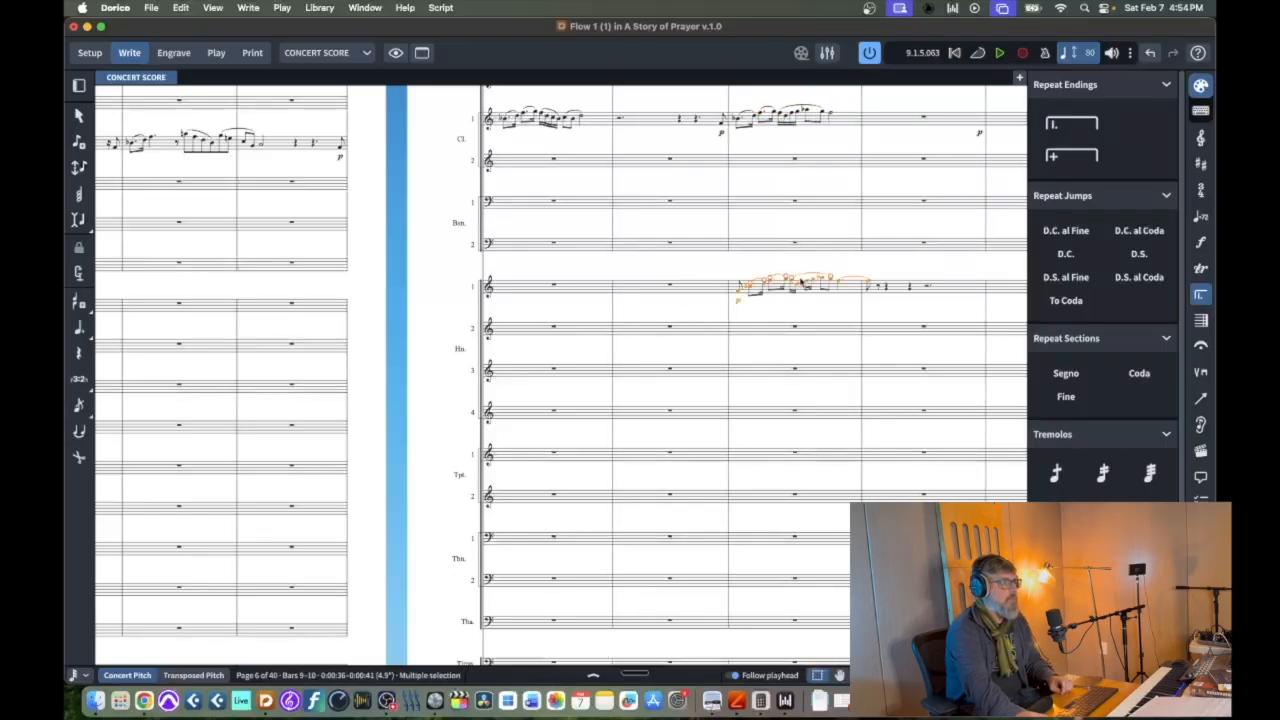
pyautogui.hotkey('ctrl', 'alt', 'Down')
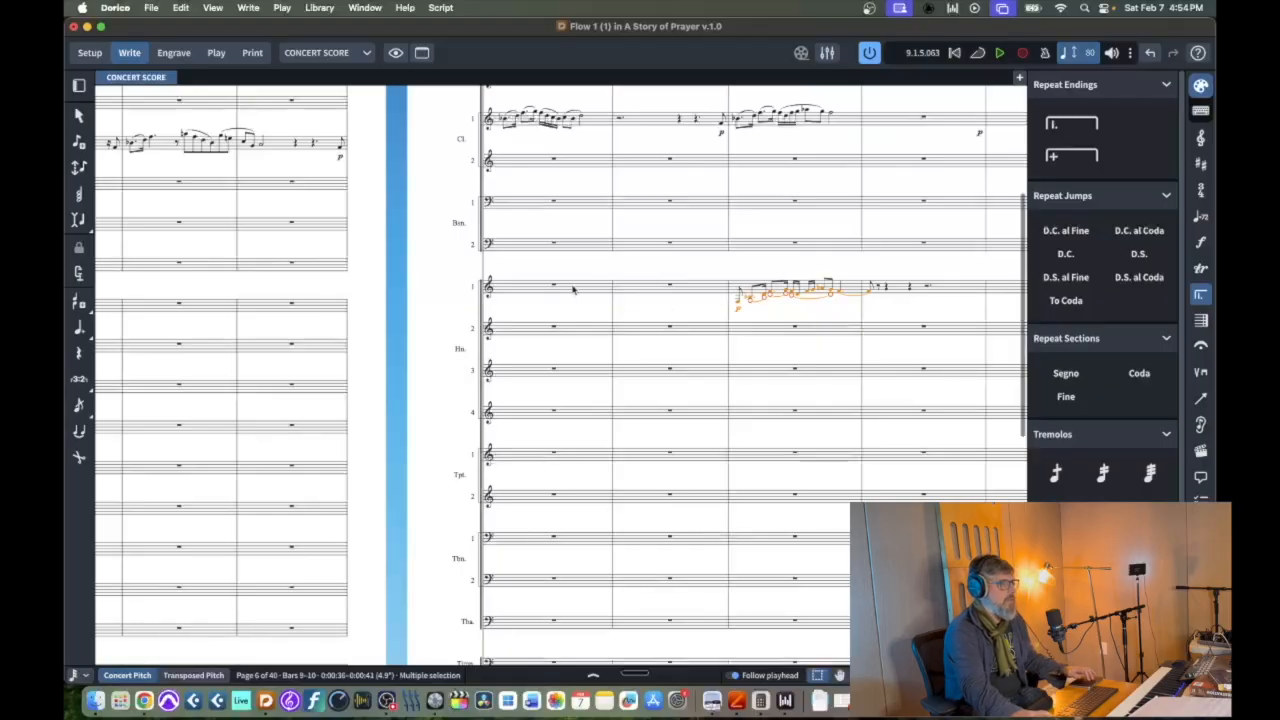
# Examine the brass, harp and string staves around bars 7 to 9 beneath the first horn's figure
pyautogui.scroll(-10, 573, 290)
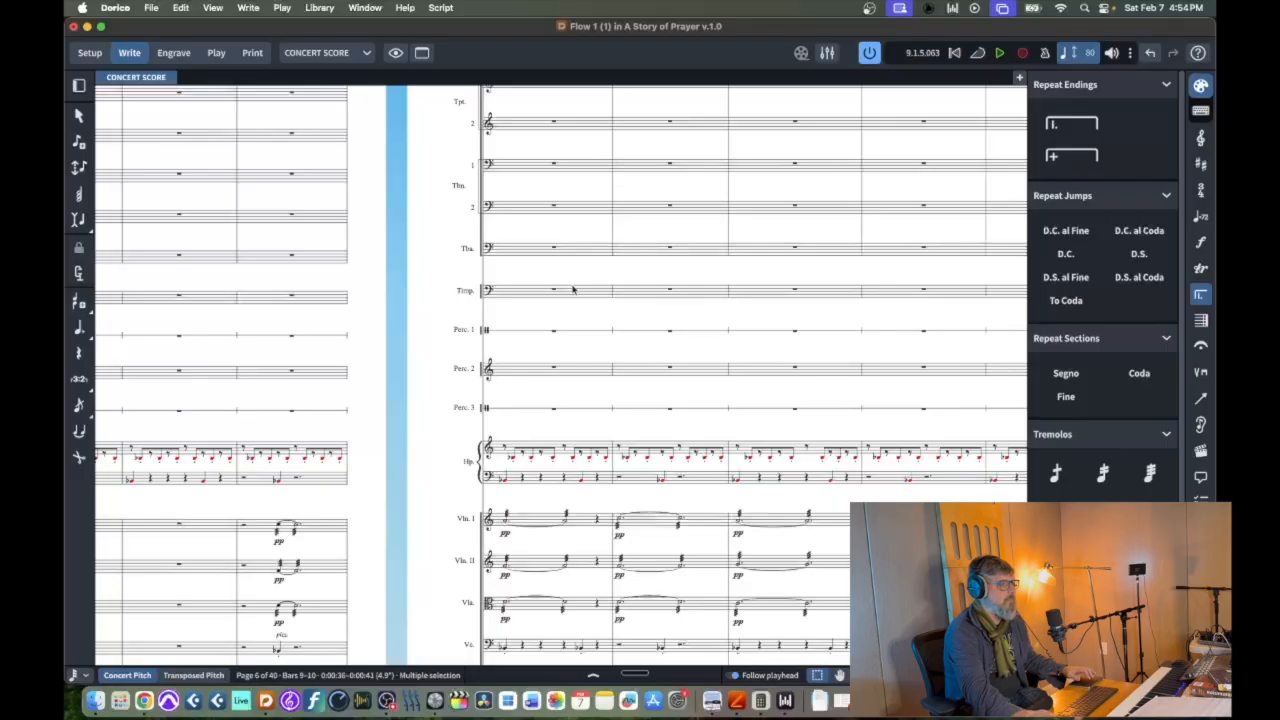
pyautogui.scroll(-2, 573, 290)
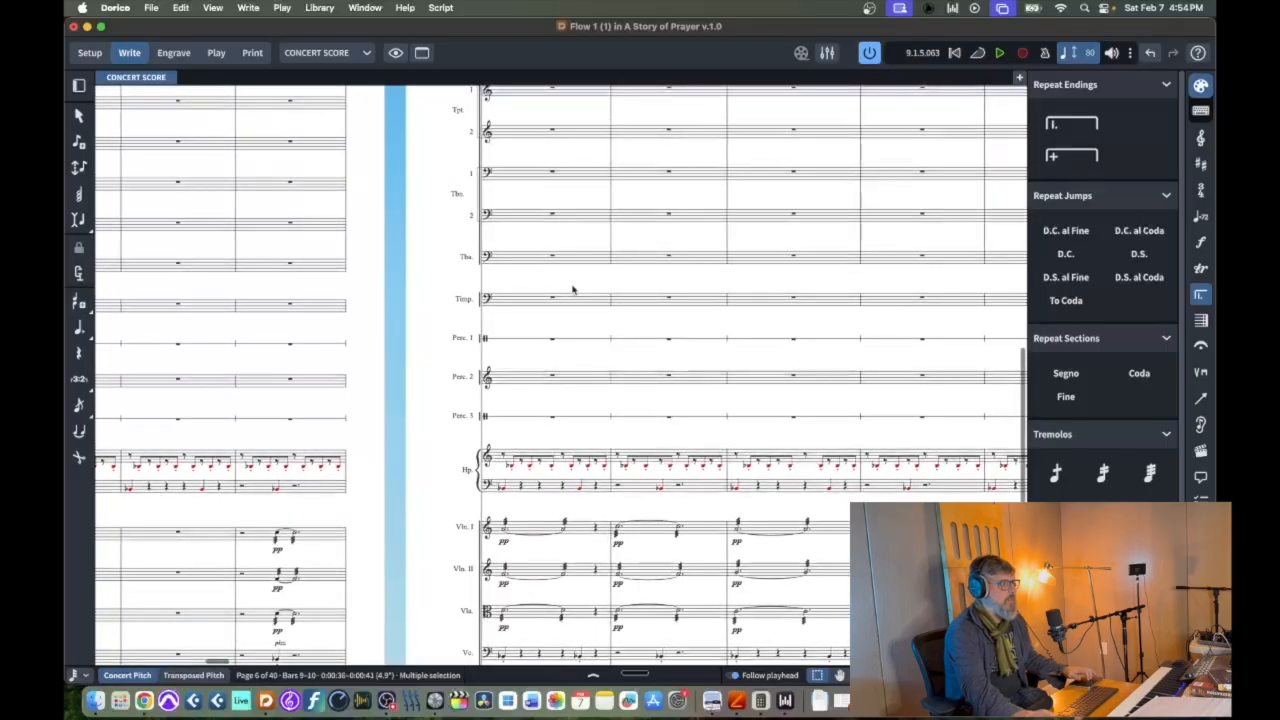
pyautogui.scroll(-3, 573, 290)
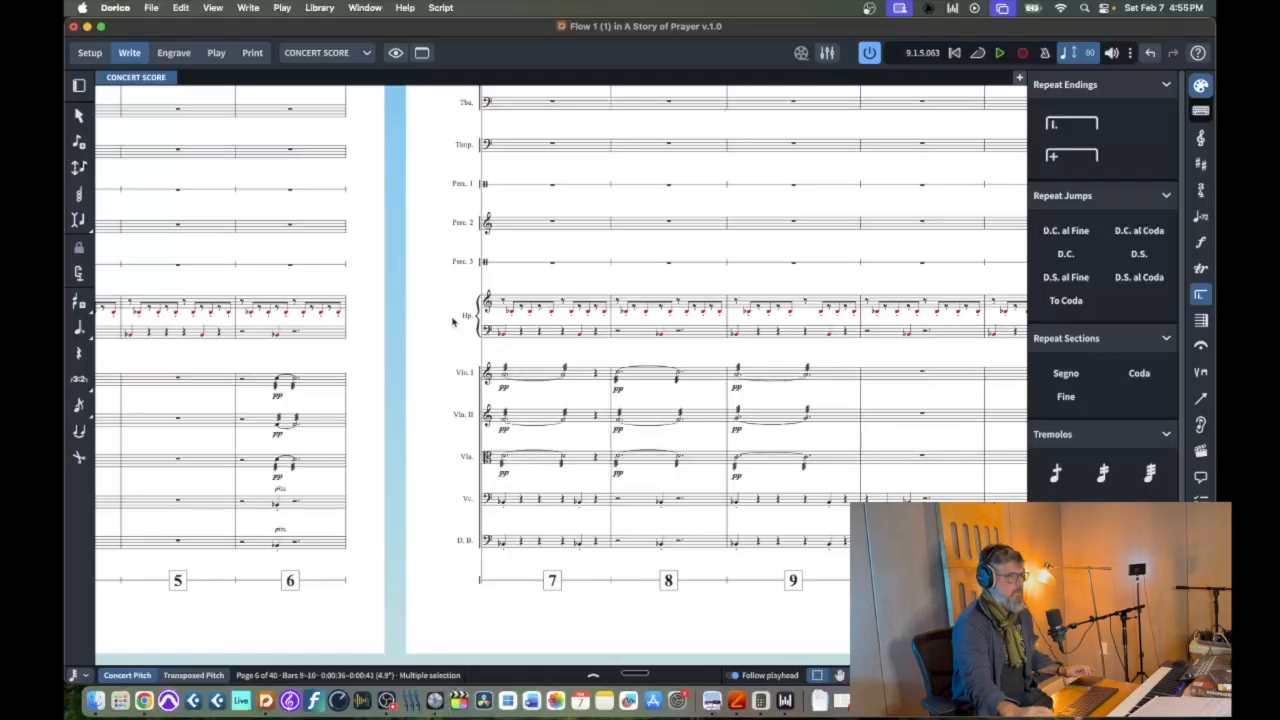
pyautogui.press('Escape')
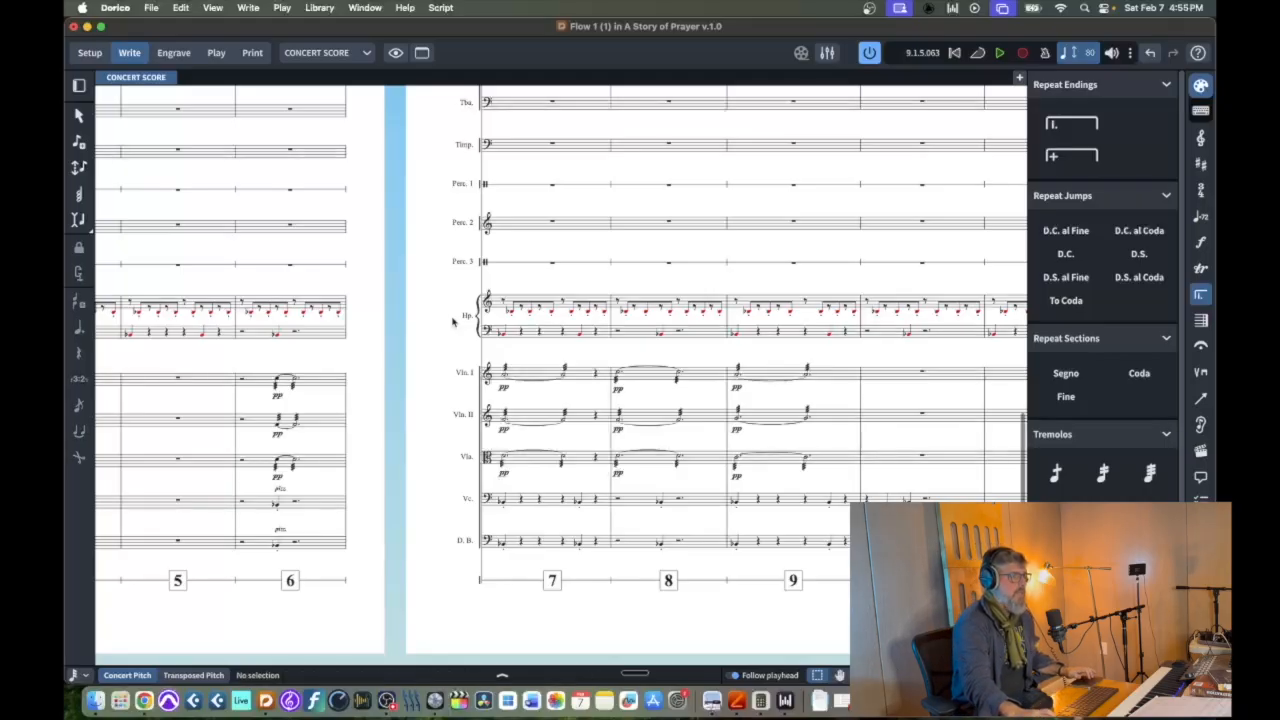
pyautogui.scroll(5, 452, 320)
pyautogui.rightClick(452, 320)
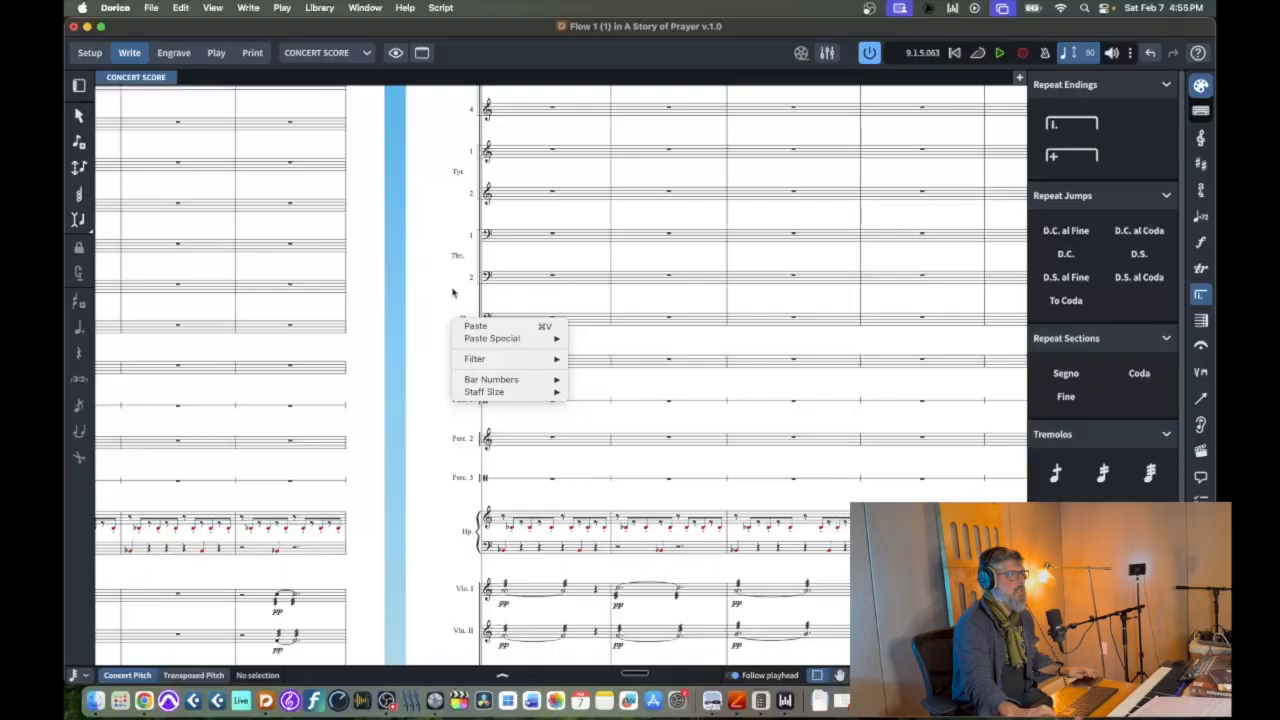
pyautogui.press('Escape')
pyautogui.scroll(1, 433, 310)
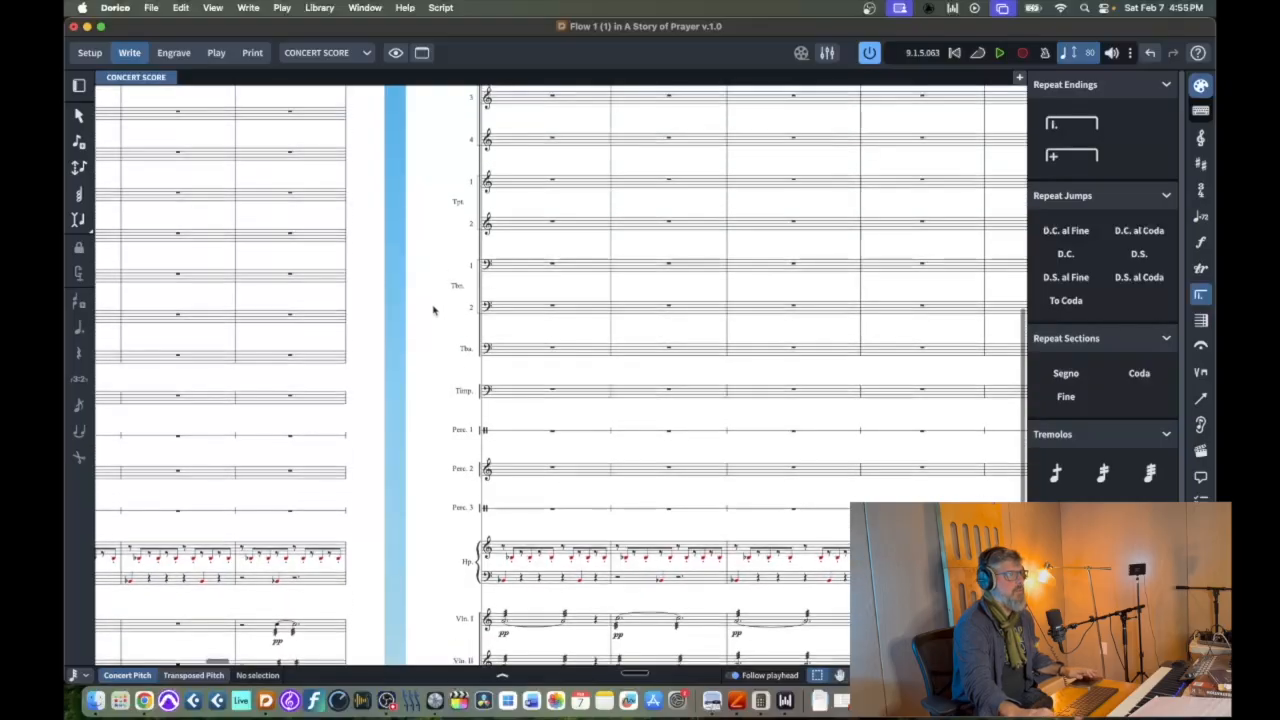
pyautogui.scroll(5, 433, 310)
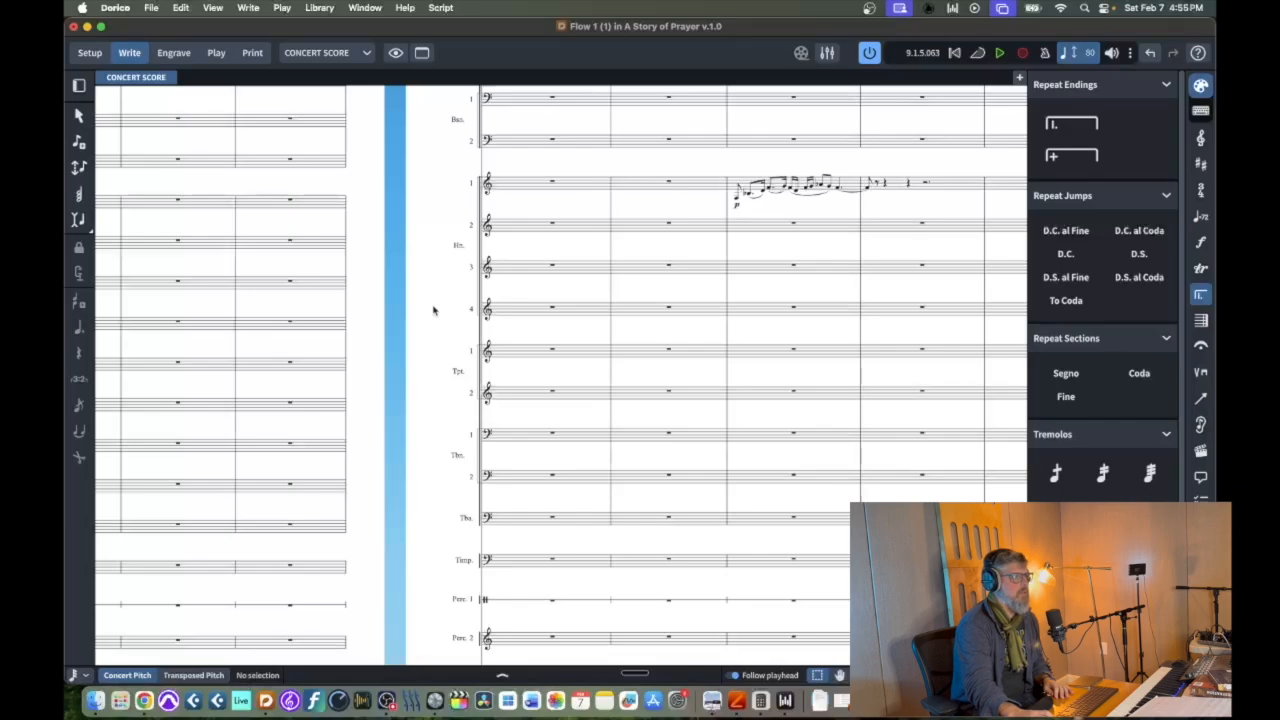
pyautogui.scroll(-5, 433, 310)
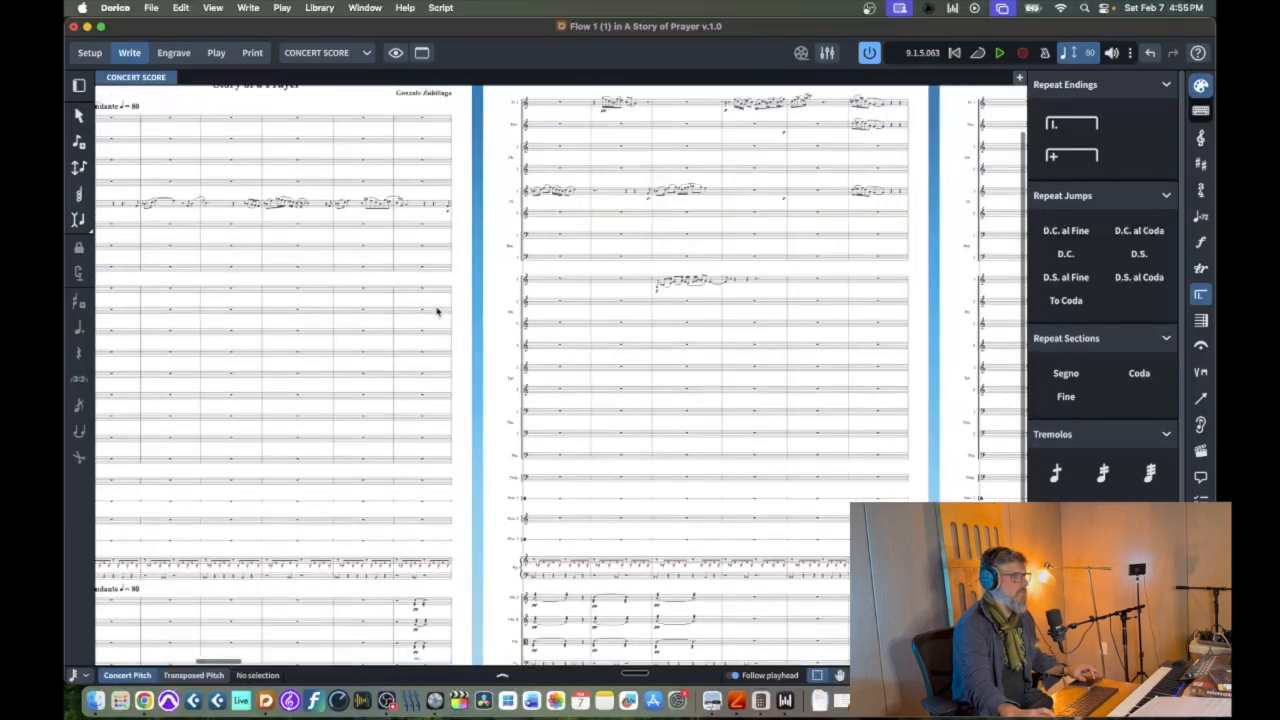
# Play the score from the first clarinet's figure in bar 3, stopping in bar 9
pyautogui.click(253, 208)
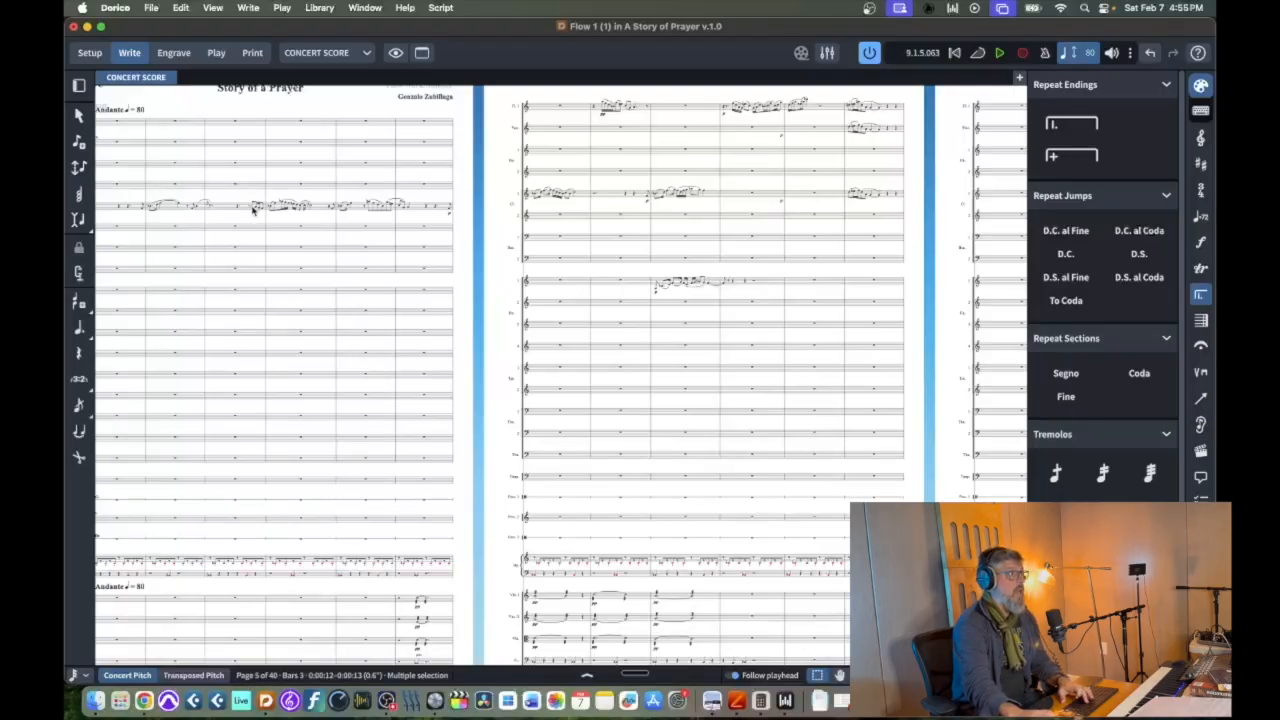
pyautogui.press('space')
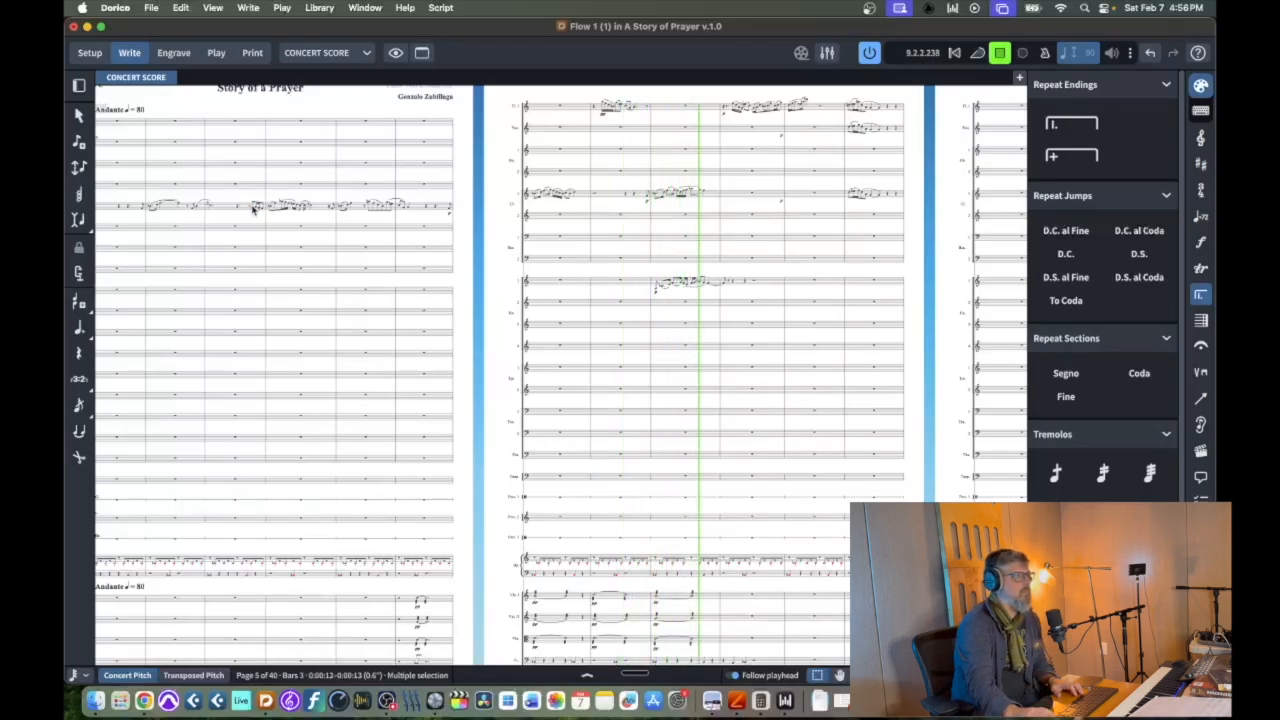
pyautogui.press('space')
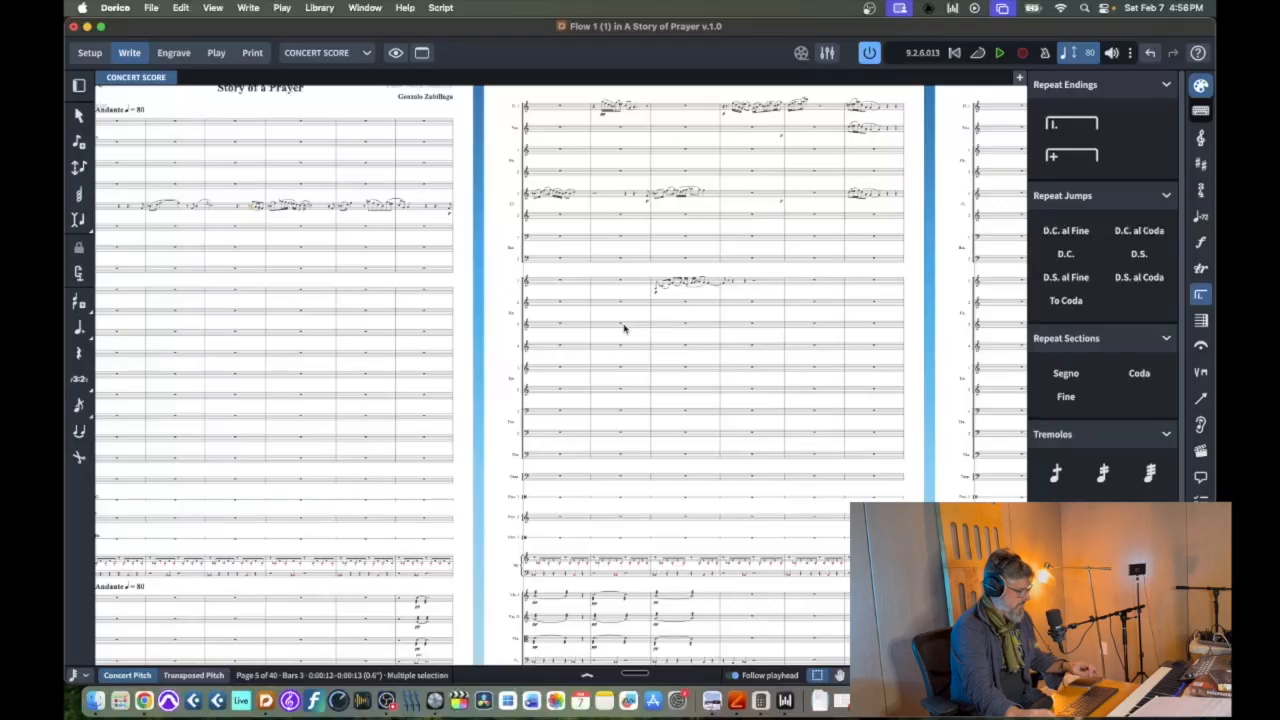
# Move the first horn's figure earlier so its pickup note falls at the end of bar 8, aligned with the first clarinet
pyautogui.press('super+equal')
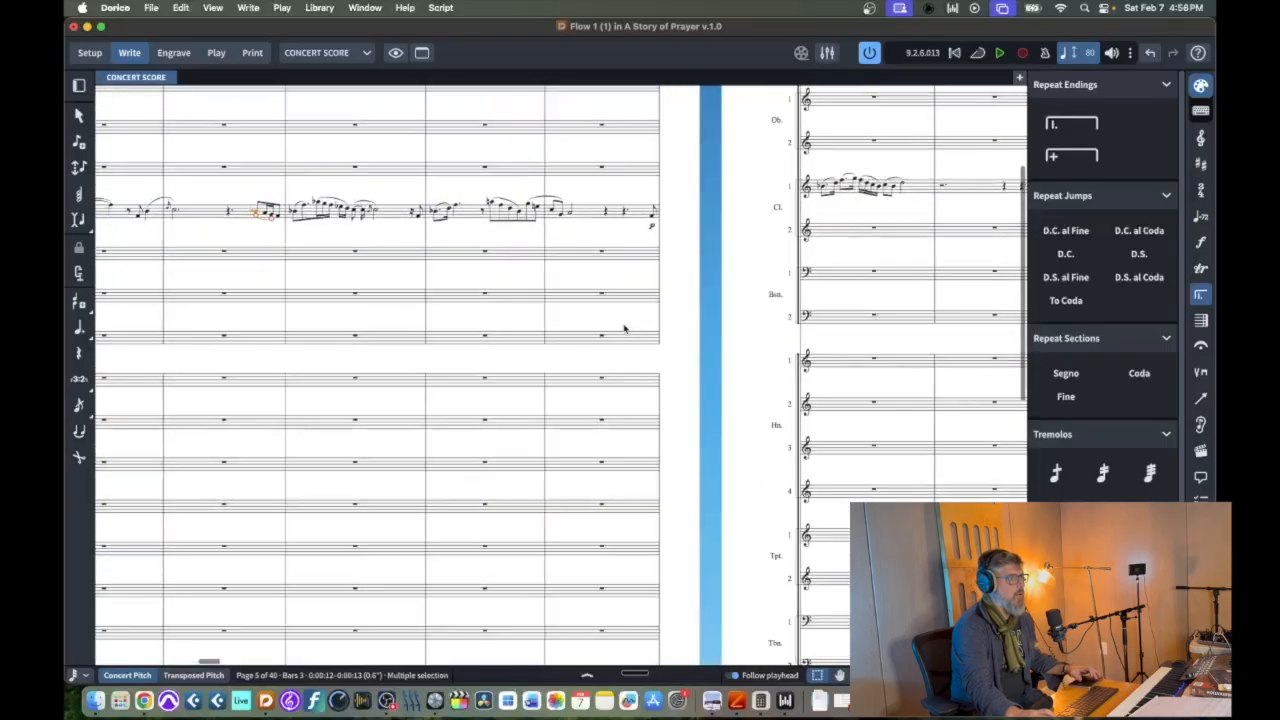
pyautogui.hscroll(10, 624, 329)
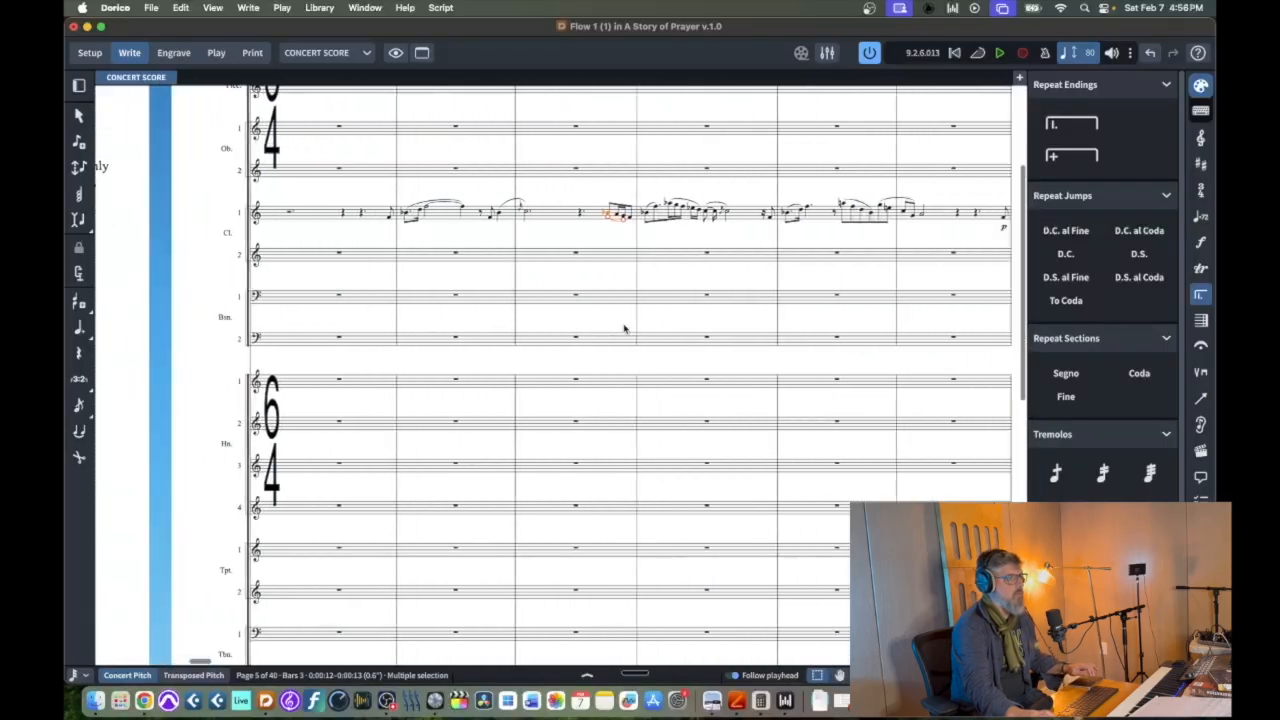
pyautogui.hscroll(-2, 624, 329)
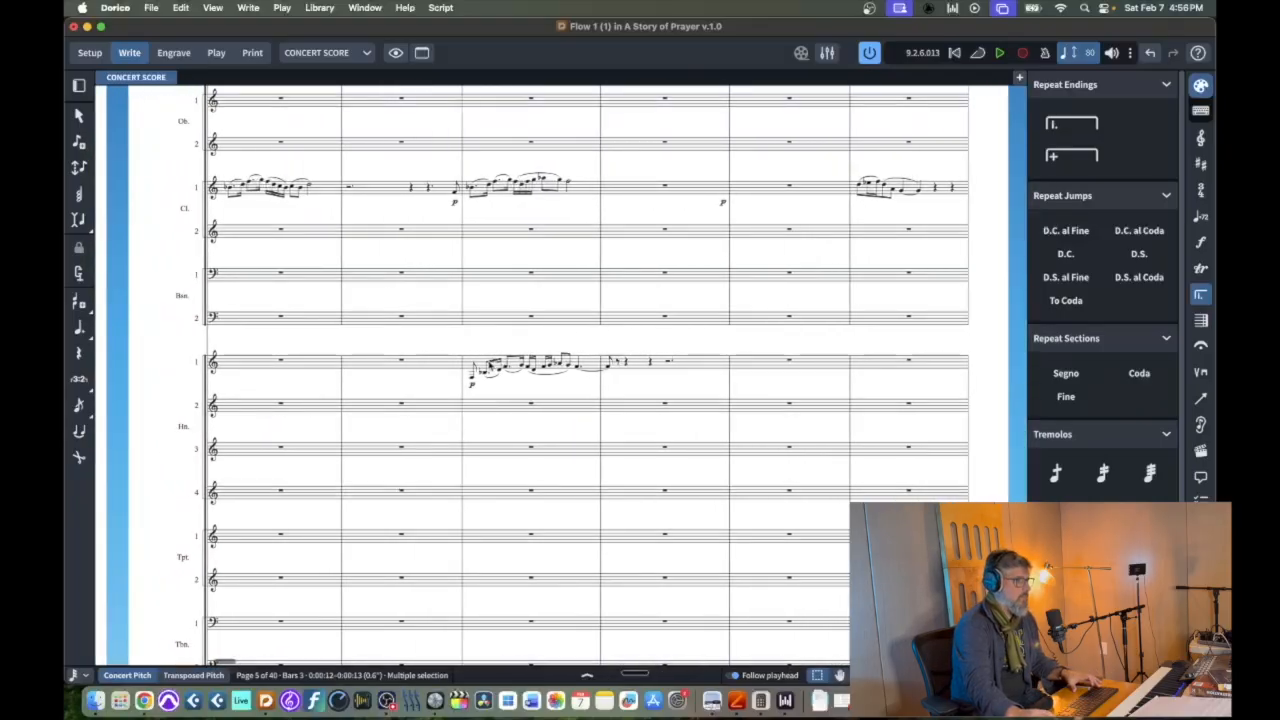
pyautogui.click(472, 380)
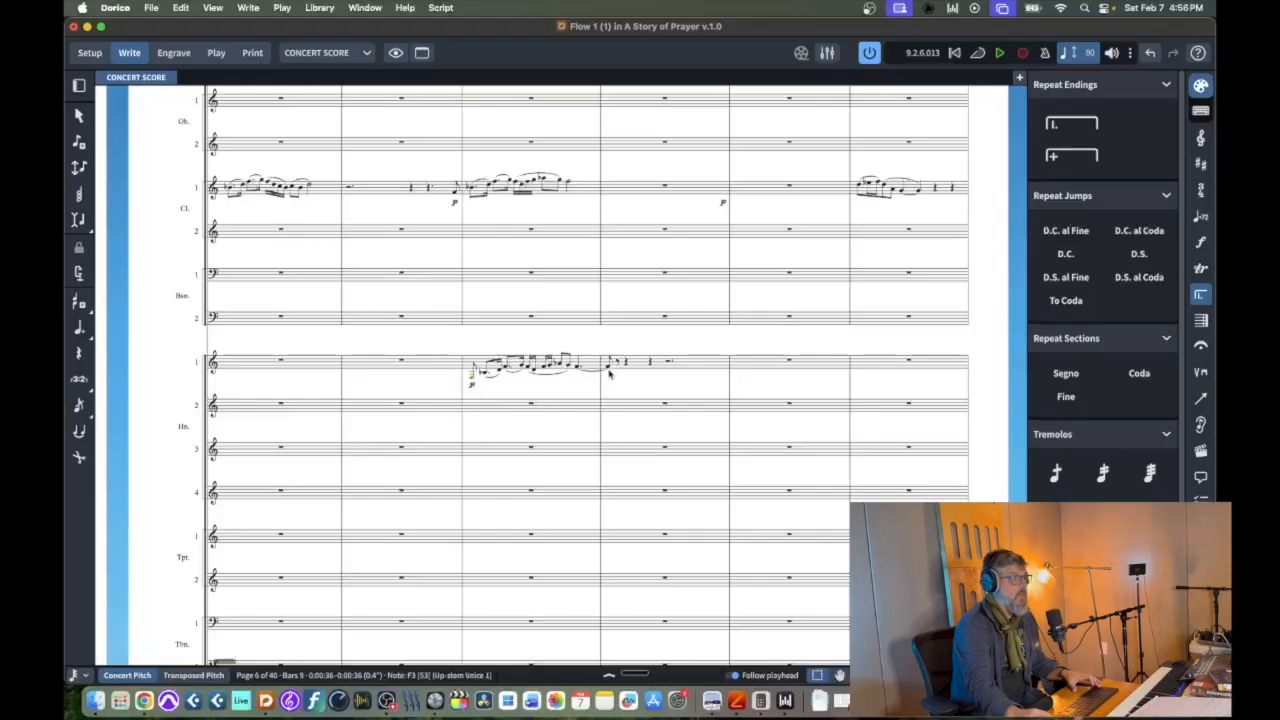
pyautogui.keyDown('shift'); pyautogui.click(606, 370); pyautogui.keyUp('shift')
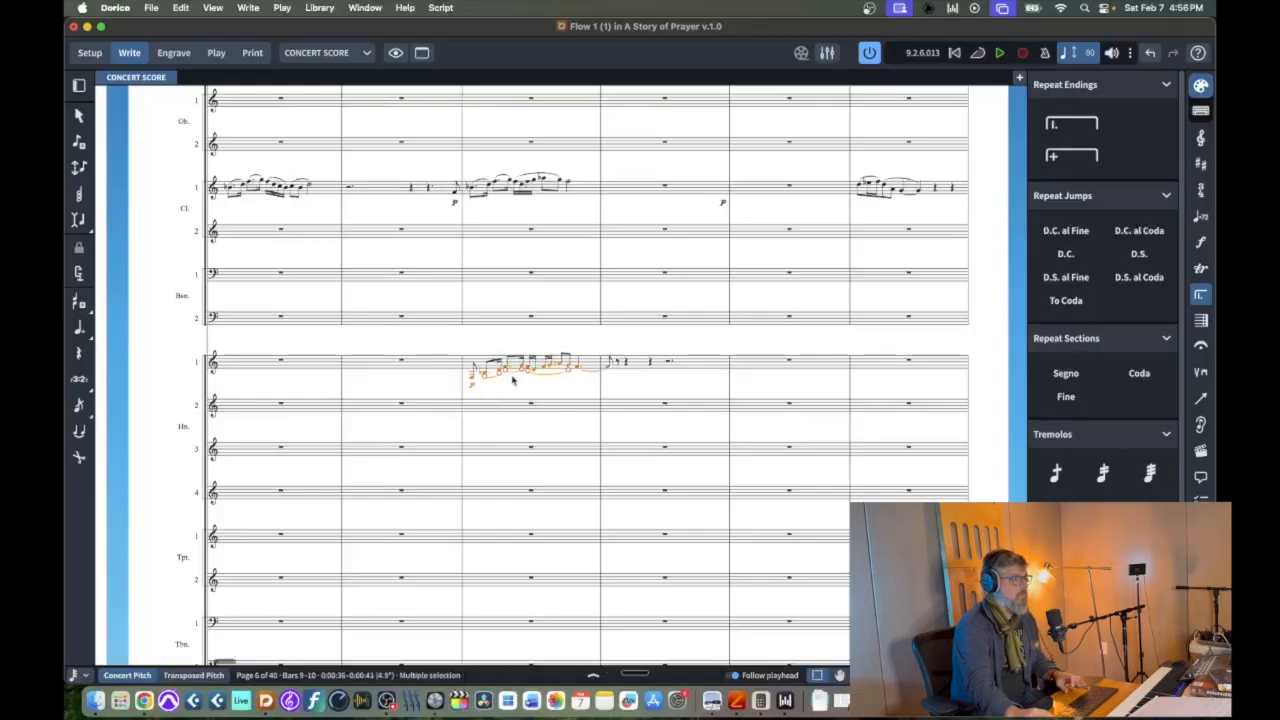
pyautogui.moveTo(472, 383); pyautogui.dragTo(454, 384)
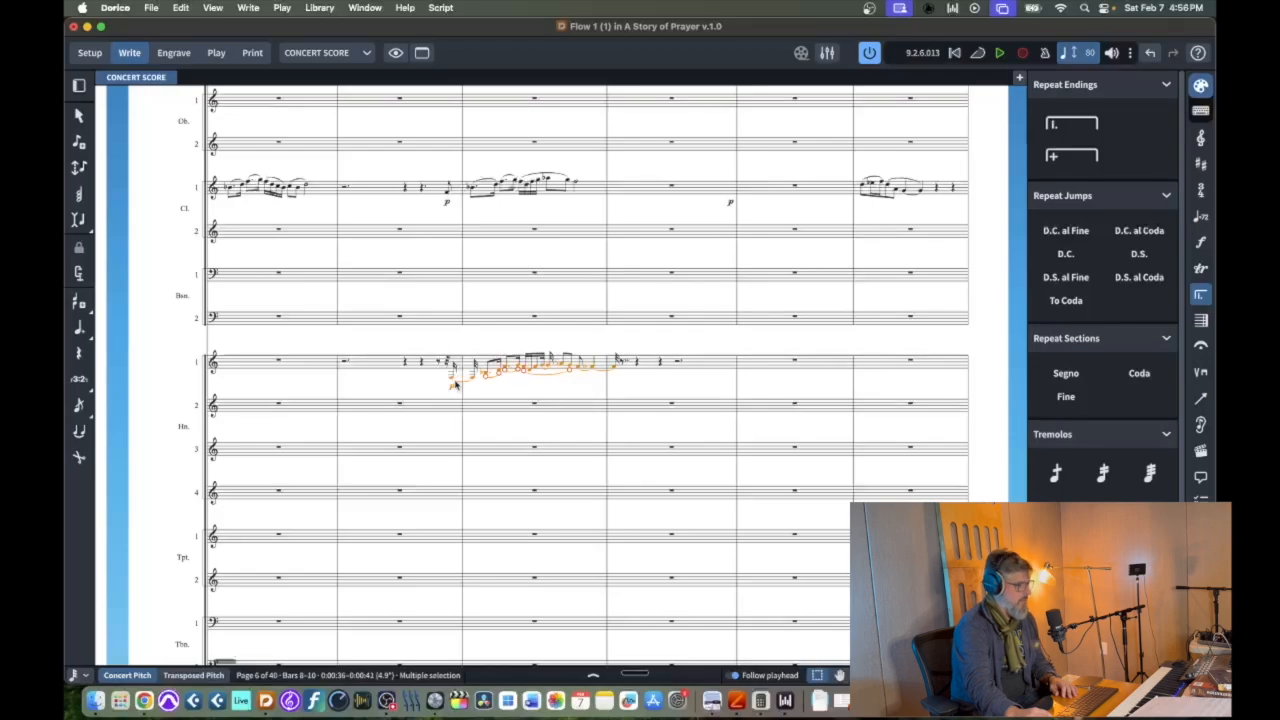
pyautogui.press('super+z')
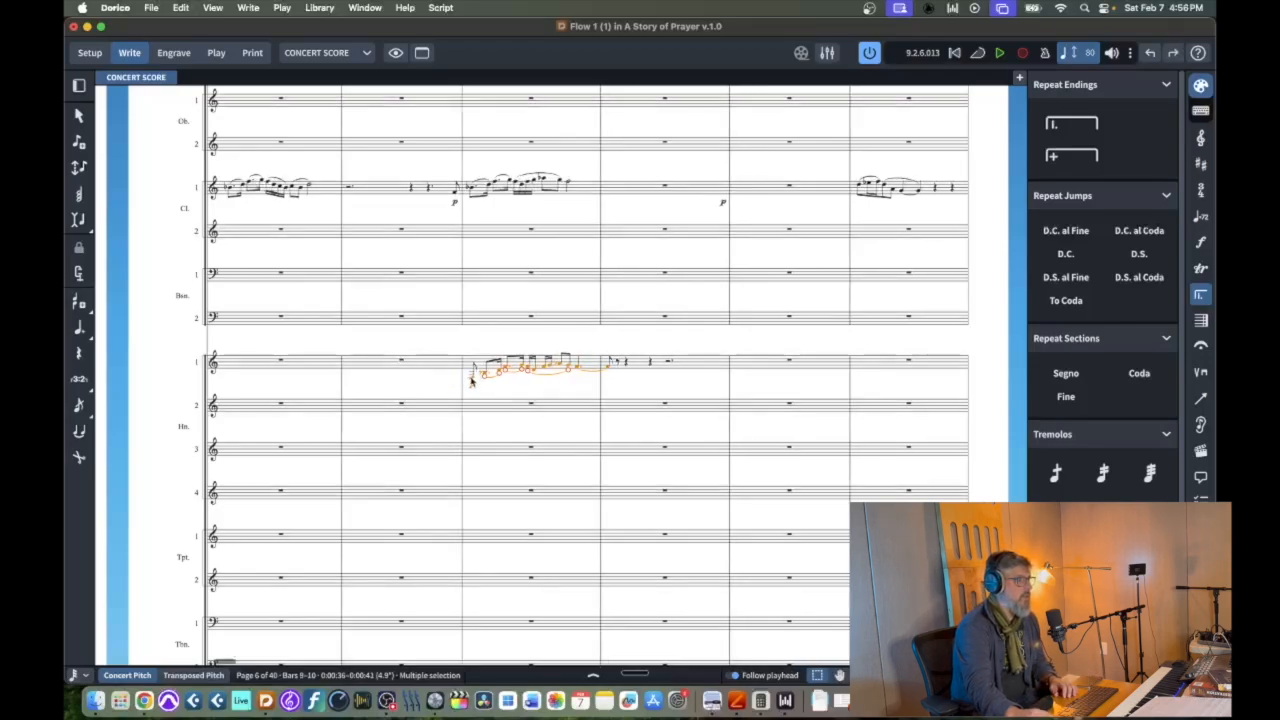
pyautogui.moveTo(470, 381); pyautogui.dragTo(458, 380)
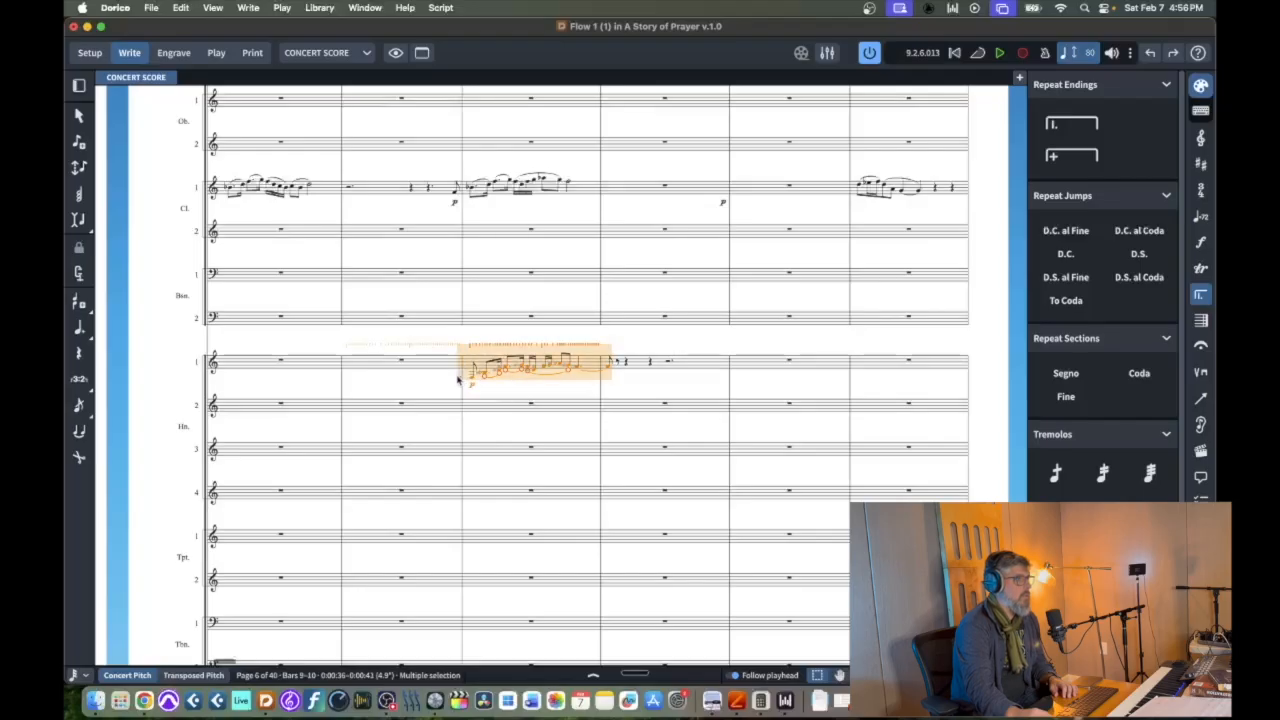
pyautogui.moveTo(458, 380); pyautogui.dragTo(452, 379)
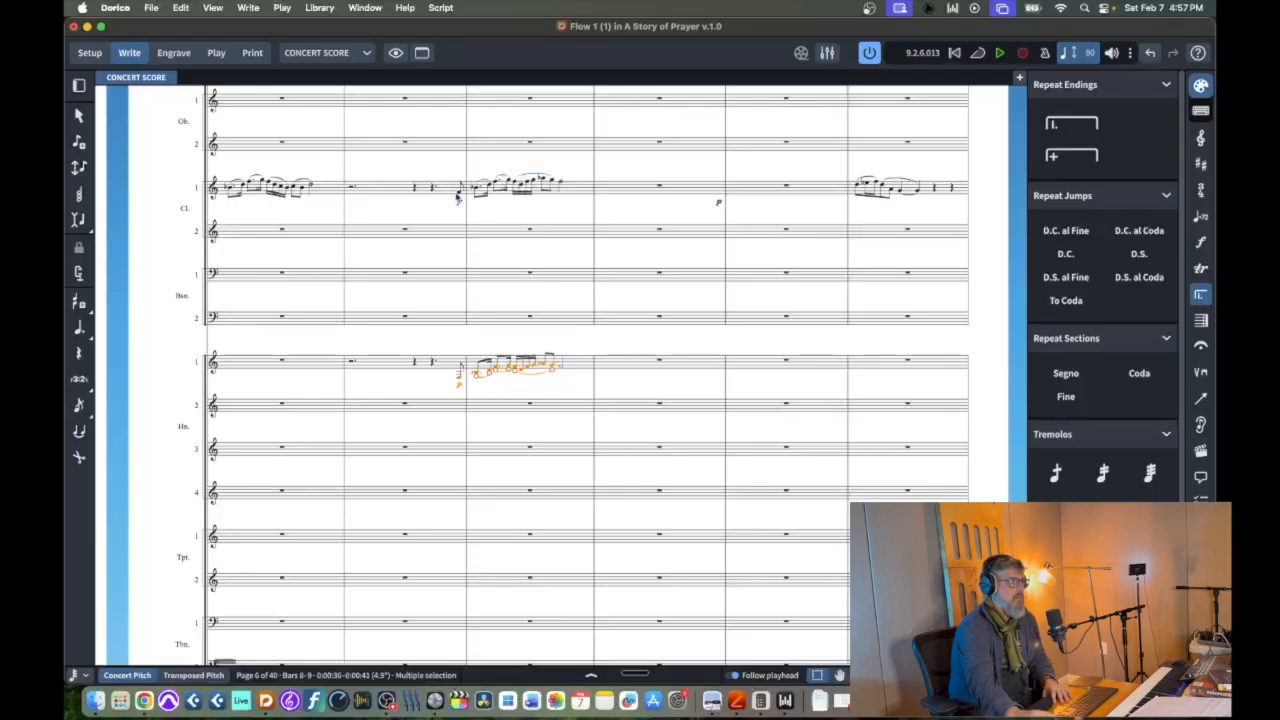
# Transpose the first clarinet's figure in bars 8 and 9 down an octave, including its pickup note
pyautogui.click(459, 190)
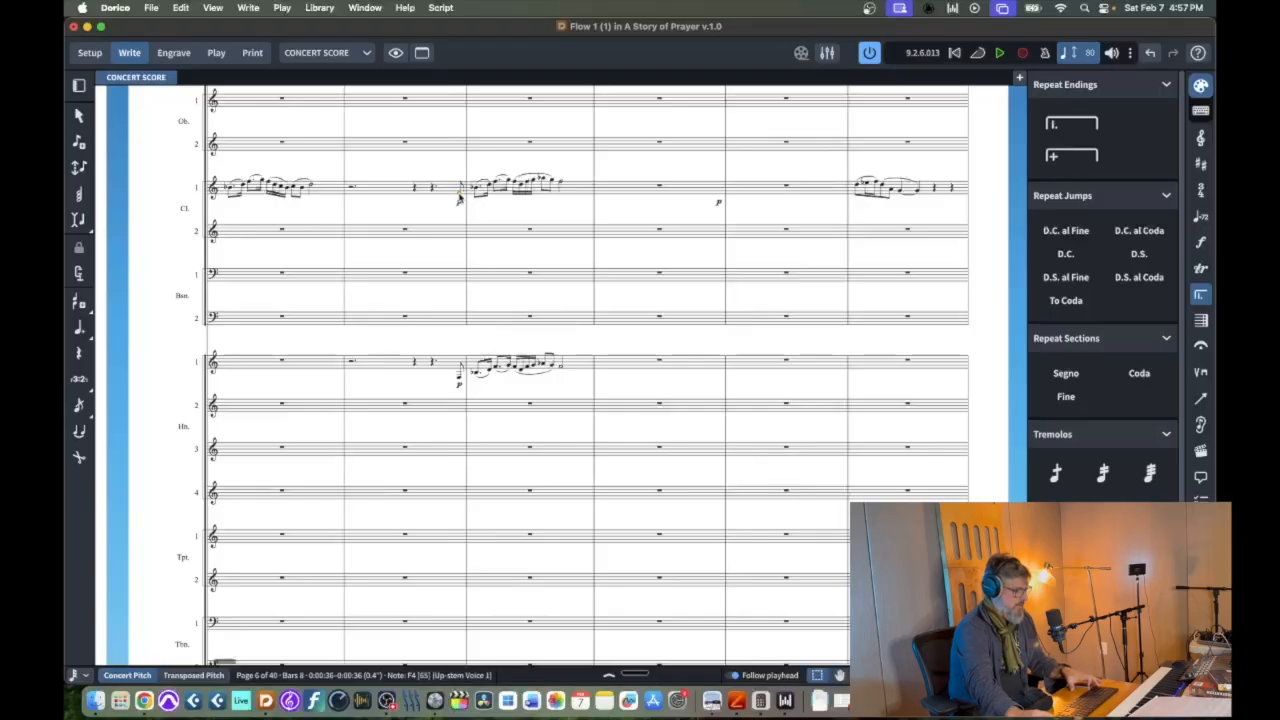
pyautogui.keyDown('shift'); pyautogui.click(561, 185); pyautogui.keyUp('shift')
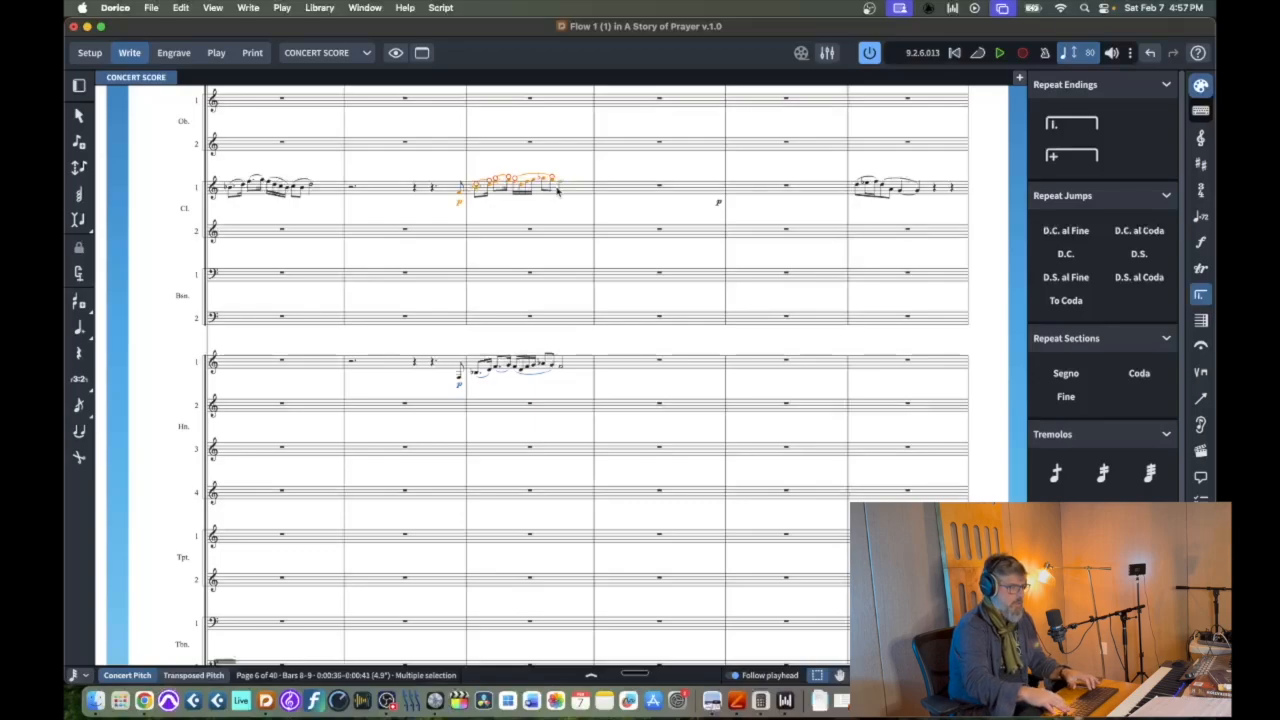
pyautogui.hotkey('ctrl', 'alt', 'Down')
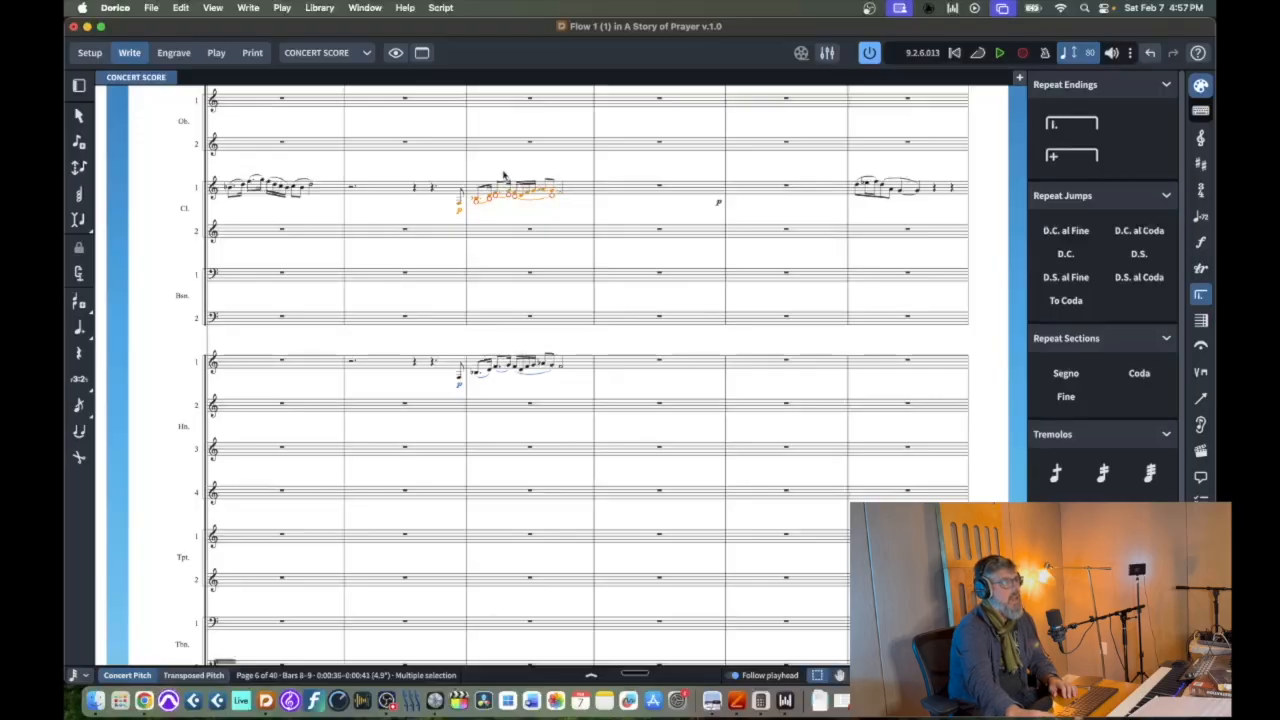
pyautogui.press('Escape')
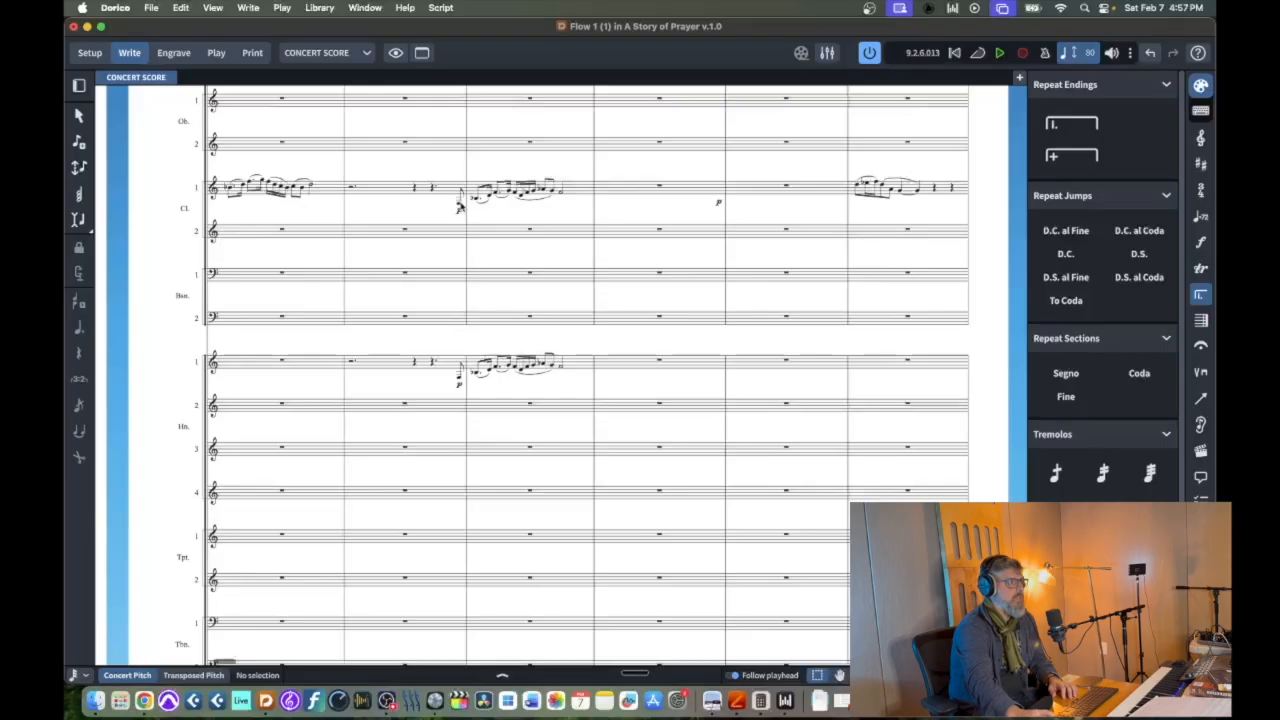
# Copy the harp's accompaniment figure in bar 9 from both of its staves
pyautogui.scroll(3, 526, 417)
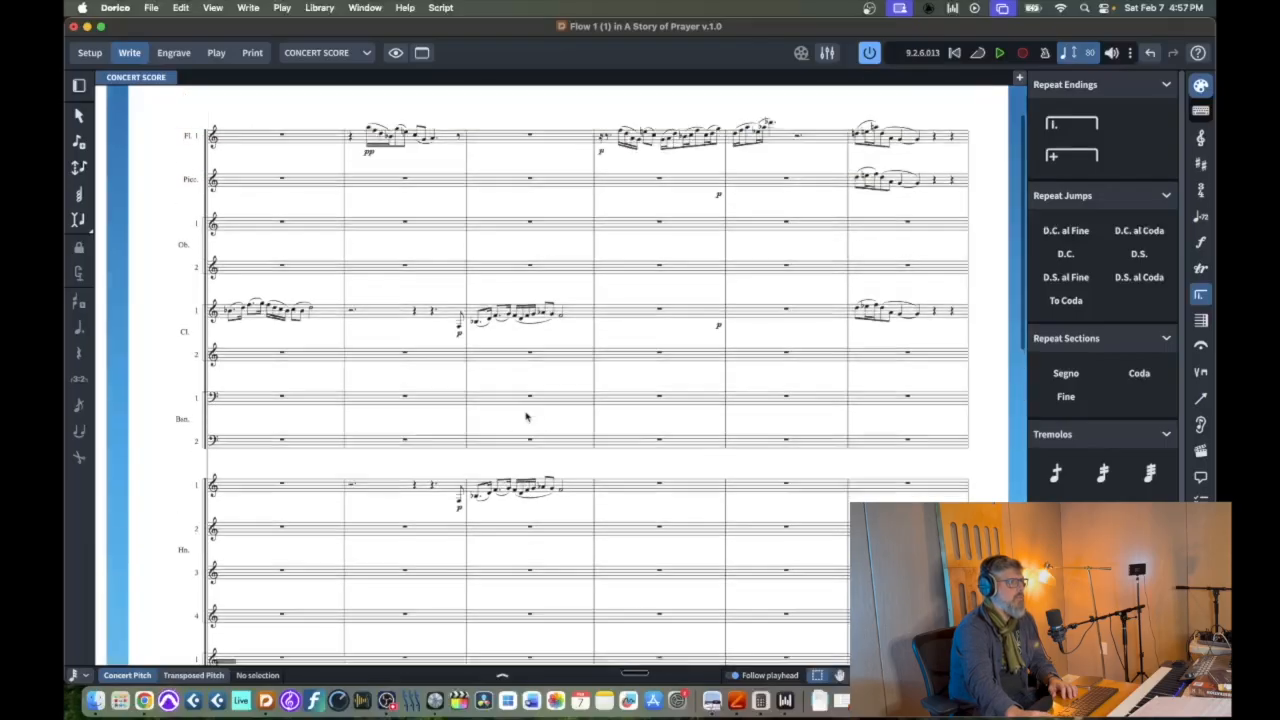
pyautogui.scroll(-10, 526, 417)
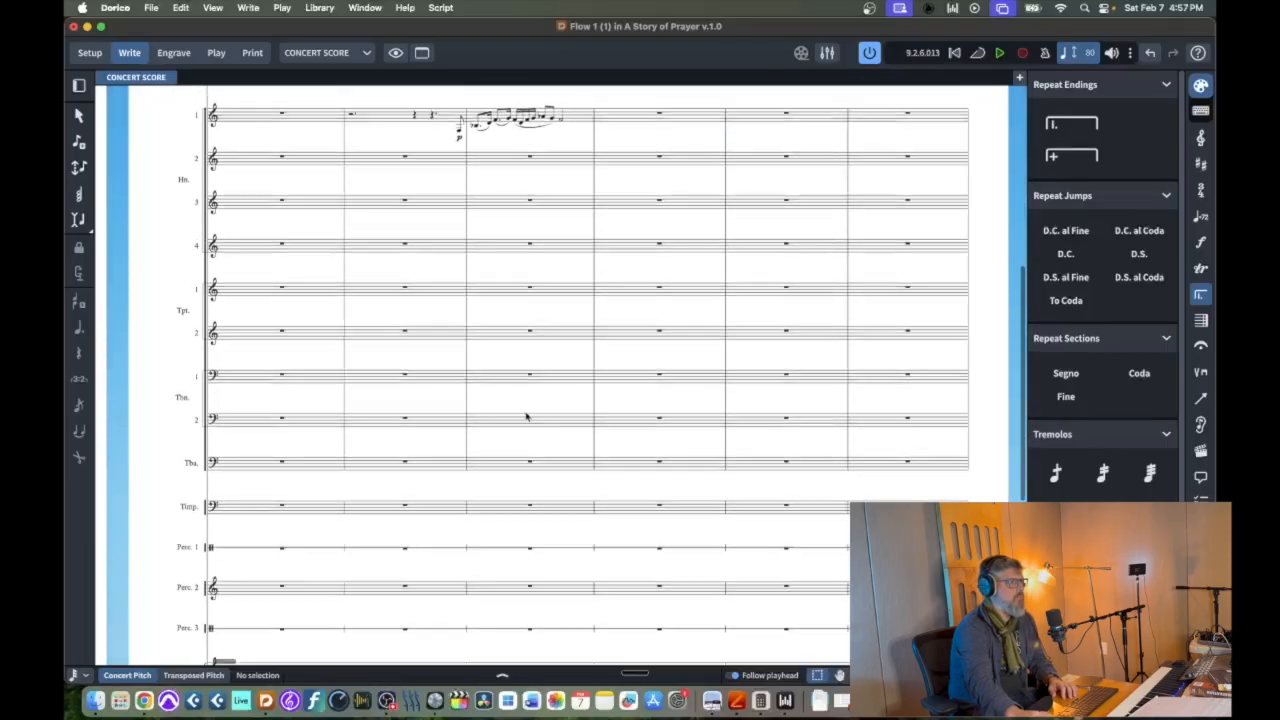
pyautogui.scroll(-3, 526, 417)
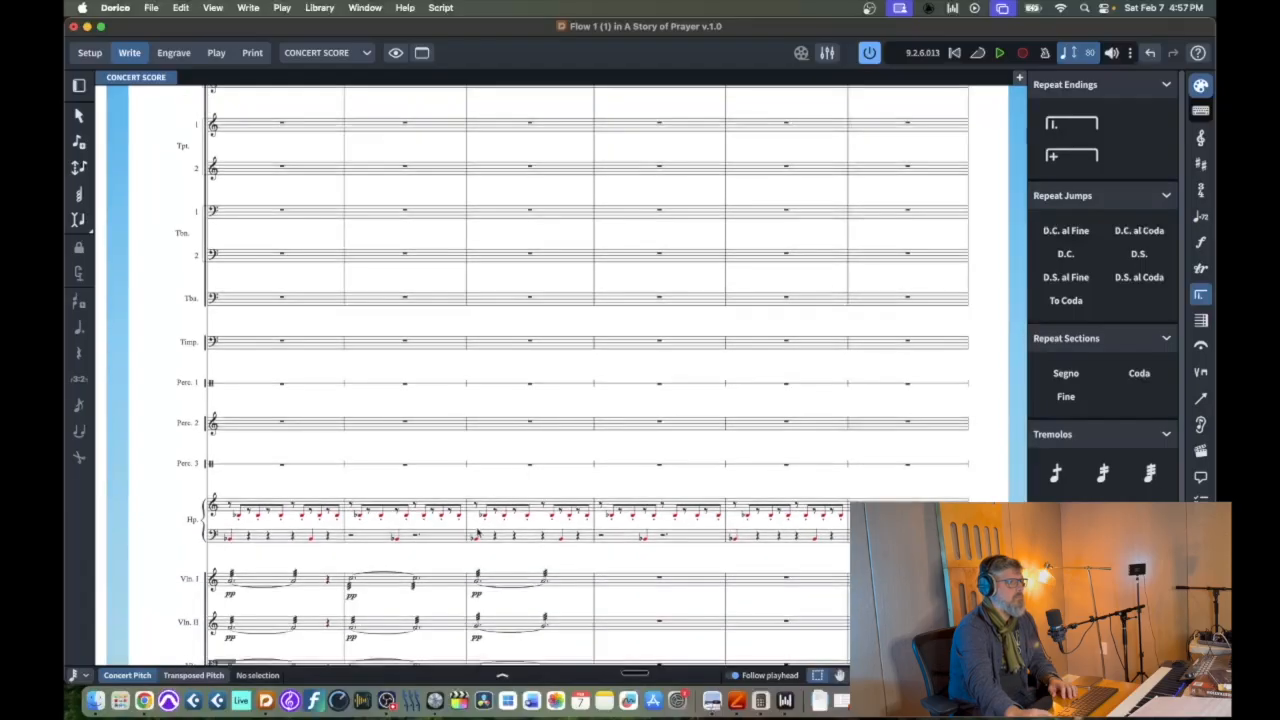
pyautogui.click(477, 542)
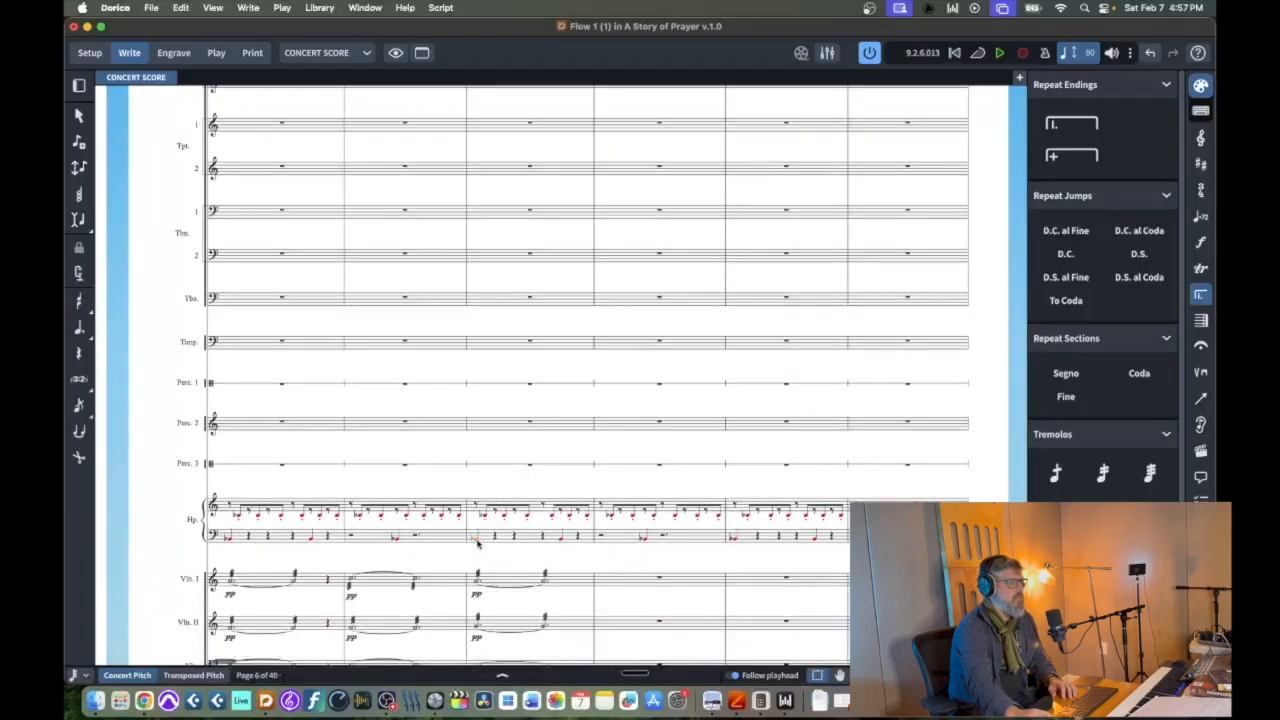
pyautogui.keyDown('shift'); pyautogui.click(587, 518); pyautogui.keyUp('shift')
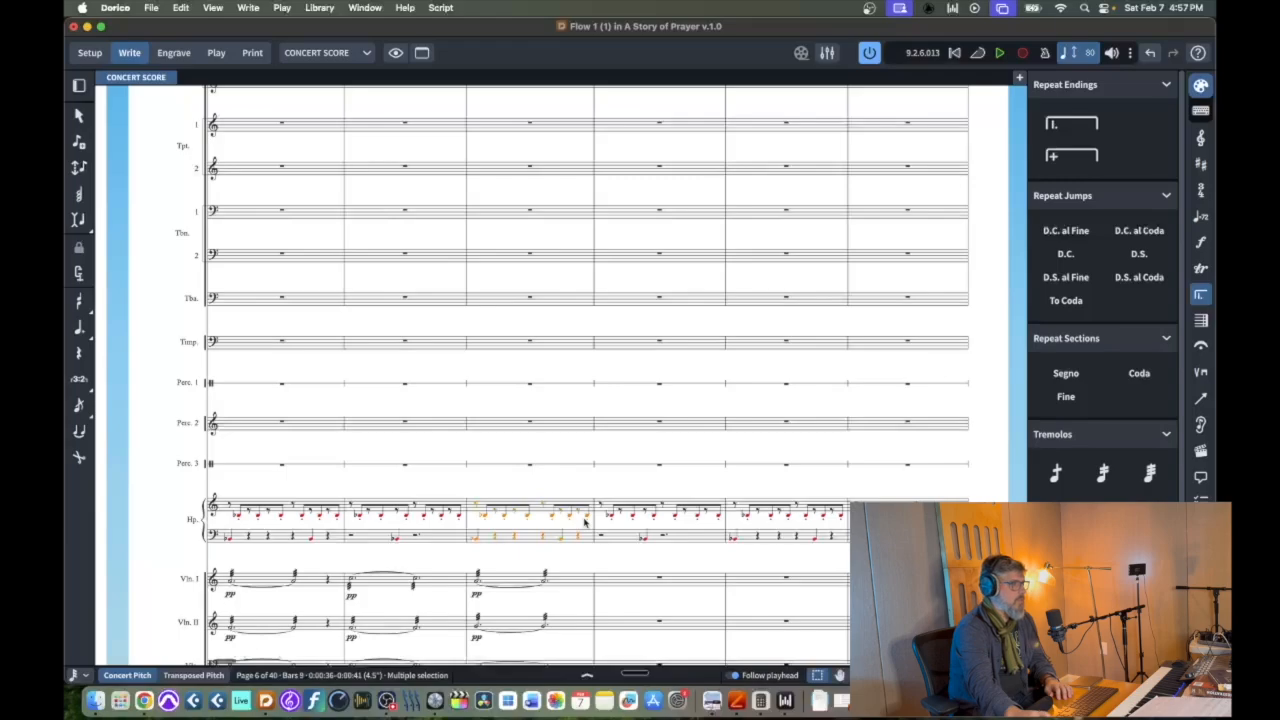
# Paste the harp figure into bar 9 of both trombones and the tuba, exploded across the three staves
pyautogui.scroll(5, 585, 521)
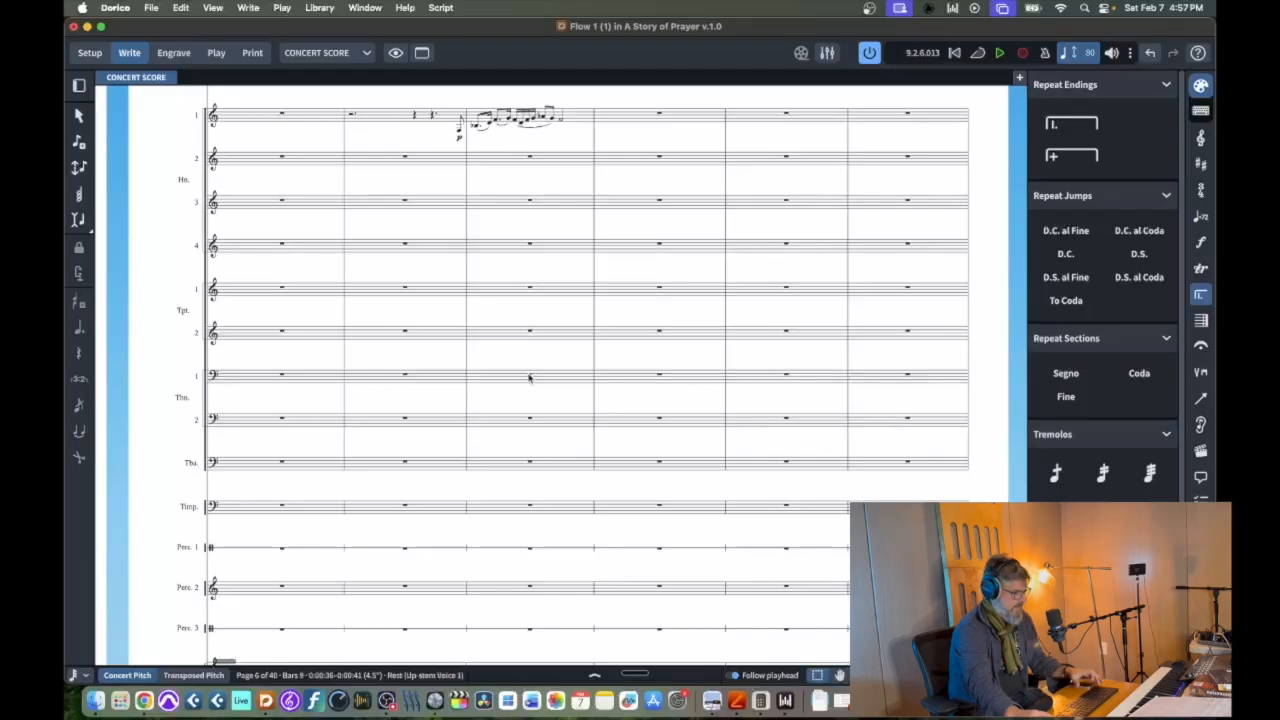
pyautogui.click(545, 478)
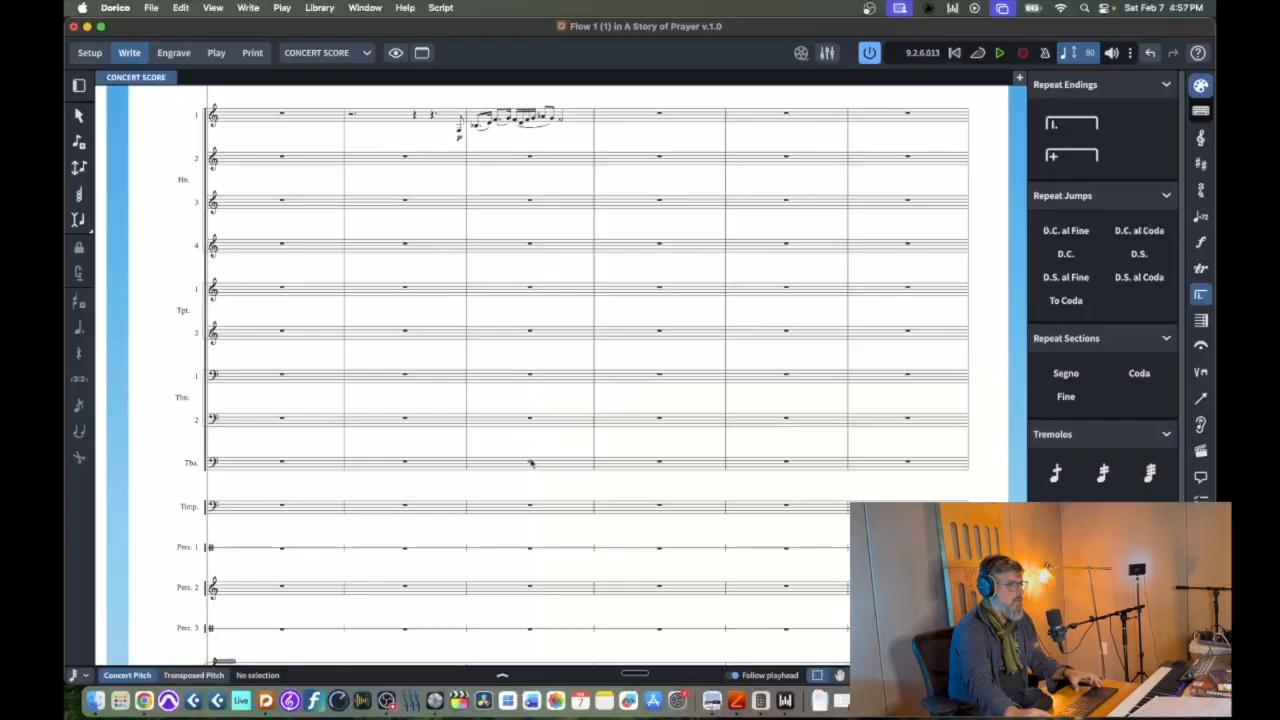
pyautogui.click(530, 462)
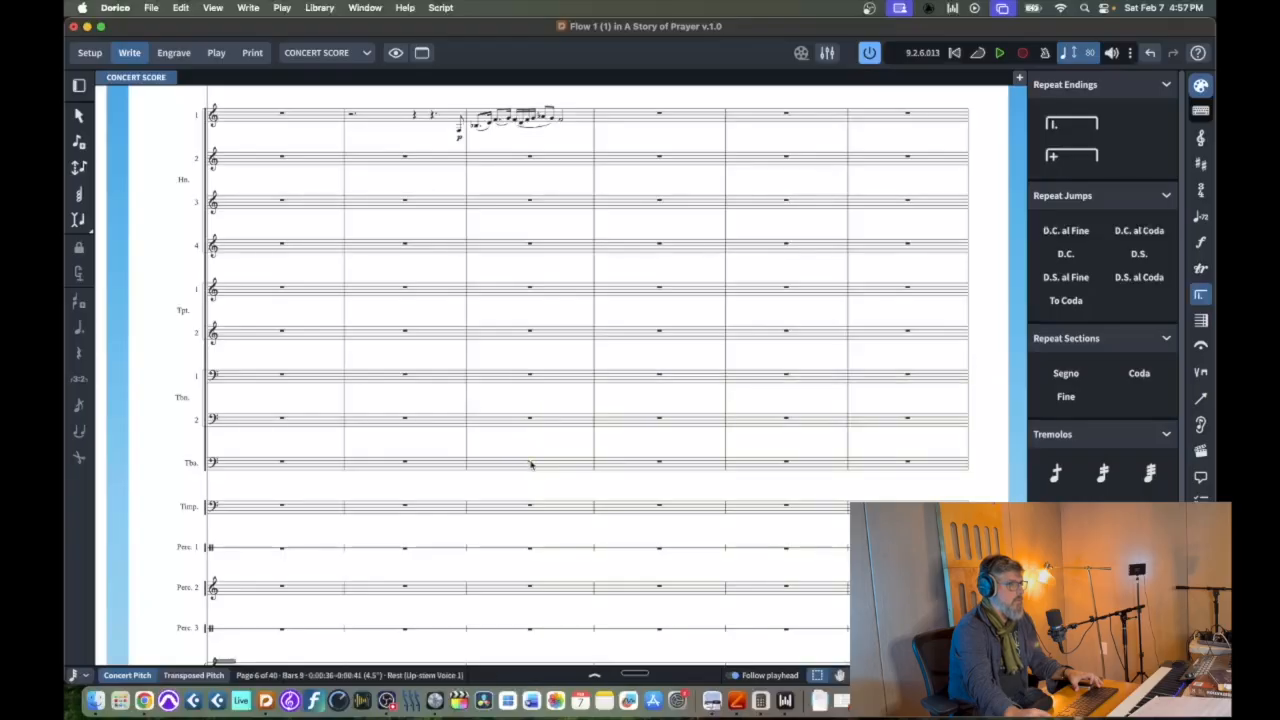
pyautogui.keyDown('shift'); pyautogui.click(531, 377); pyautogui.keyUp('shift')
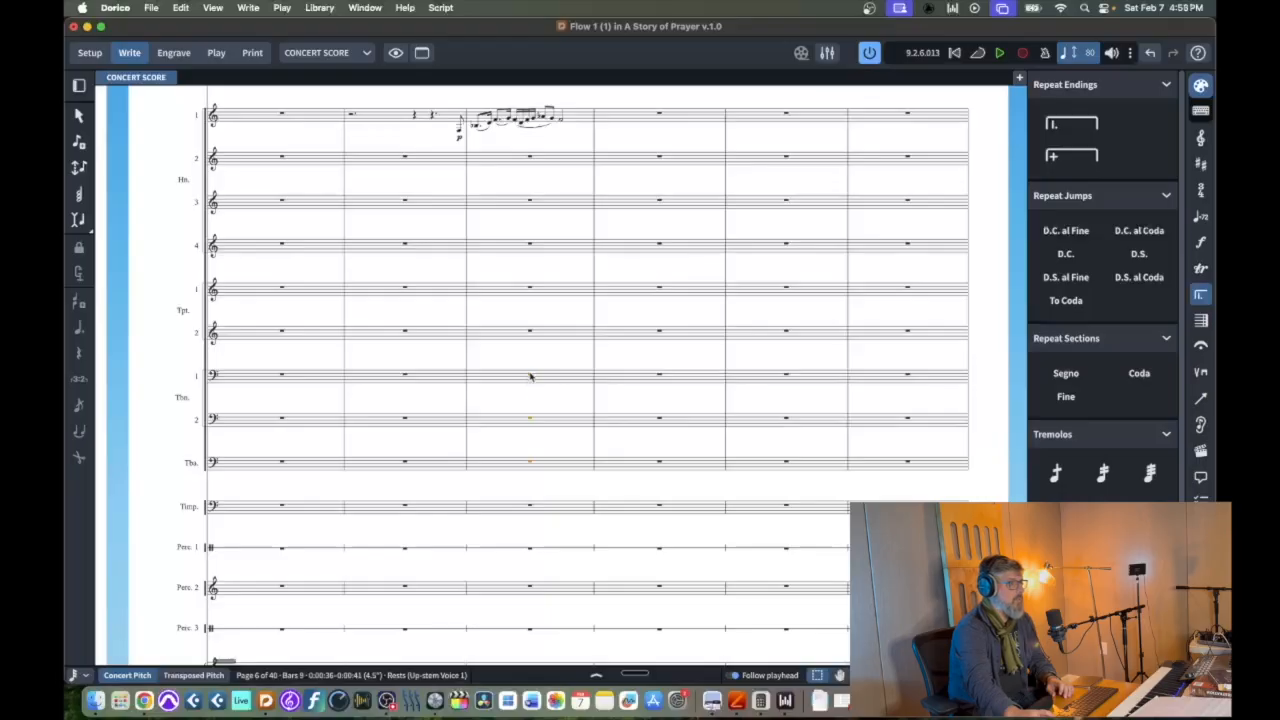
pyautogui.rightClick(530, 379)
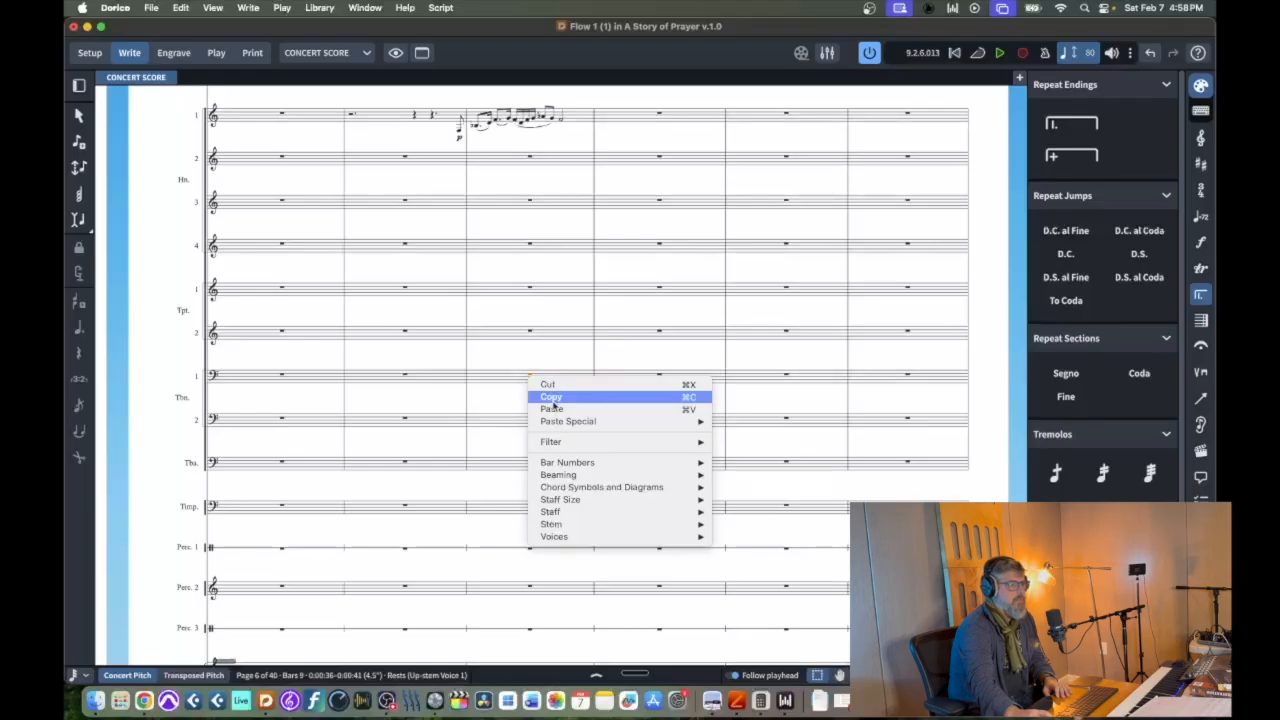
pyautogui.moveTo(567, 430)
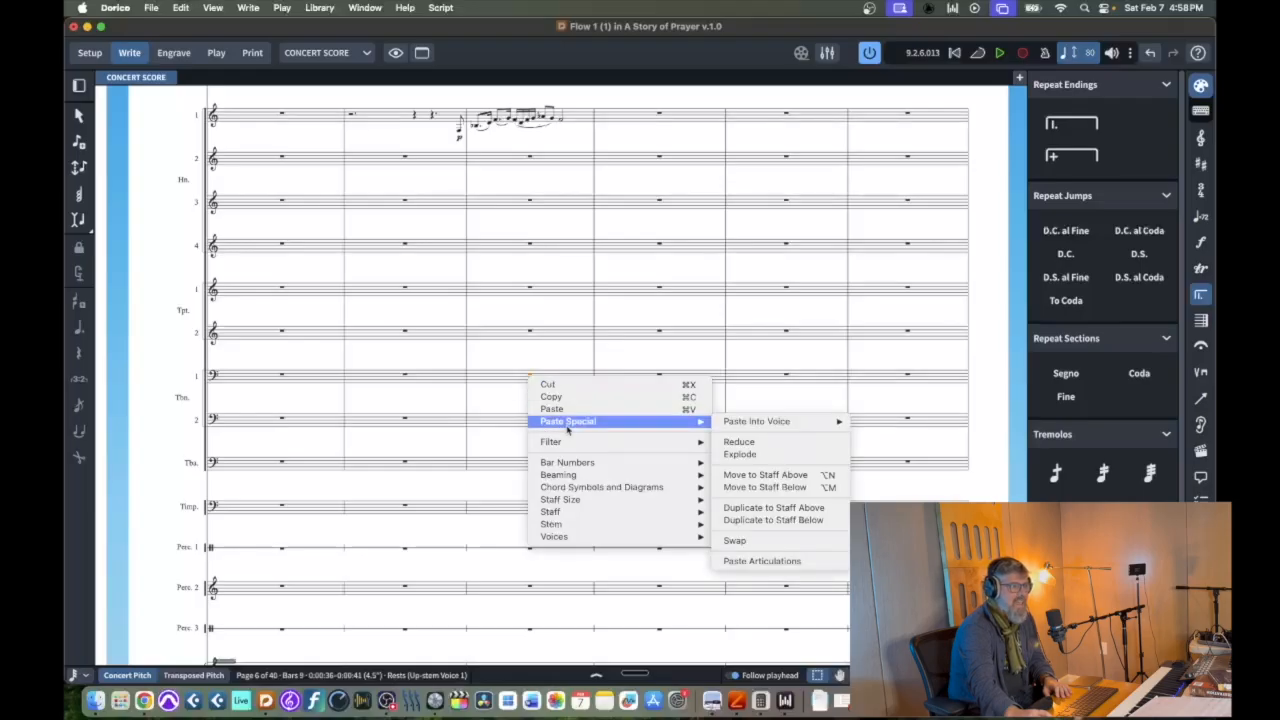
pyautogui.click(767, 457)
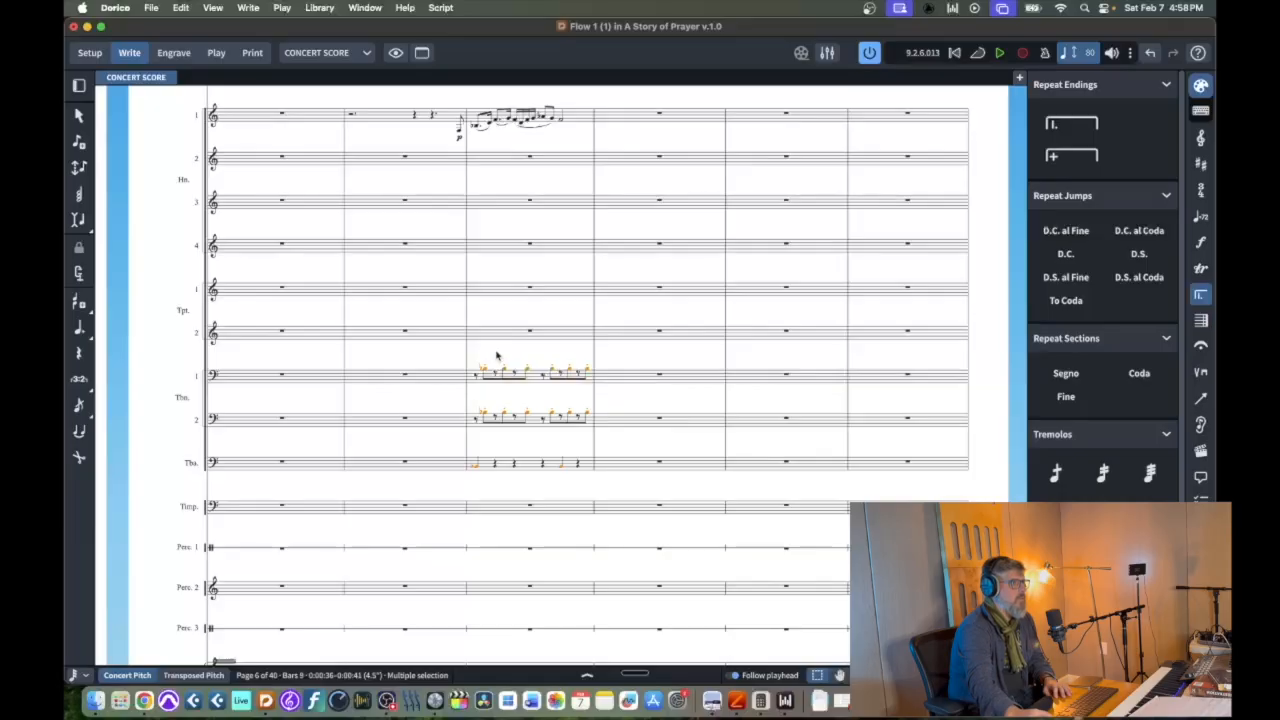
# Transpose the pasted bar 9 brass notes down an octave, but return both trombone parts to the upper octave
pyautogui.press('super+alt+Down')
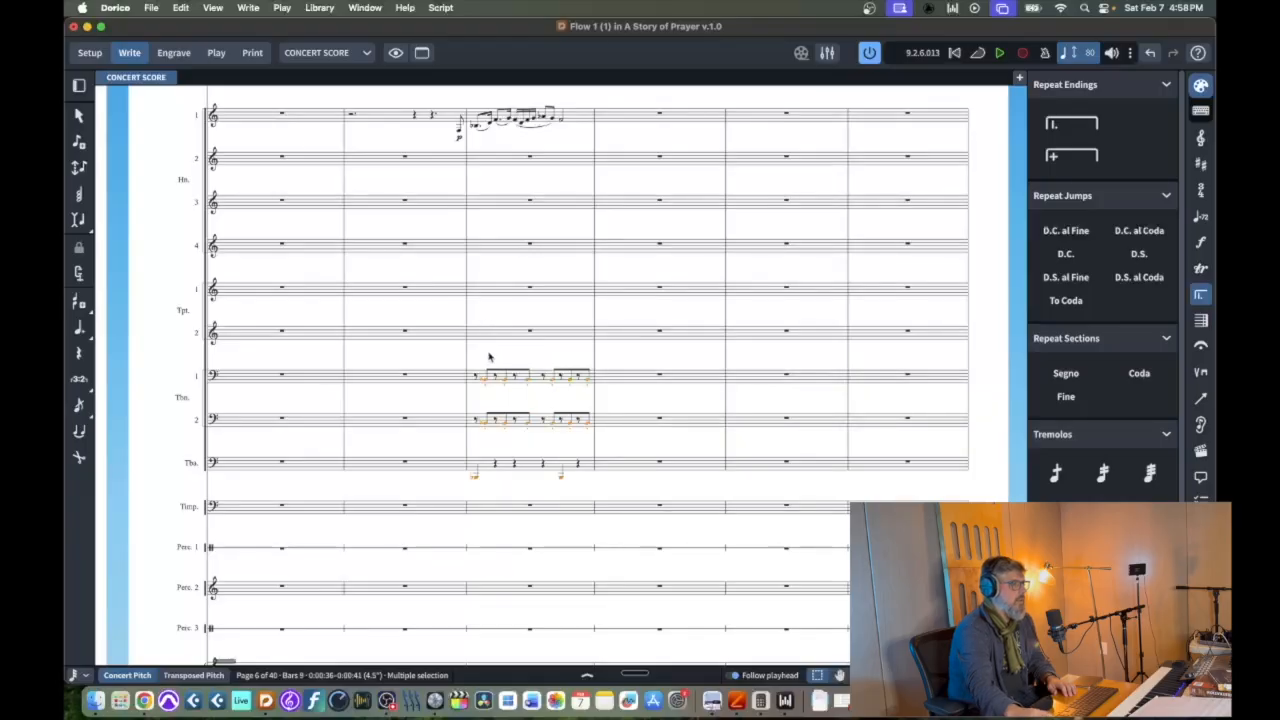
pyautogui.press('Escape')
pyautogui.click(487, 384)
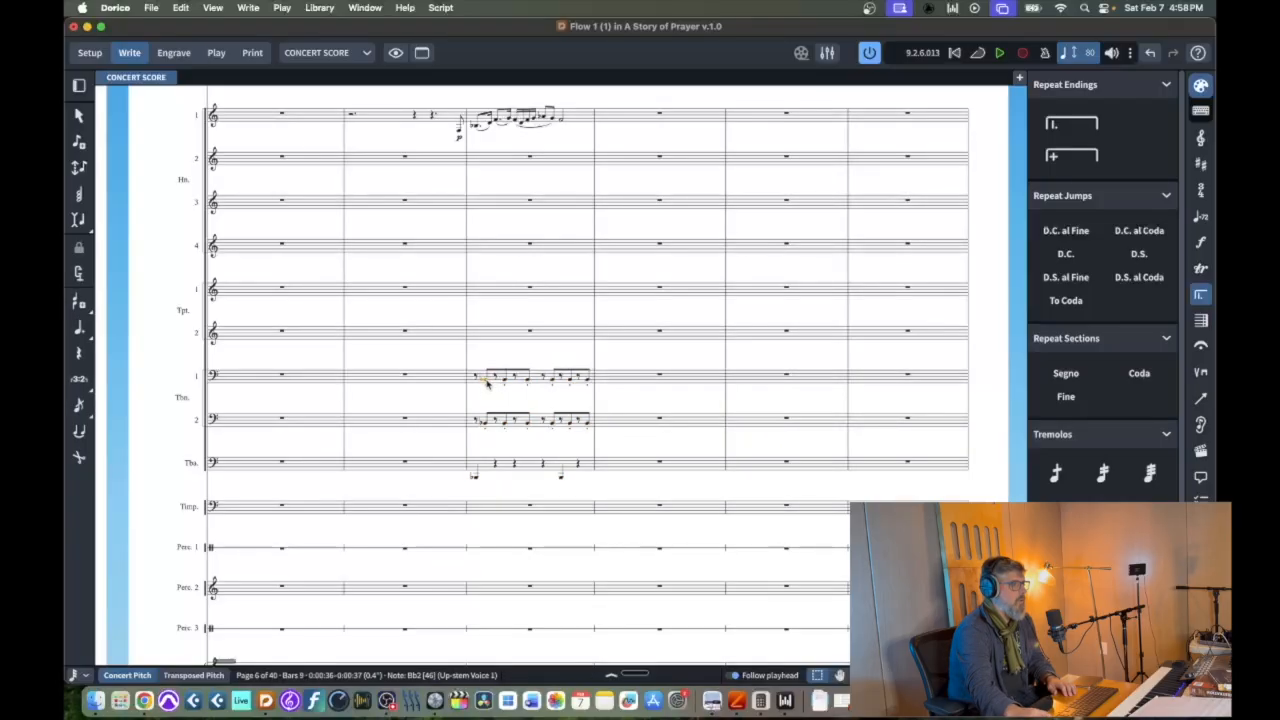
pyautogui.keyDown('shift'); pyautogui.click(587, 425); pyautogui.keyUp('shift')
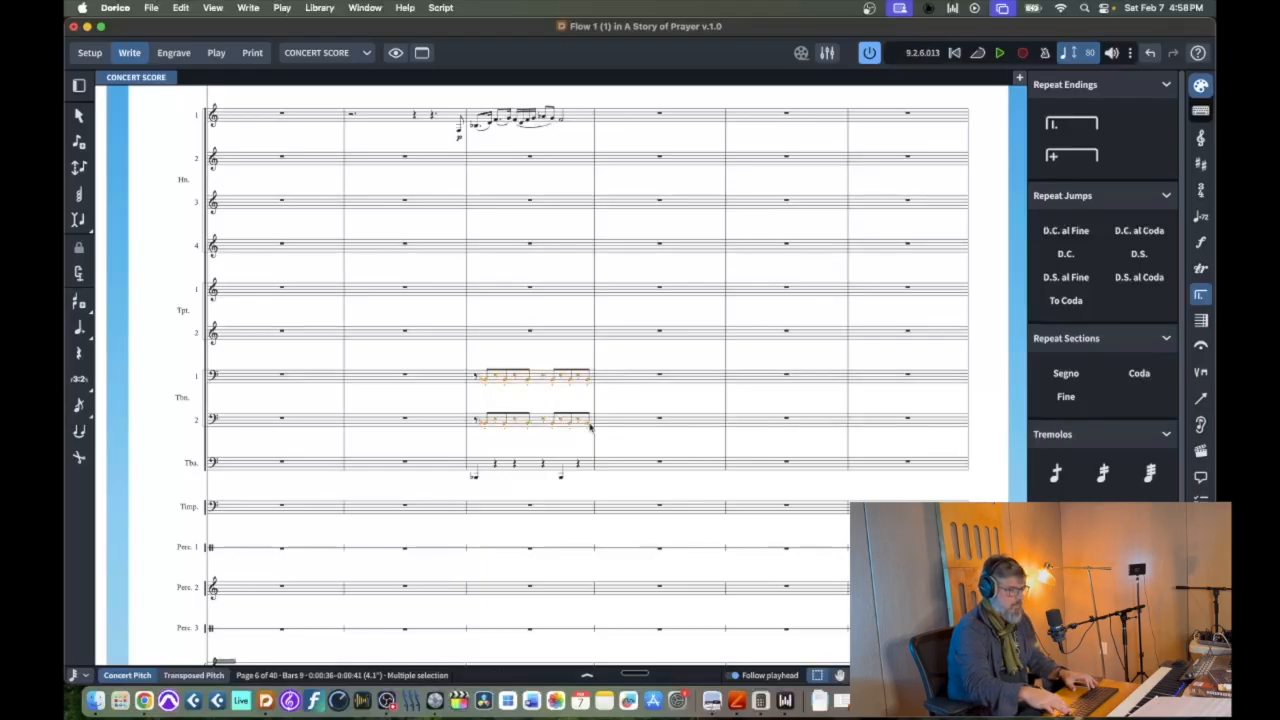
pyautogui.press('alt+super+Up')
# Lower the second trombone's figure in bar 9 by three scale steps, below the first trombone
pyautogui.click(590, 426)
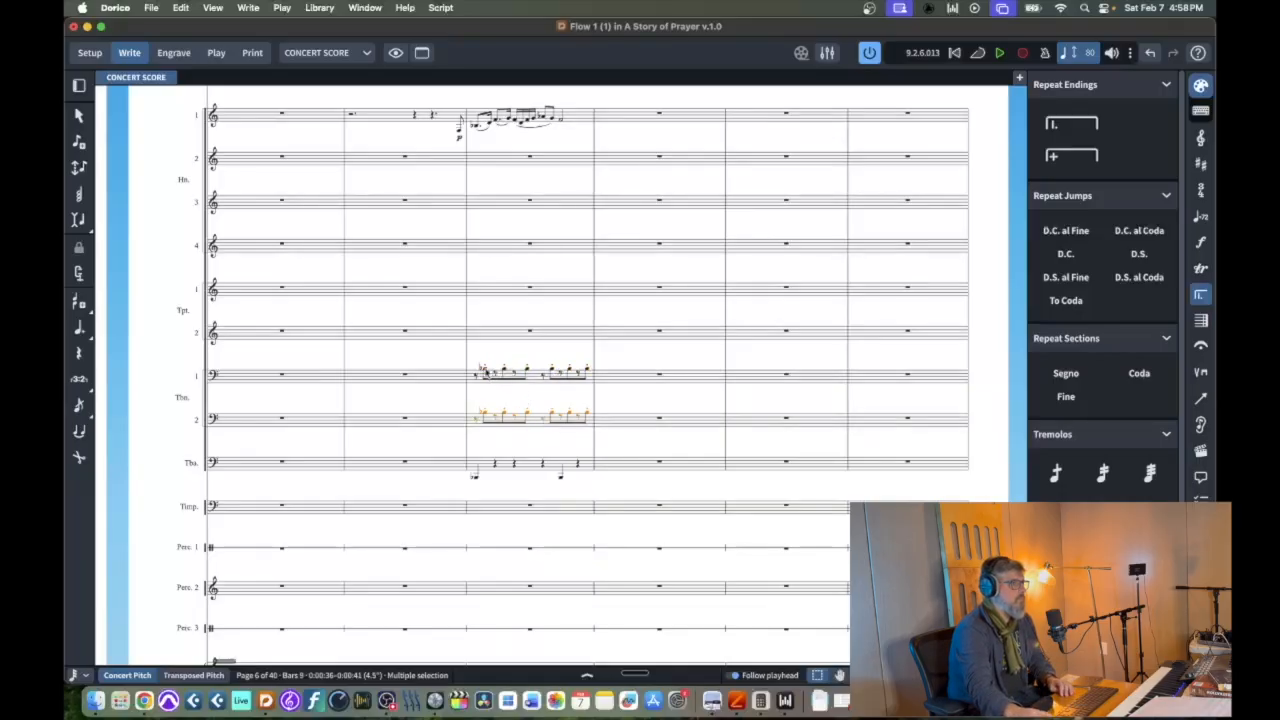
pyautogui.click(486, 372)
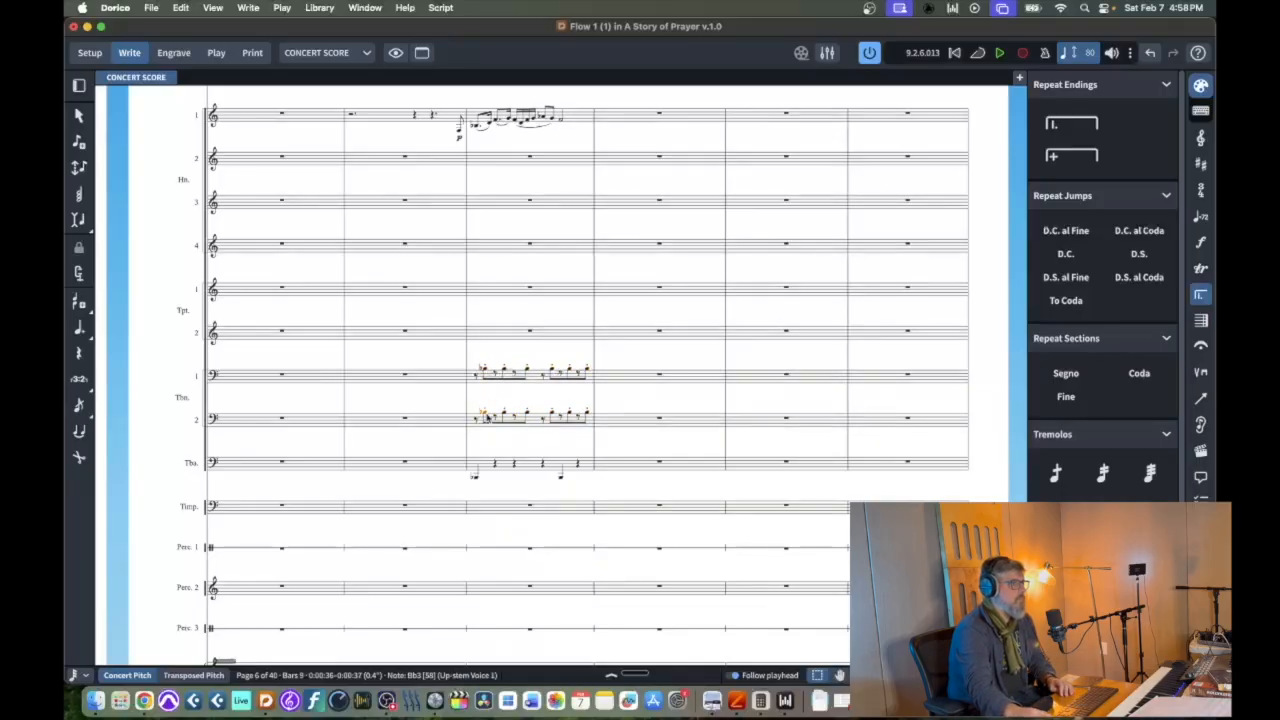
pyautogui.keyDown('shift'); pyautogui.click(587, 416); pyautogui.keyUp('shift')
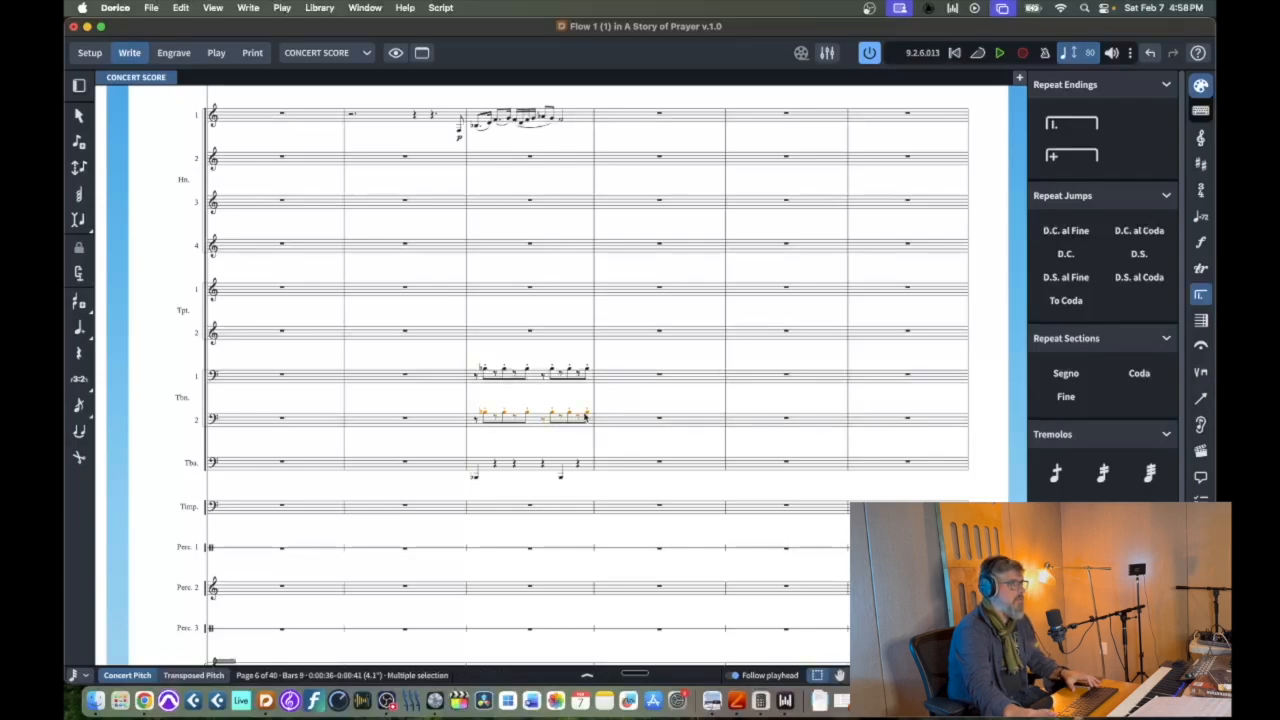
pyautogui.click(586, 415)
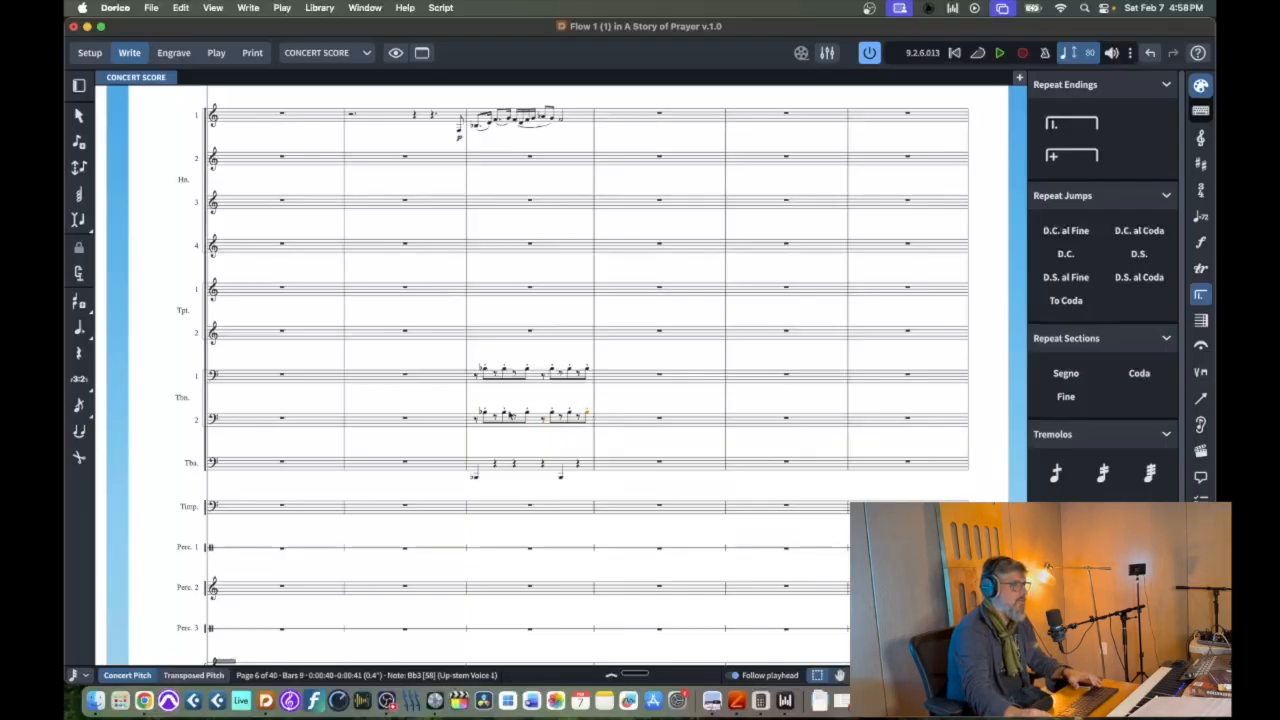
pyautogui.keyDown('shift'); pyautogui.click(486, 415); pyautogui.keyUp('shift')
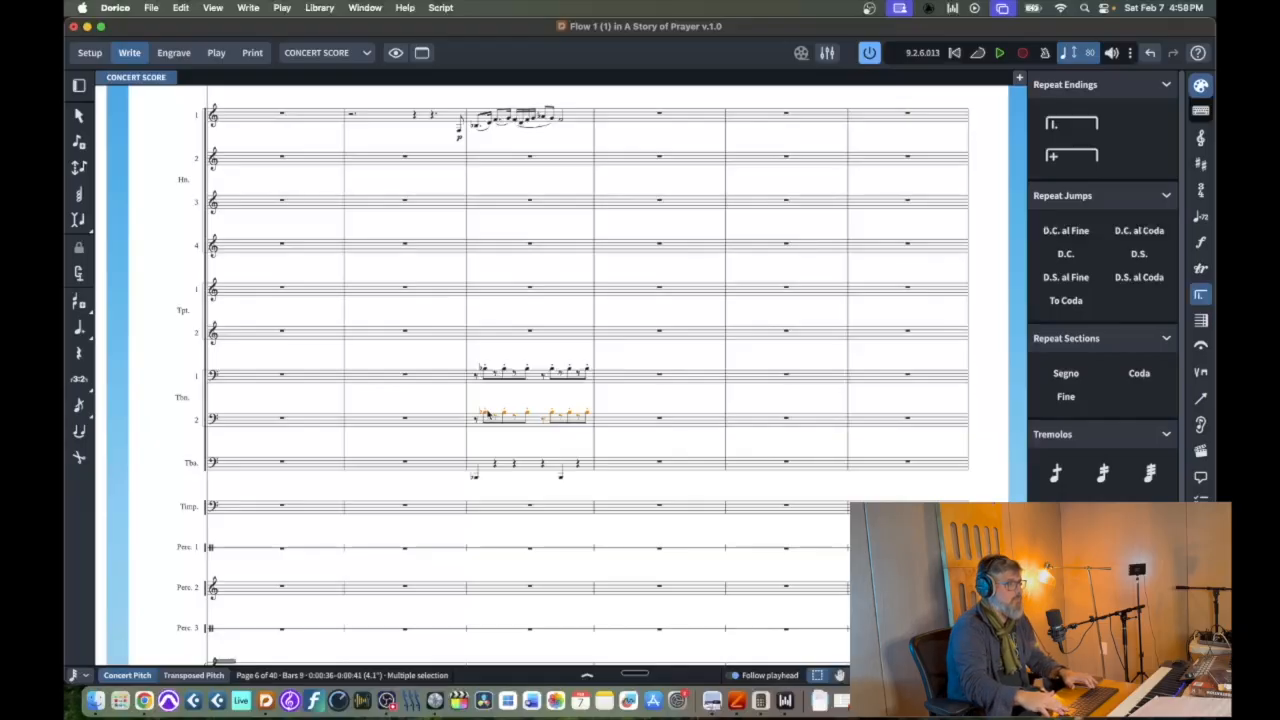
pyautogui.hotkey('alt', 'Down')
pyautogui.hotkey('alt', 'Down')
pyautogui.hotkey('alt', 'Down')
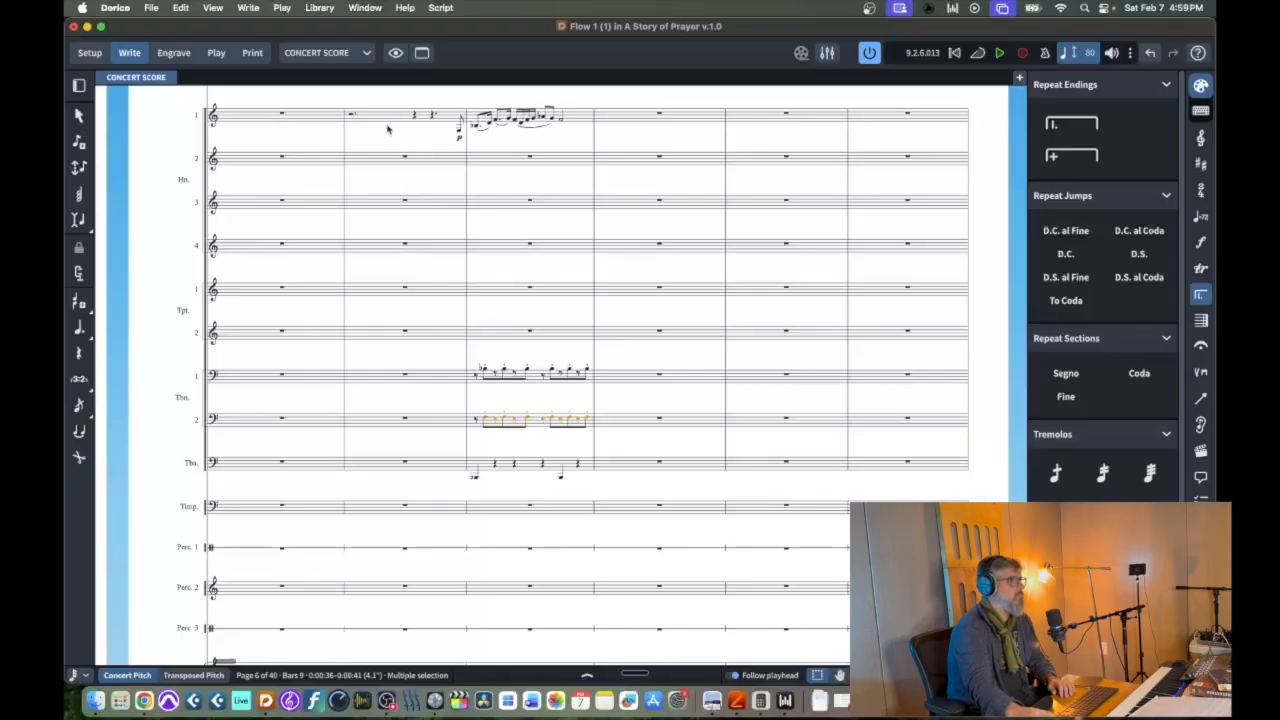
# Play the score from bar 7 through the new brass accompaniment, stopping at the start of bar 10
pyautogui.click(281, 116)
pyautogui.scroll(5, 281, 118)
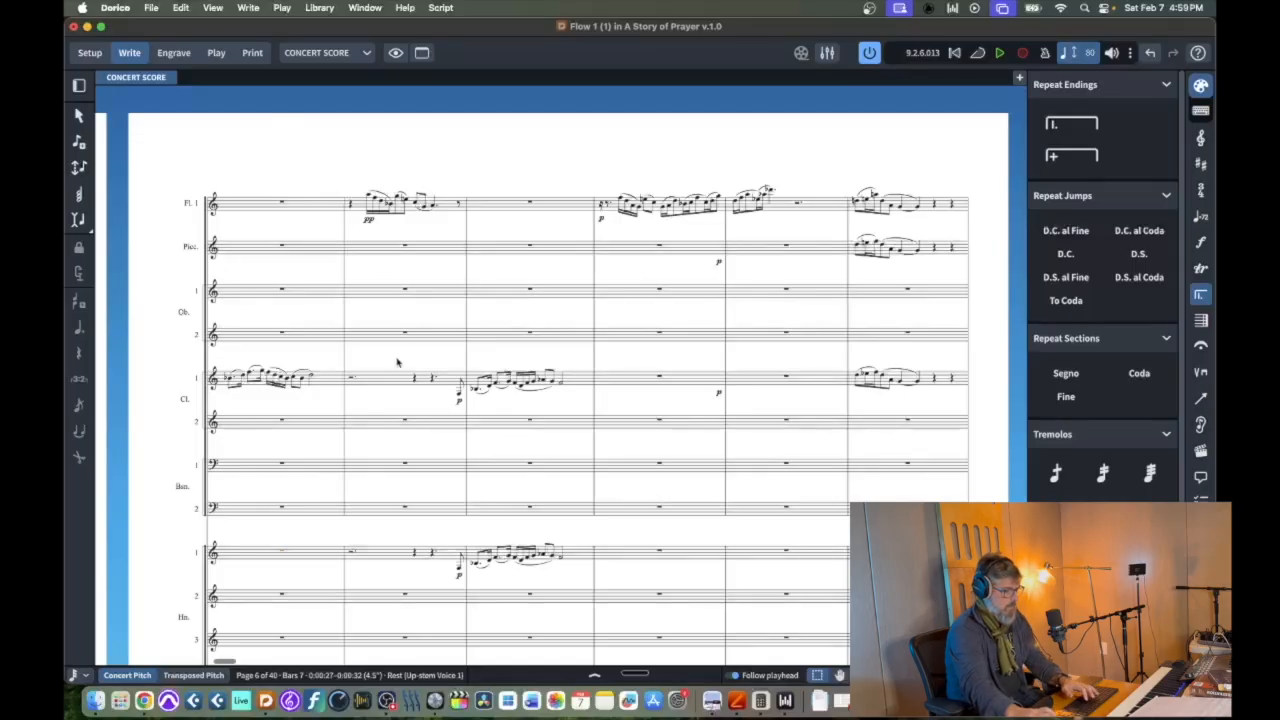
pyautogui.press('space')
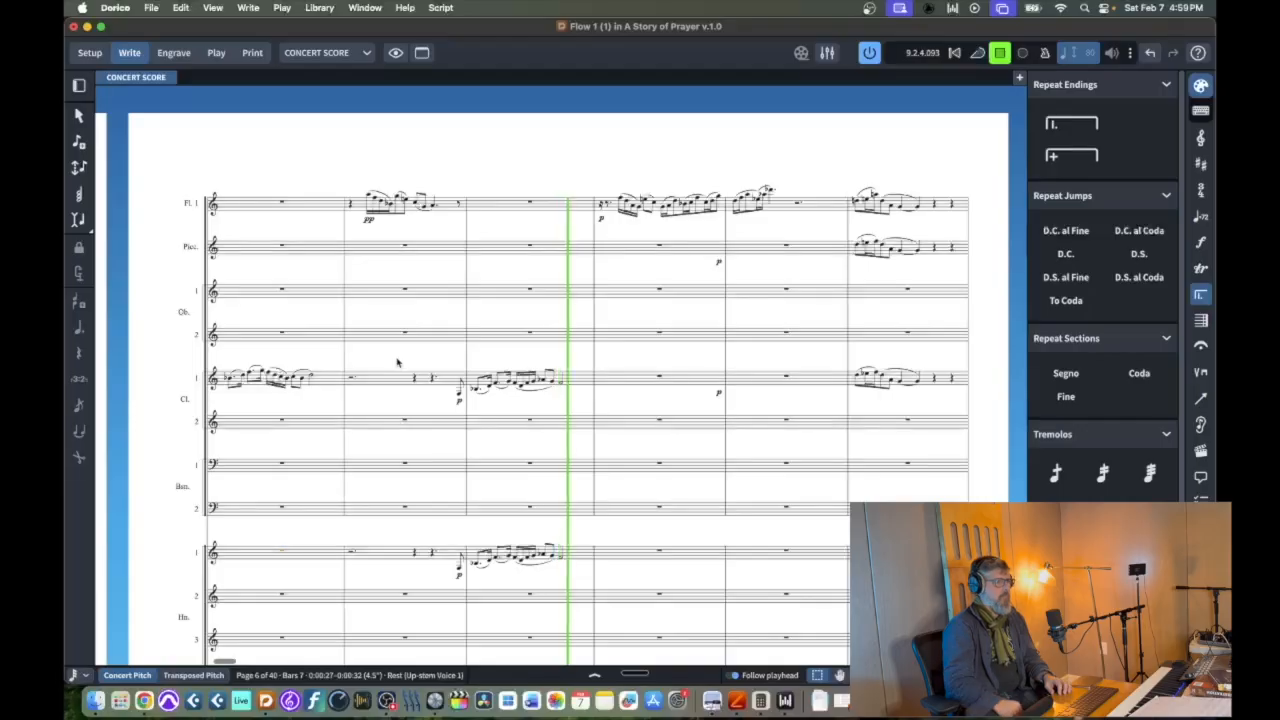
pyautogui.press('space')
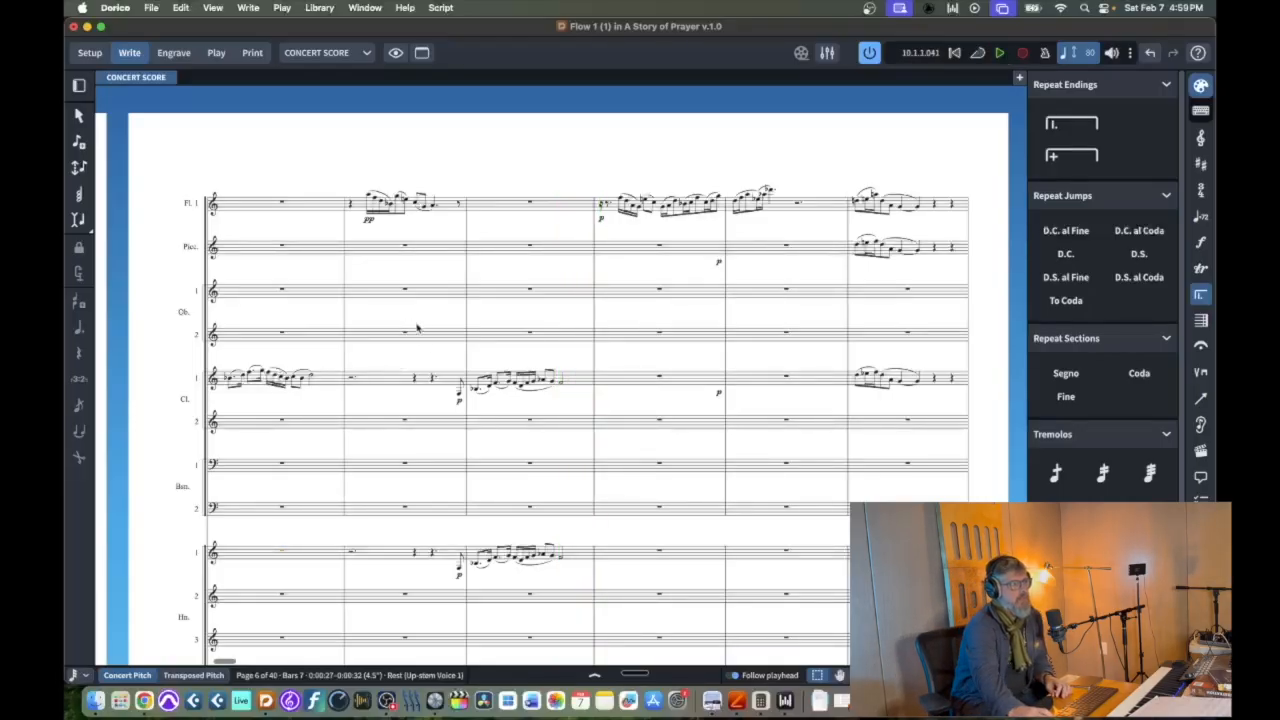
# Repeat the trombone and tuba accompaniment of bar 9 in bars 10 and 11
pyautogui.scroll(-3, 472, 507)
pyautogui.scroll(-6, 472, 507)
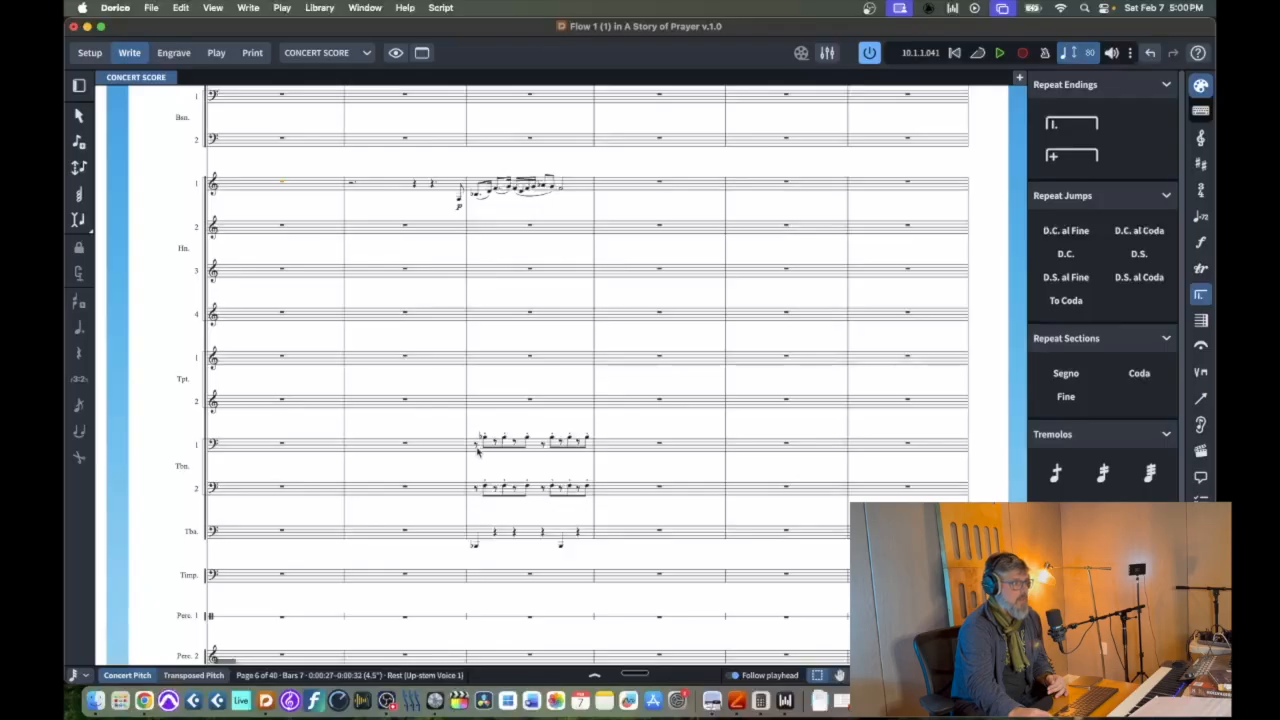
pyautogui.click(534, 489)
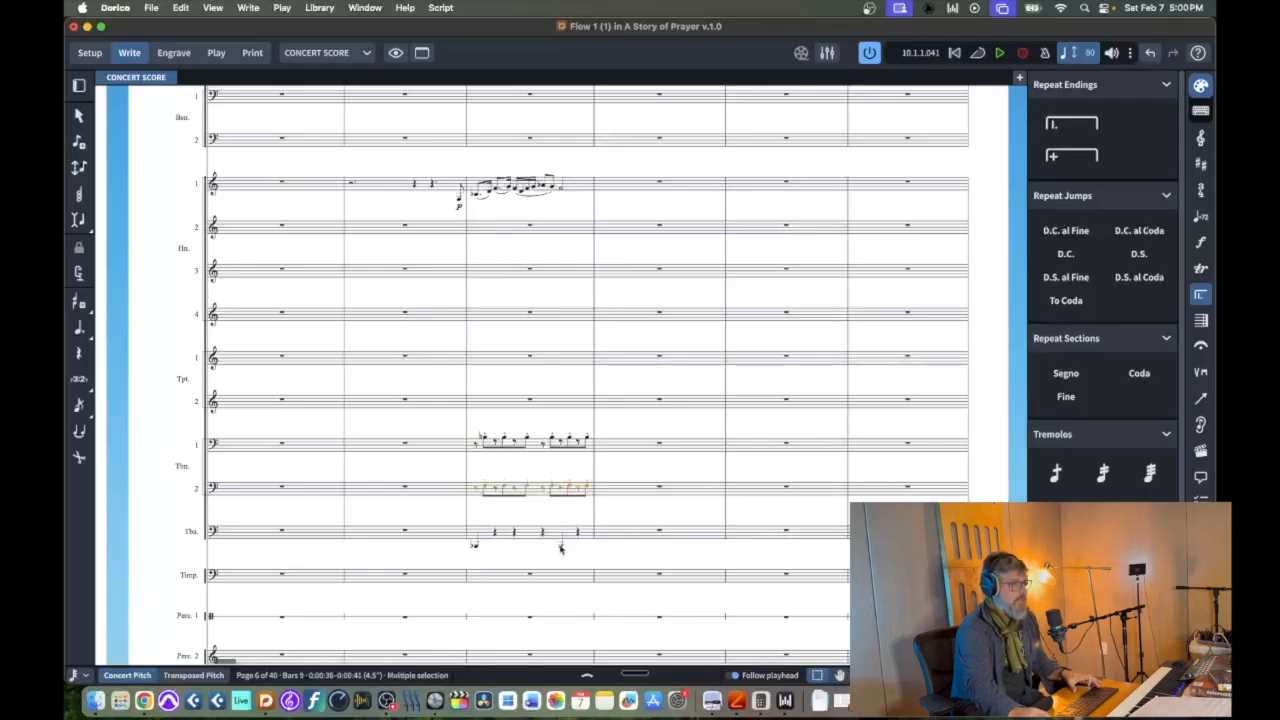
pyautogui.keyDown('shift'); pyautogui.click(561, 548); pyautogui.keyUp('shift')
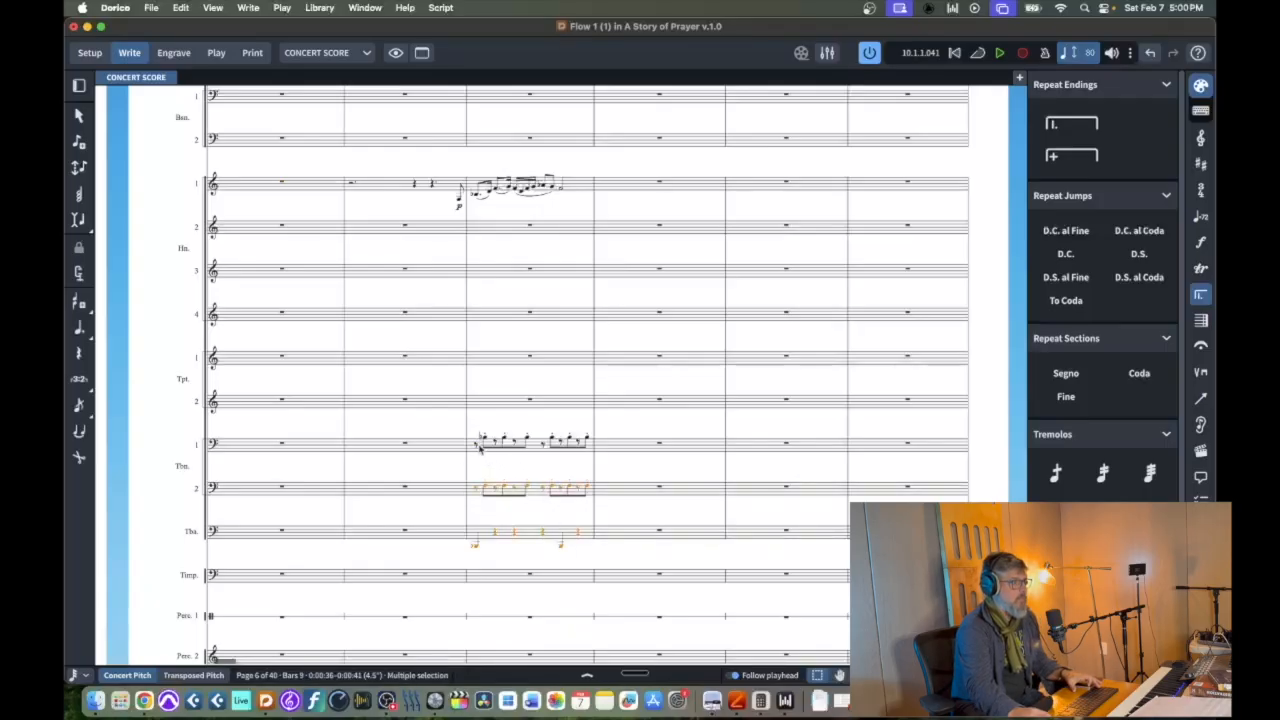
pyautogui.keyDown('shift'); pyautogui.click(477, 448); pyautogui.keyUp('shift')
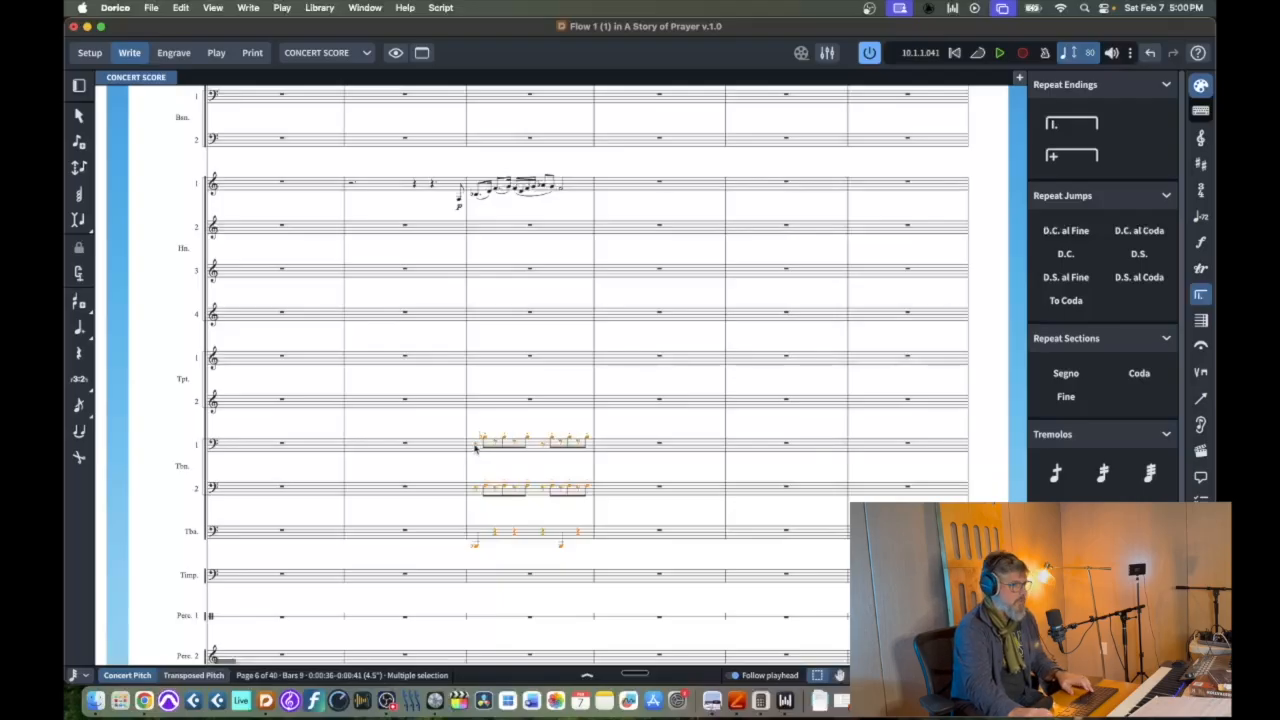
pyautogui.press('r')
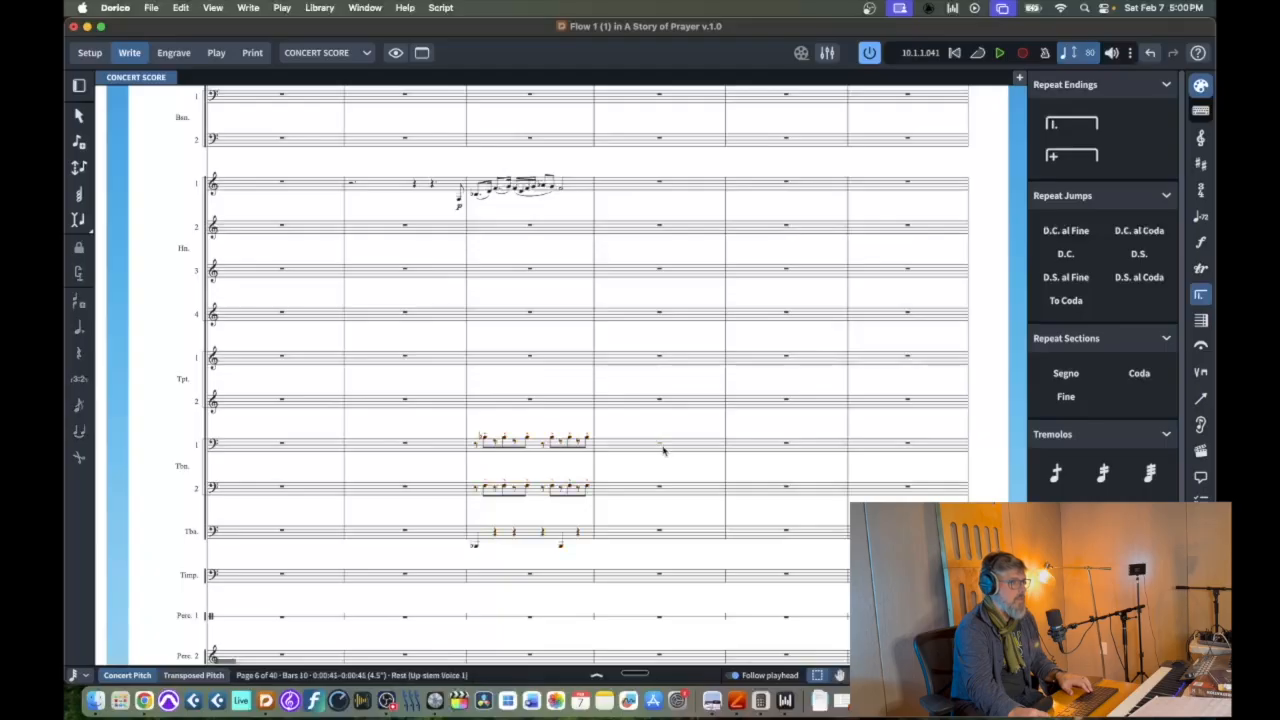
pyautogui.click(787, 444)
pyautogui.press('super+v')
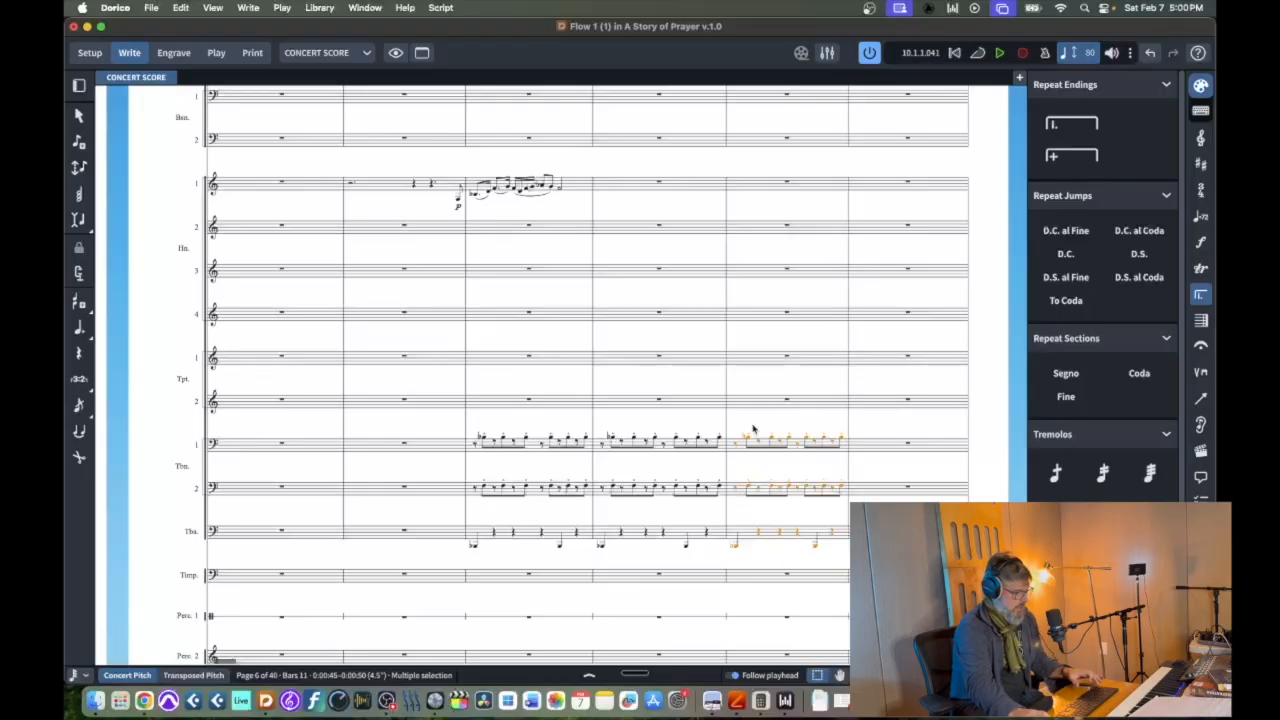
# Copy the trombone and tuba accompaniment of bars 9 to 11 and explode it onto the second clarinet and both bassoons
pyautogui.click(484, 441)
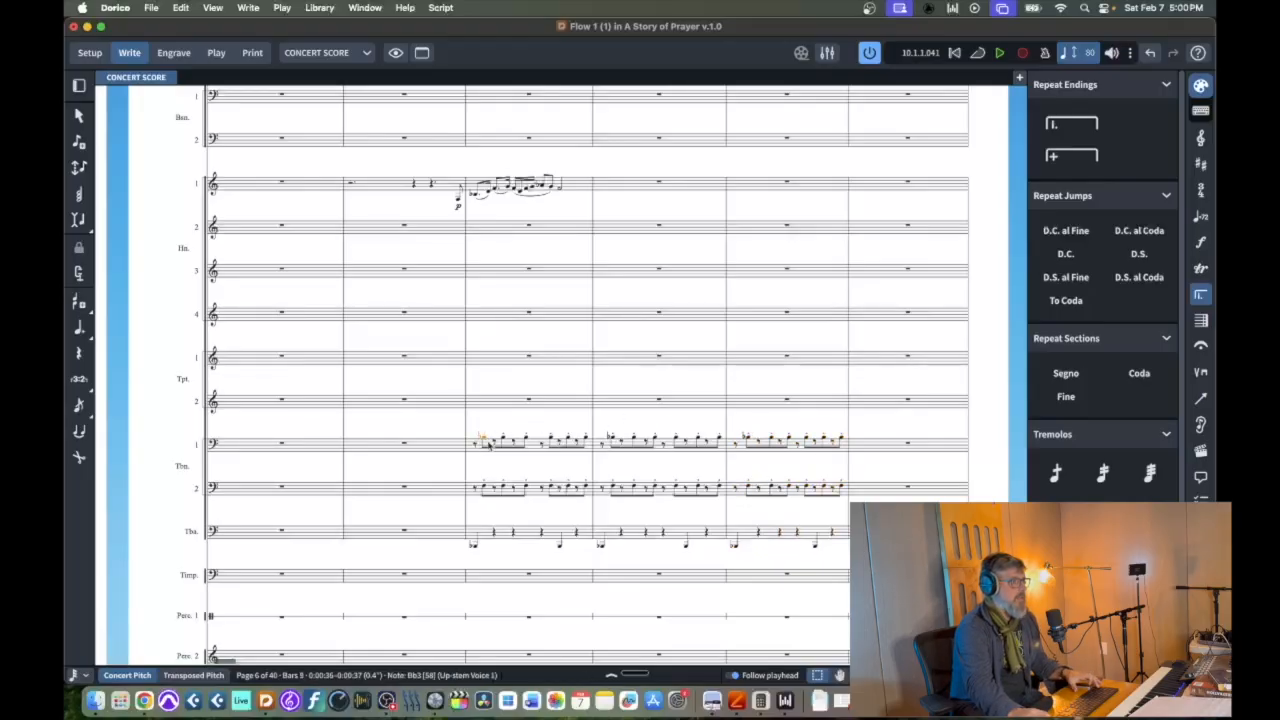
pyautogui.keyDown('shift'); pyautogui.click(815, 546); pyautogui.keyUp('shift')
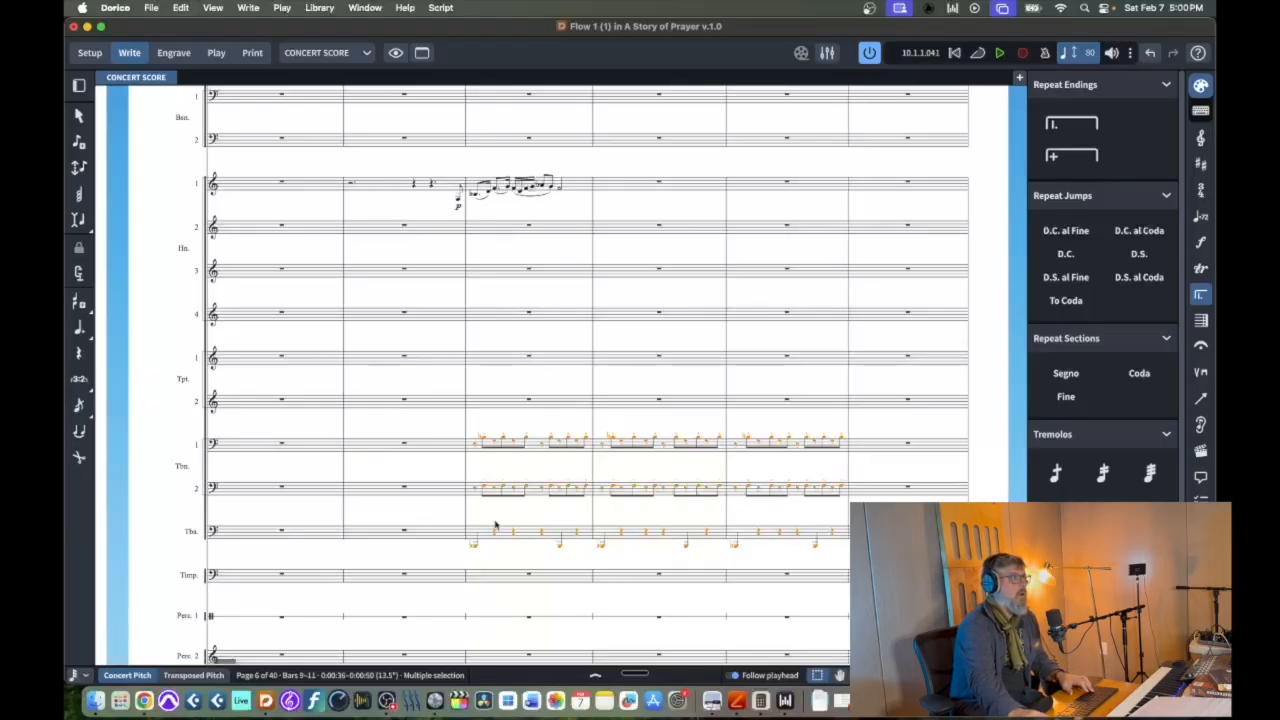
pyautogui.scroll(2, 494, 524)
pyautogui.scroll(4, 494, 524)
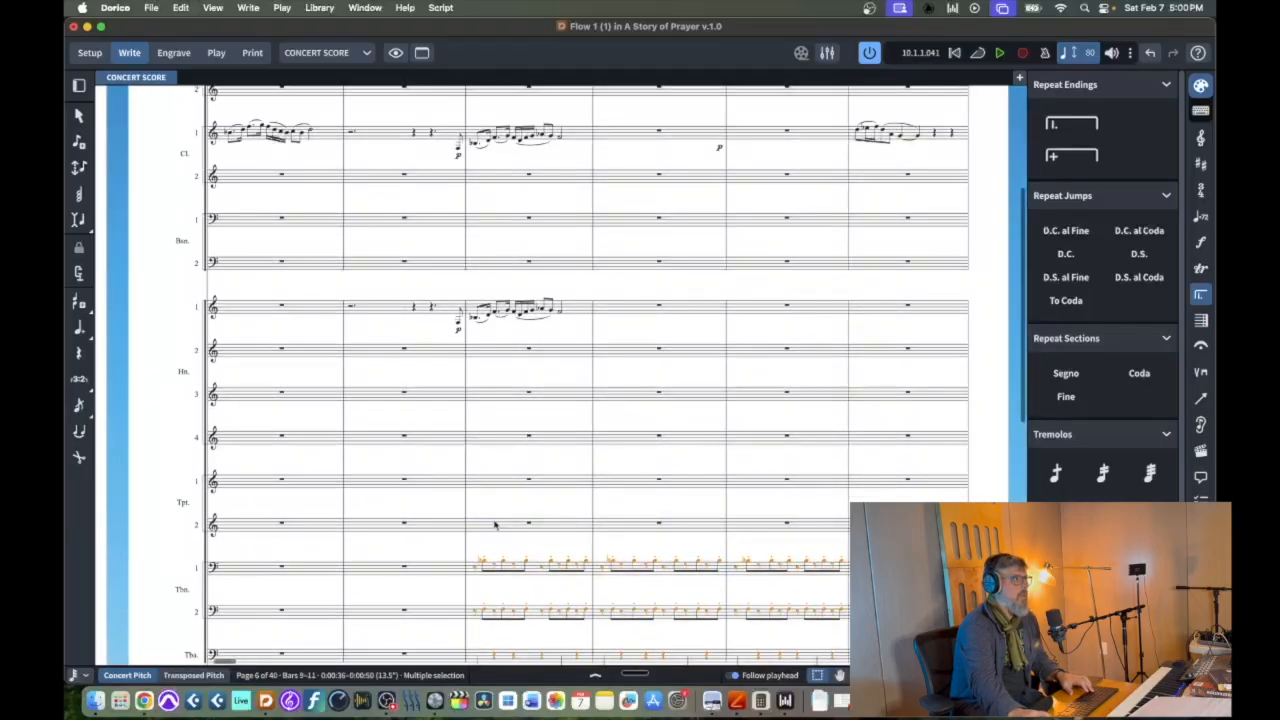
pyautogui.click(530, 177)
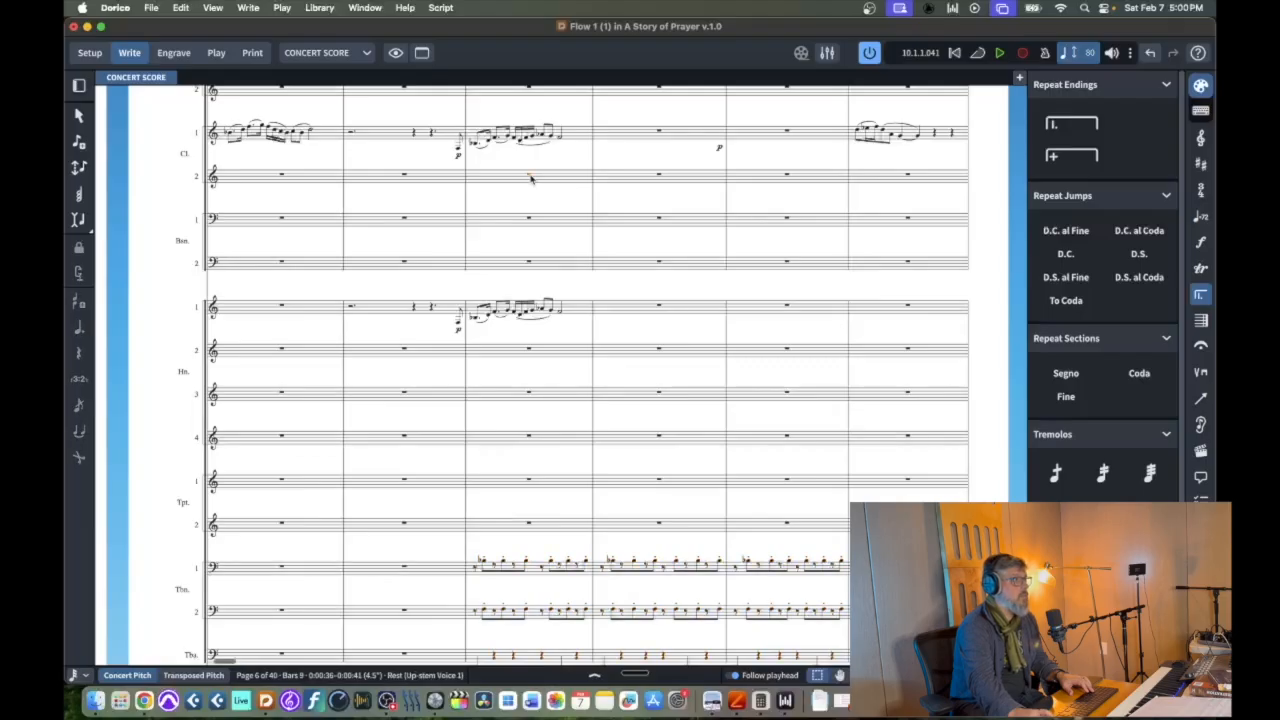
pyautogui.rightClick(531, 178)
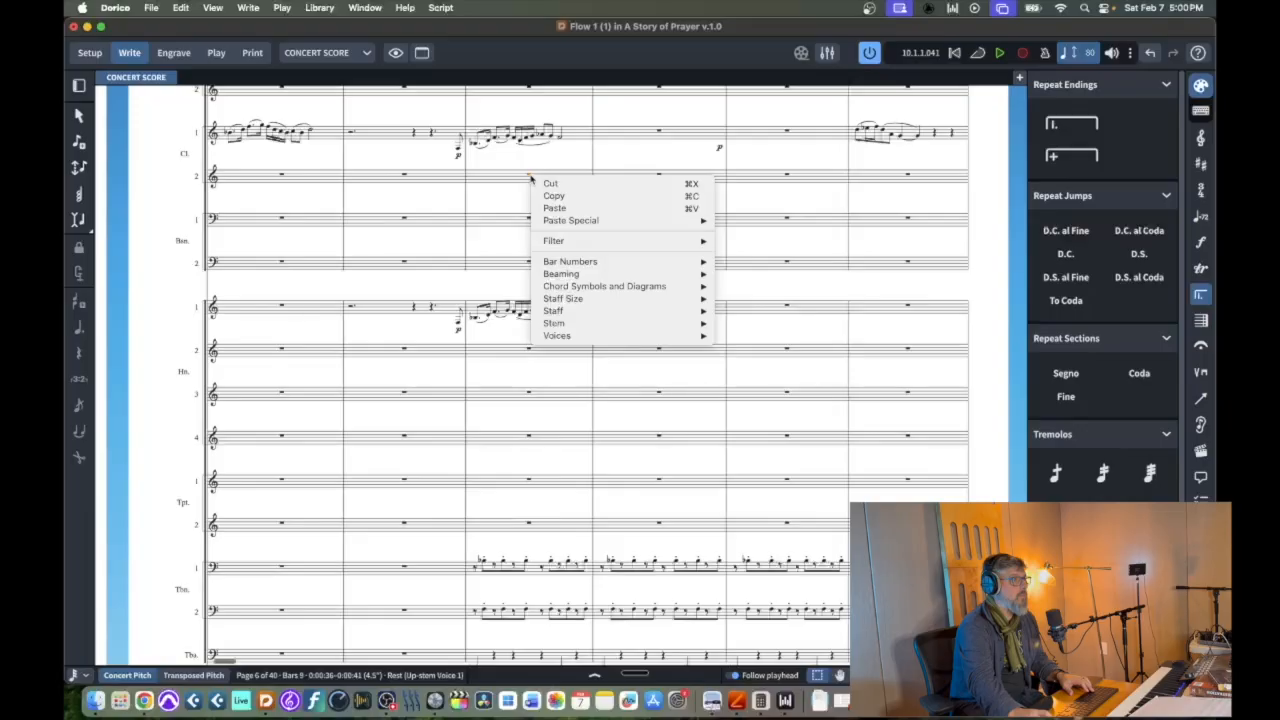
pyautogui.moveTo(580, 225)
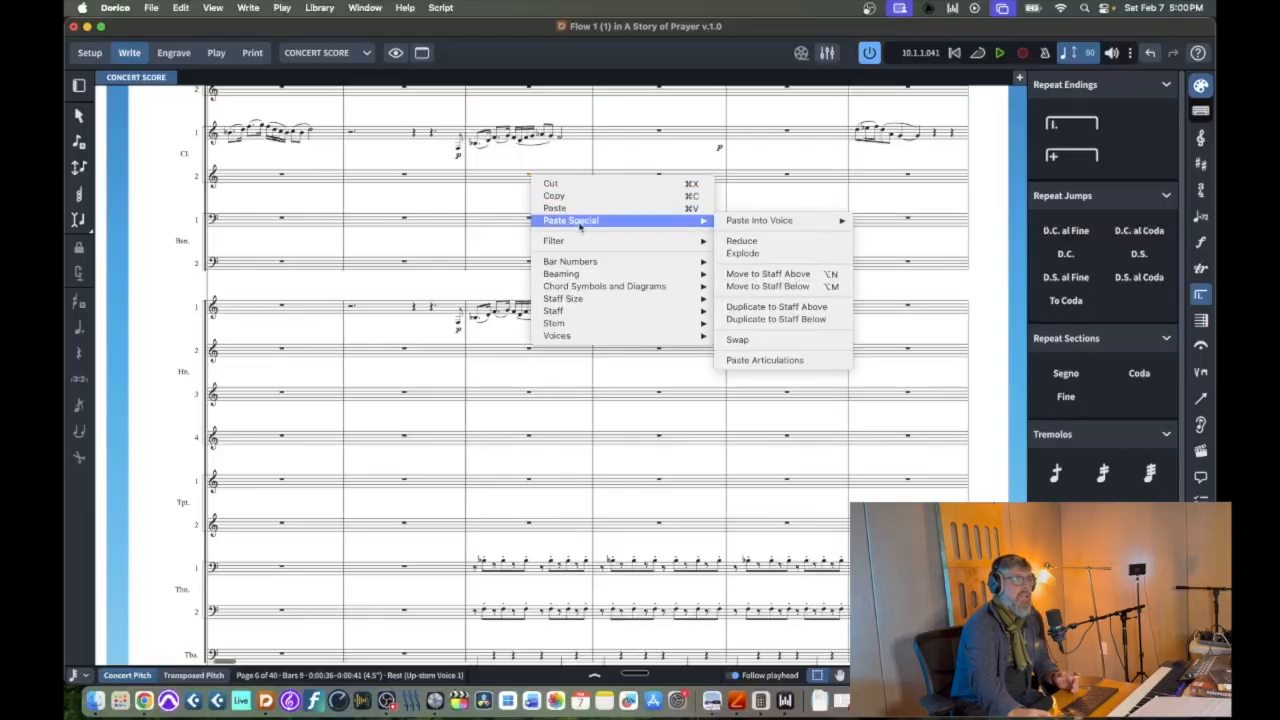
pyautogui.click(745, 253)
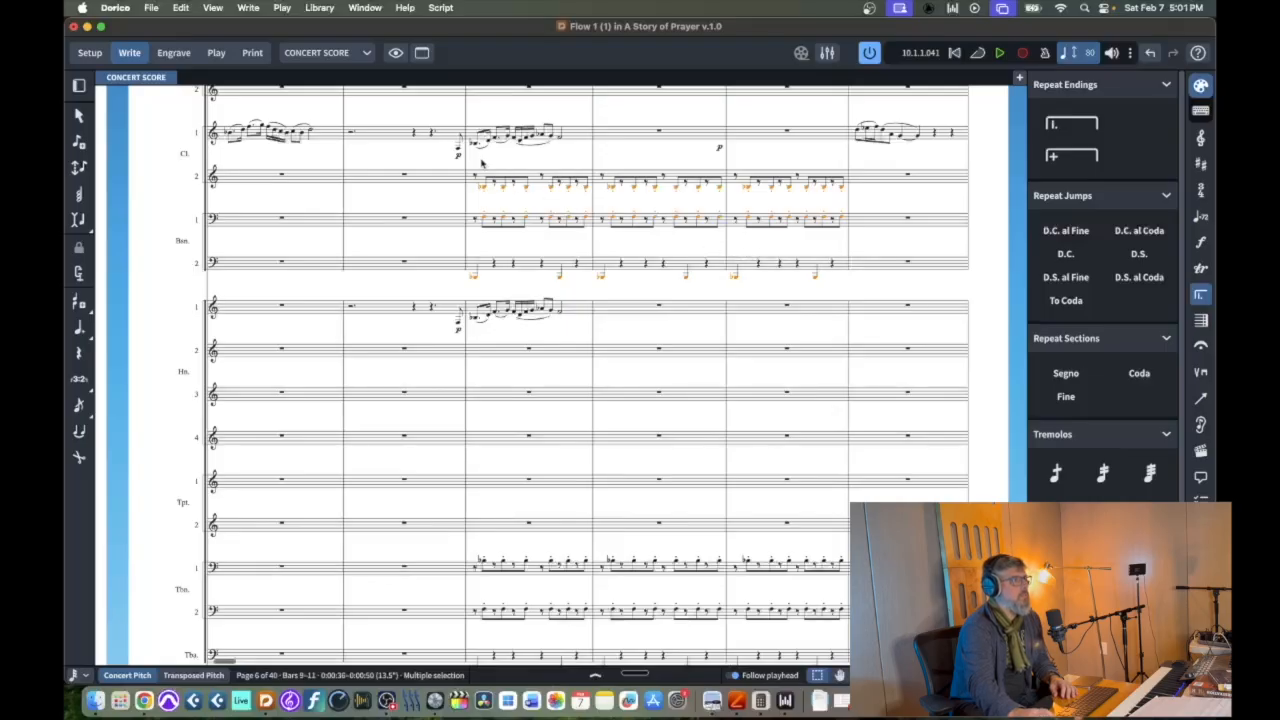
# Double the first horn's phrase in the third horn, aligned to the same pickup at the end of bar 8, and save the project
pyautogui.click(458, 325)
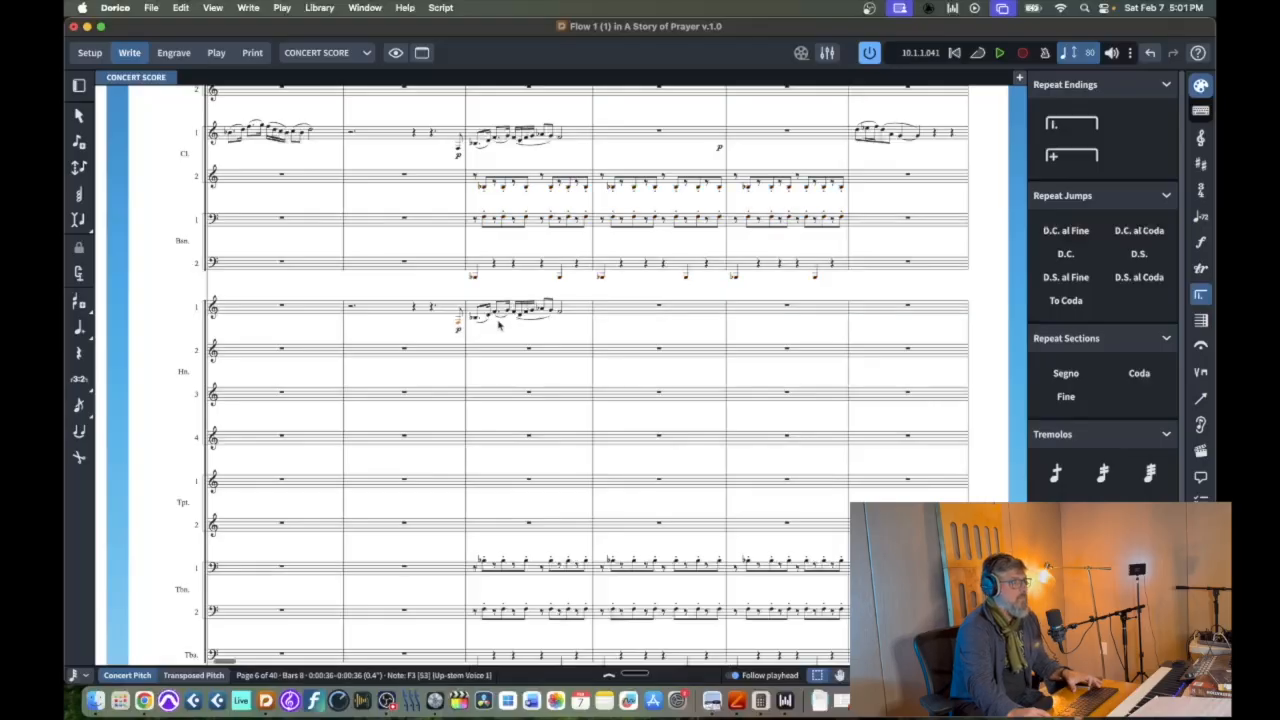
pyautogui.keyDown('shift'); pyautogui.click(560, 316); pyautogui.keyUp('shift')
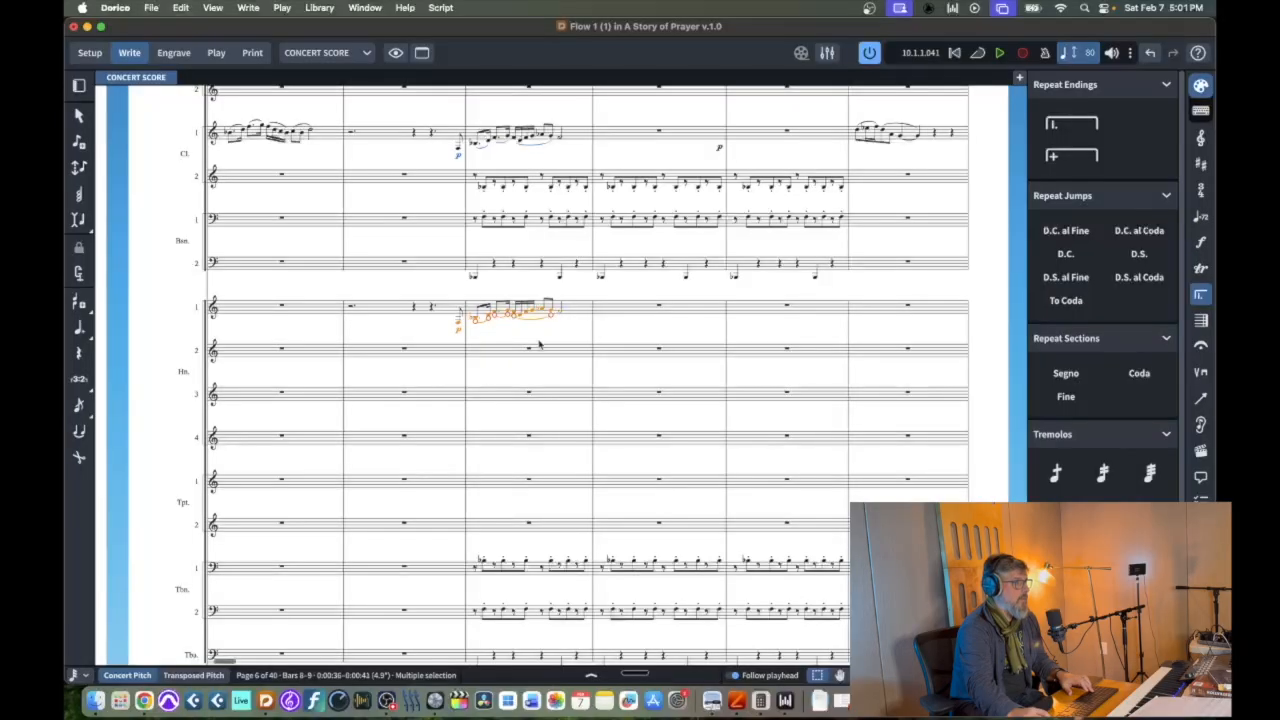
pyautogui.click(529, 395)
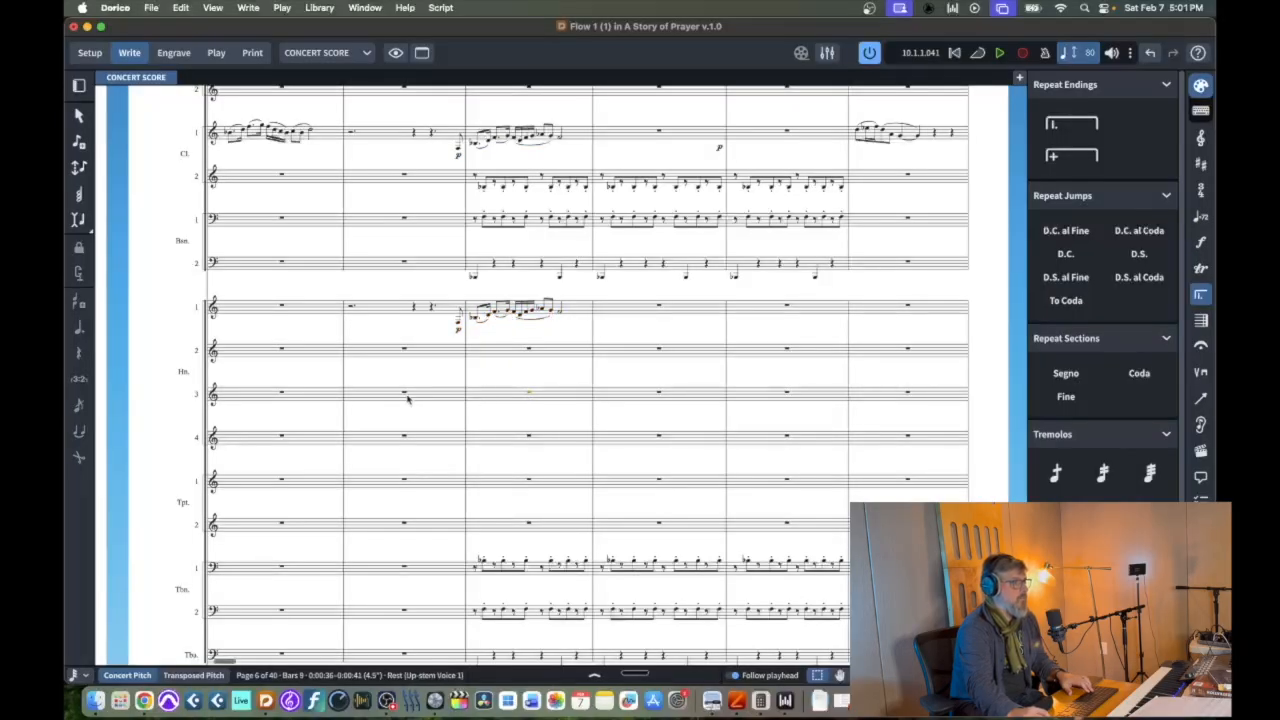
pyautogui.press('super+v')
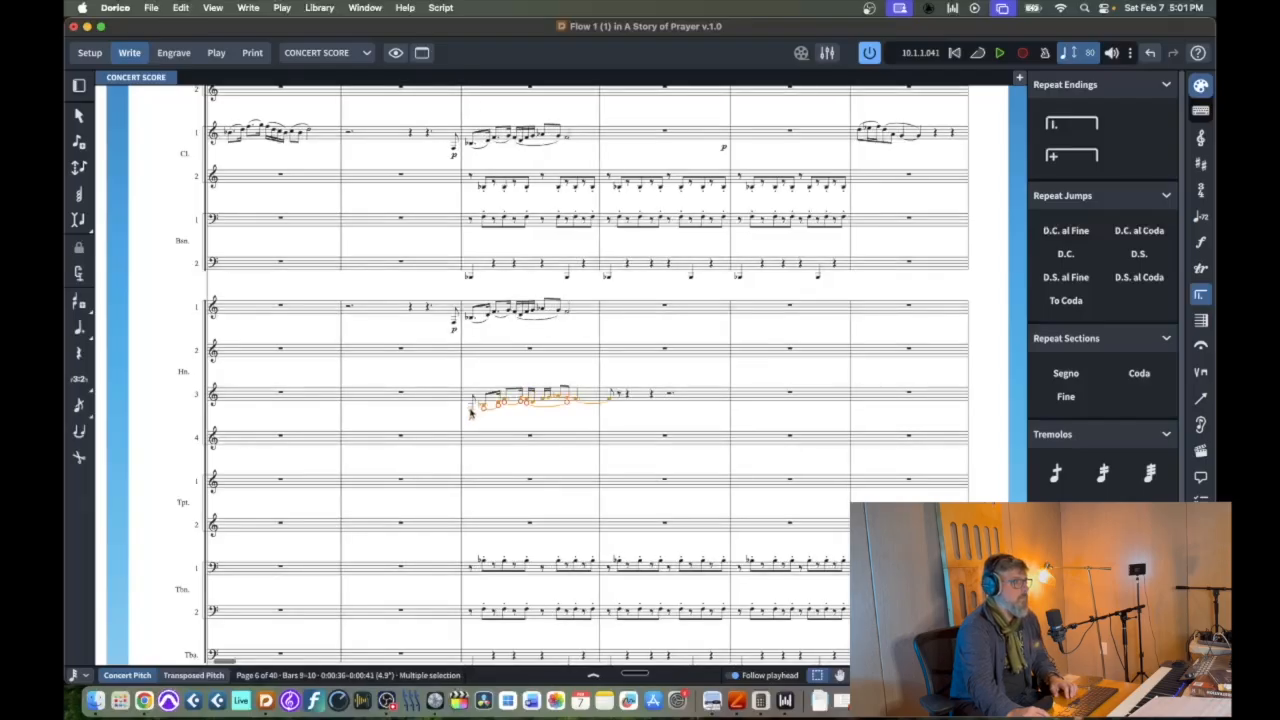
pyautogui.moveTo(471, 413); pyautogui.dragTo(452, 410)
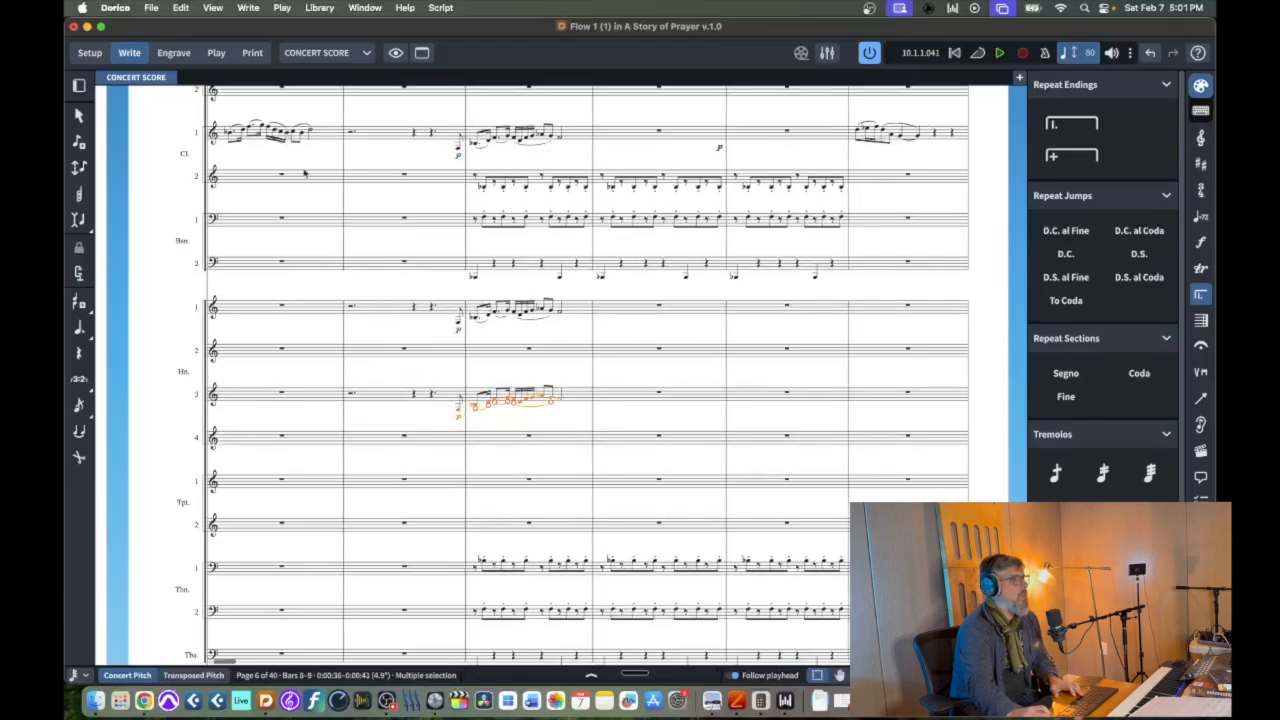
pyautogui.click(151, 7)
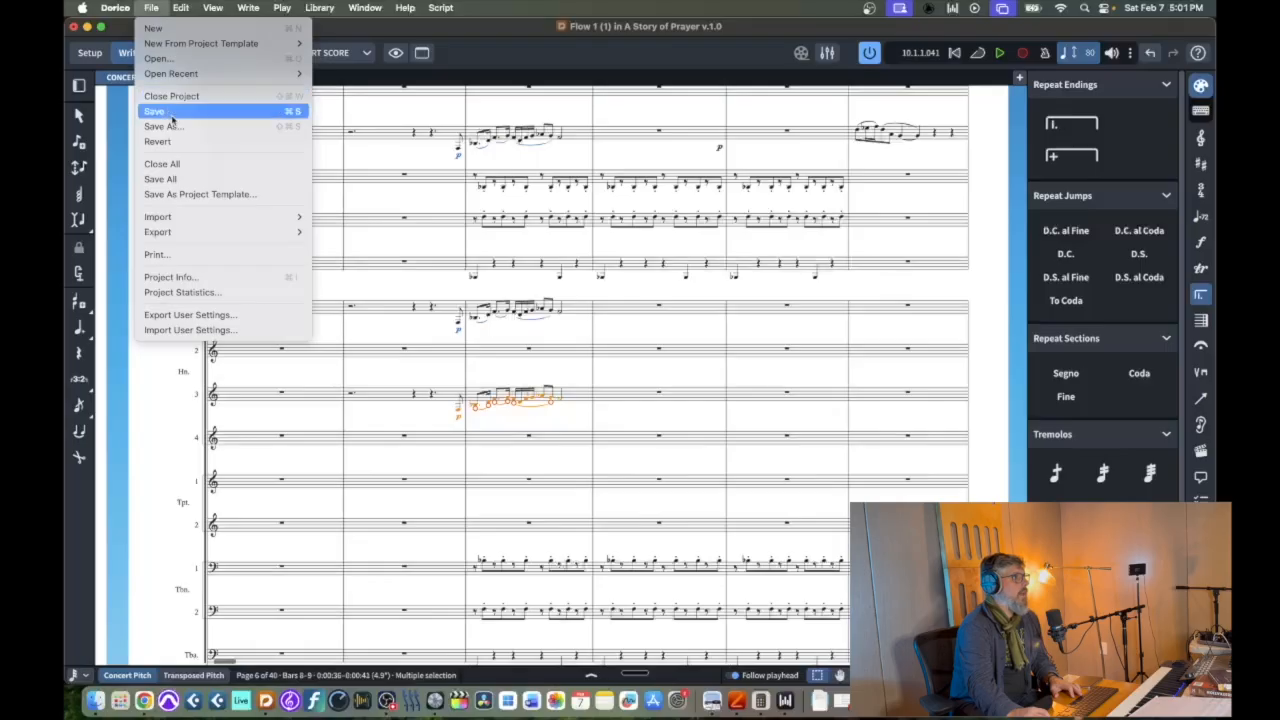
pyautogui.click(170, 113)
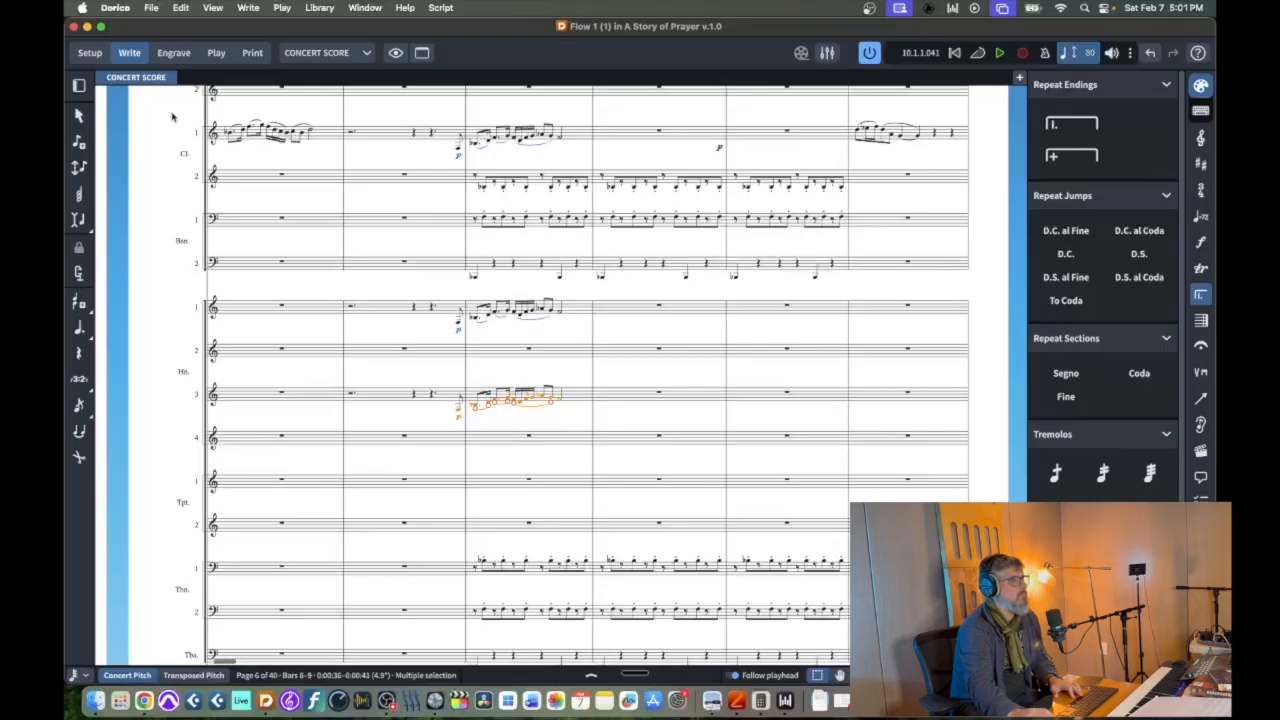
# Play the score from bar 7 through the doubled woodwind and horn parts, stopping at the start of bar 10
pyautogui.click(404, 349)
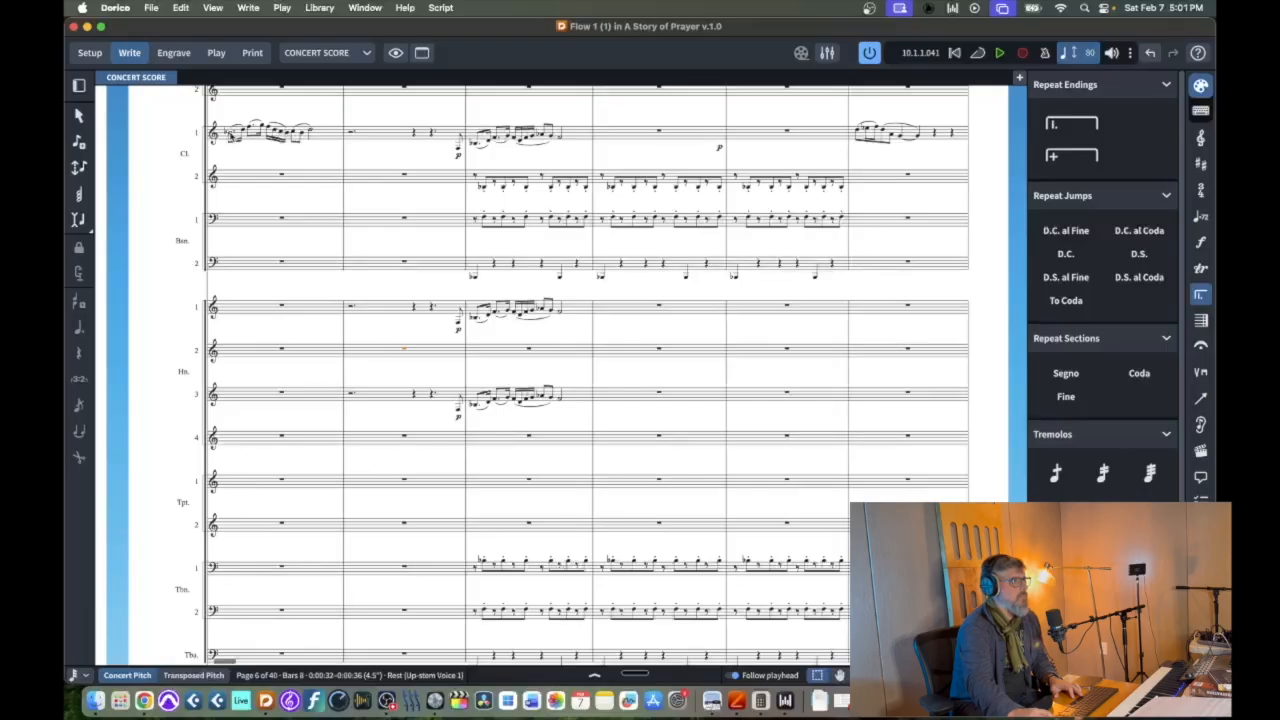
pyautogui.click(231, 135)
pyautogui.press('space')
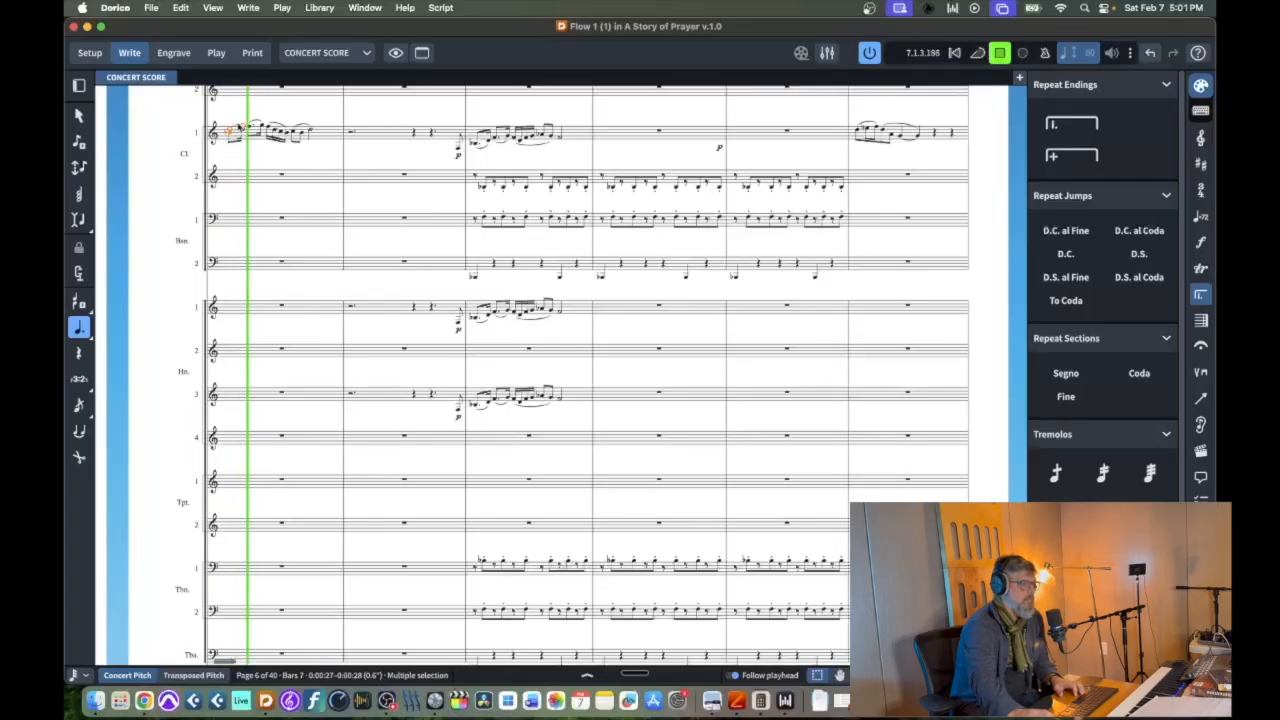
pyautogui.scroll(-1, 459, 487)
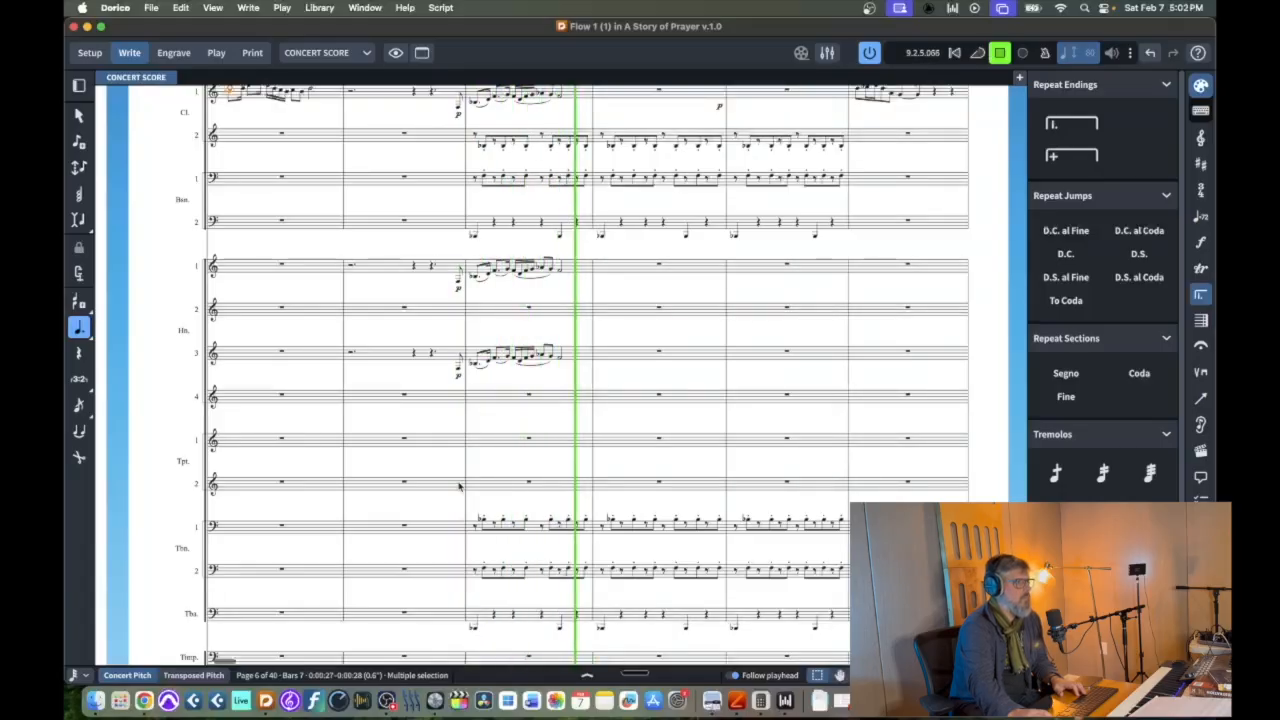
pyautogui.press('space')
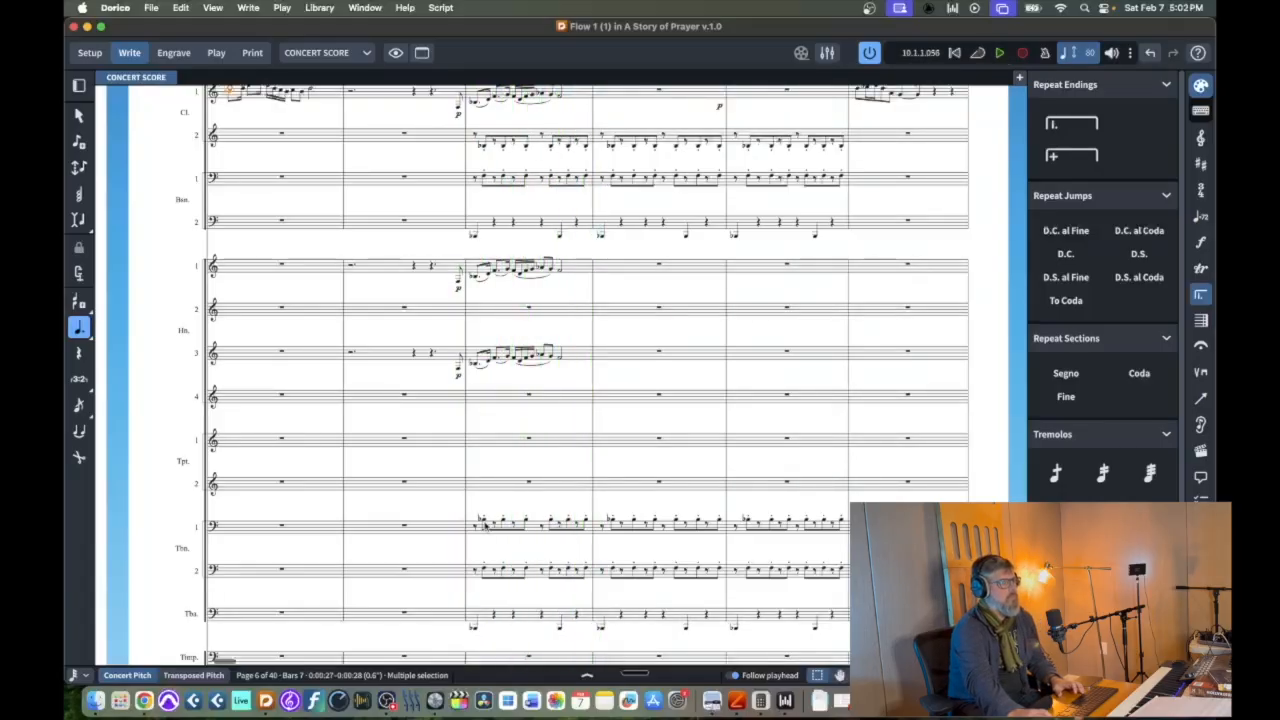
# Examine the score's overall layout, title page, duration note and front matter, returning to the first page of music
pyautogui.scroll(-2, 490, 481)
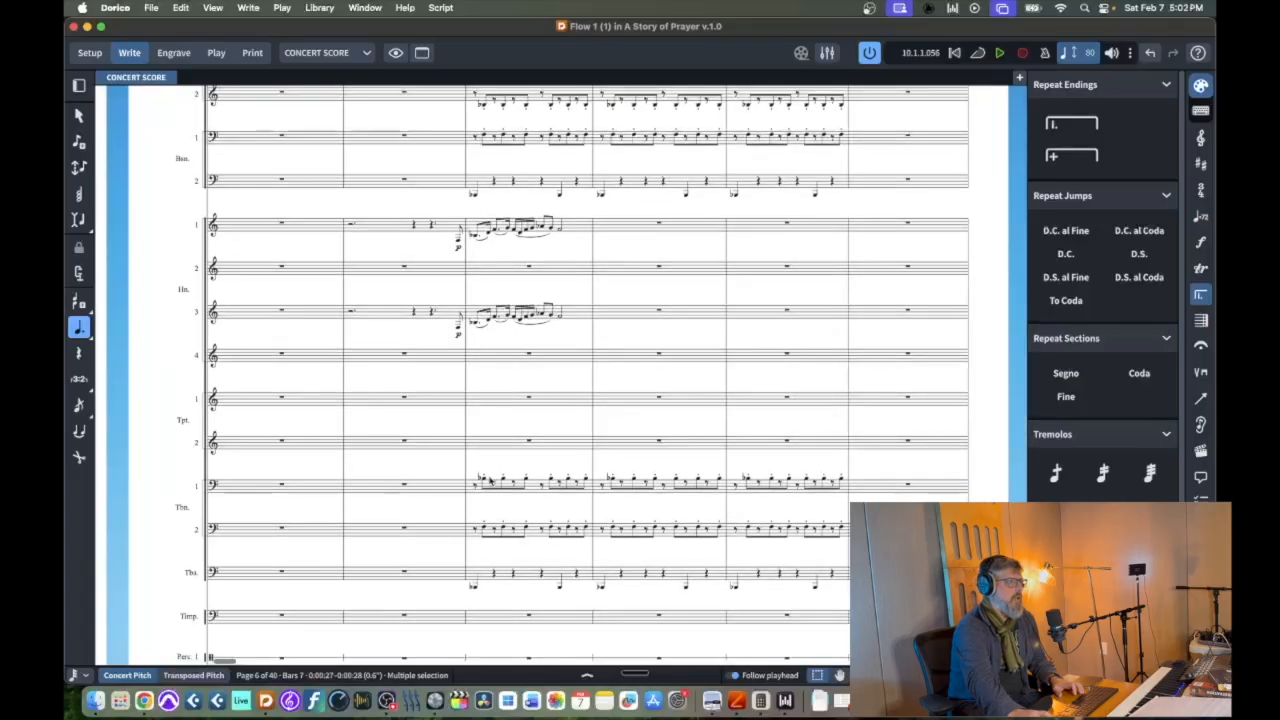
pyautogui.scroll(3, 489, 481)
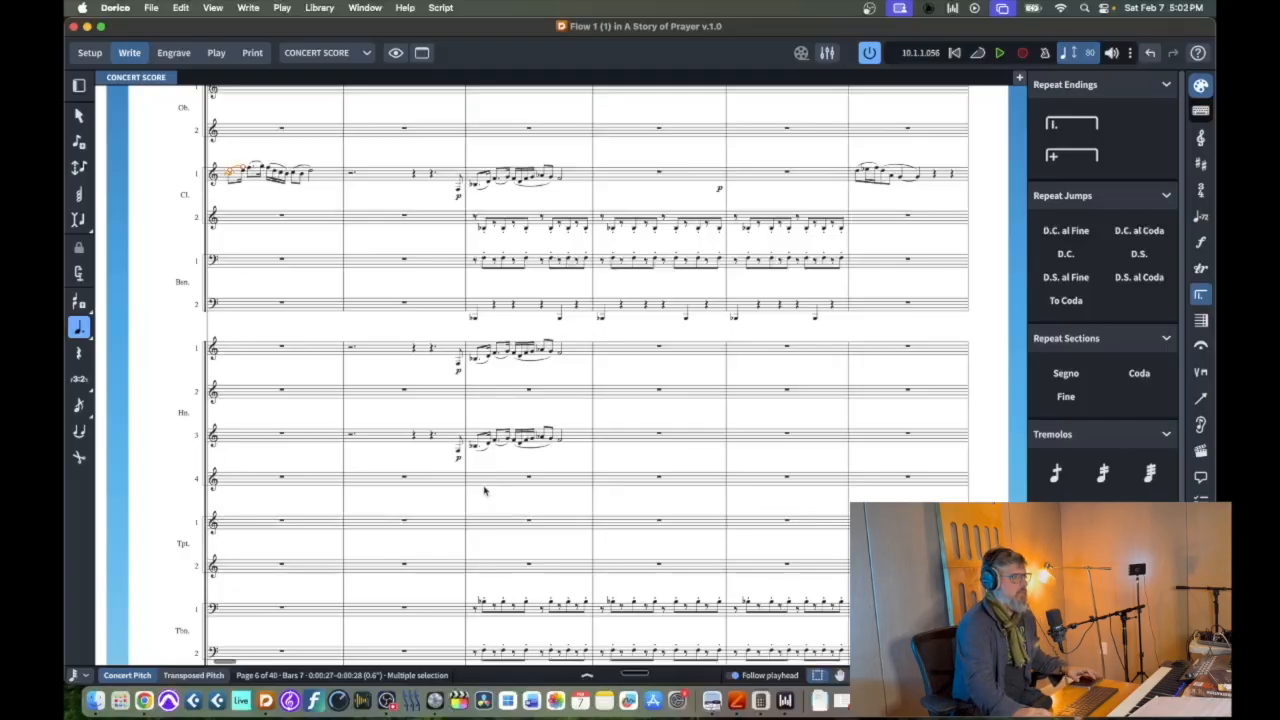
pyautogui.press('super+minus')
pyautogui.press('super+minus')
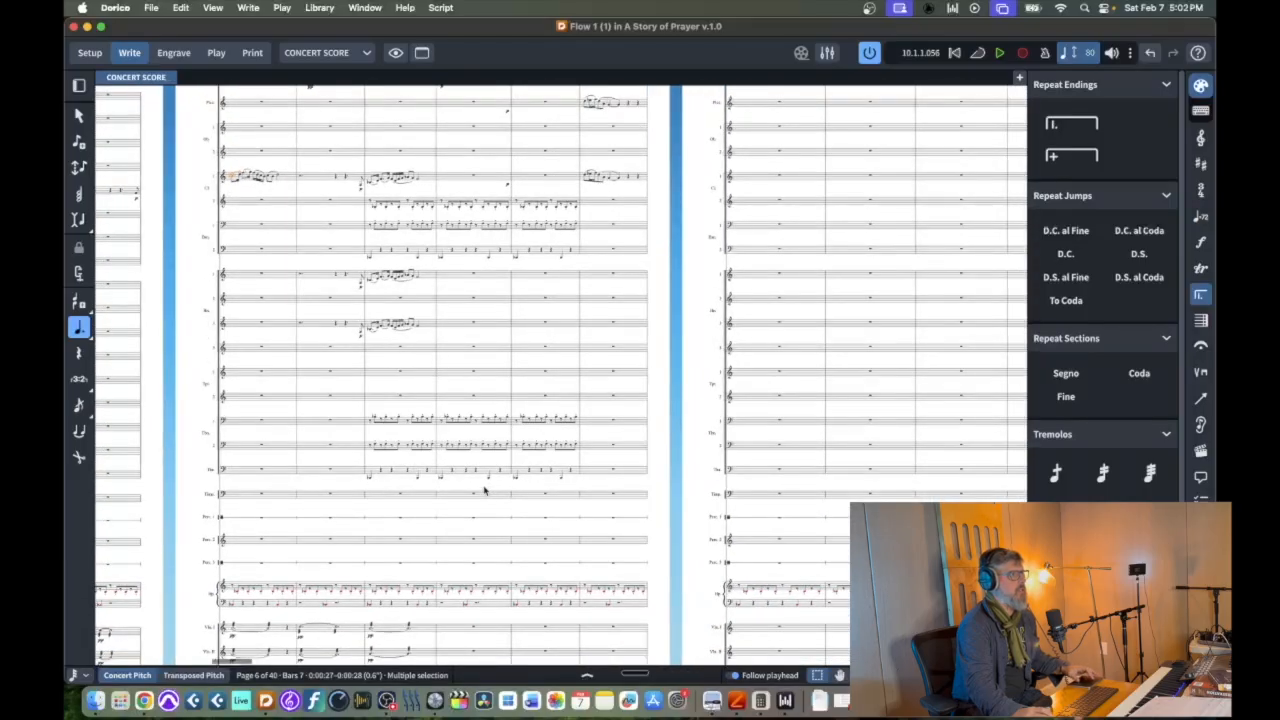
pyautogui.click(573, 576)
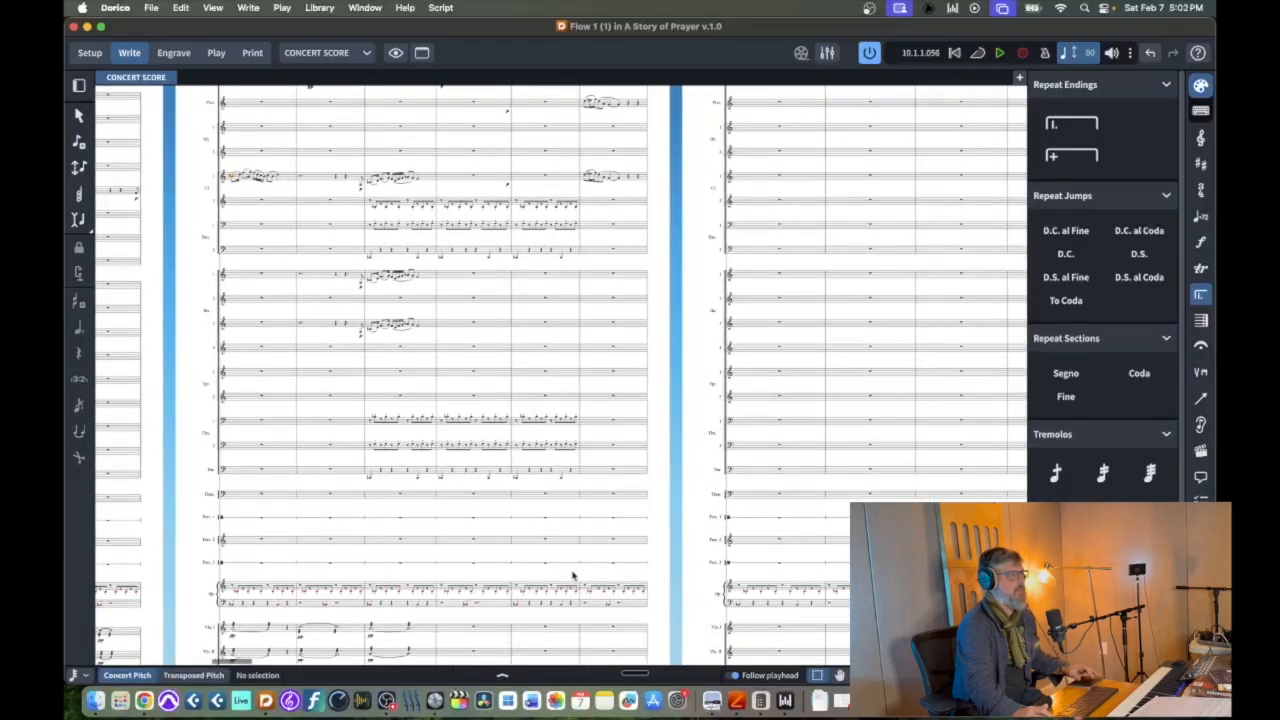
pyautogui.hscroll(-20, 573, 576)
pyautogui.hscroll(-10, 573, 576)
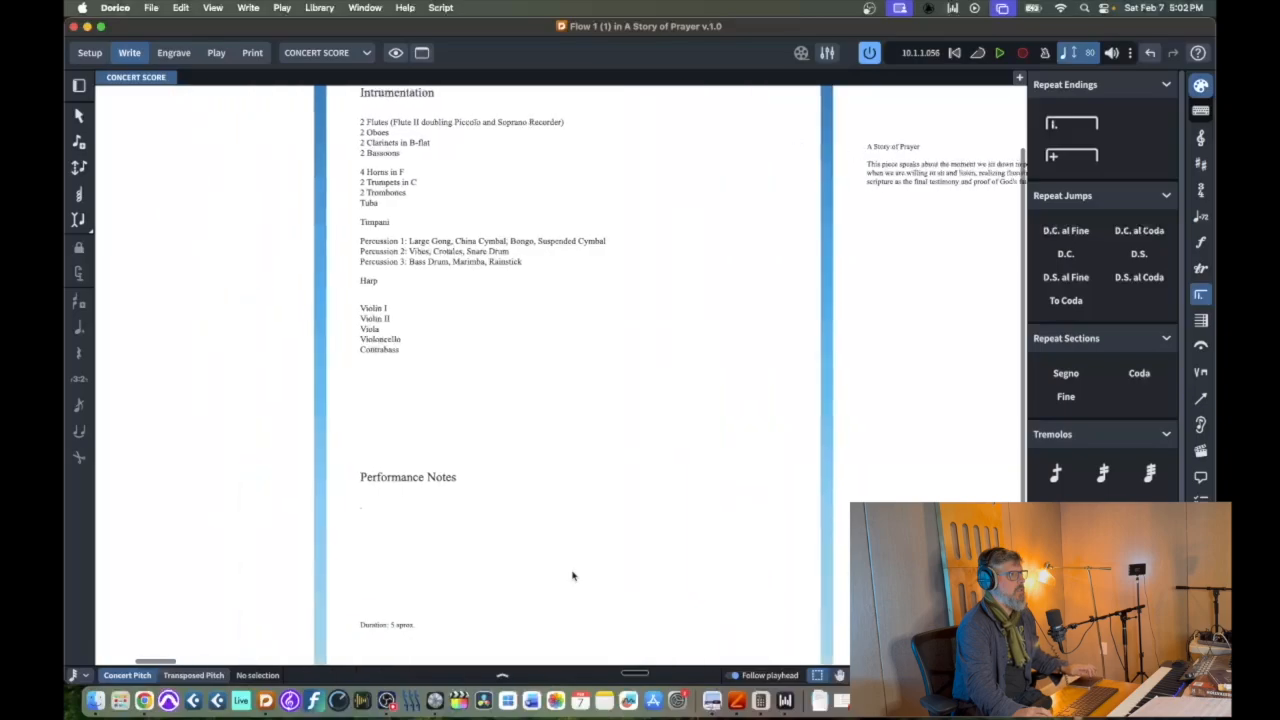
pyautogui.scroll(2, 573, 576)
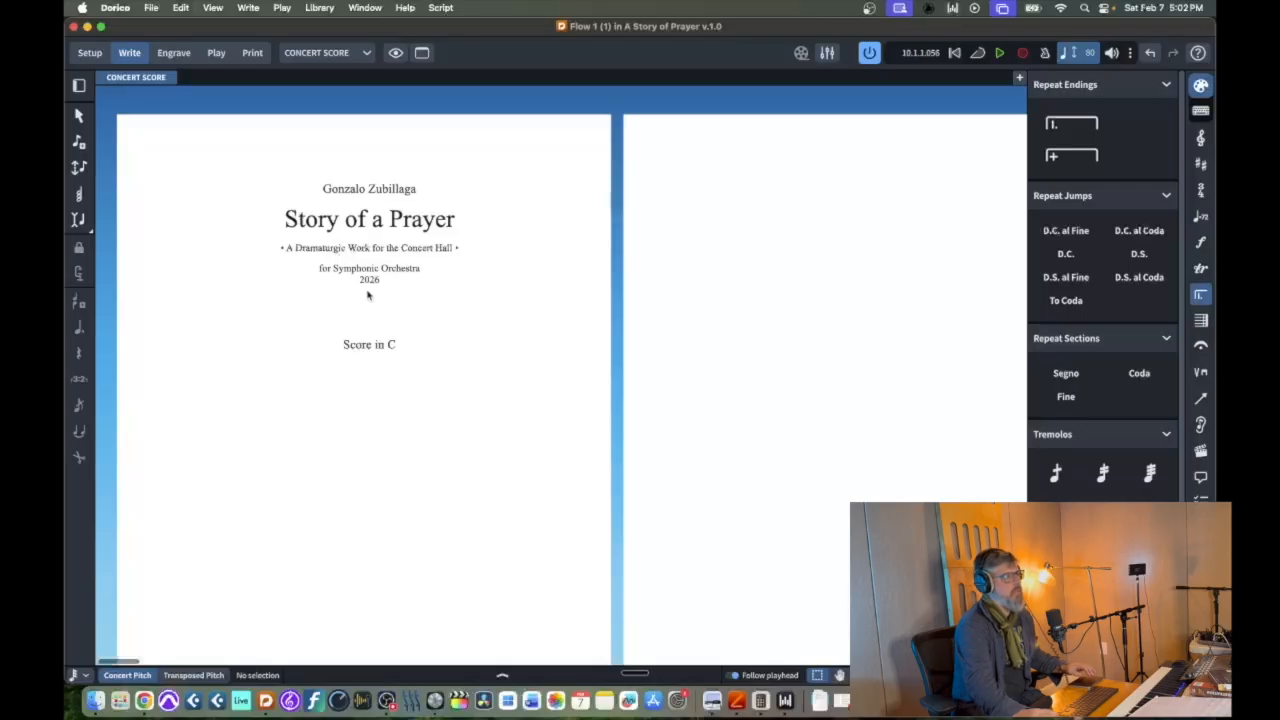
pyautogui.scroll(-5, 367, 291)
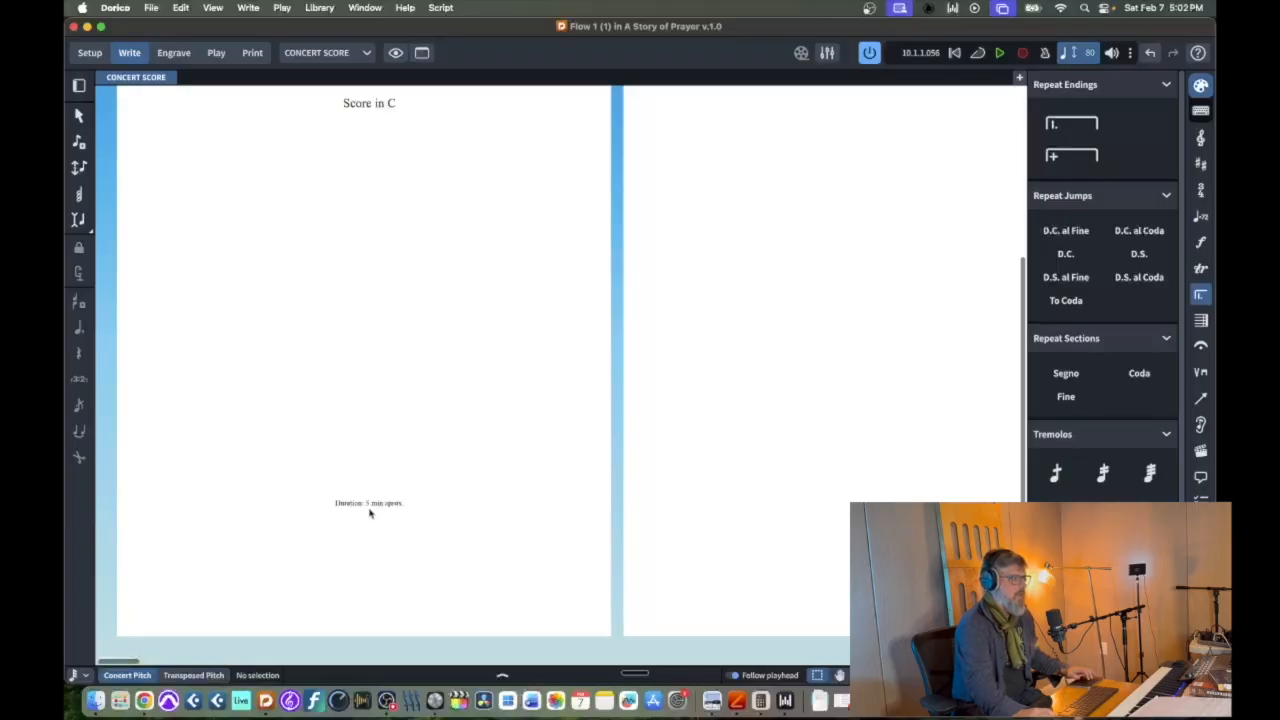
pyautogui.hscroll(10, 369, 513)
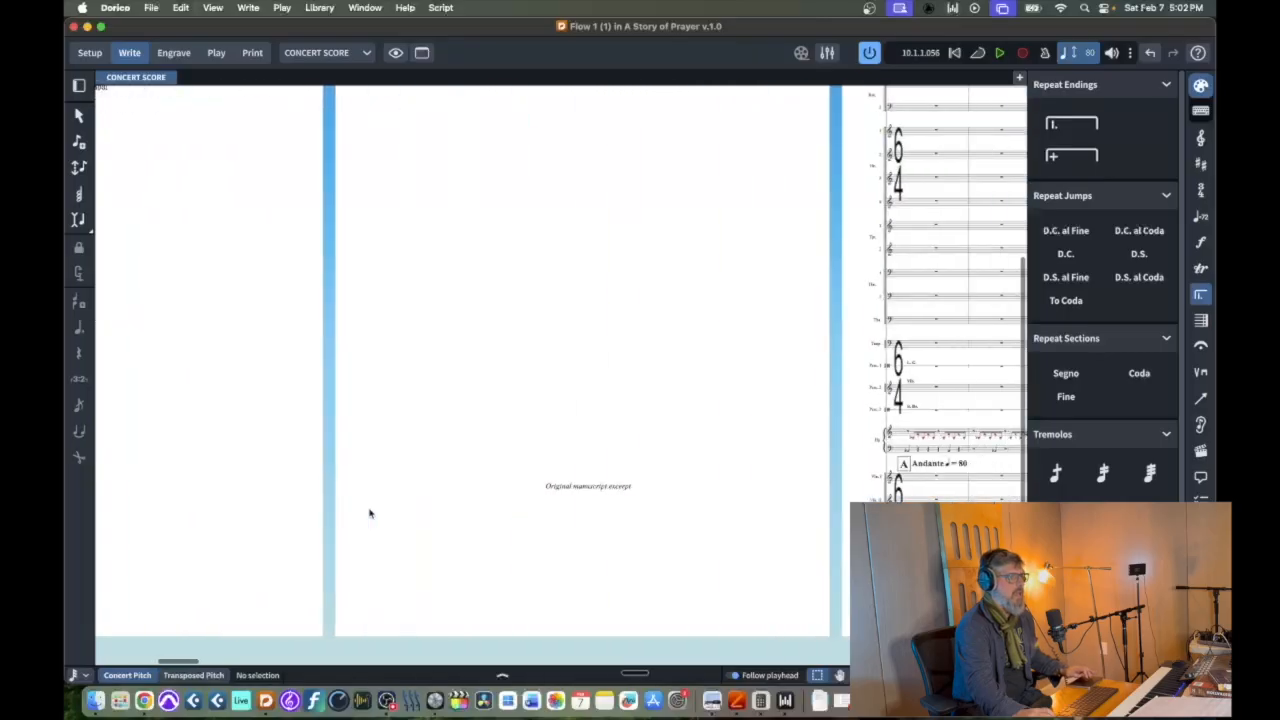
pyautogui.hscroll(10, 369, 513)
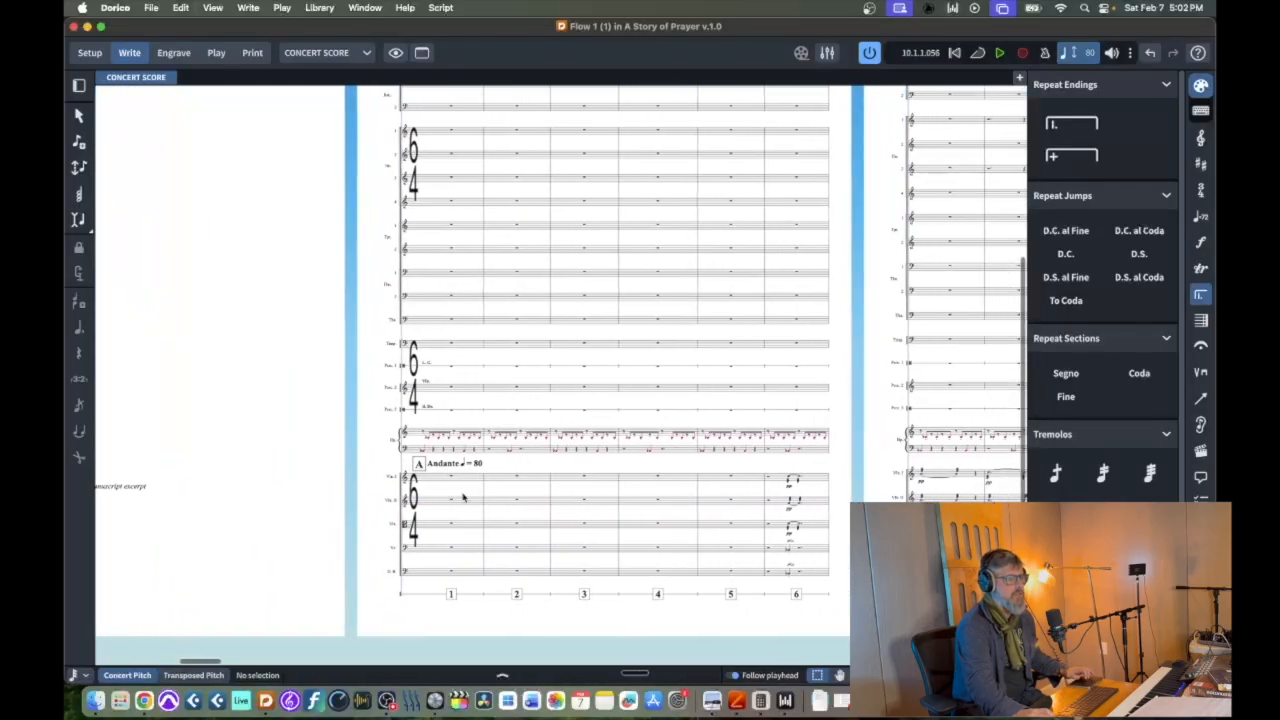
pyautogui.scroll(5, 463, 497)
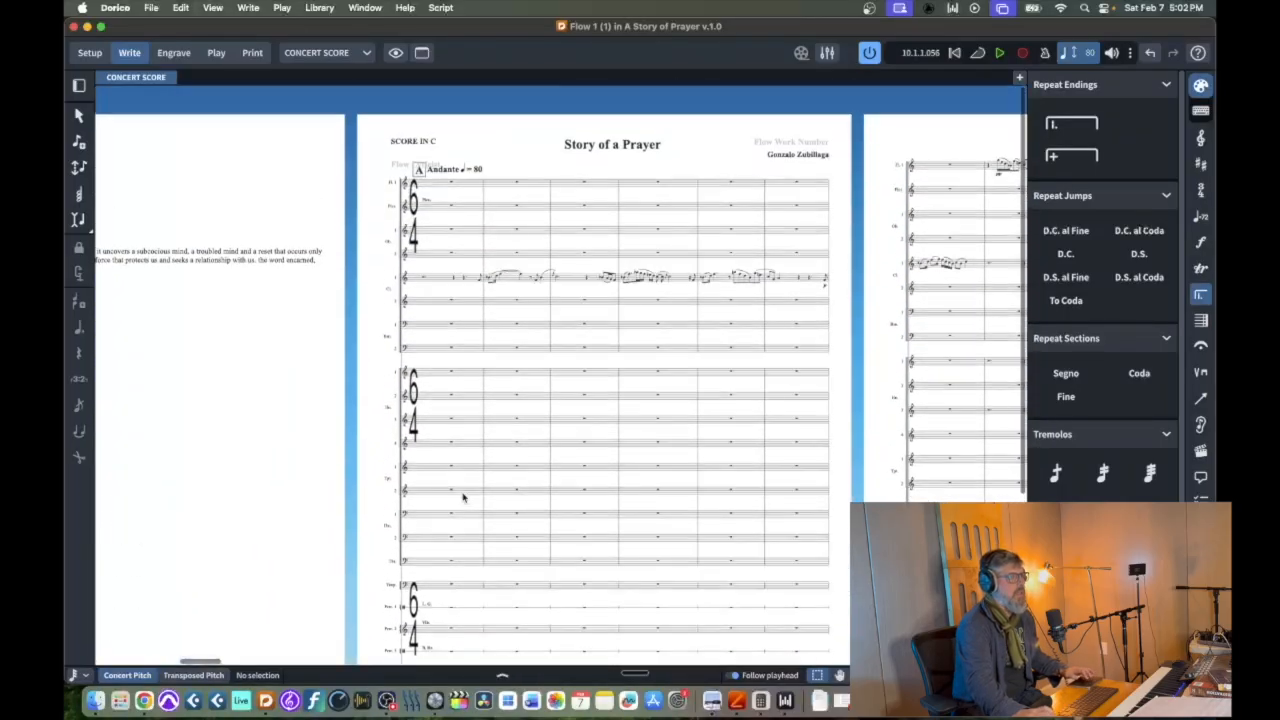
# Play the score from bar 1 to bar 12, and replay it from bar 7 to bar 11
pyautogui.click(424, 282)
pyautogui.press('p')
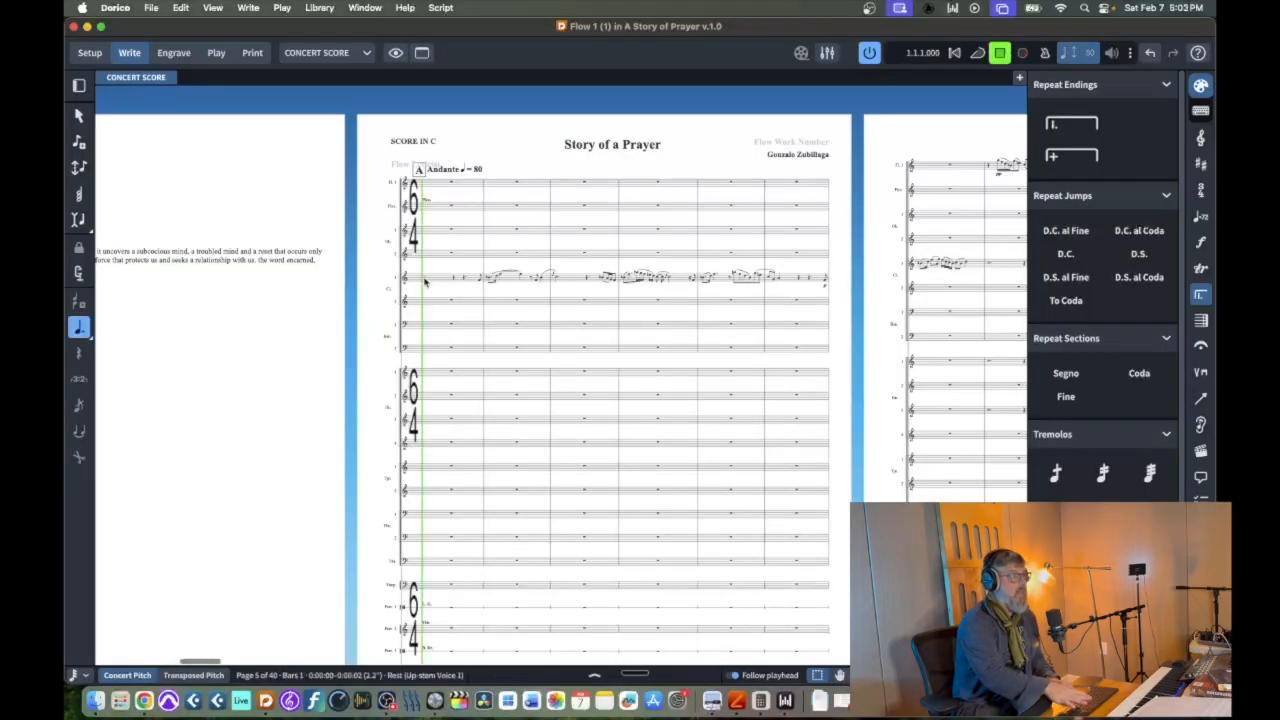
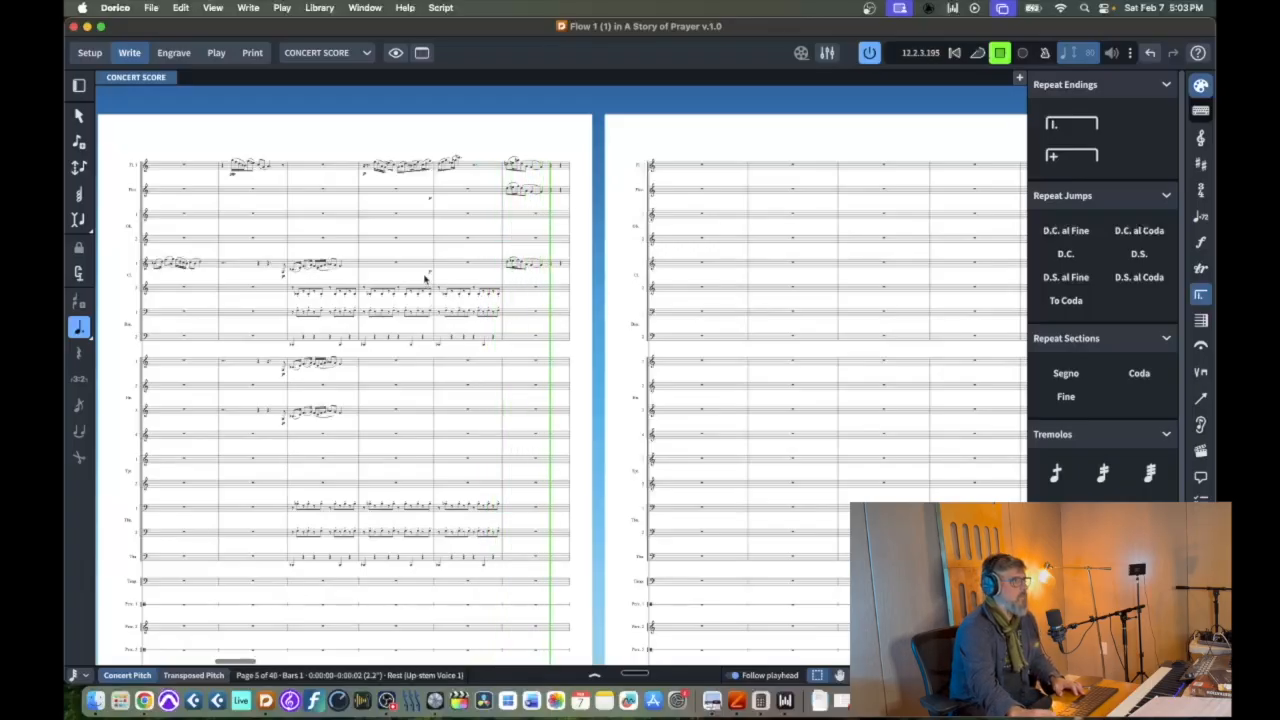
pyautogui.press('space')
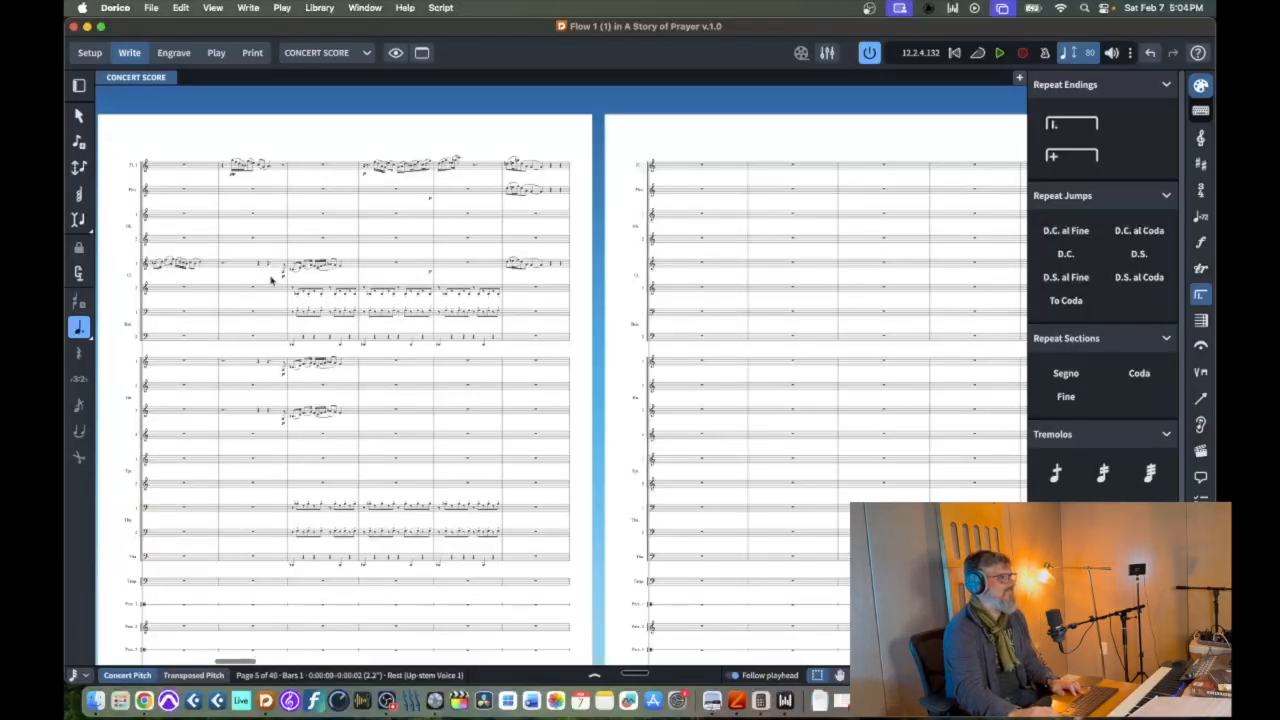
pyautogui.click(156, 265)
pyautogui.press('space')
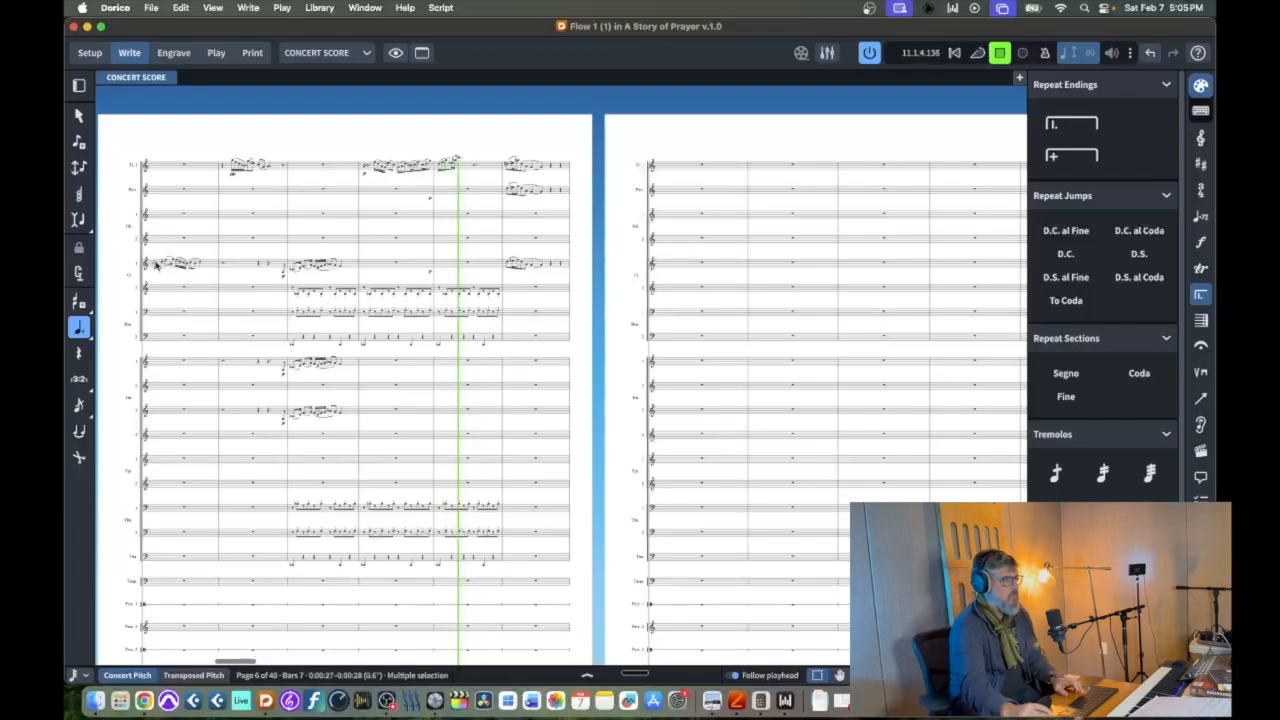
pyautogui.press('space')
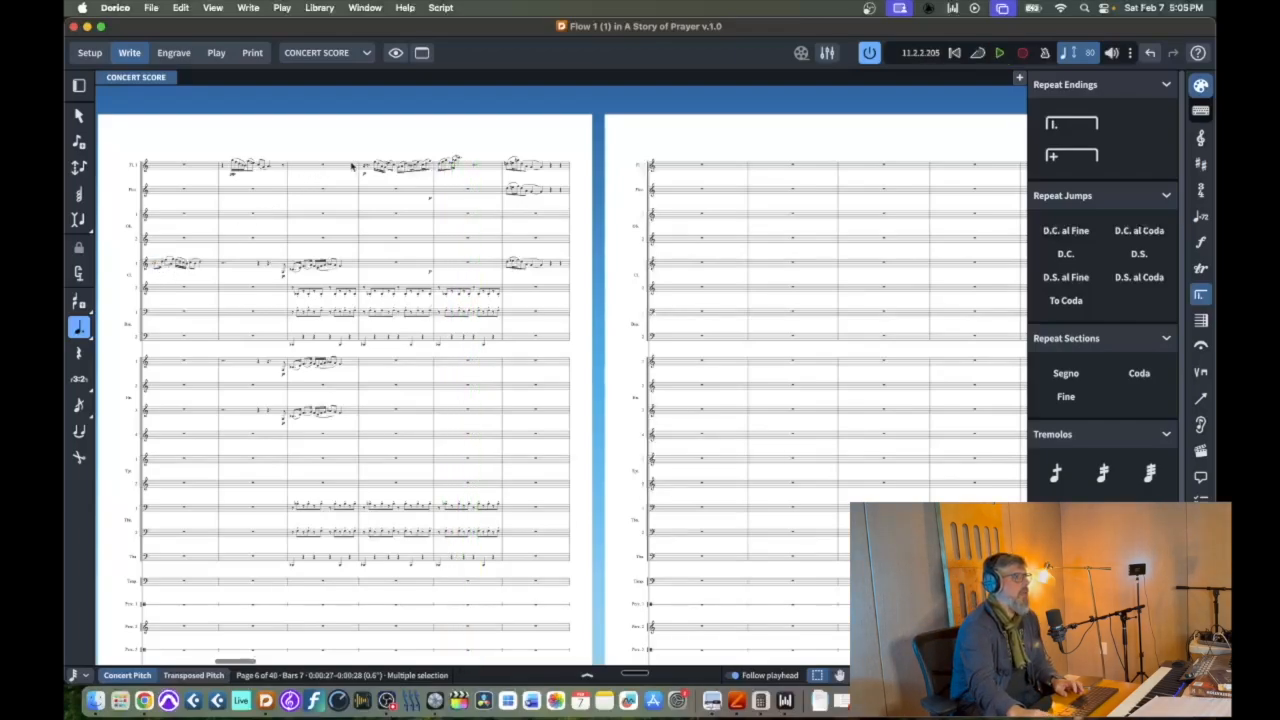
# Copy the flute phrase with its dynamic from bars 10–11 into the first oboe at the start of bar 10
pyautogui.click(377, 167)
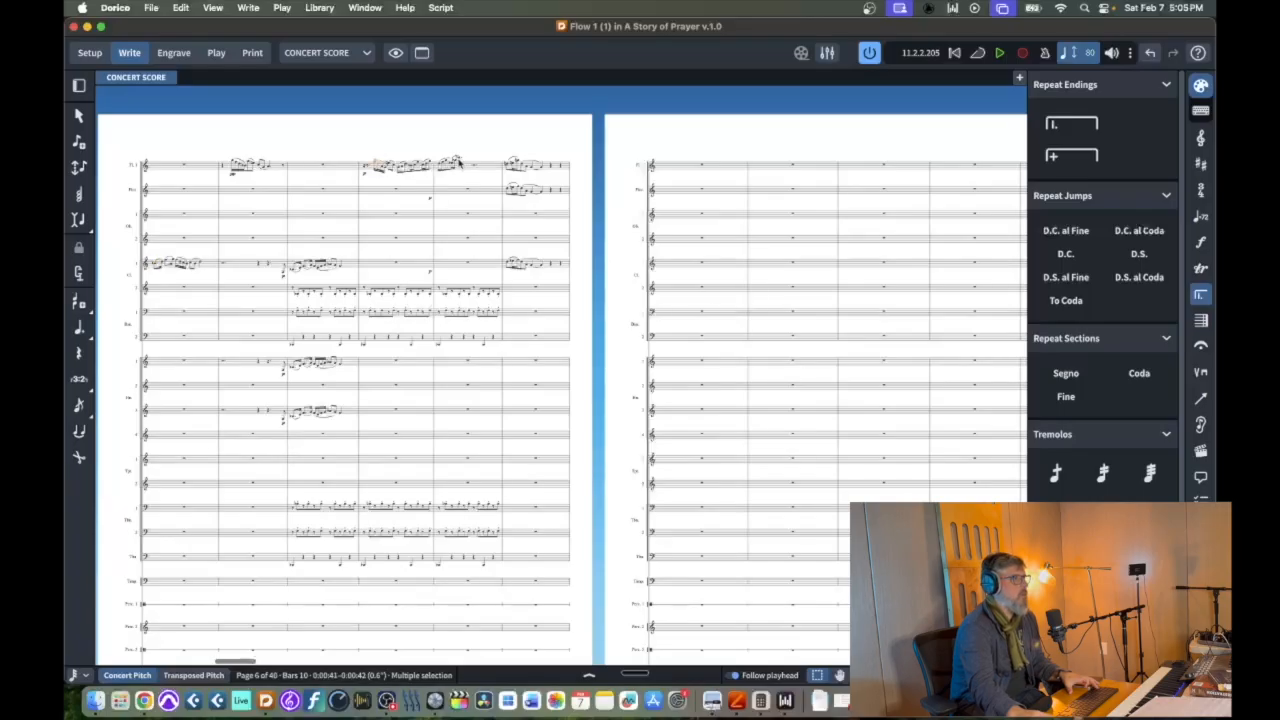
pyautogui.keyDown('shift'); pyautogui.click(455, 162); pyautogui.keyUp('shift')
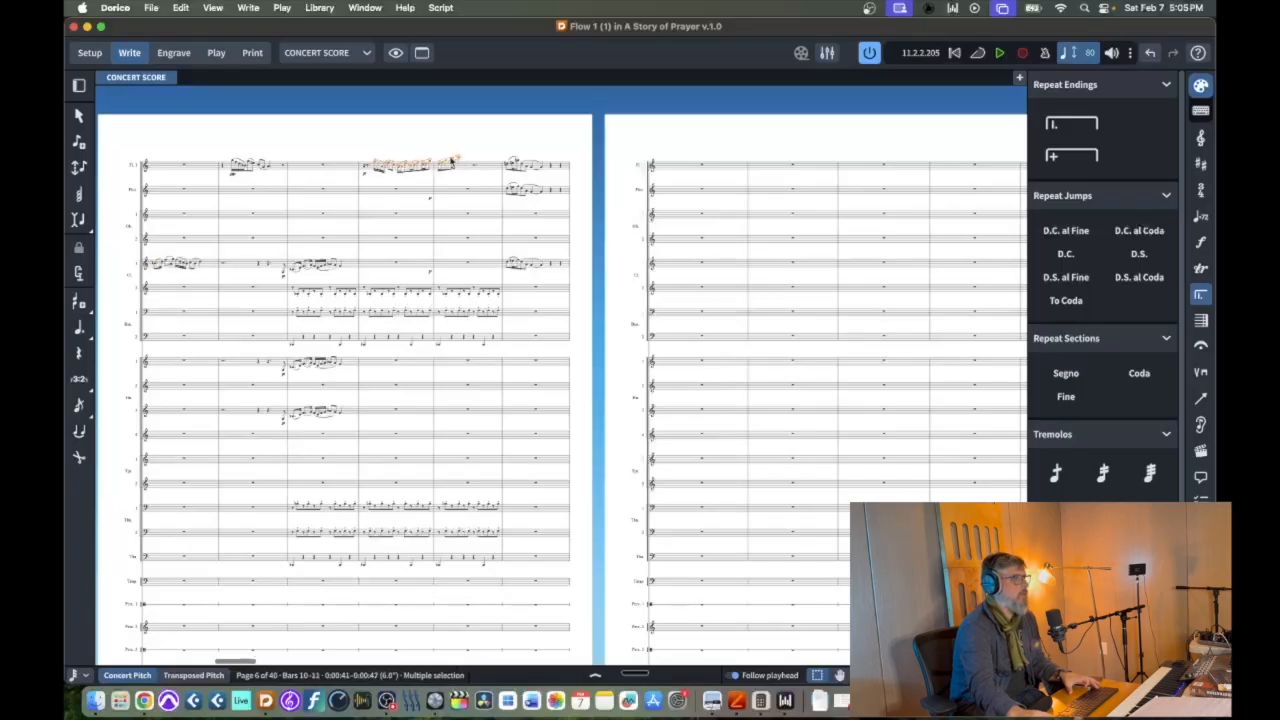
pyautogui.keyDown('shift'); pyautogui.click(366, 169); pyautogui.keyUp('shift')
pyautogui.press('super+c')
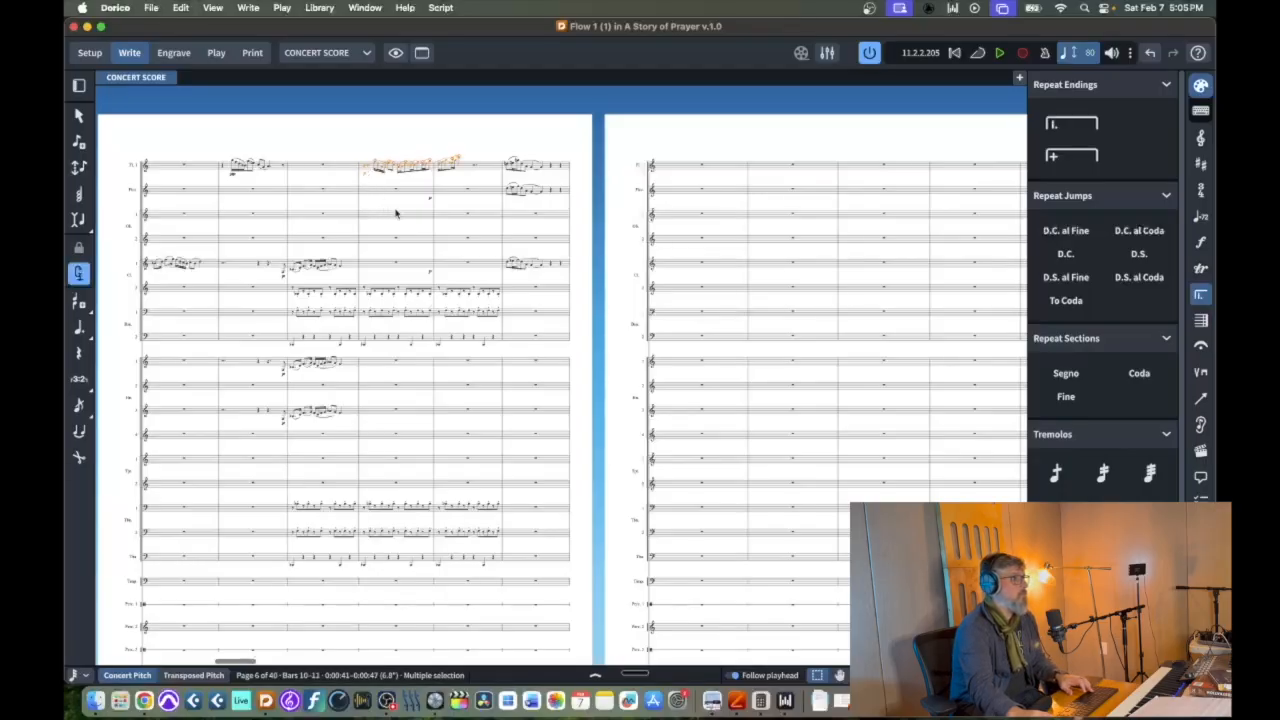
pyautogui.click(396, 216)
pyautogui.press('super+v')
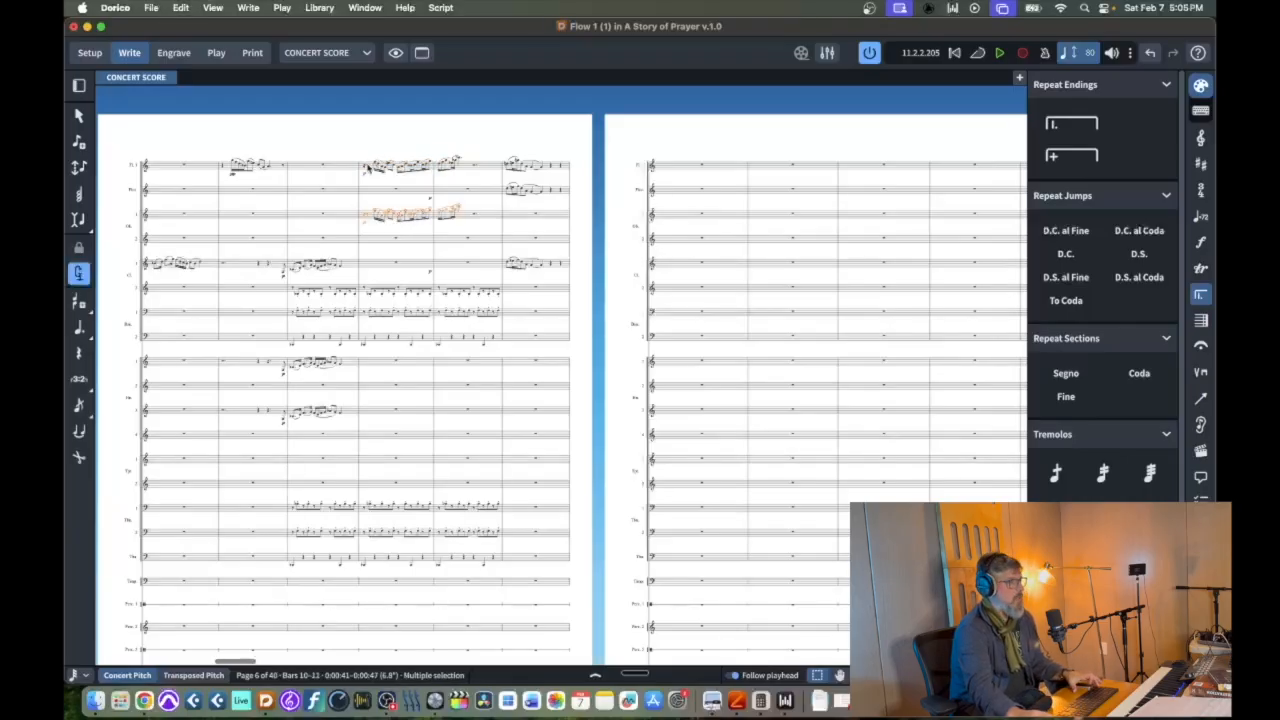
# Delete the original phrase in bars 10–11 from the first flute staff
pyautogui.click(366, 166)
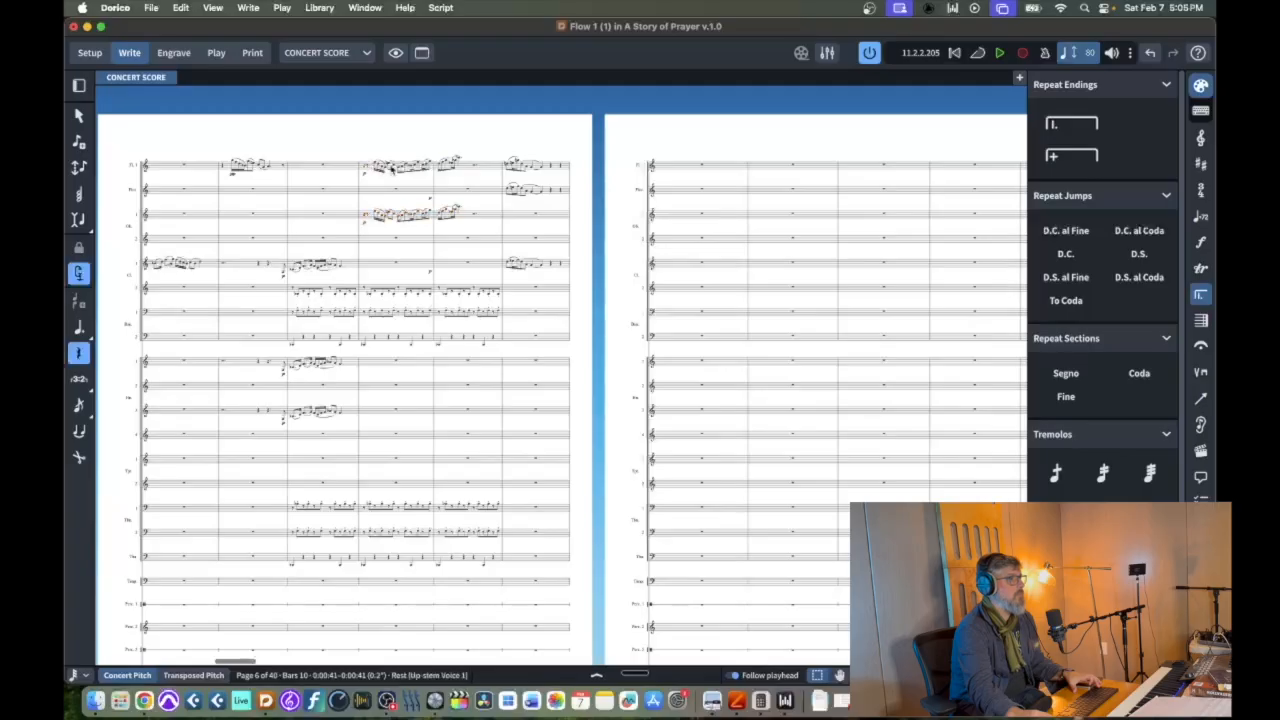
pyautogui.keyDown('shift'); pyautogui.click(460, 162); pyautogui.keyUp('shift')
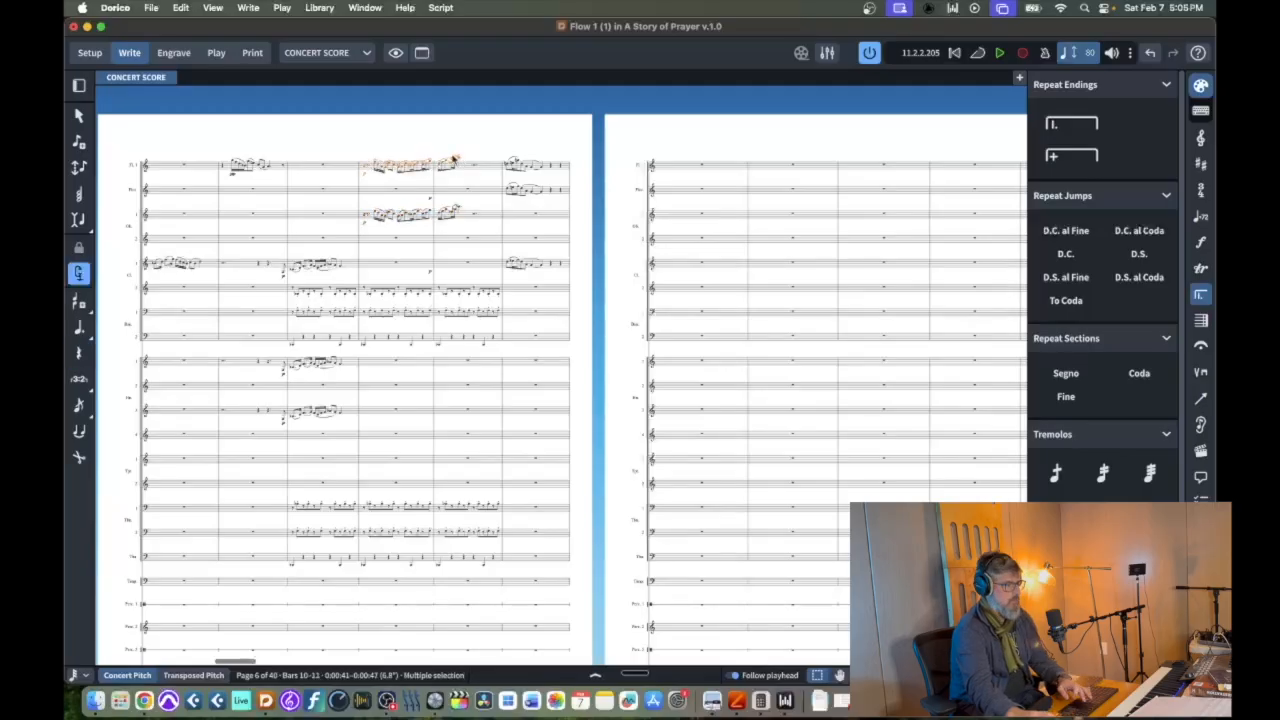
pyautogui.press('Delete')
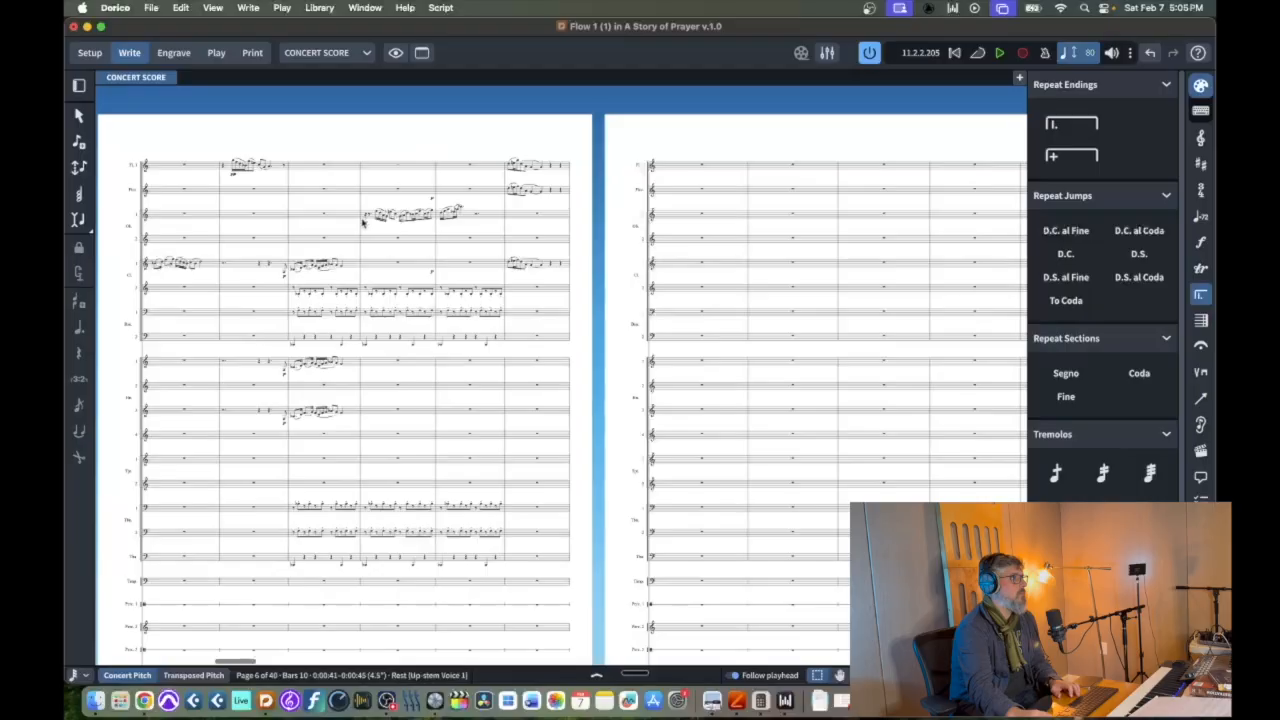
# Play the score from the first clarinet's pickup at the end of bar 8 into bar 11
pyautogui.click(284, 270)
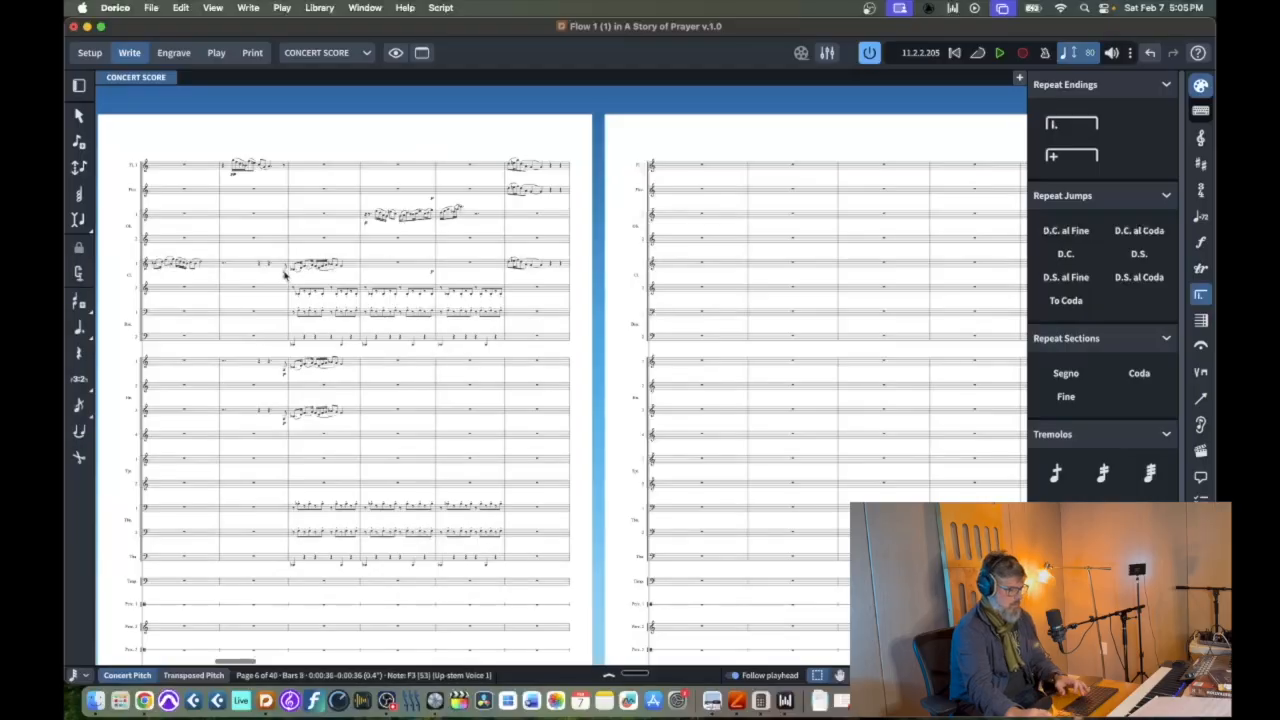
pyautogui.press('p')
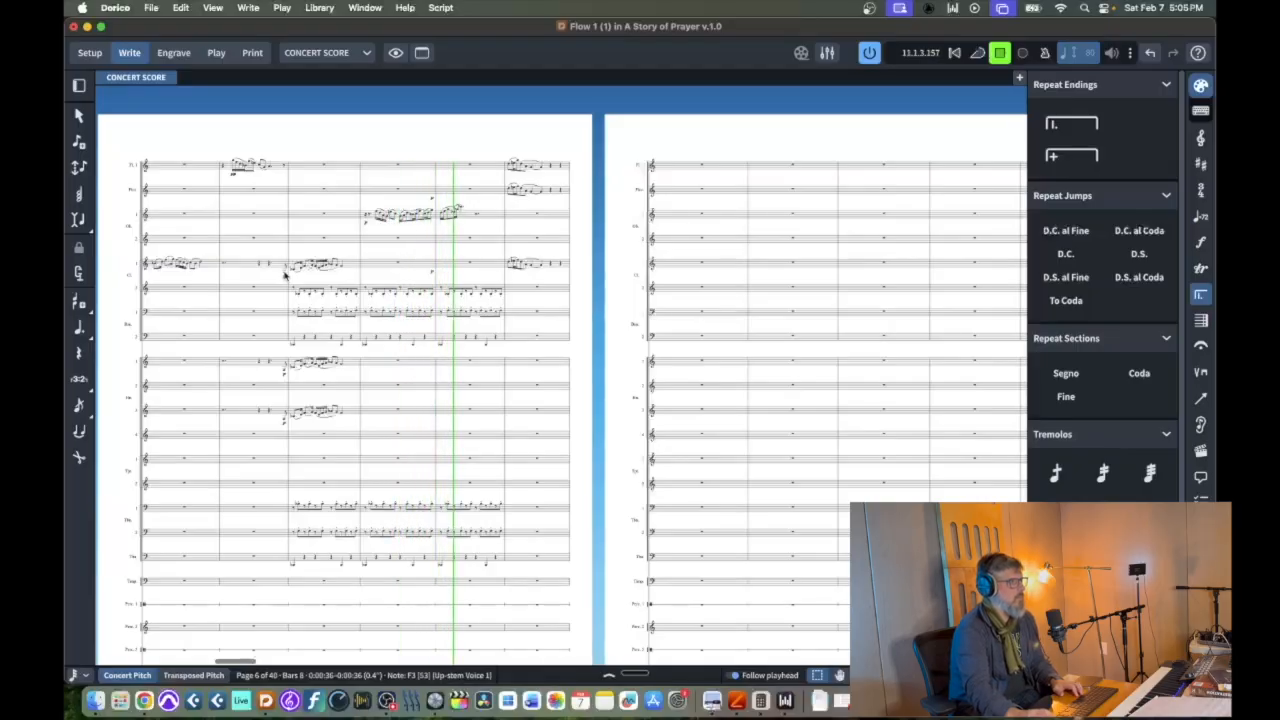
pyautogui.press('space')
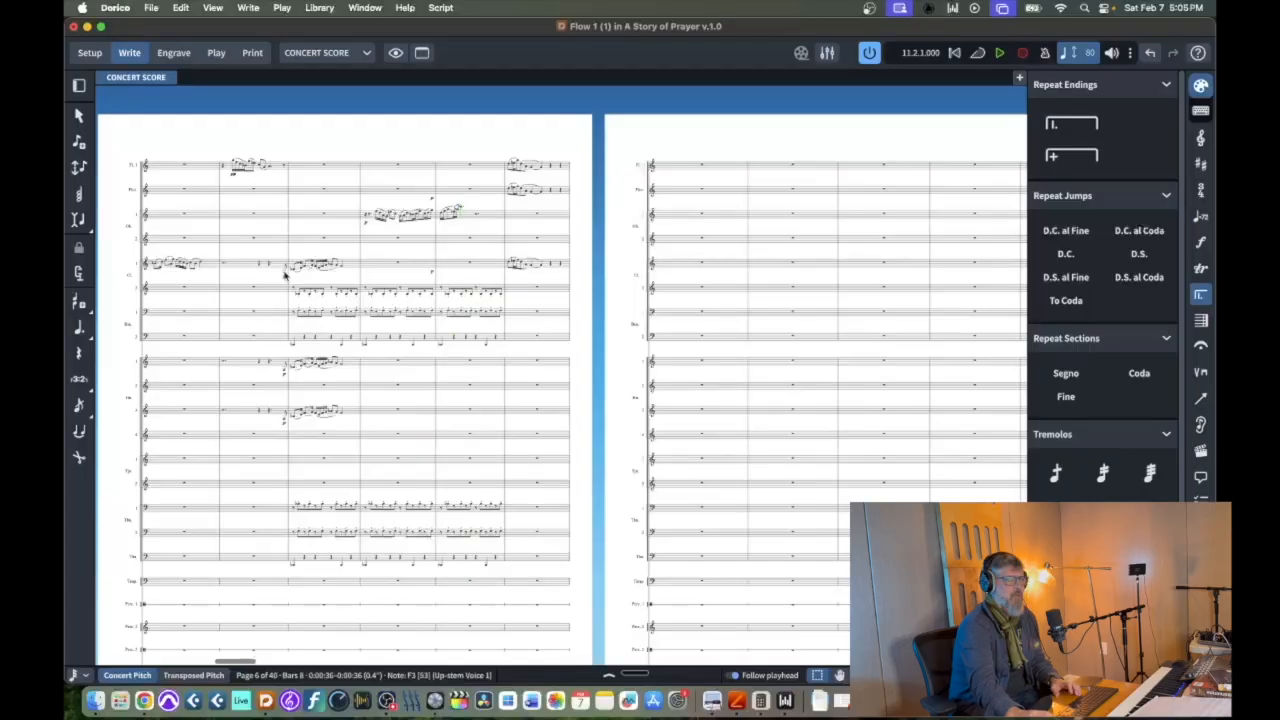